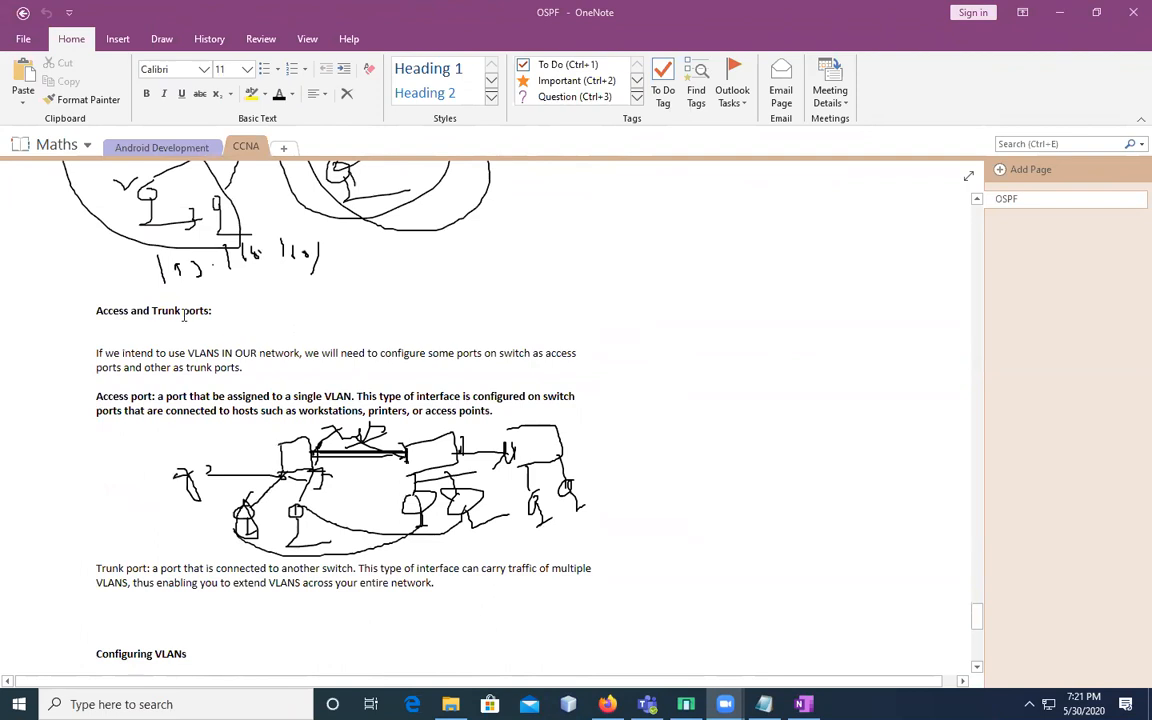
Review the Configuring VLANs notes, including the default VLAN 1, the show vlan command and the listed configuration steps
scroll(184, 315, "down", 5)
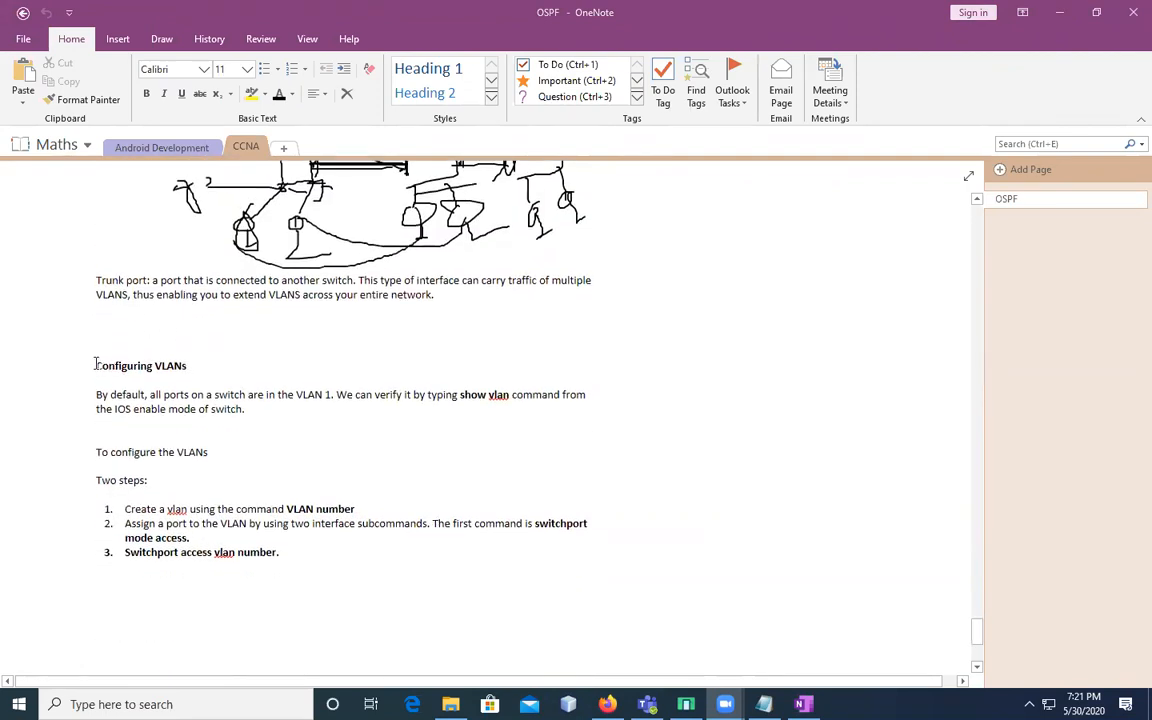
left_click_drag(95, 365, 194, 365)
left_click(219, 441)
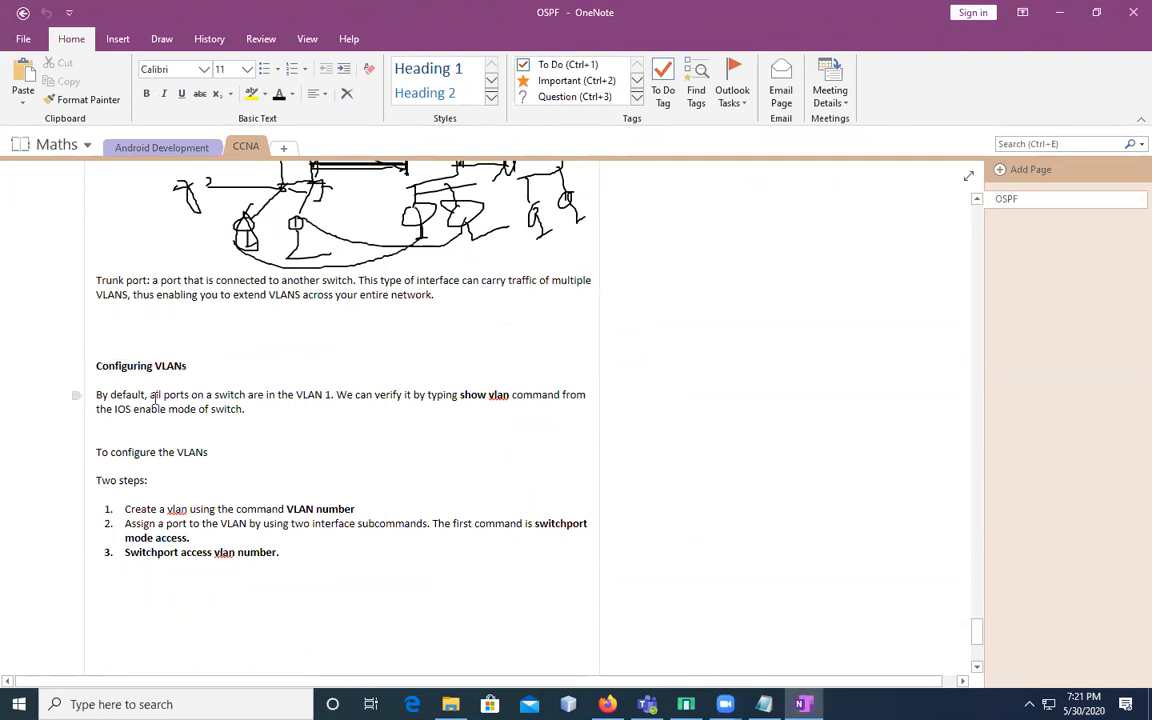
left_click_drag(154, 395, 341, 394)
left_click(341, 395)
left_click_drag(456, 395, 511, 396)
scroll(380, 476, "down", 3)
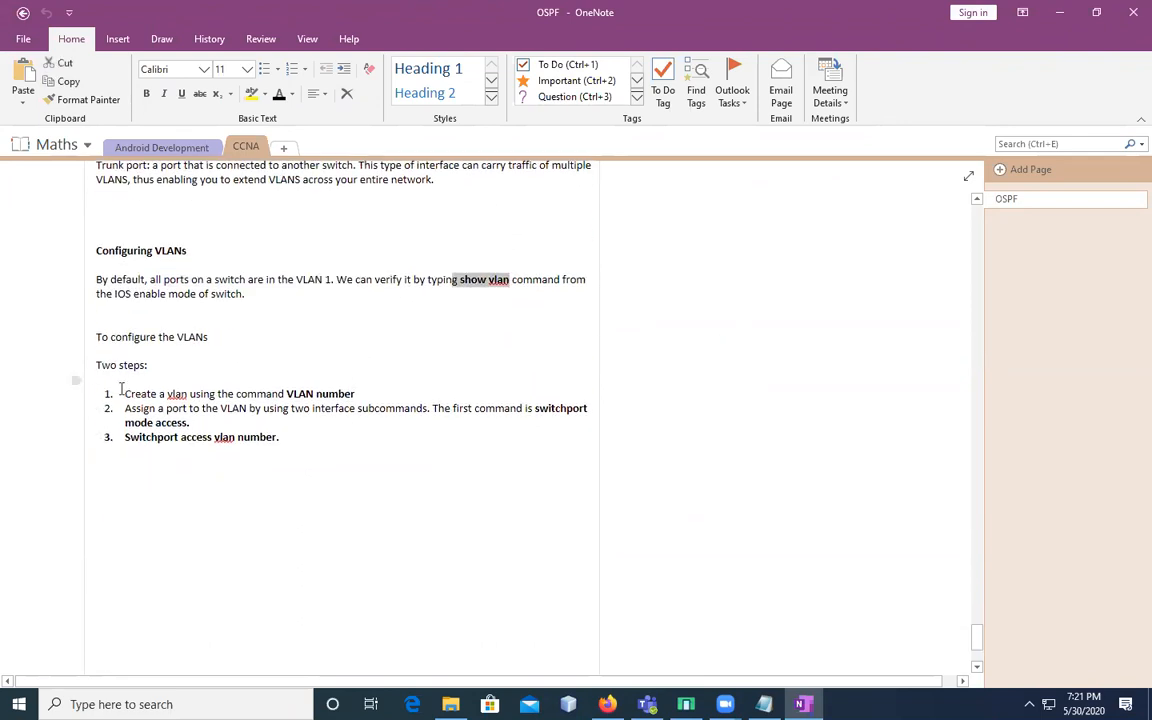
left_click(159, 398)
left_click_drag(157, 398, 301, 432)
Add the heading "Example of VLANS" below the configuration steps list, leaving blank lines beneath it
left_click(169, 470)
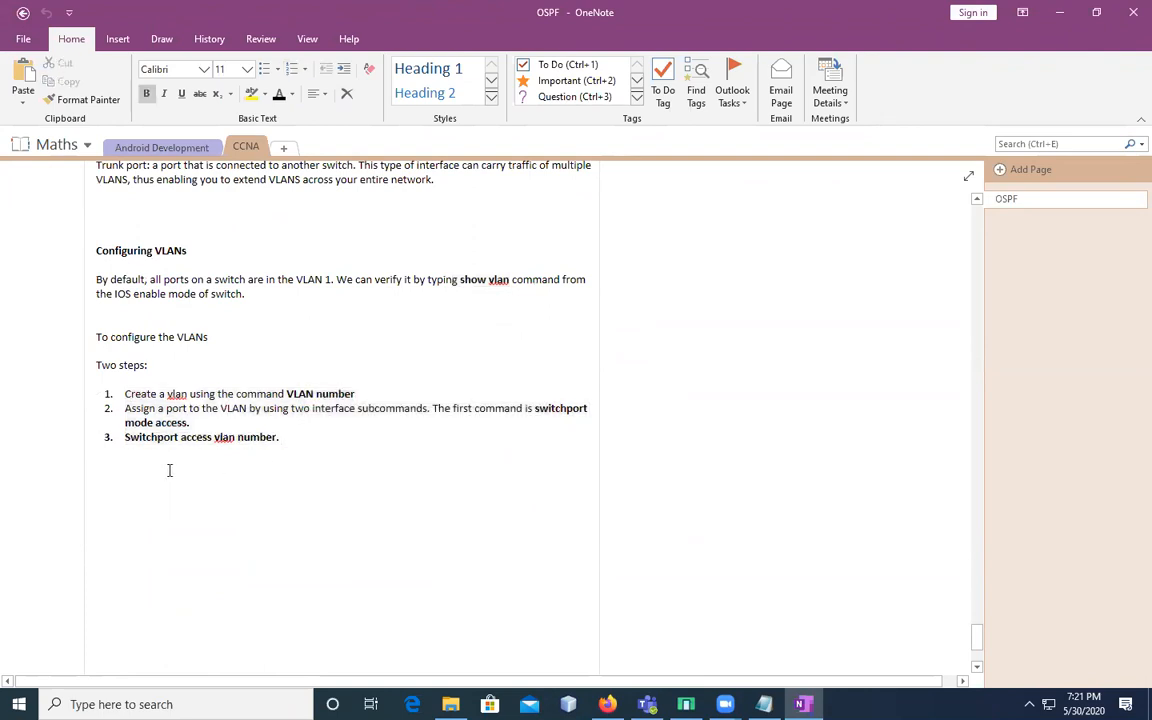
key("Return")
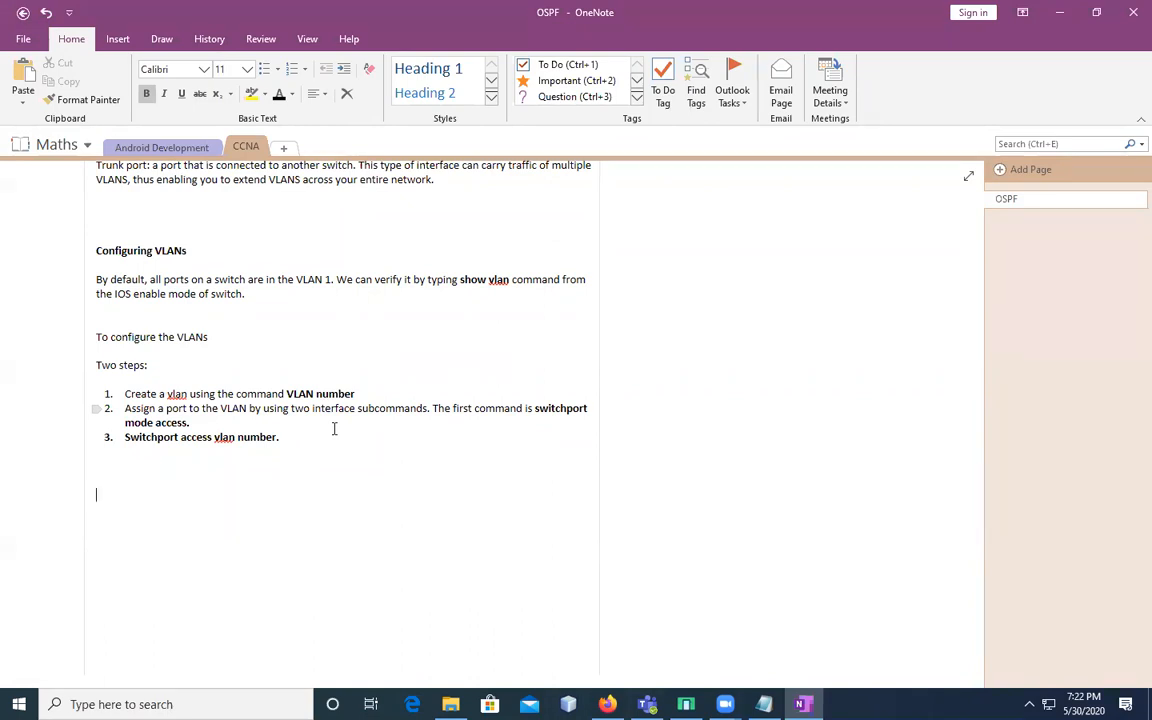
type("Example of VLANS")
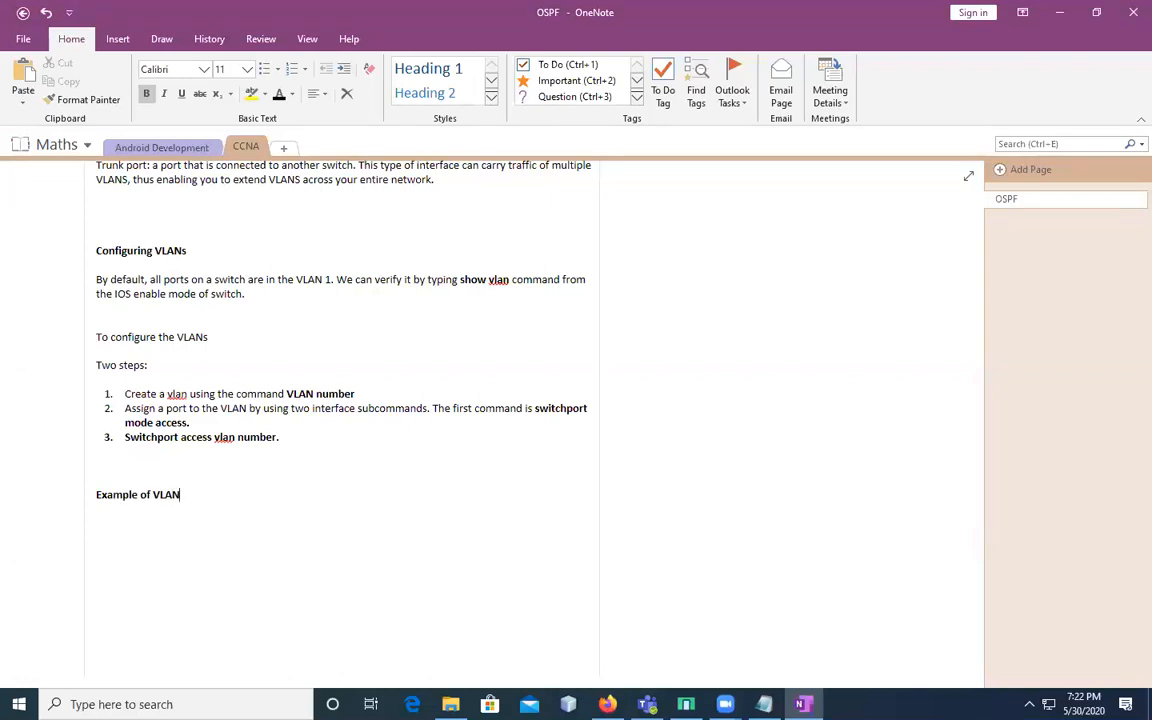
key("Return")
key("Return")
key("Return")
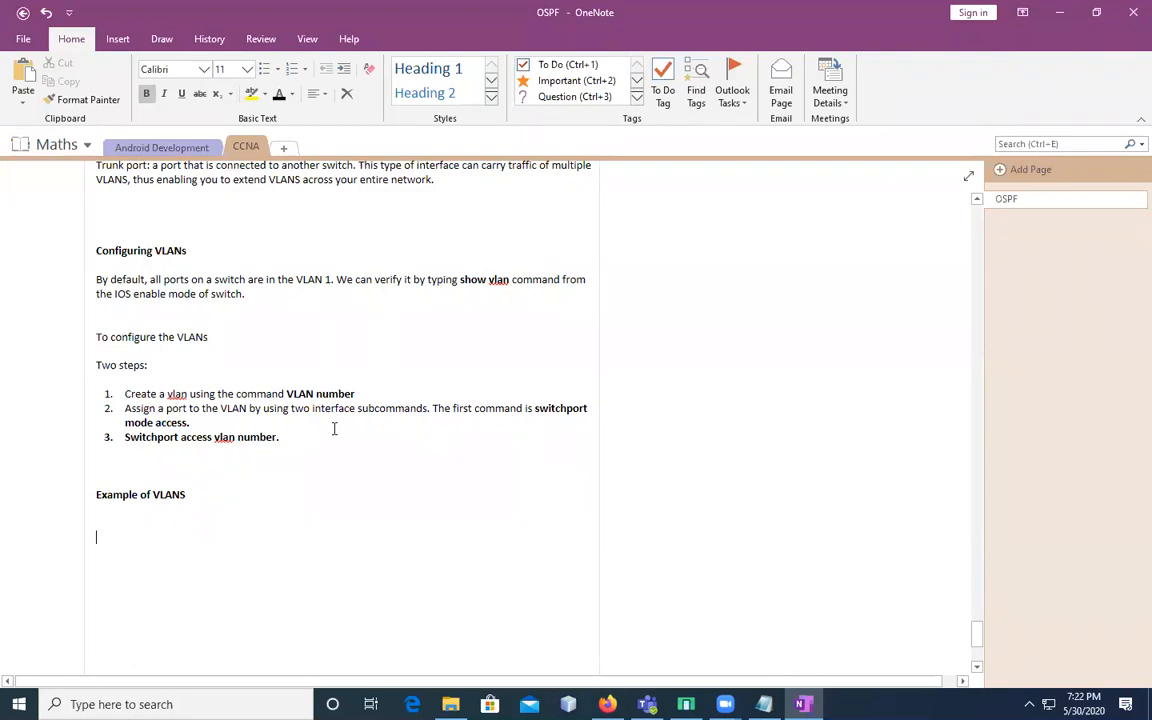
Begin the example paragraph with "Assume that you are having 4 Departments in your company"
type("a")
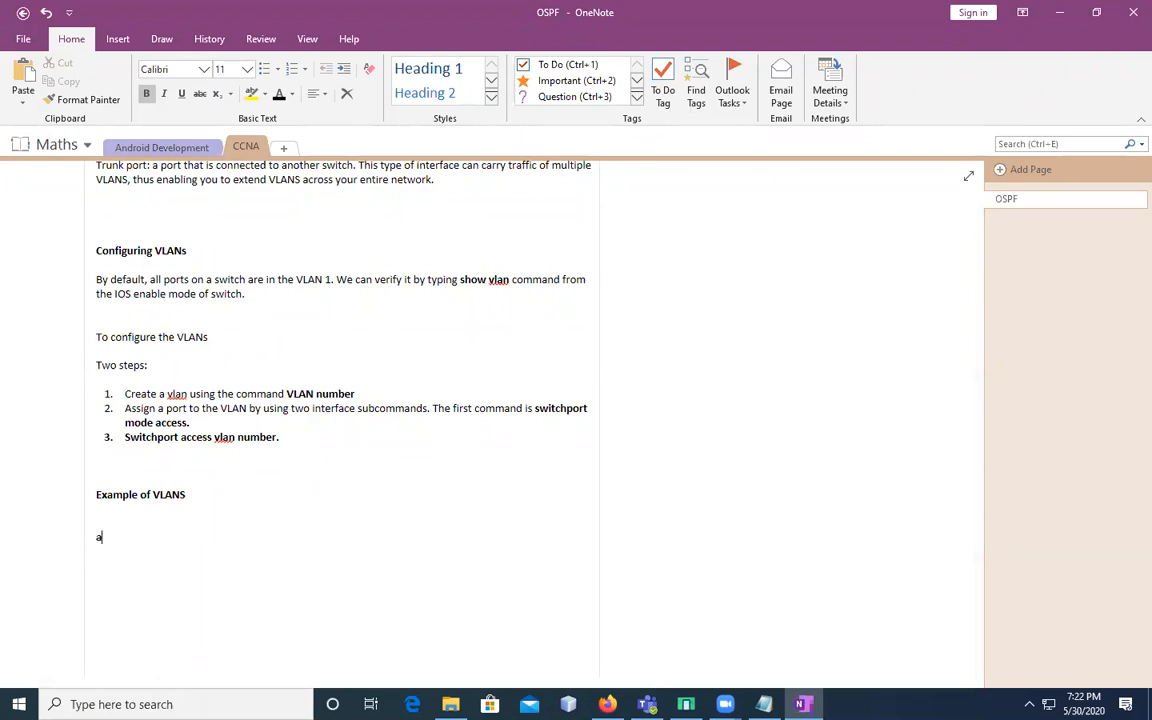
type("SSUM")
key("BackSpace")
key("BackSpace")
key("BackSpace")
key("BackSpace")
key("BackSpace")
type("Assume that you are having")
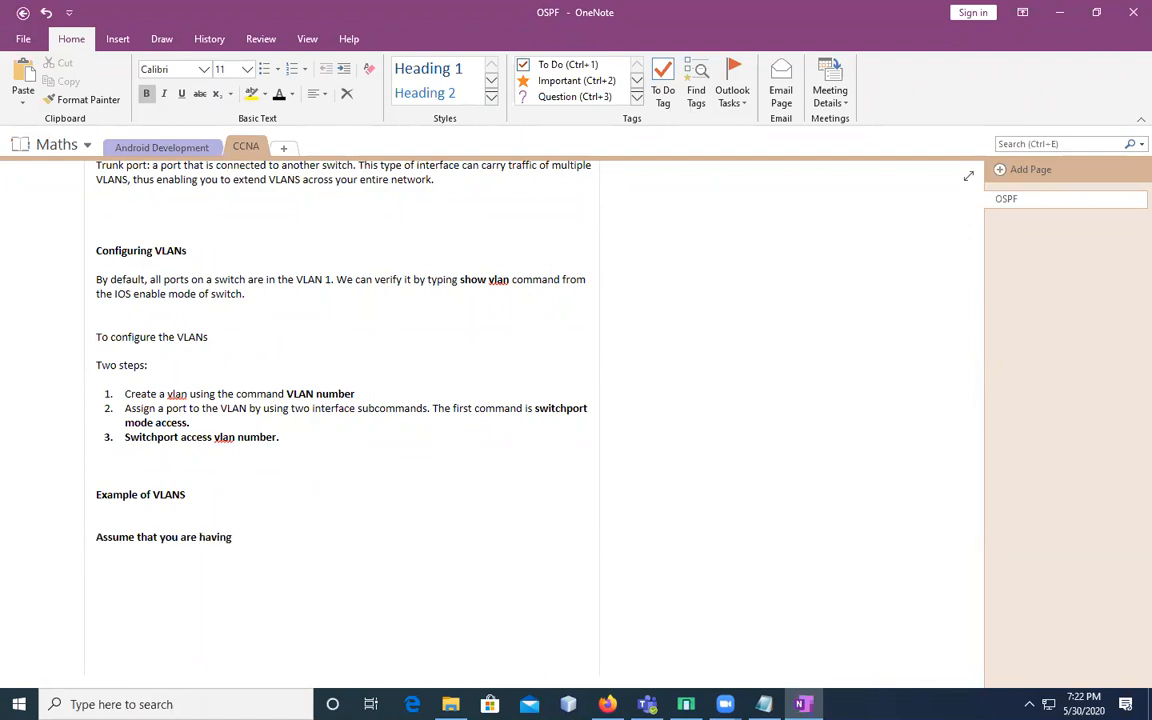
type(" 4 Departments in your com")
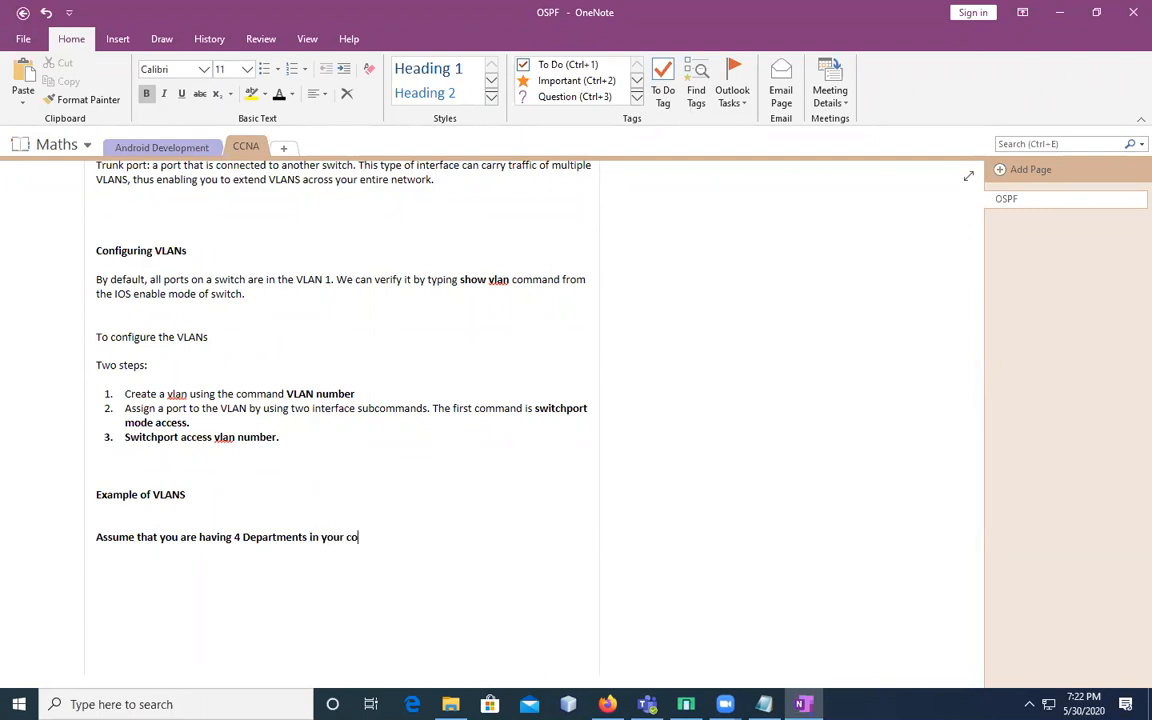
key("BackSpace")
type("maony")
key("BackSpace")
key("BackSpace")
key("BackSpace")
key("BackSpace")
type("pany")
Continue the paragraph with a new sentence: "You are having a network 192.168.100.0/24"
type(". You nedd to")
key("BackSpace")
key("BackSpace")
key("BackSpace")
key("BackSpace")
key("BackSpace")
key("BackSpace")
key("BackSpace")
key("BackSpace")
type("You are having a ")
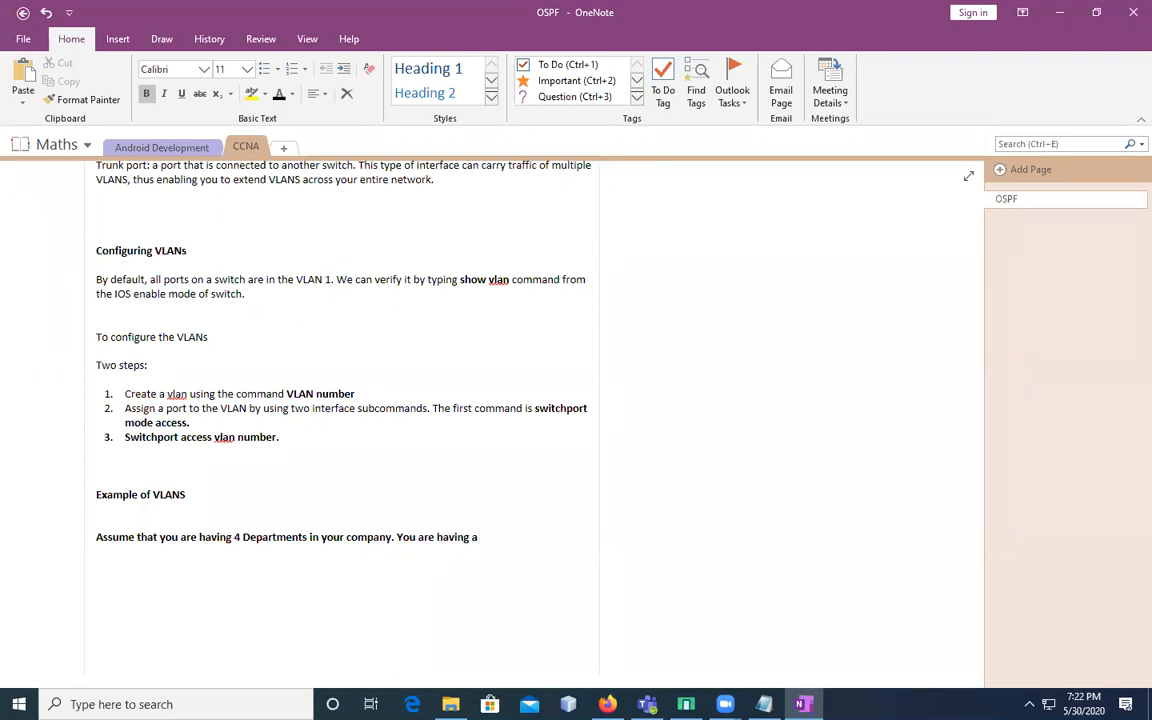
type("network 192.168.100.0/")
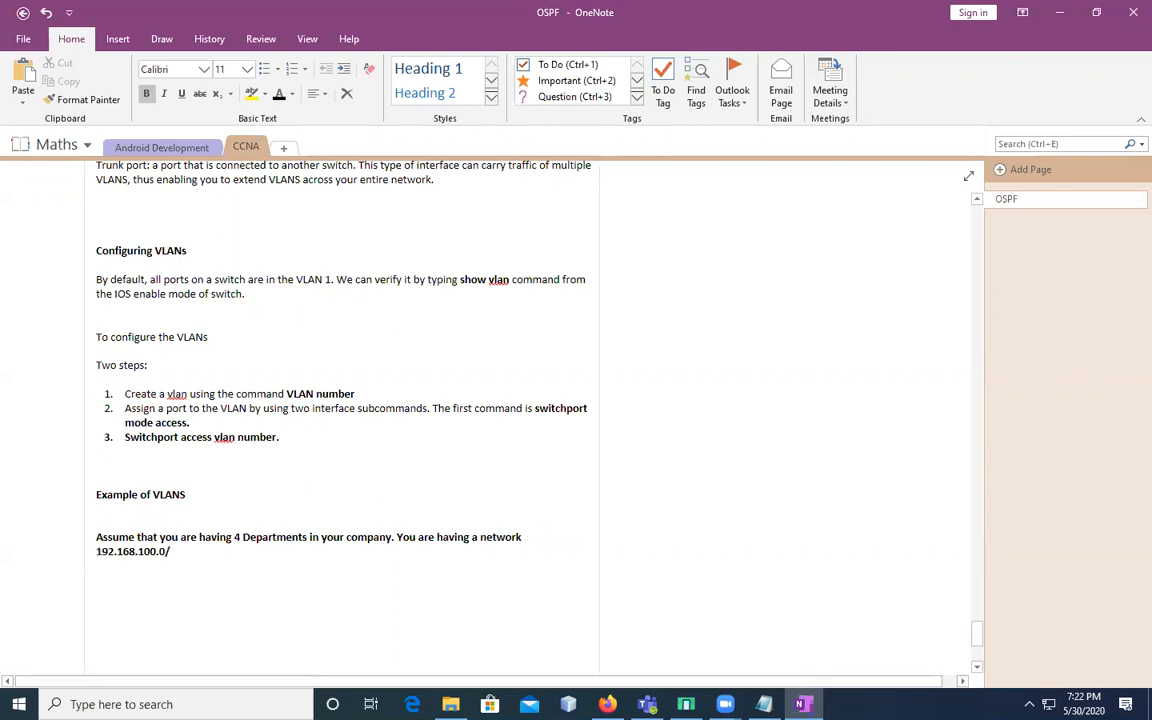
type("24 .")
key("BackSpace")
Extend the network sentence with "which is providing you 254 IP's"
type("which is ")
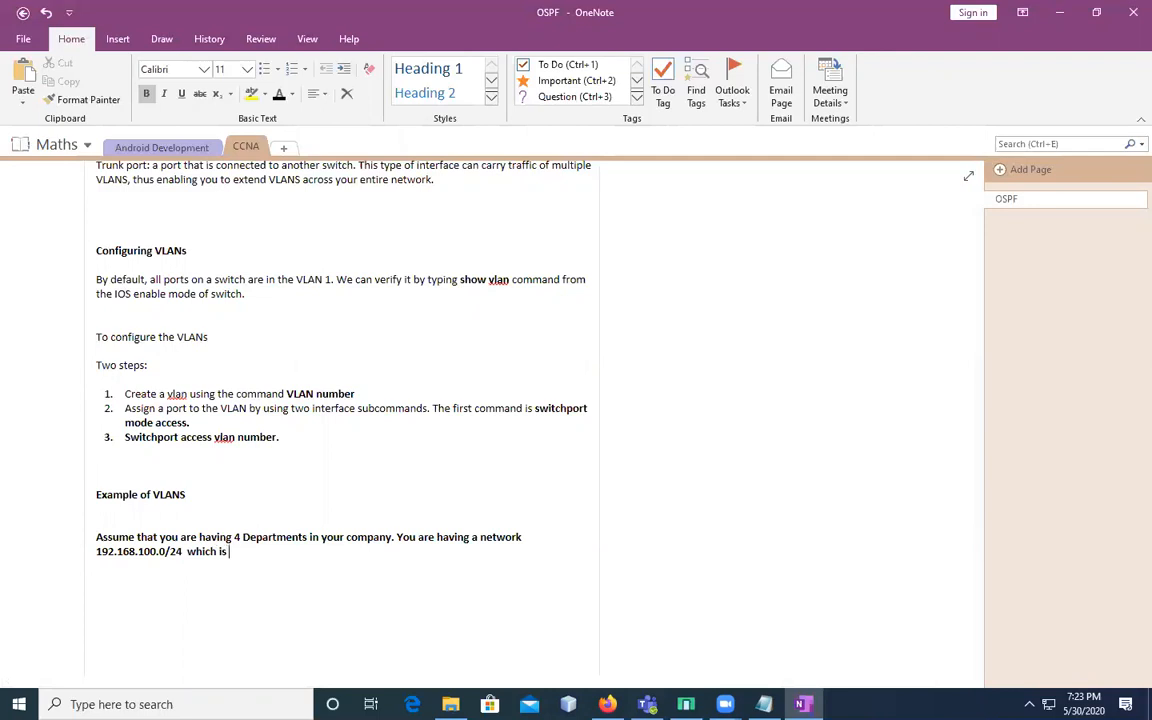
type("pr\\oding")
key("BackSpace")
key("BackSpace")
key("BackSpace")
key("BackSpace")
key("BackSpace")
key("BackSpace")
key("BackSpace")
type("oviding you 254 IPS")
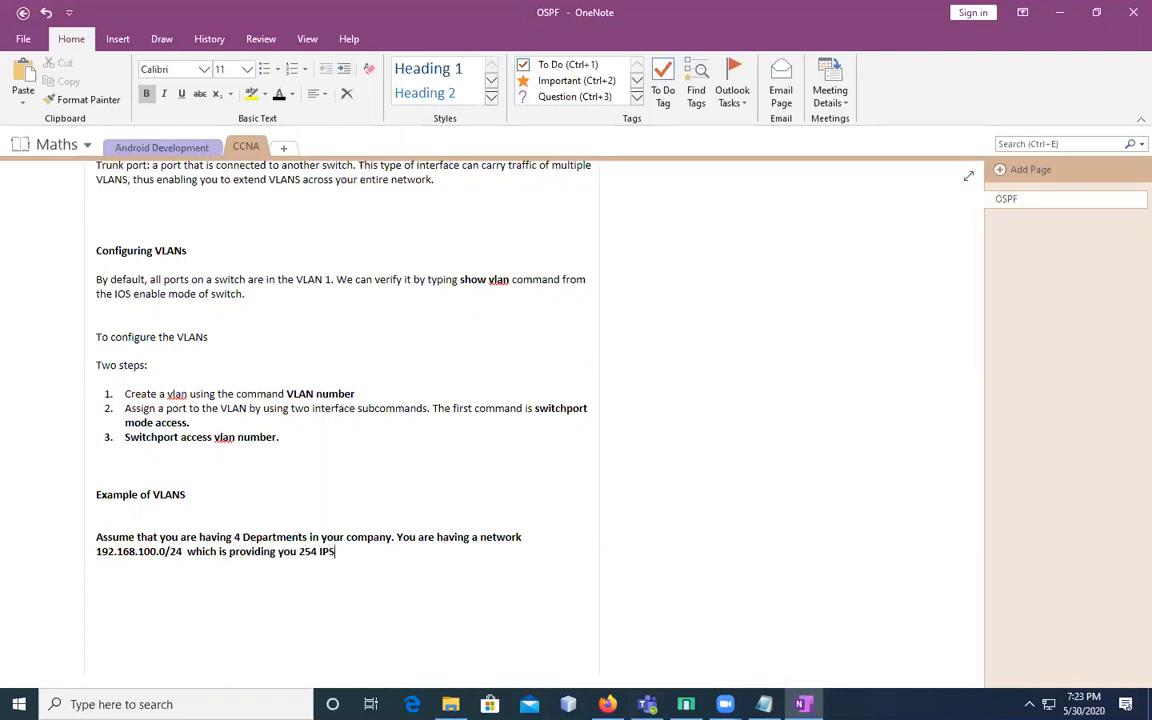
key("BackSpace")
type("'s")
Continue the paragraph with "but we can't put all the IP's in One BroadCast Domain"
type(". but")
type(" we can'; mt")
key("BackSpace")
key("BackSpace")
key("BackSpace")
key("BackSpace")
type("t put all the")
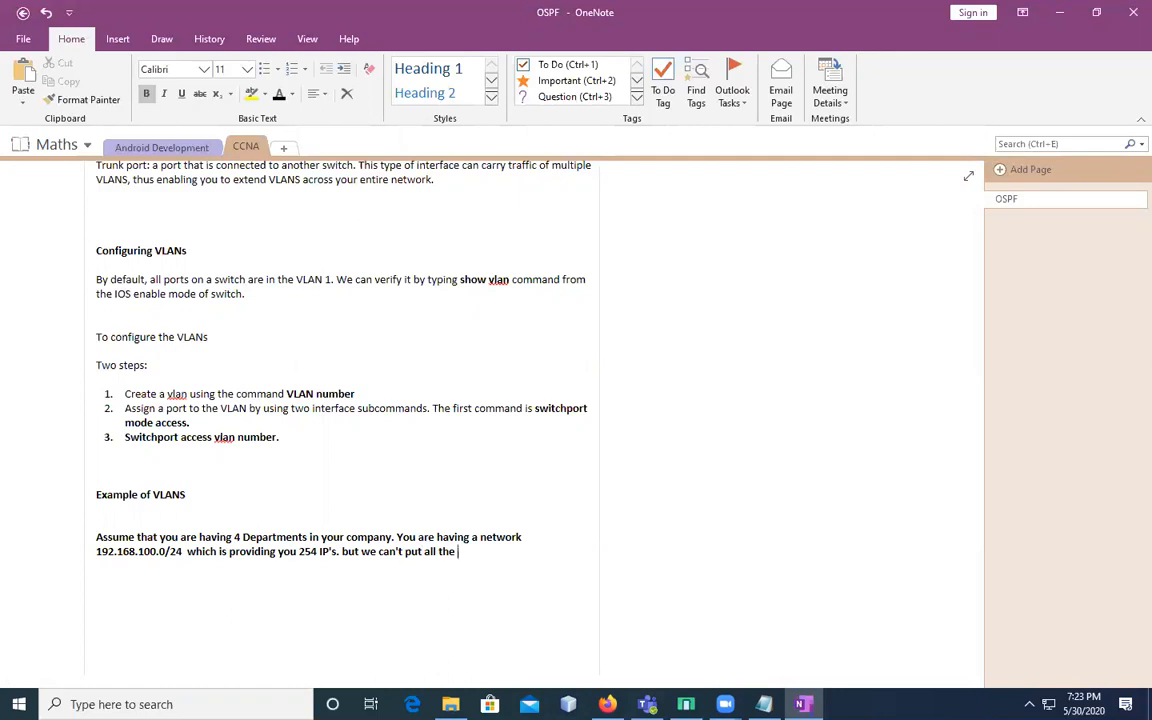
type(" IP's in One BoradCast Domia")
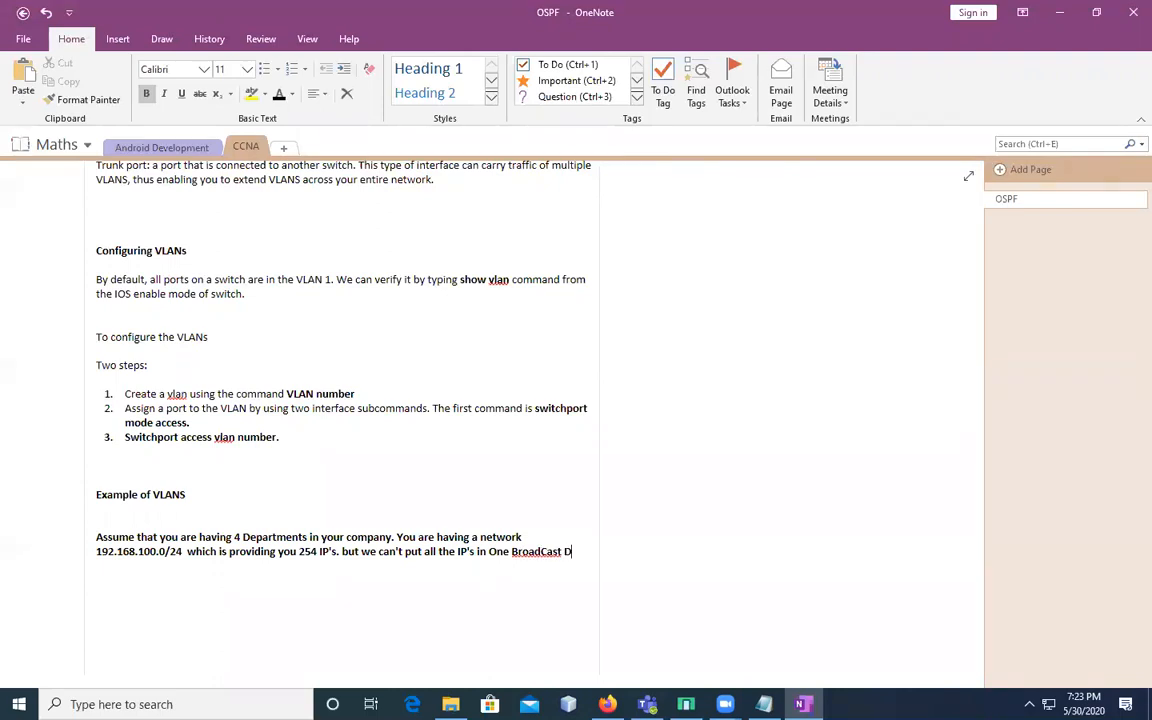
key("BackSpace")
key("BackSpace")
key("BackSpace")
type("a")
key("BackSpace")
type("mai")
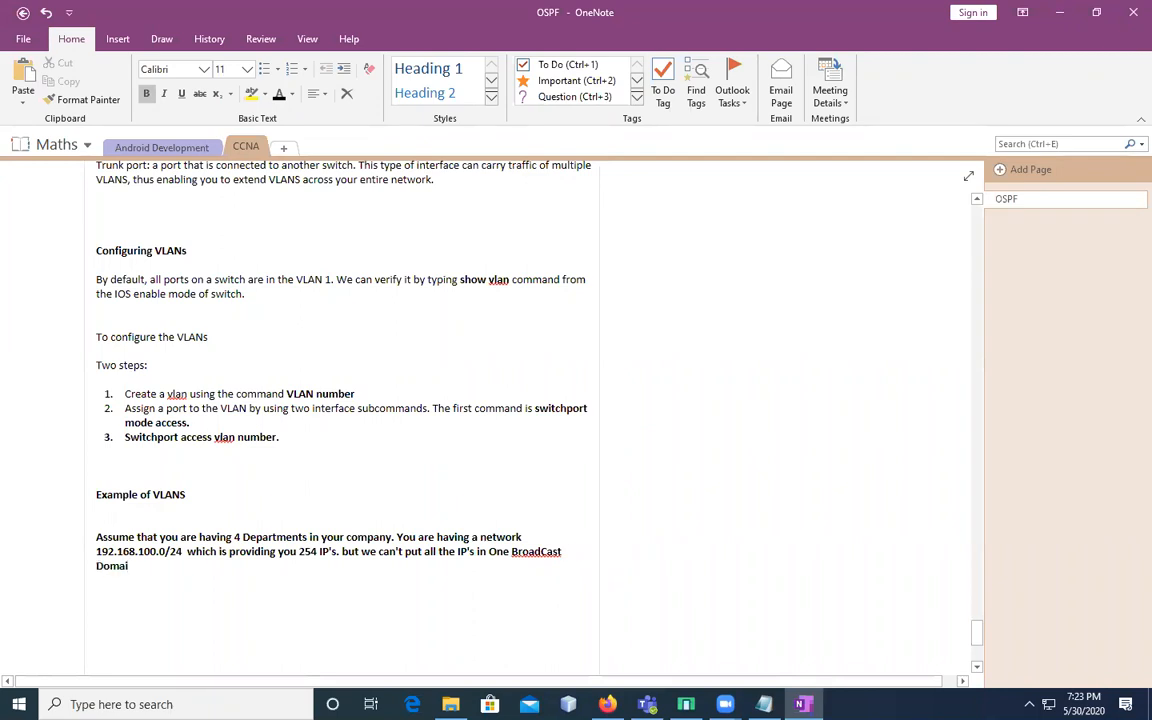
Finish the word Domain and add the task "So, Create VLANS for all the 4 Departments"
type("n. So, Creat")
key("BackSpace")
key("BackSpace")
key("BackSpace")
type("reate VLAN")
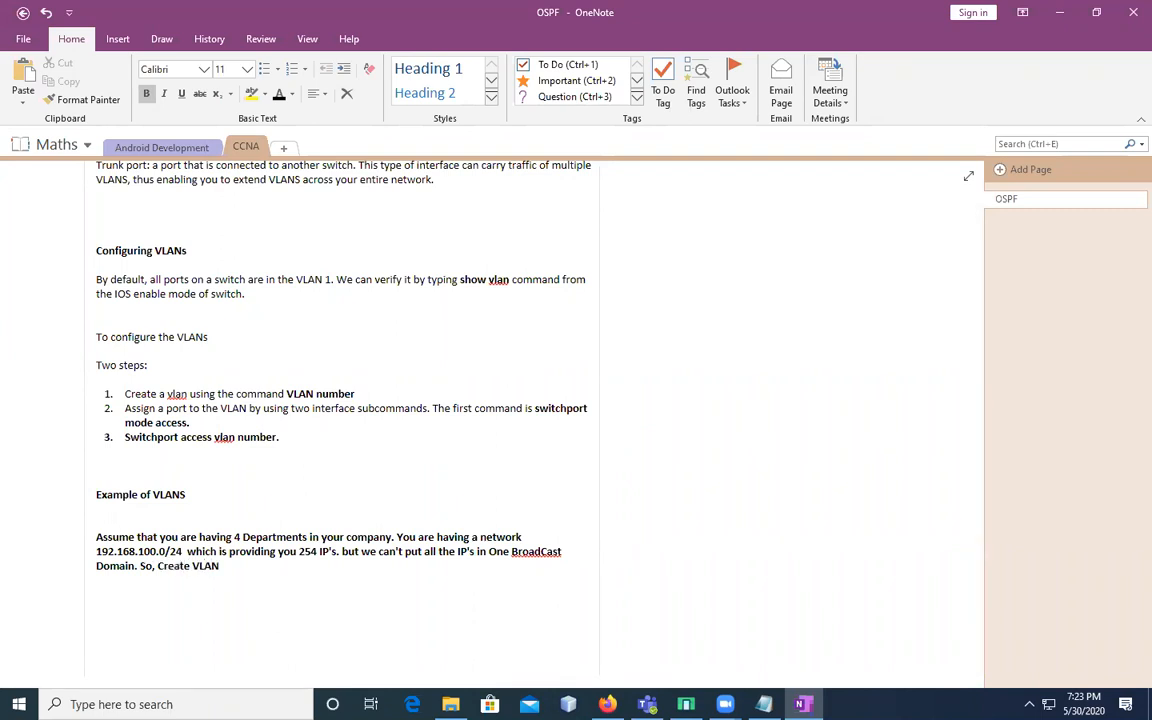
type("S for")
type(" all the")
type(" four De")
key("BackSpace")
key("BackSpace")
key("BackSpace")
key("BackSpace")
key("BackSpace")
key("BackSpace")
type("4 Depart")
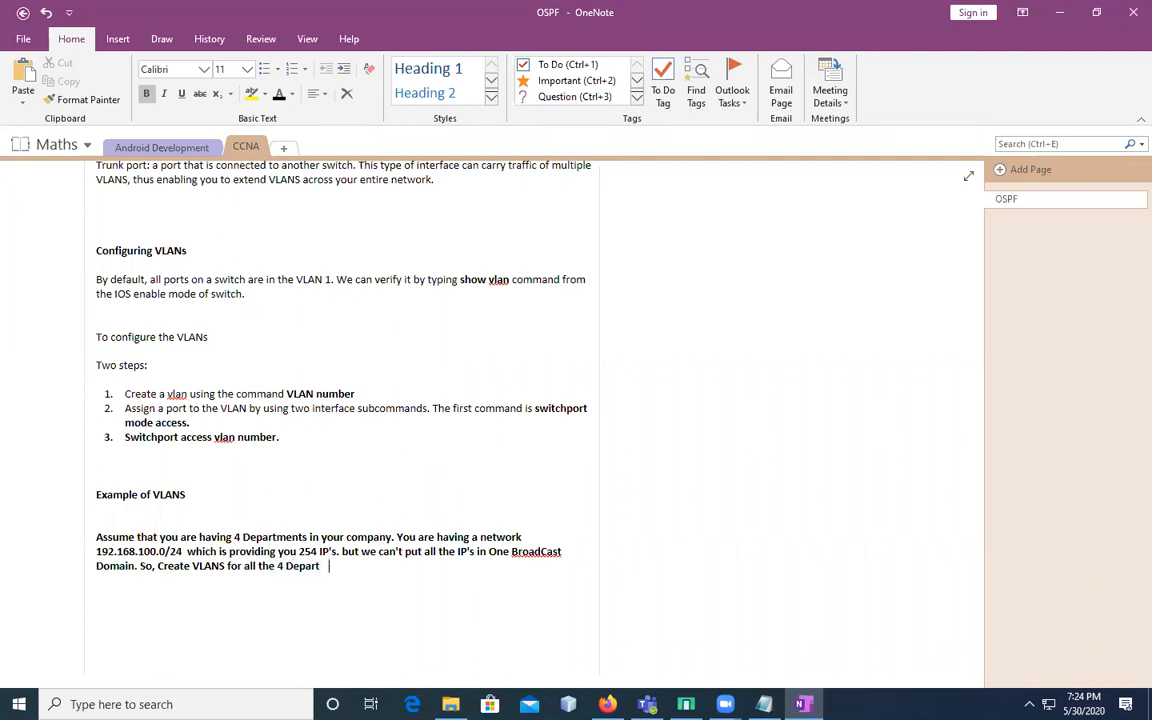
type("ments for the")
key("BackSpace")
key("BackSpace")
key("BackSpace")
key("BackSpace")
key("BackSpace")
key("BackSpace")
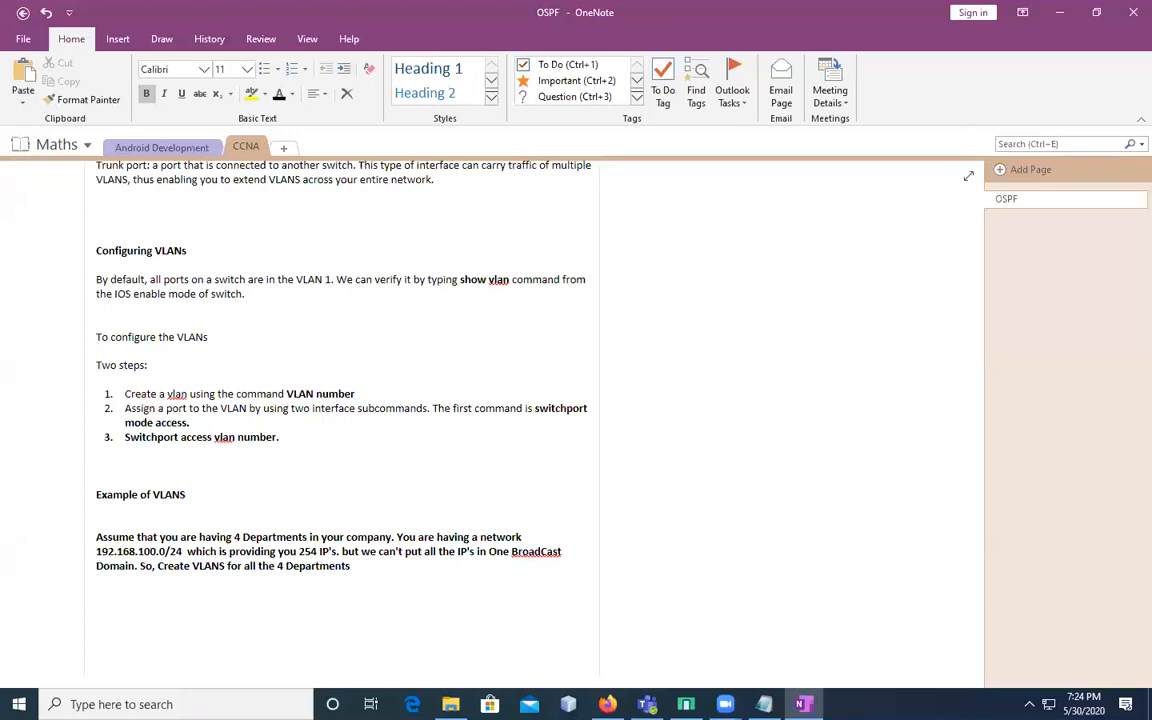
End the paragraph with "Departments are given below:" and start a new line
type(". Departme")
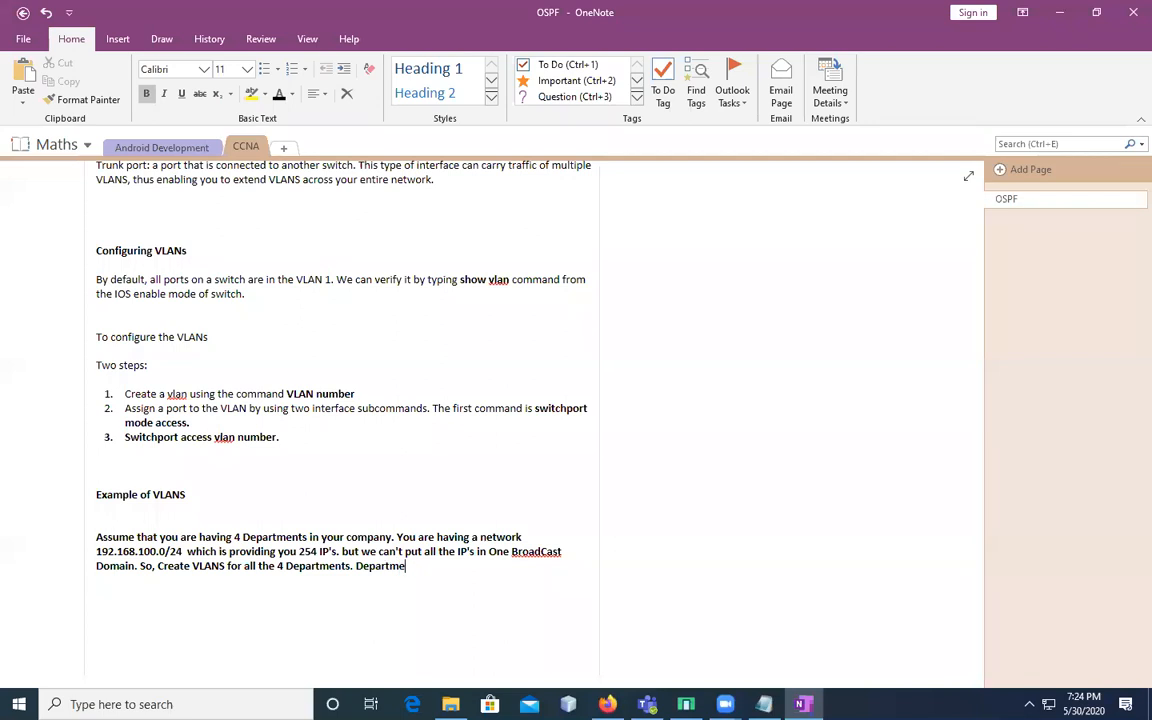
type("nts a ")
type("re")
type(" gievn")
type(" bel")
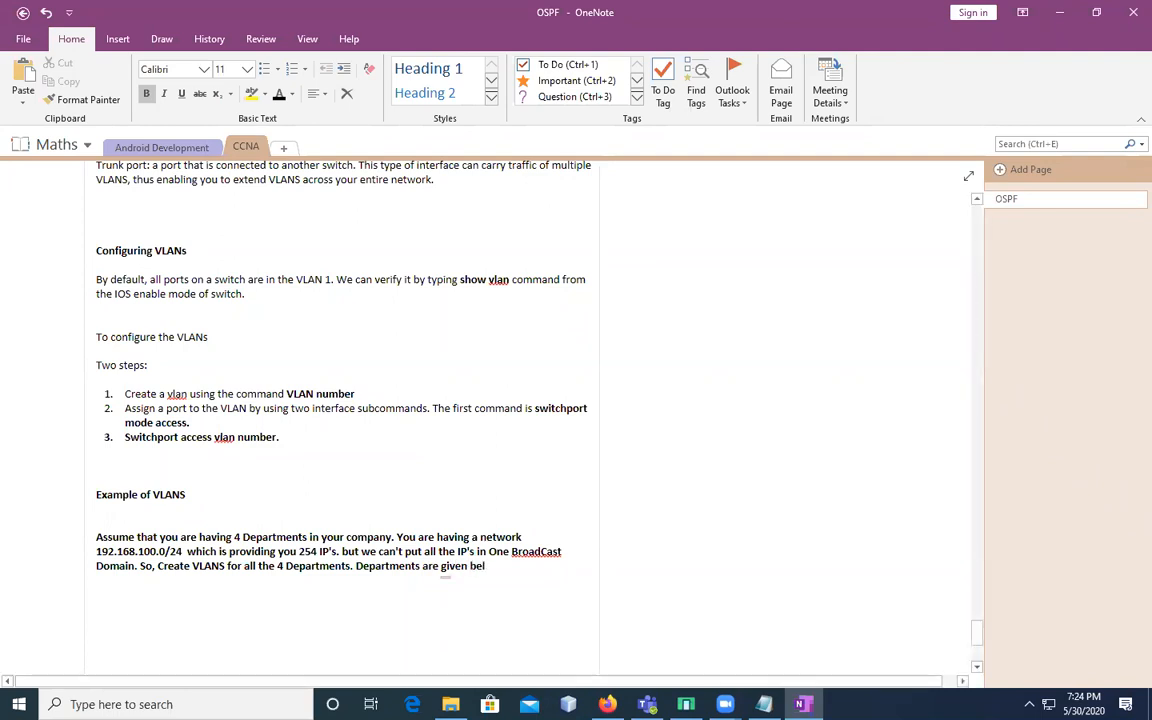
type("ow:")
key("Return")
Create a numbered list with Training Department, IT Department and Accounts Department as the first three items
type("1. Training Dea")
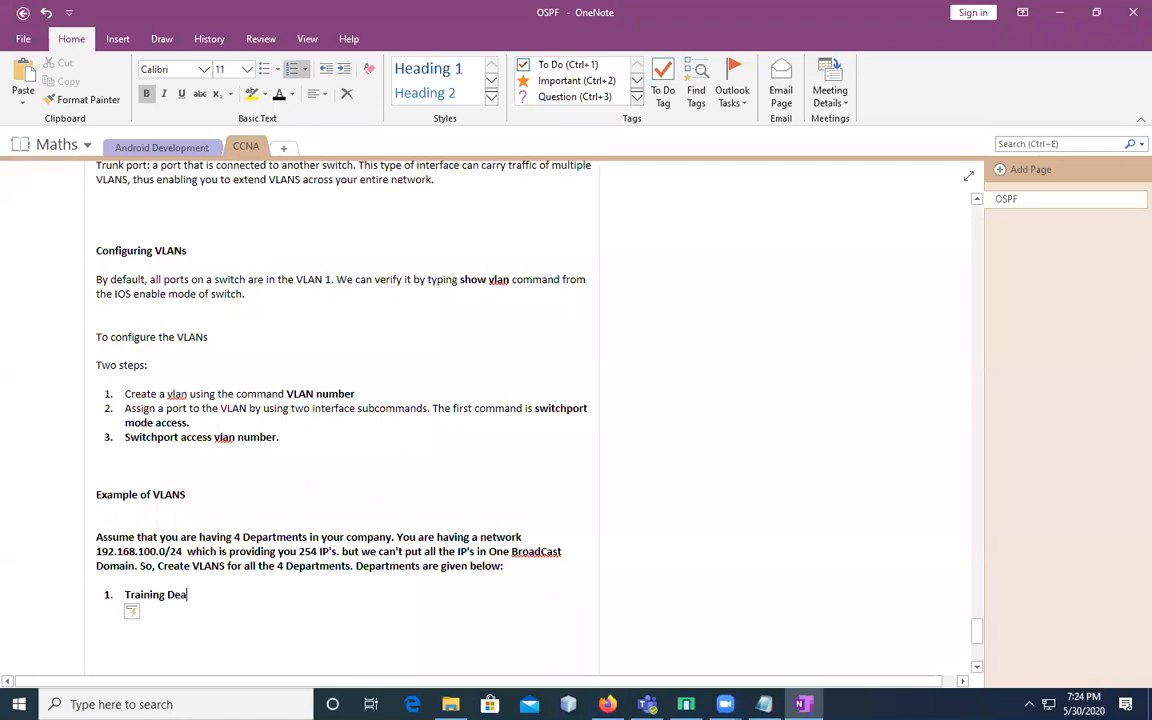
key("BackSpace")
type("partment")
key("Return")
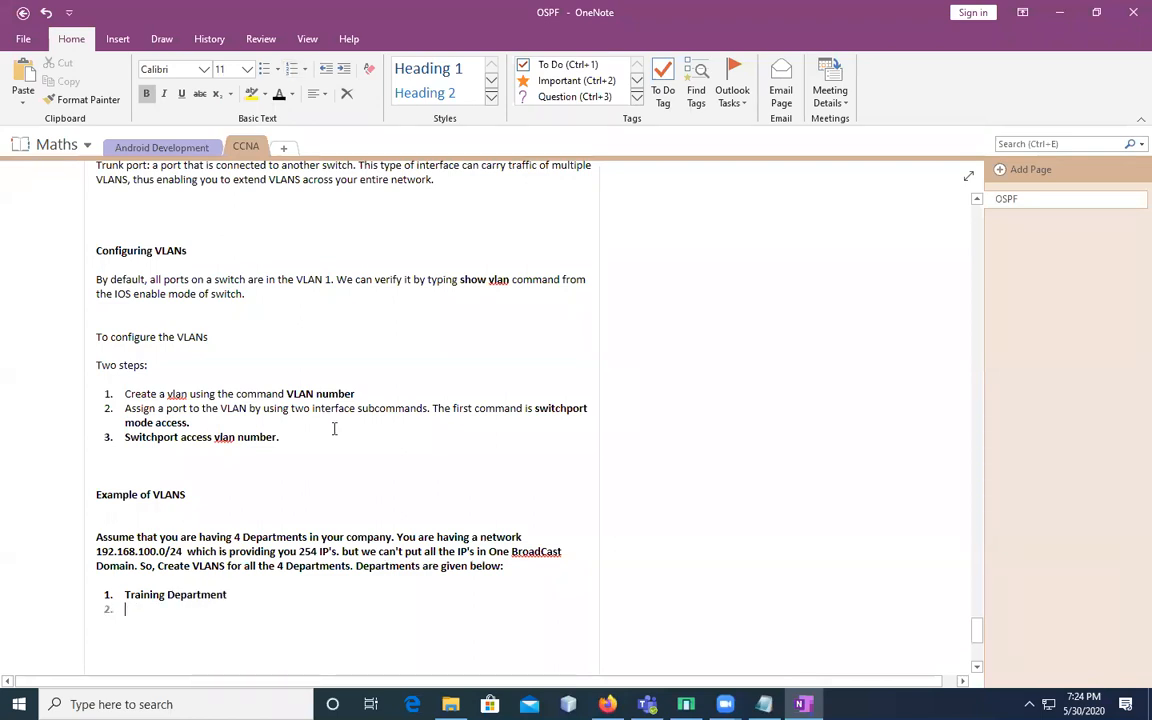
type("IT De")
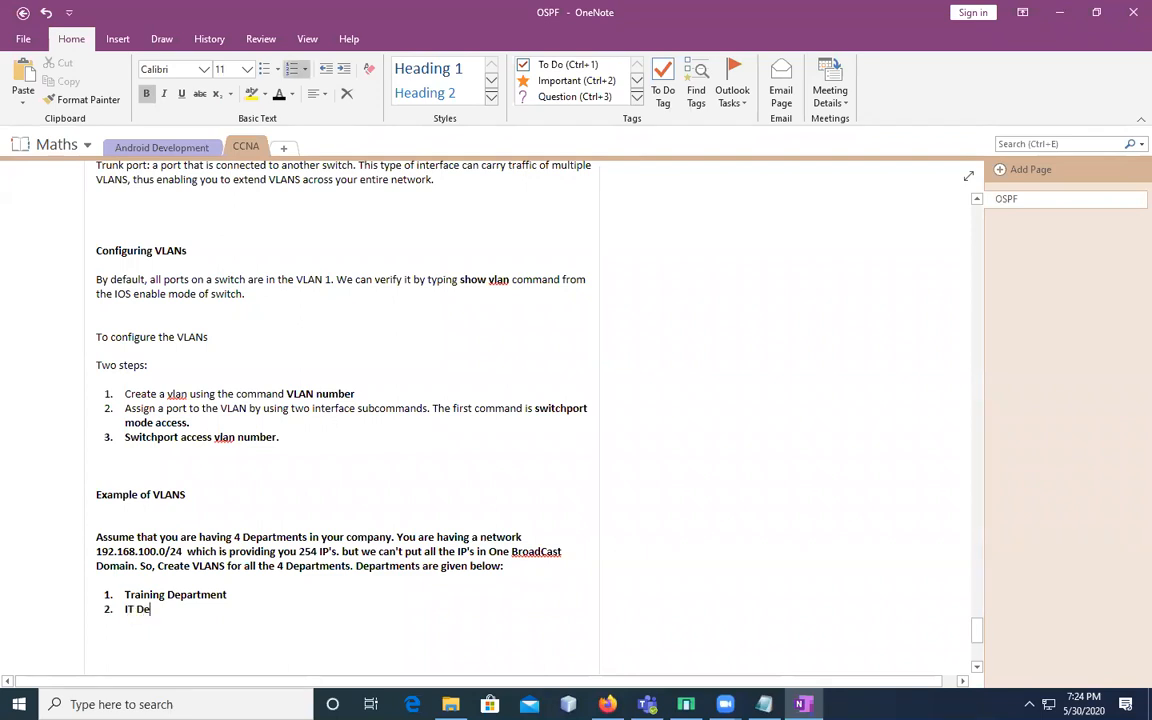
type("partm")
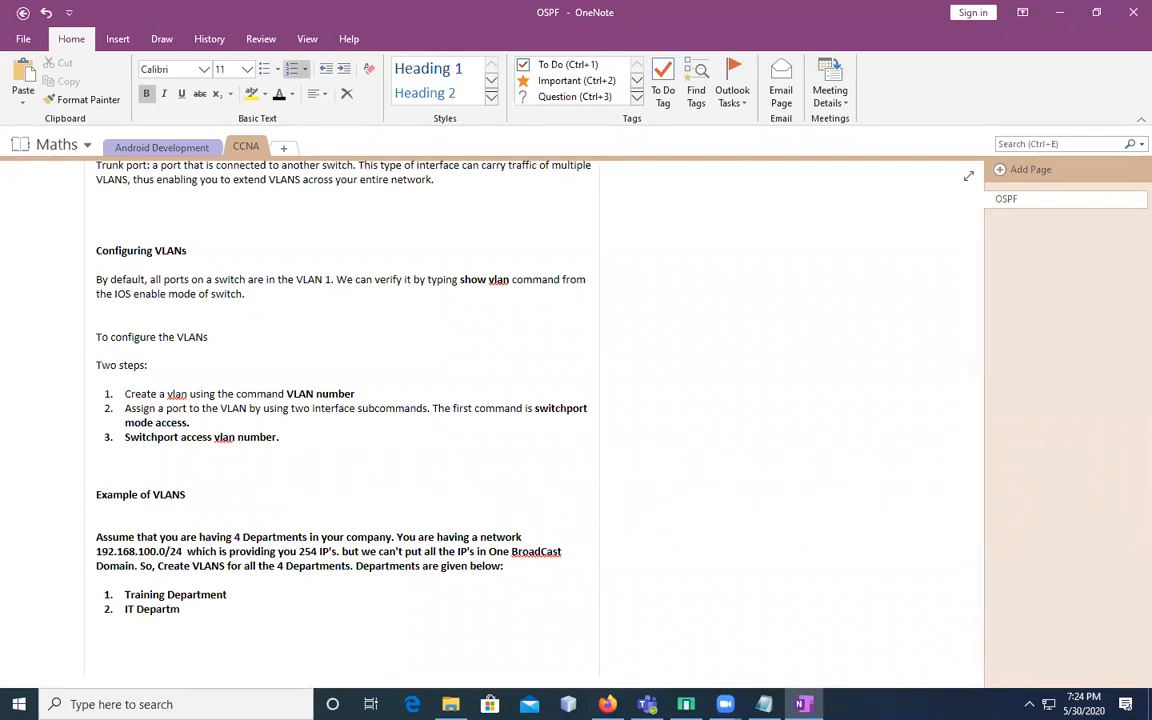
type("ent")
key("Return")
type("Acco")
type("s Department")
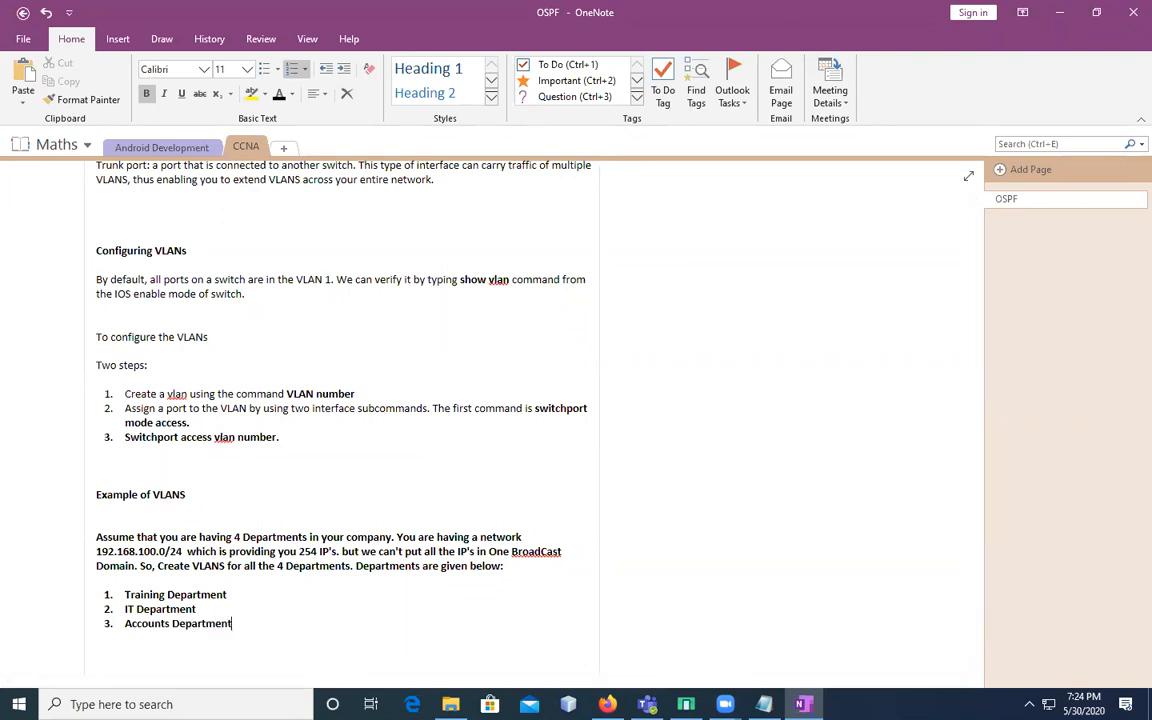
key("Return")
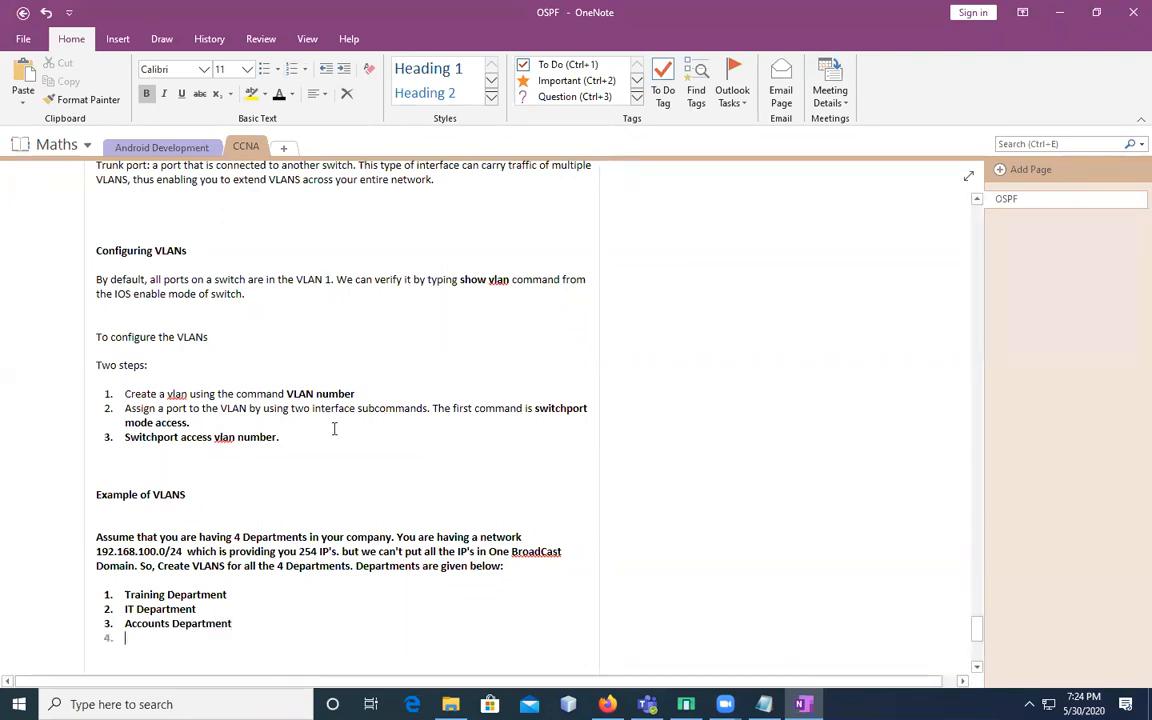
Add Marketing Department as the fourth list item, correcting the misspelled word with the spelling suggestion
type("Marke")
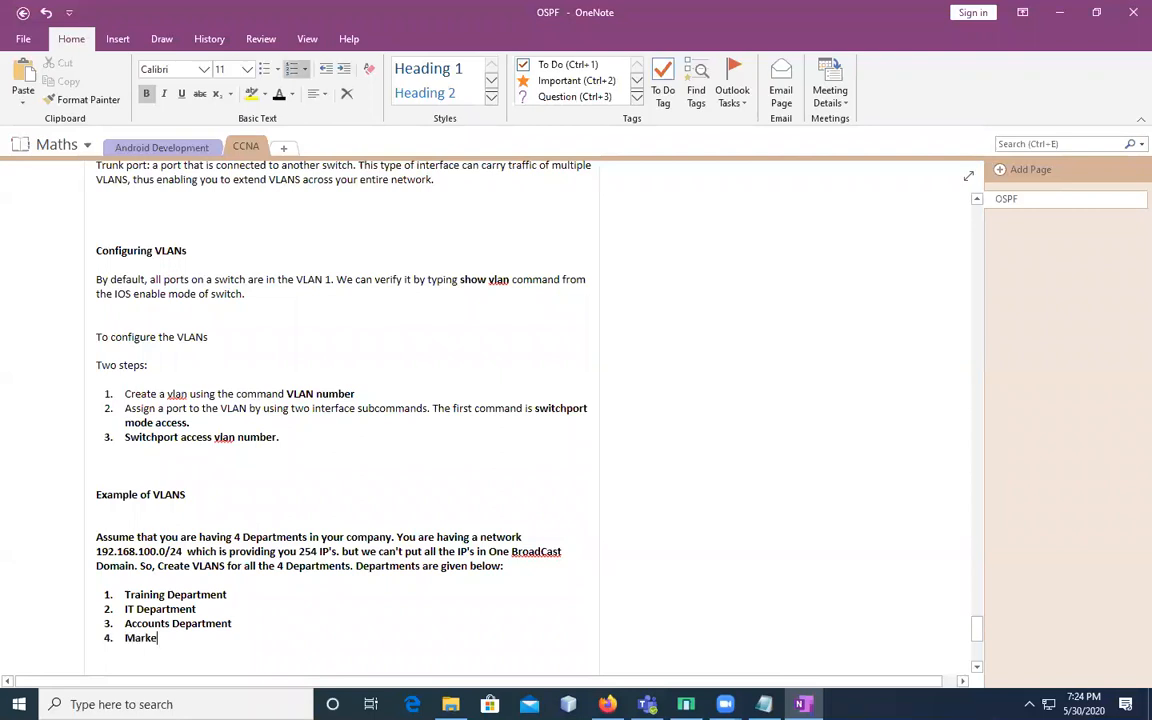
type("tting Deapr")
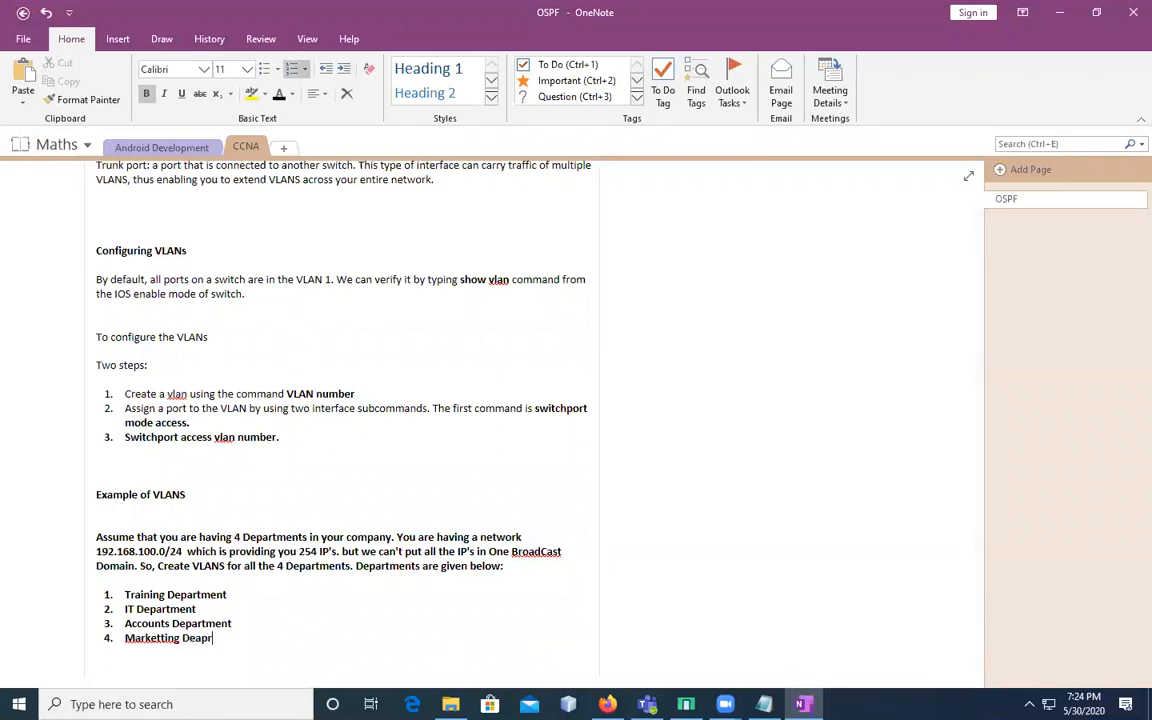
key("BackSpace")
key("BackSpace")
type("partmen")
key("Left")
key("Left")
key("Left")
key("Left")
key("Left")
key("Left")
key("Left")
right_click(150, 644)
left_click(212, 377)
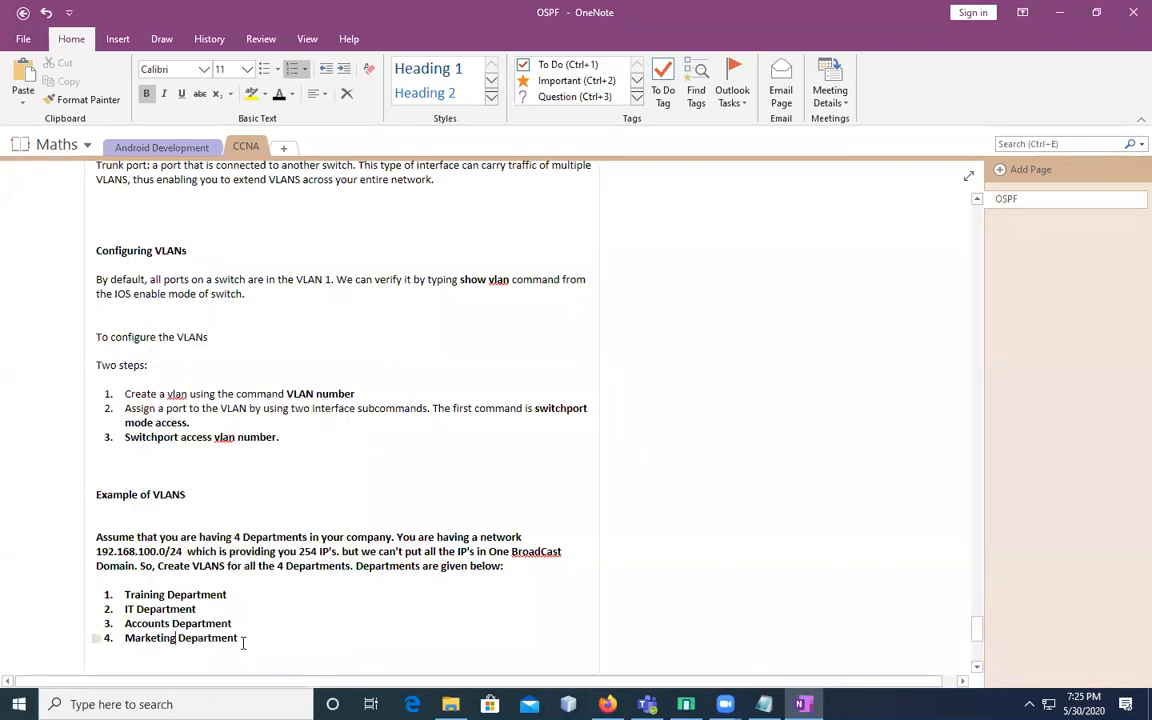
Below the department list, start a note reading "Note: Make sure that you are going to keep some IP's"
scroll(242, 643, "down", 3)
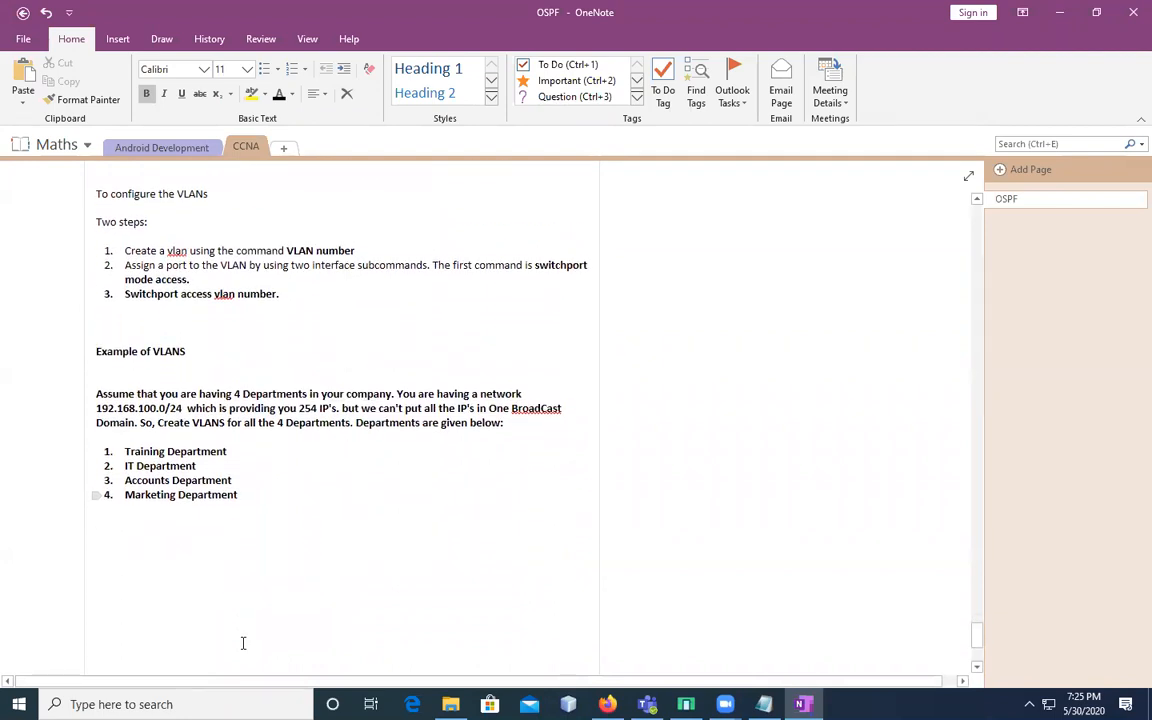
key("Return")
key("Return")
key("Return")
type("Note: Make sure that you are gouing to keep s")
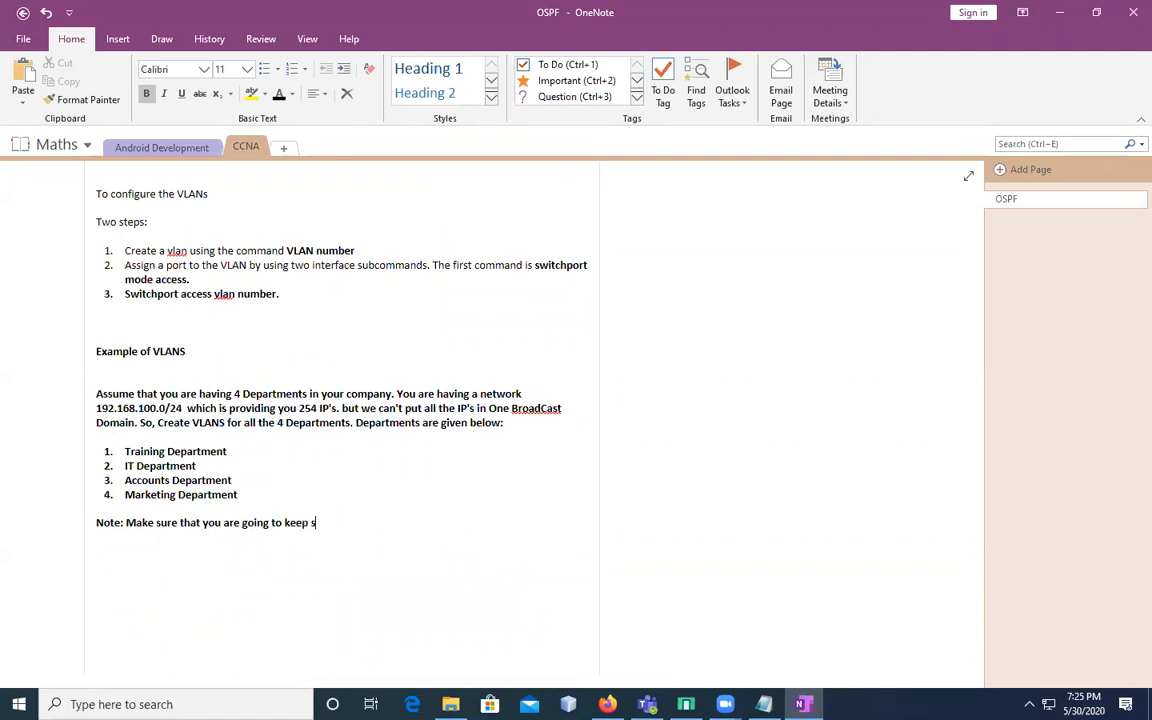
type("ome IP's")
Correct the misspelled "BroadCast" in the example paragraph to the suggested spelling "Broadcast"
right_click(527, 413)
right_click(527, 413)
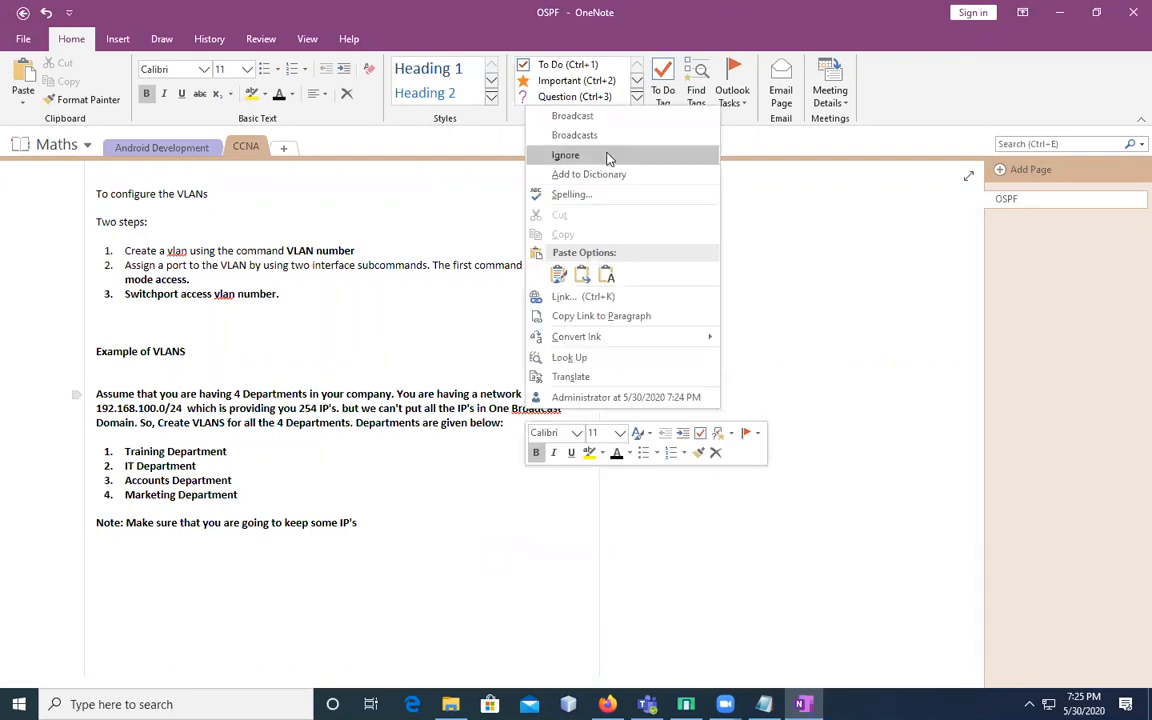
left_click(586, 114)
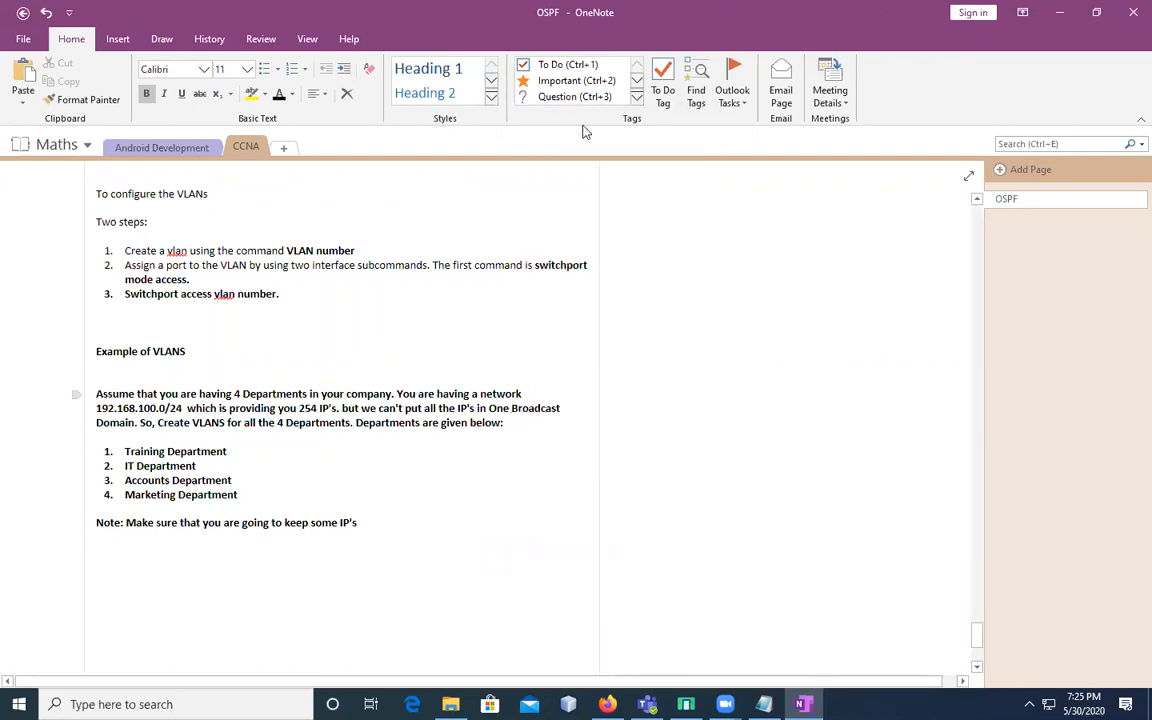
Complete the note line so that it ends with "free for the servers."
left_click(368, 524)
type("p")
key("BackSpace")
type("fpor")
key("BackSpace")
key("BackSpace")
key("BackSpace")
type("or th")
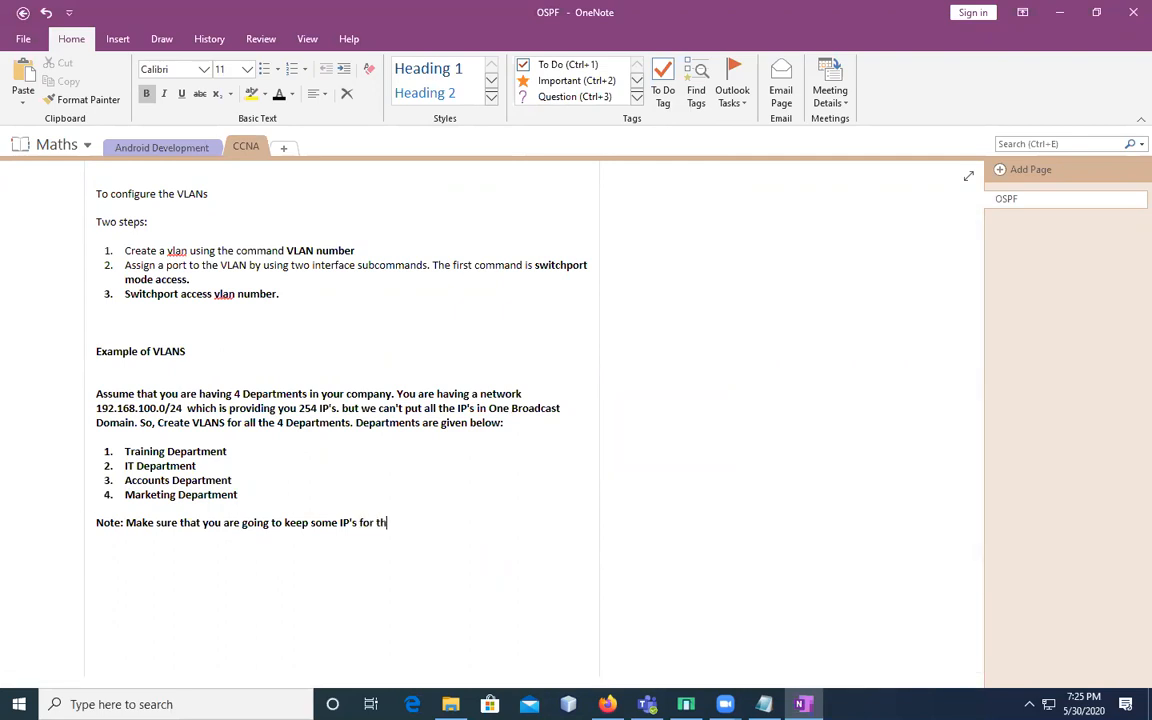
type("e sevrrvers")
key("BackSpace")
type("free")
key("End")
type(".")
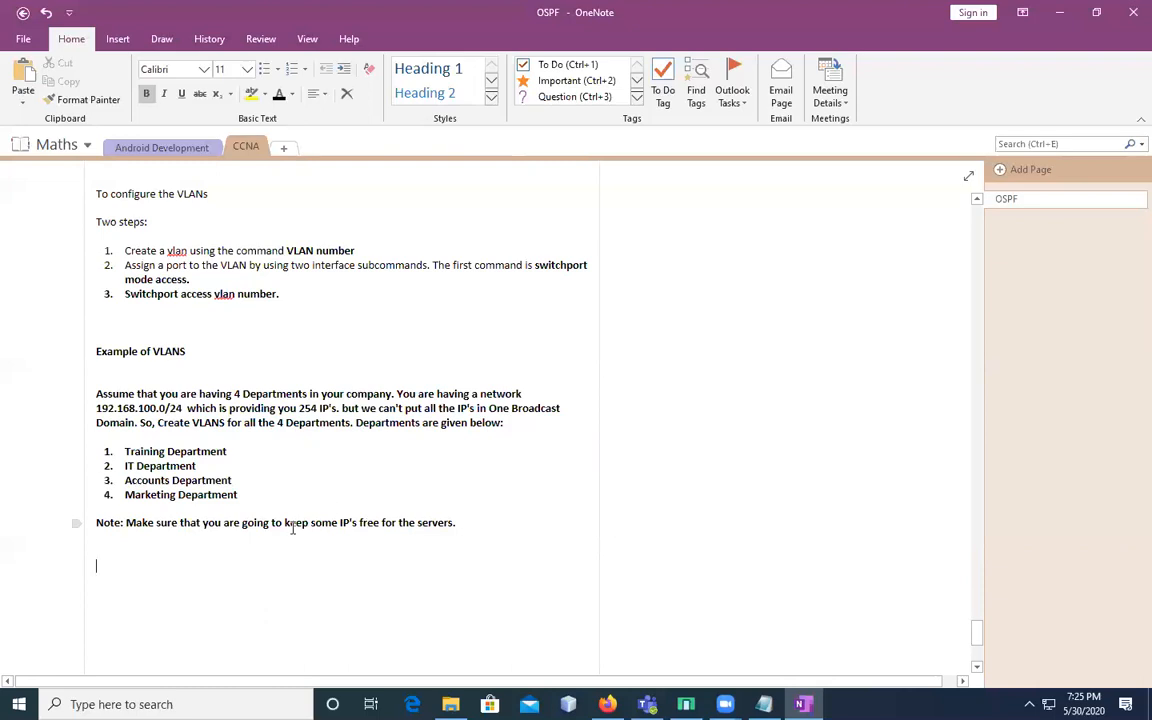
type("Unde")
key("BackSpace")
key("BackSpace")
key("BackSpace")
key("BackSpace")
type("Un")
key("BackSpace")
key("BackSpace")
Insert the line "Under each Department there are 50 hosts" between the department list and the note, separated by blank lines
key("Up")
key("Return")
key("Return")
type("Under each")
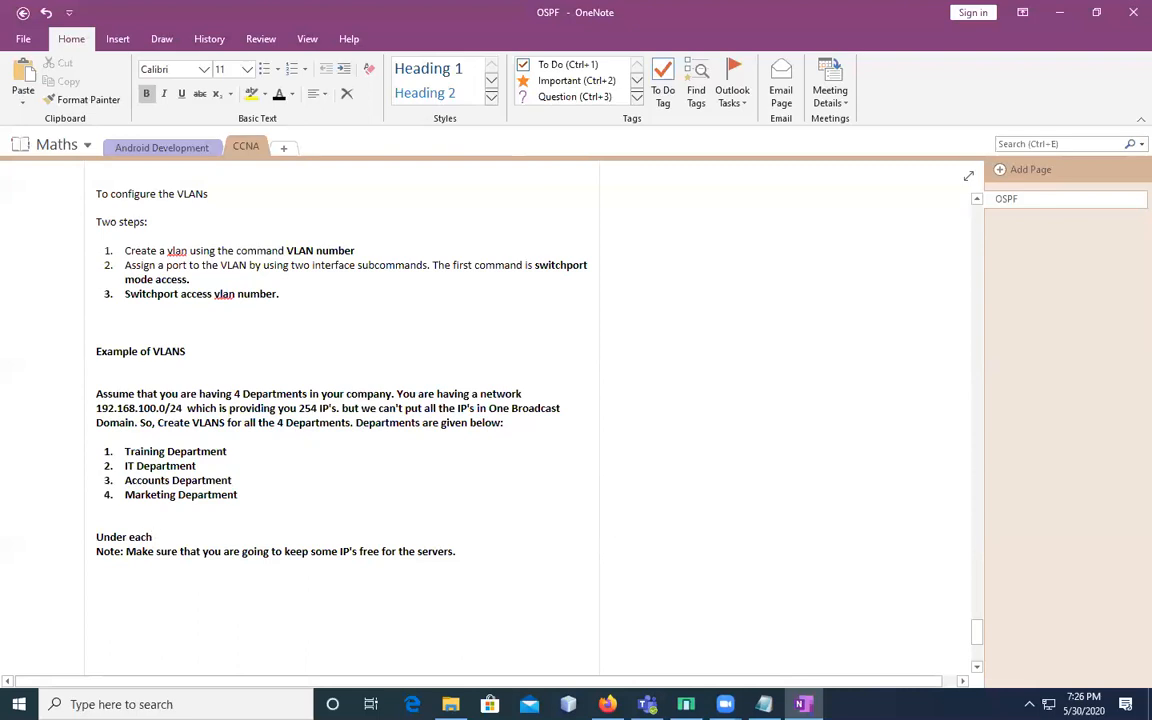
type(" Deappartment there are")
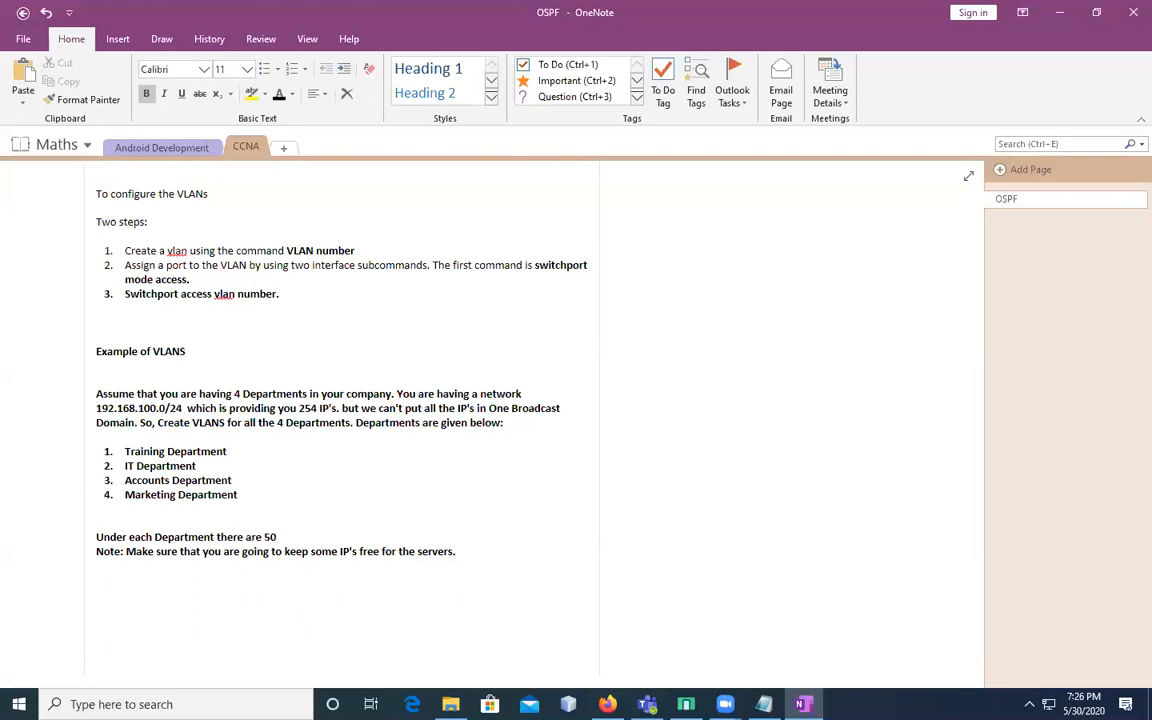
type("50 hosts")
key("Return")
Below the note, write a sentence about implementing the configuration and testing the results, and then for the physical deployment
scroll(293, 527, "down", 3)
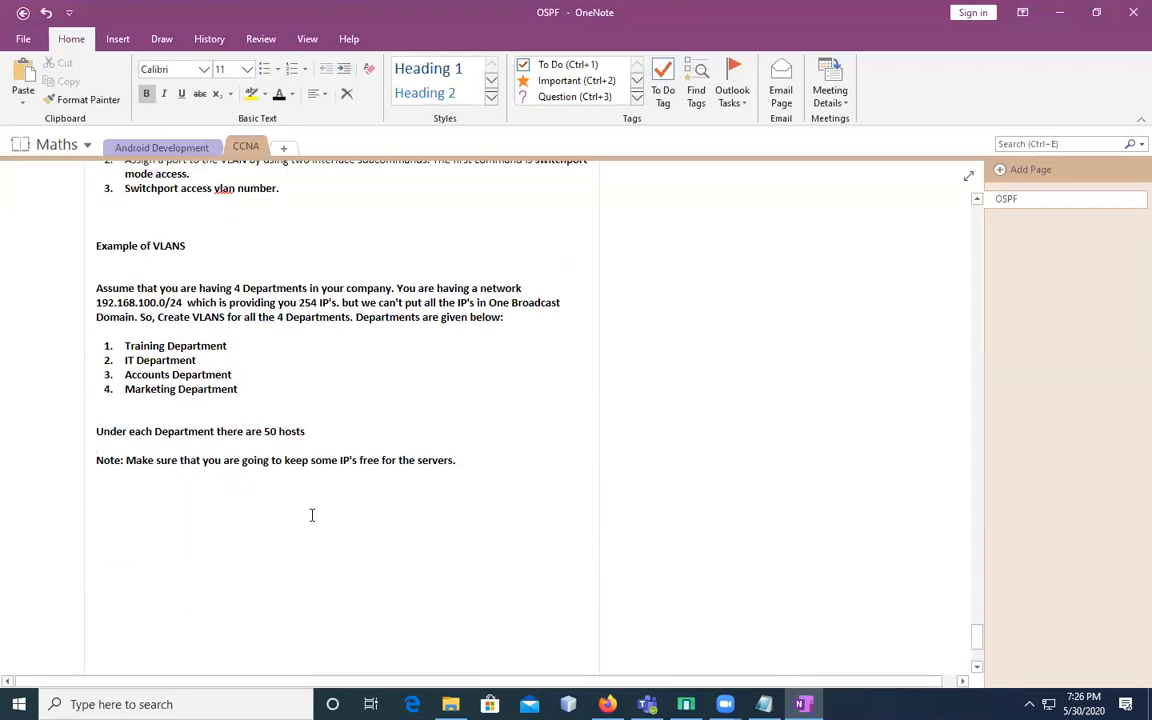
left_click(113, 494)
type("Imple")
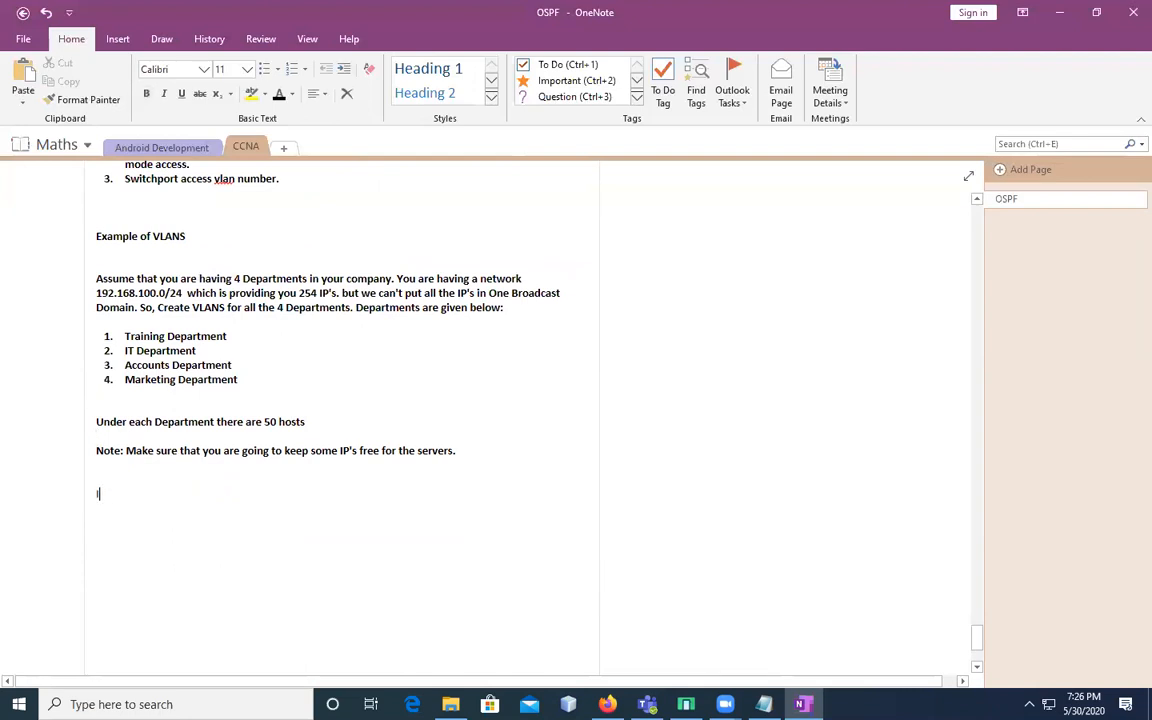
type("ment the conf")
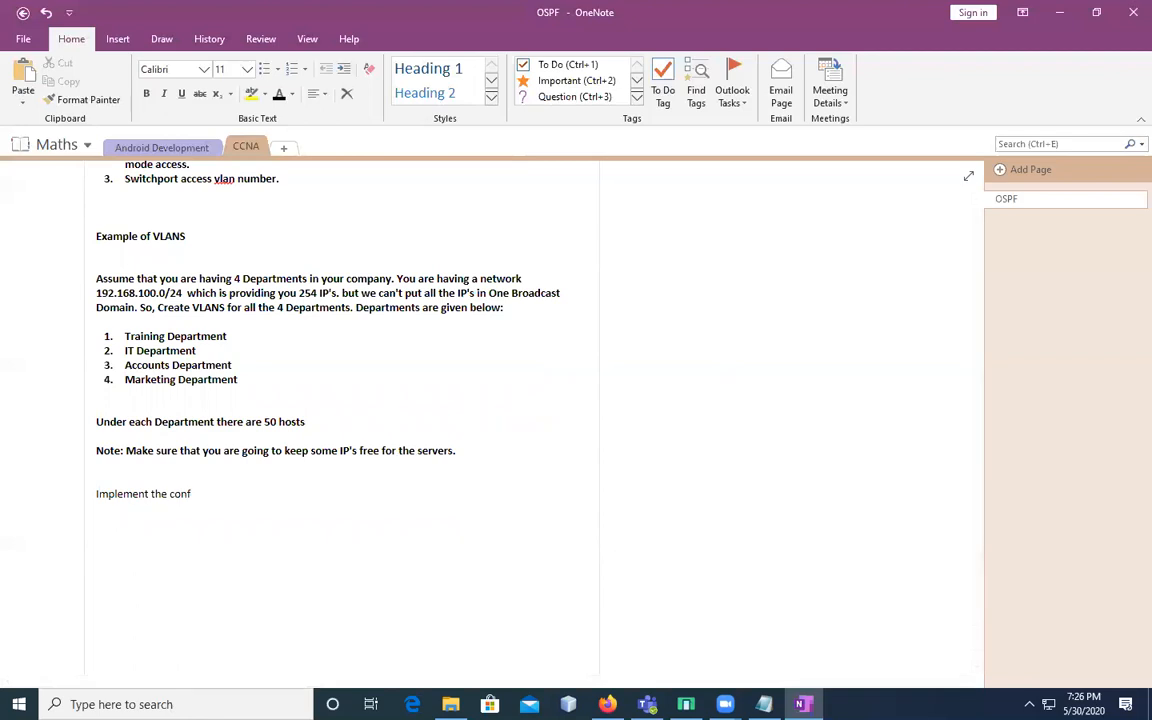
type("iguration and test the result")
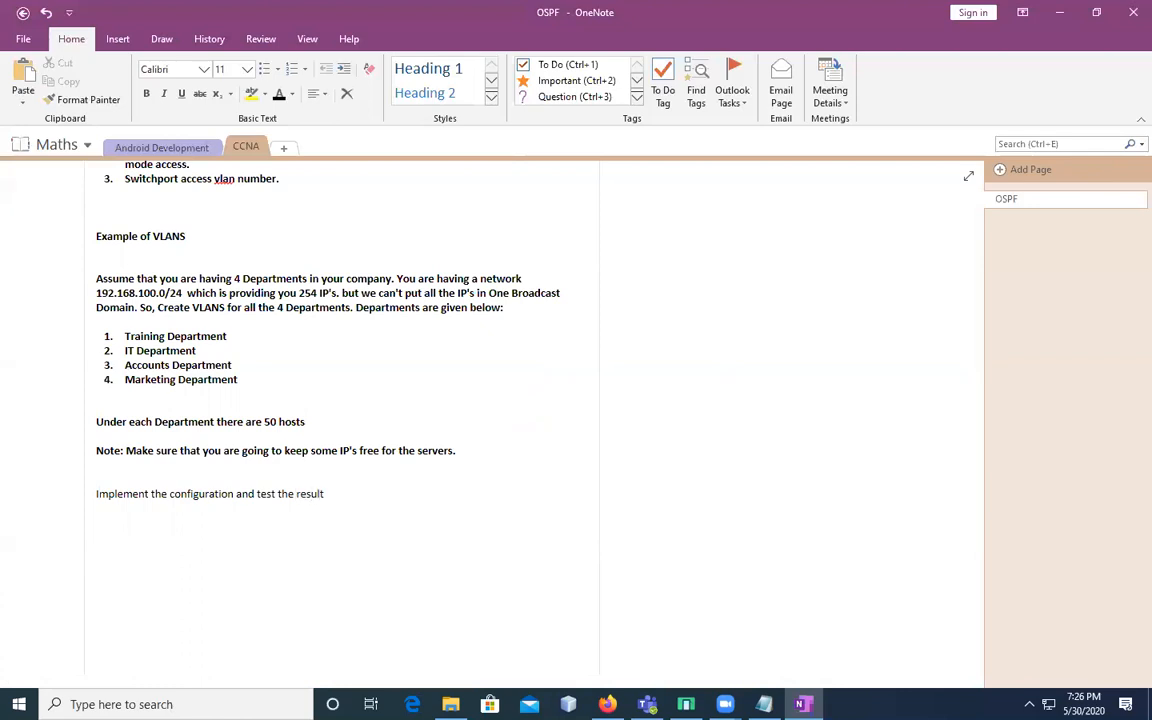
type("s and then do")
key("BackSpace")
key("BackSpace")
key("BackSpace")
type("for the phyical deploment")
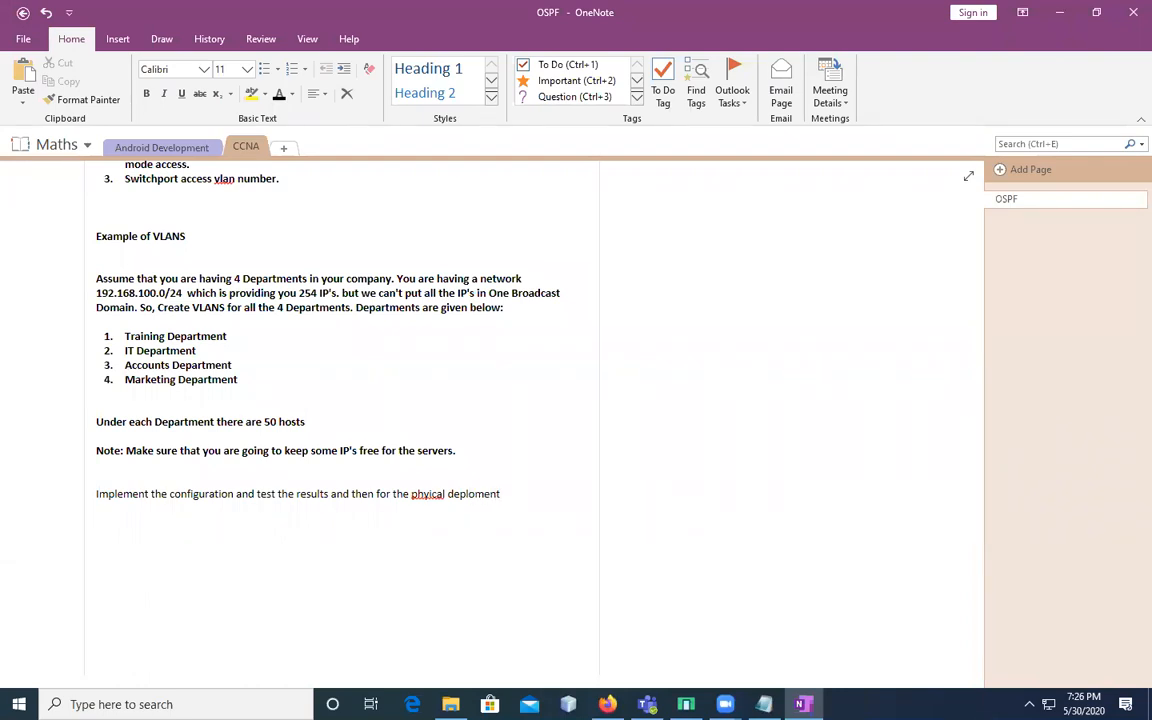
Correct the two misspelled words in the last sentence to "physical" and "deployment", and end it with a period
right_click(427, 494)
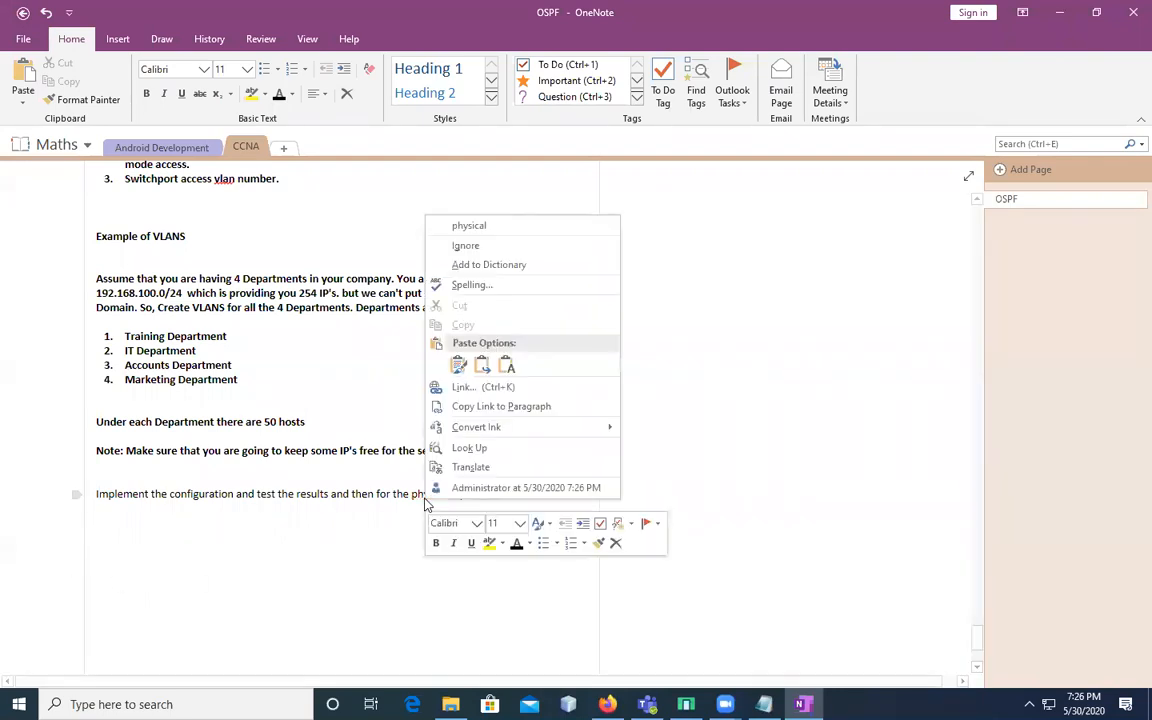
left_click(463, 228)
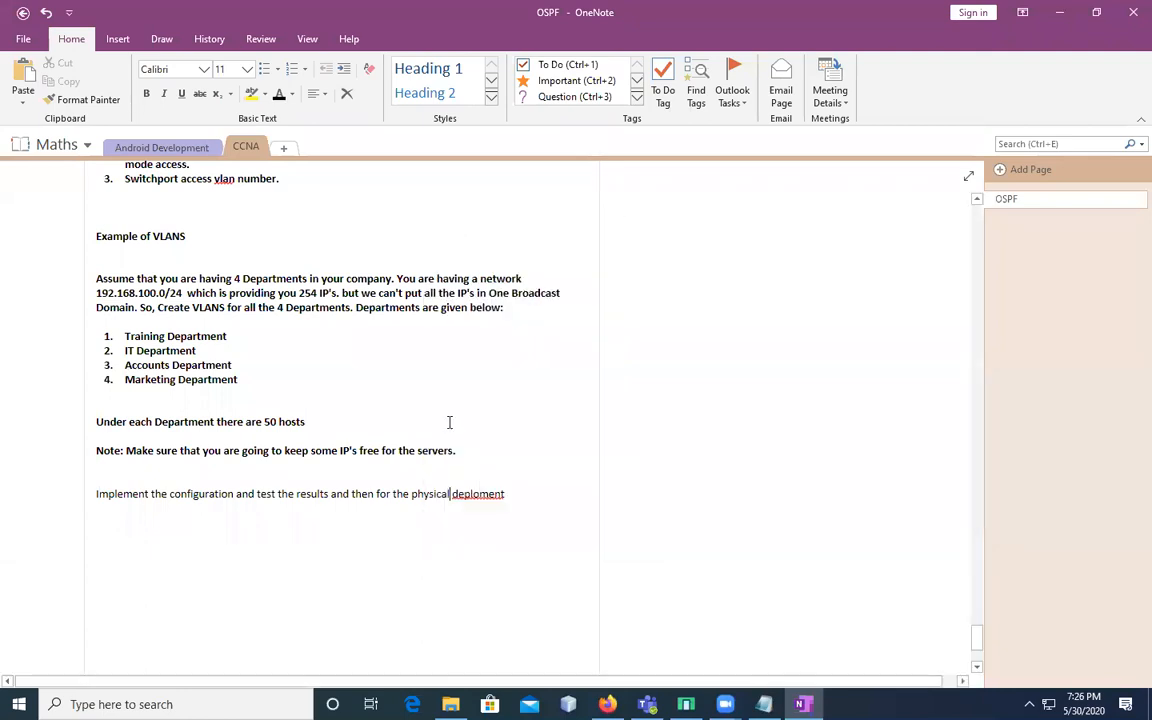
right_click(488, 494)
left_click(540, 219)
type(".")
key("Return")
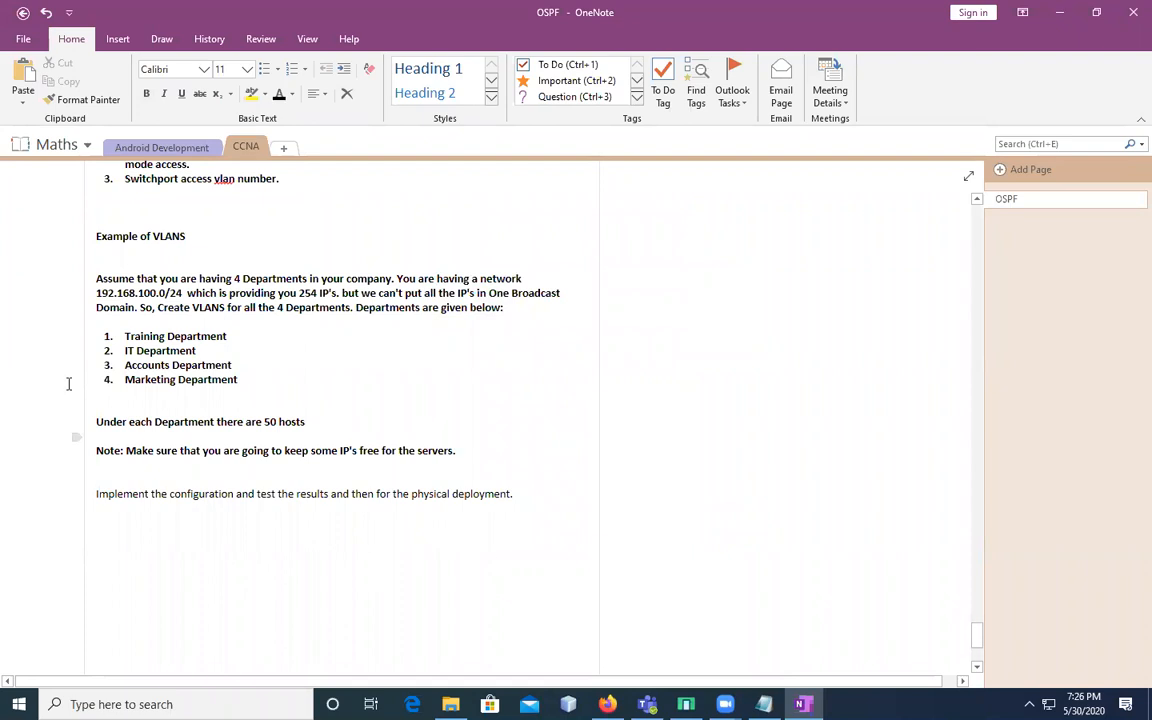
Minimise the notes and launch Cisco Packet Tracer from the Windows search
left_click(1059, 12)
left_click(180, 704)
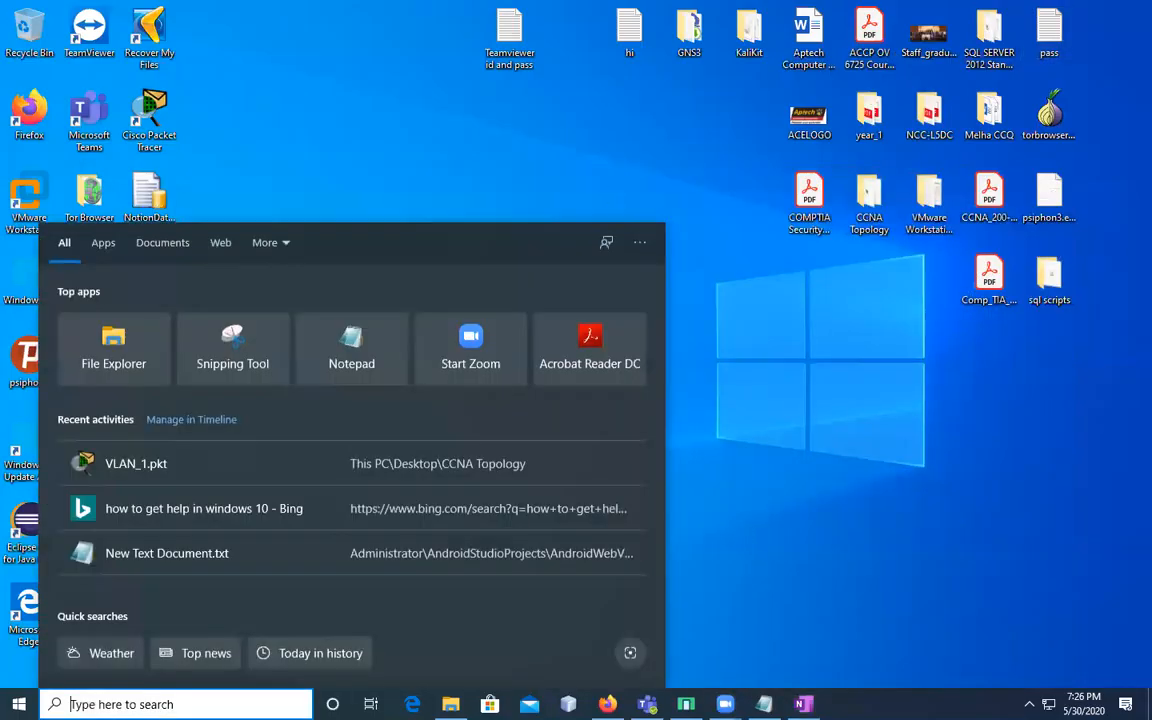
type("ci")
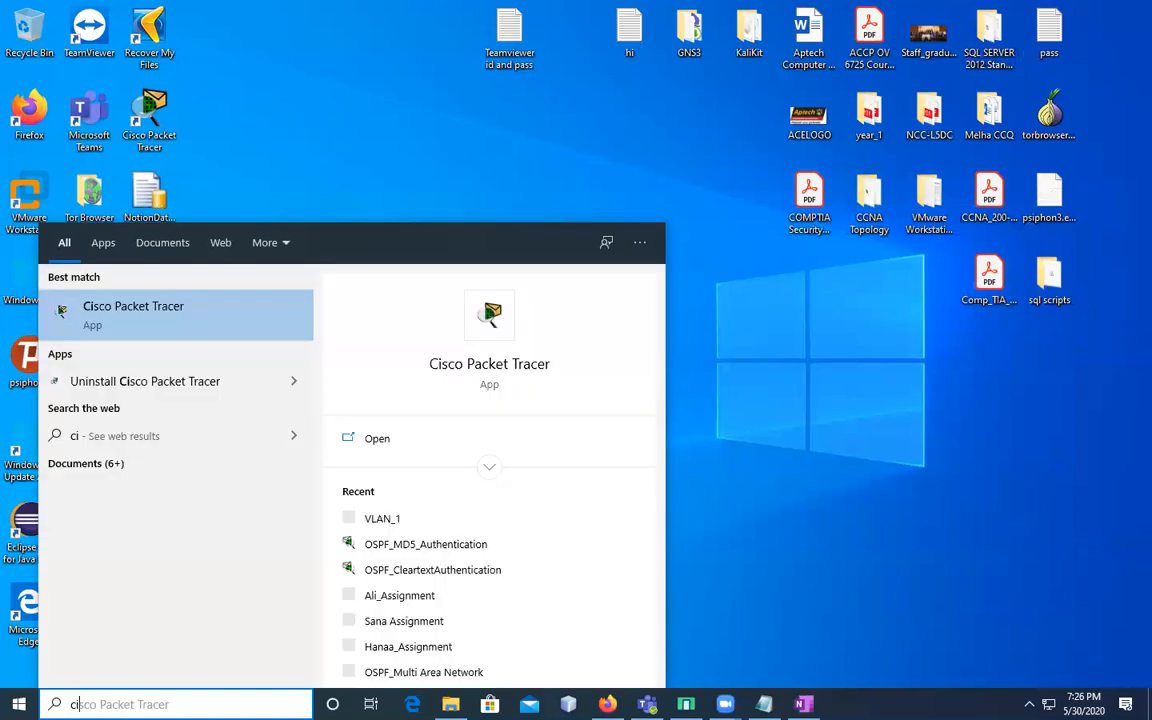
left_click(193, 321)
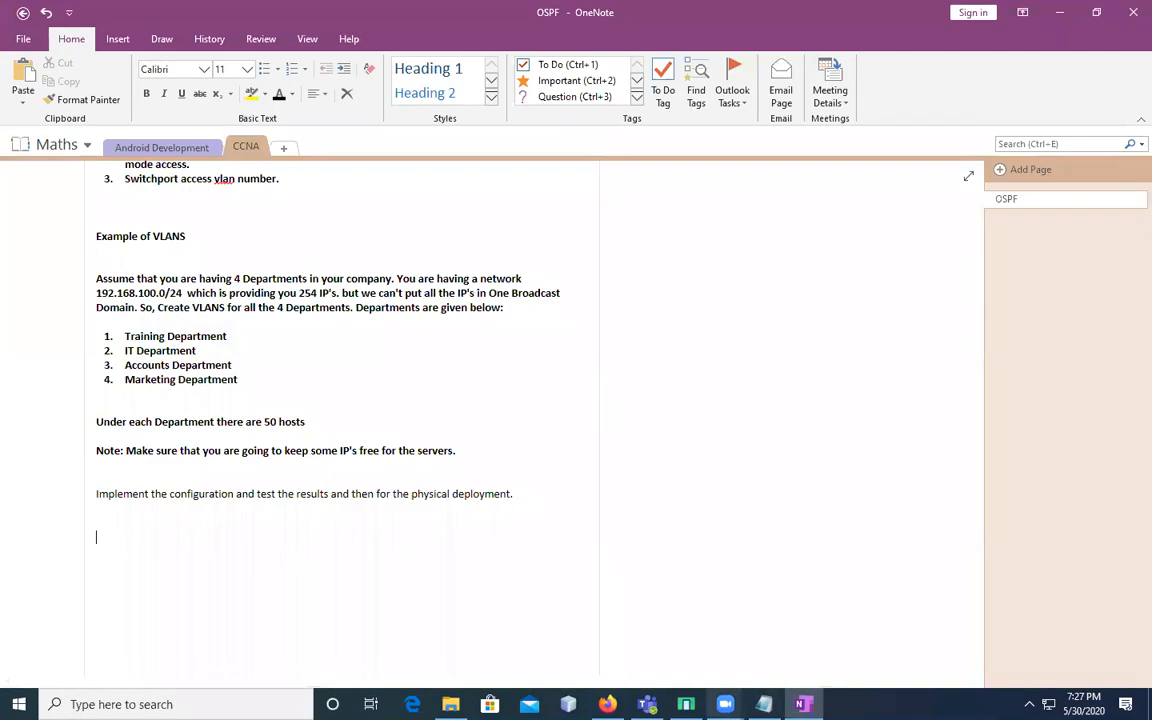
Switch to Microsoft Teams, post the copied notes screenshot in the General channel of the 7 PM - 10 PM SMW team, and minimise Teams
left_click(647, 704)
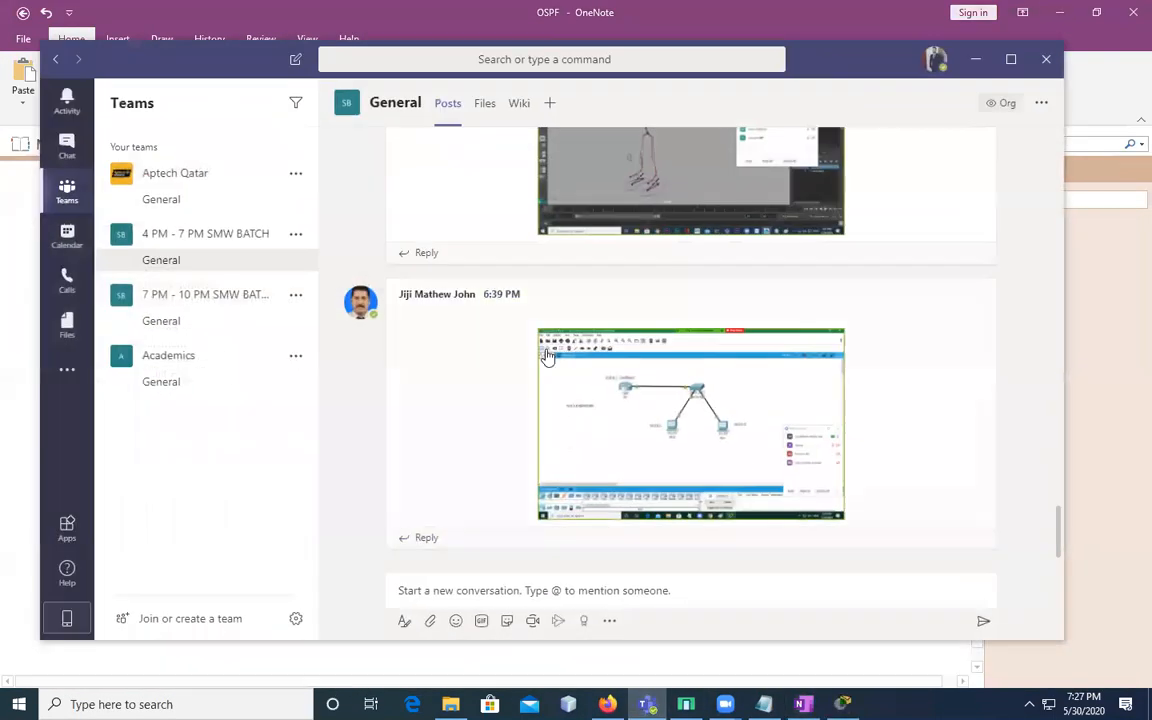
left_click(975, 60)
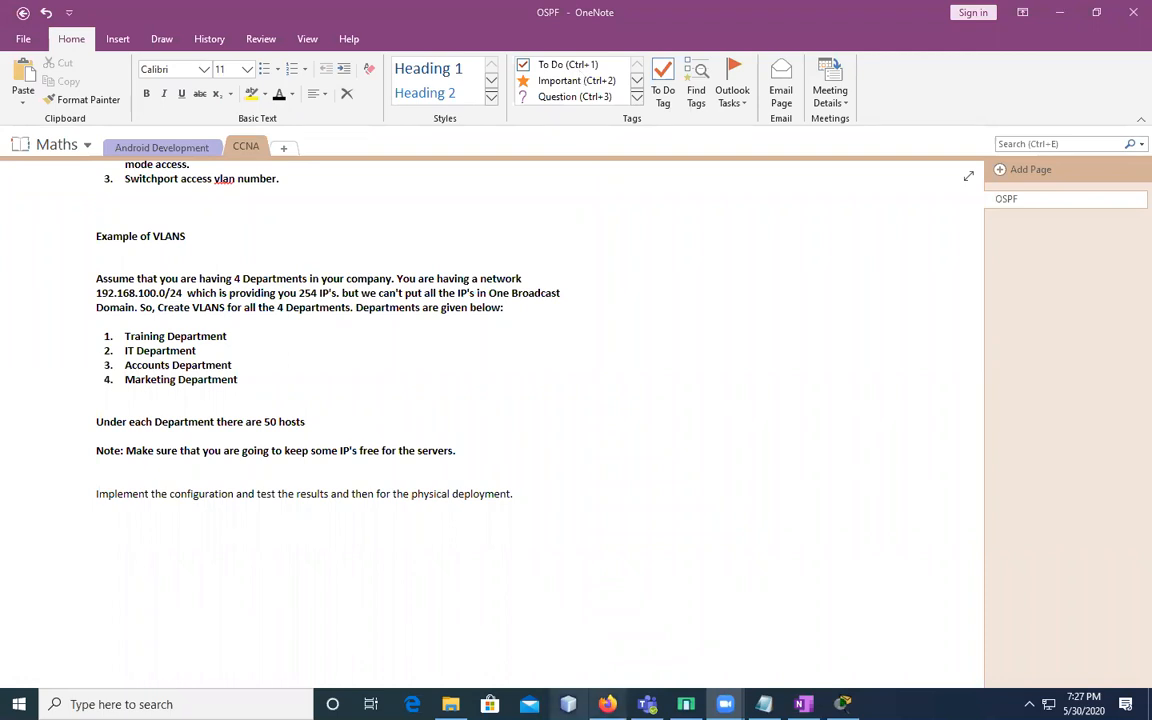
left_click(647, 704)
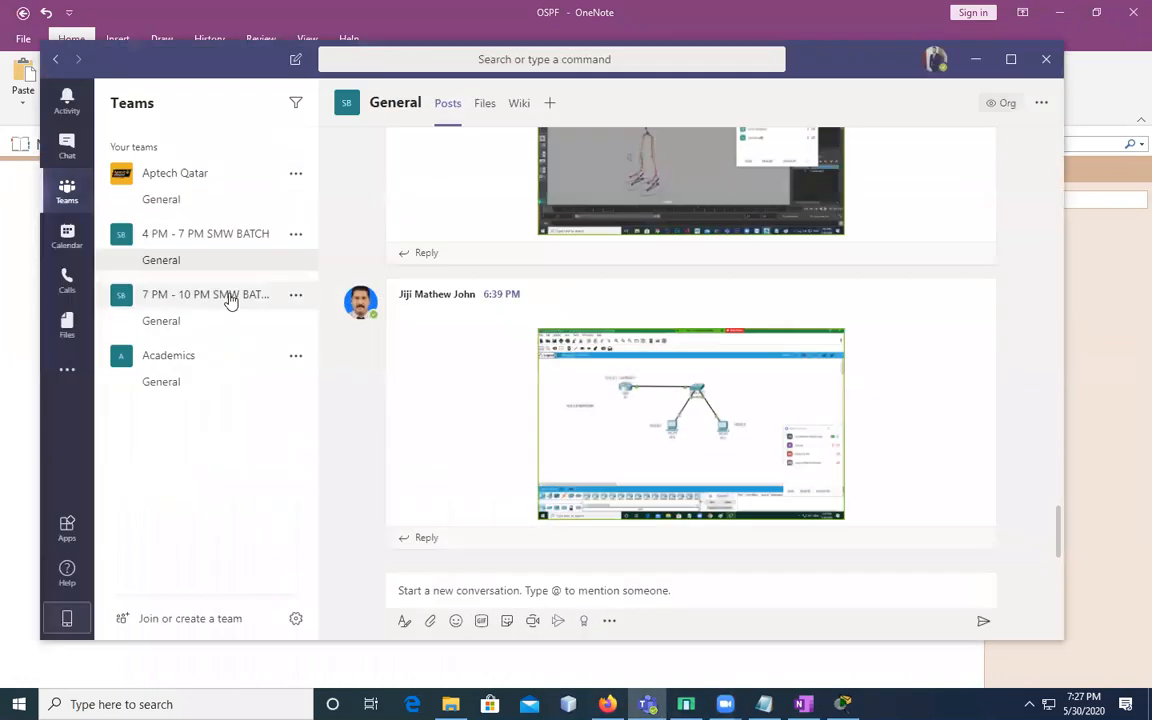
left_click(183, 321)
left_click(466, 596)
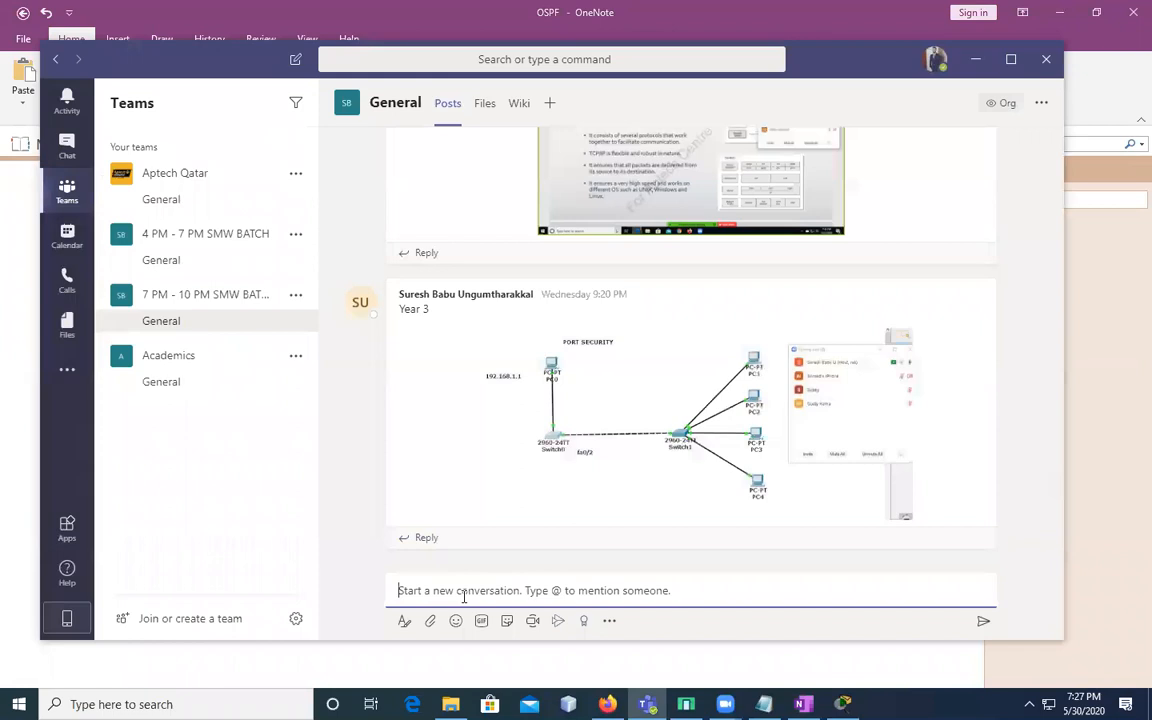
key("ctrl+v")
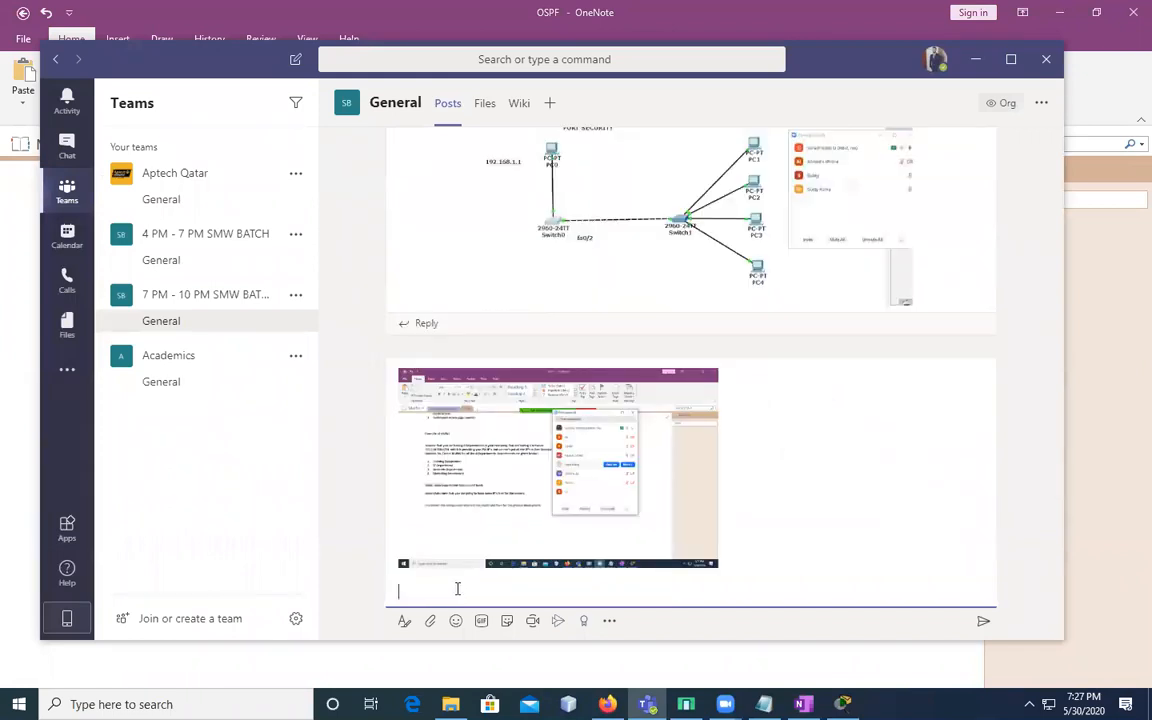
key("Return")
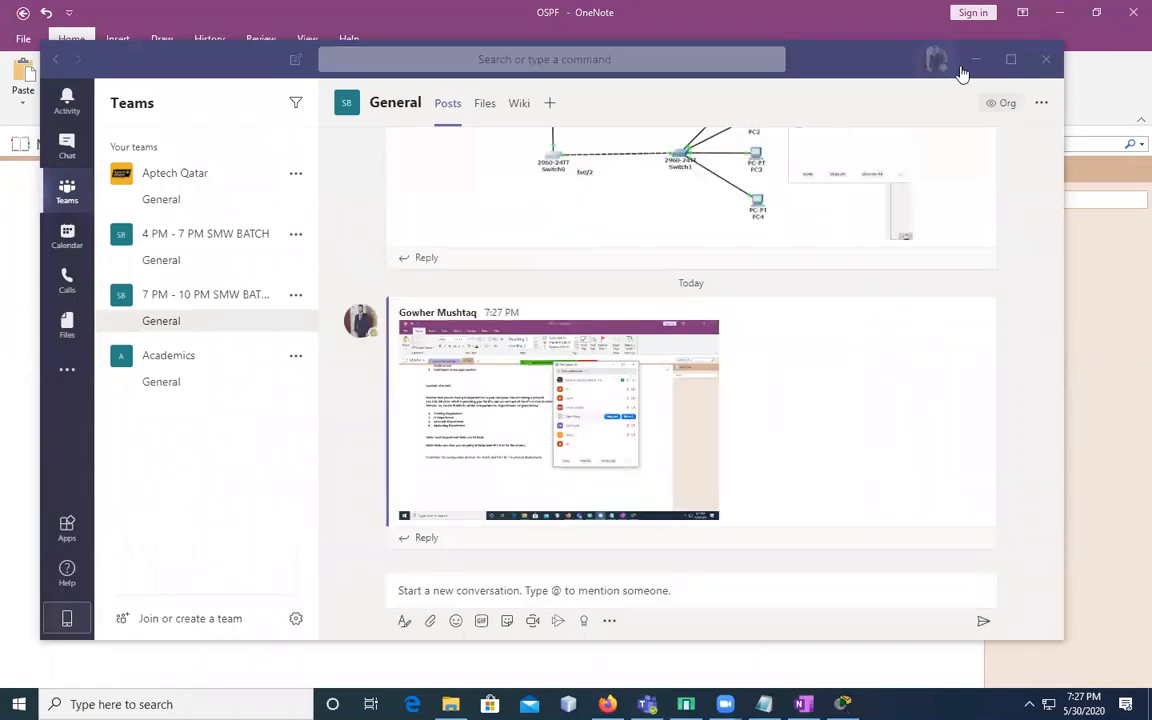
left_click(966, 70)
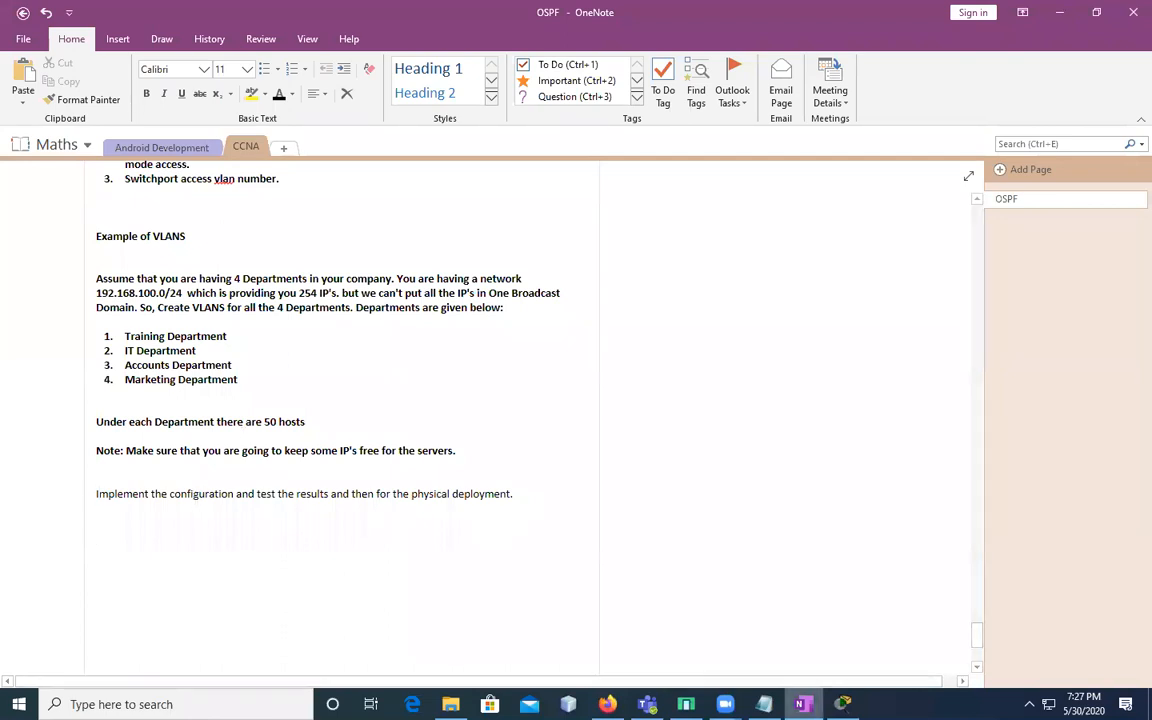
Switch to Cisco Packet Tracer and place four 2960-24TT switches in a horizontal row in the logical workspace
left_click(843, 704)
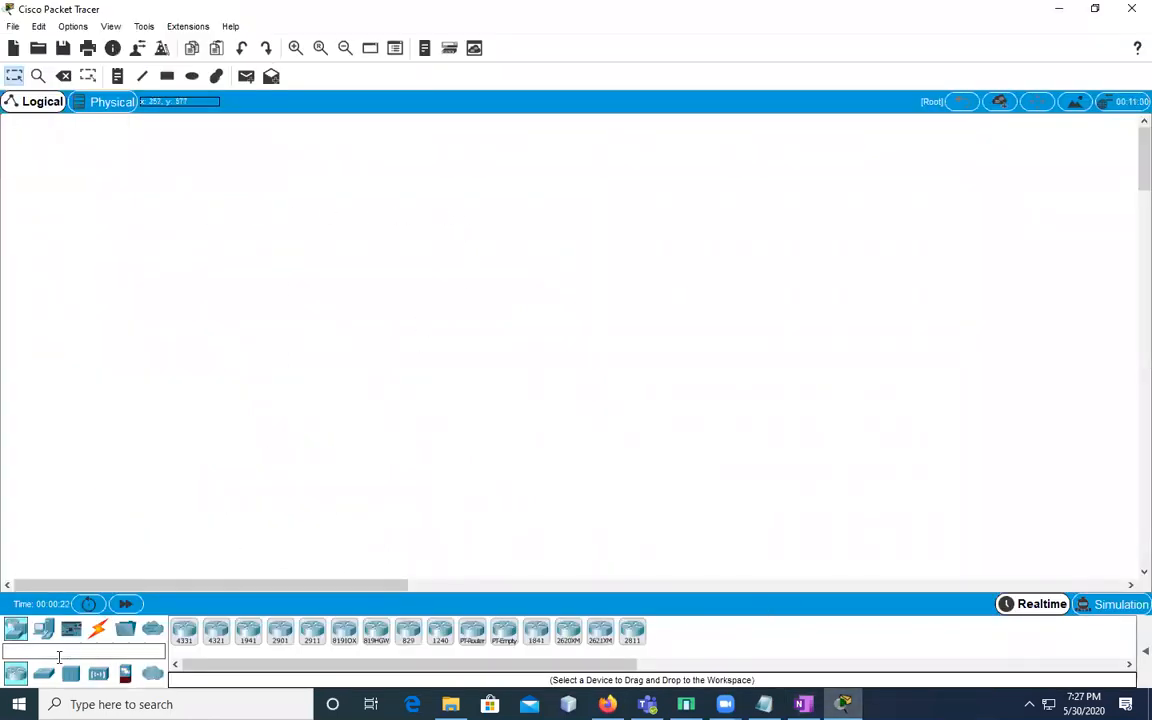
left_click_drag(42, 677, 303, 272)
left_click(297, 311)
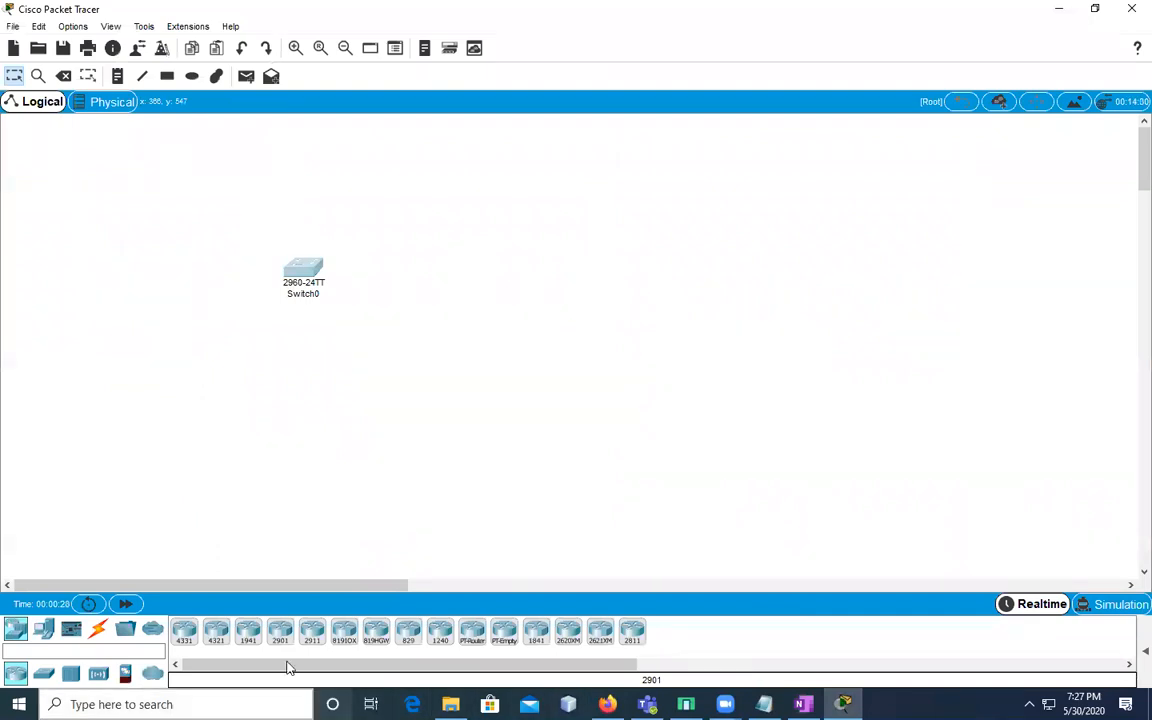
left_click_drag(43, 673, 498, 266)
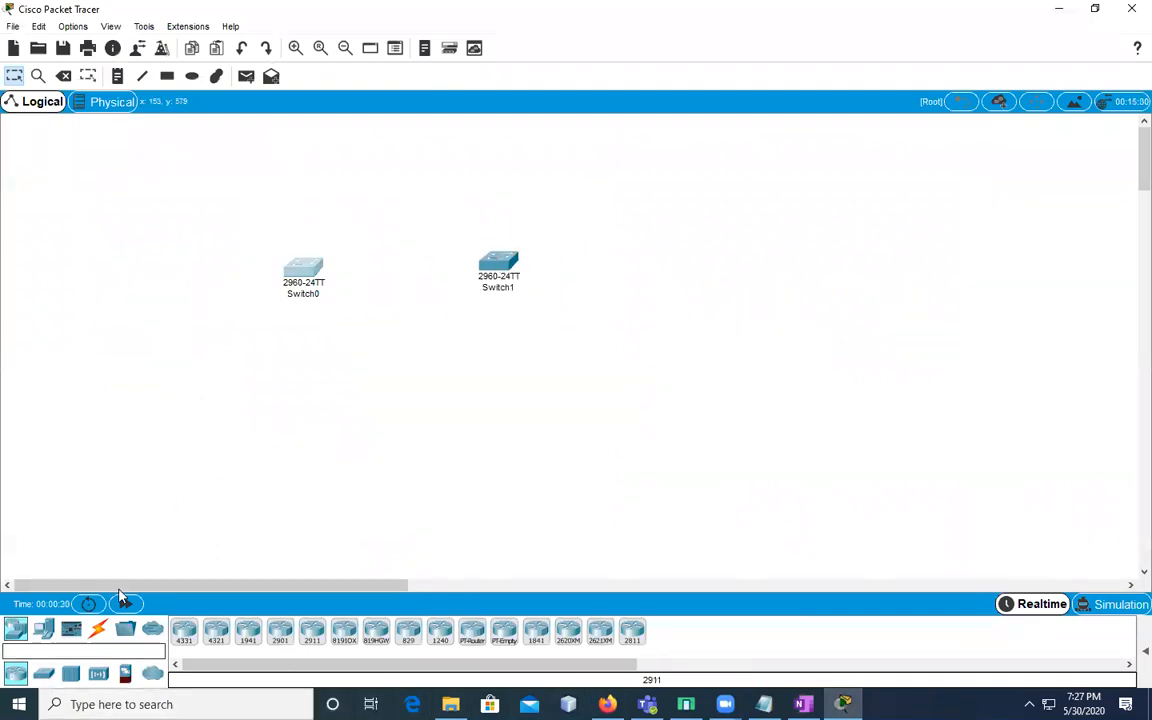
left_click_drag(43, 679, 682, 283)
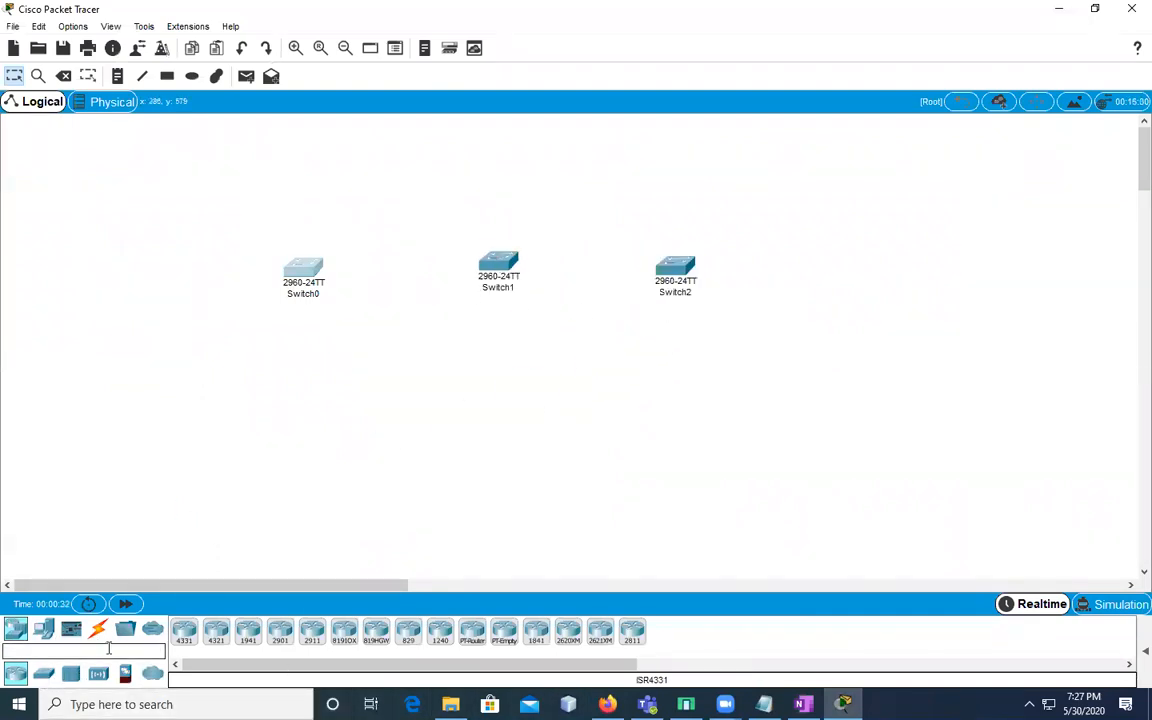
left_click_drag(36, 679, 823, 259)
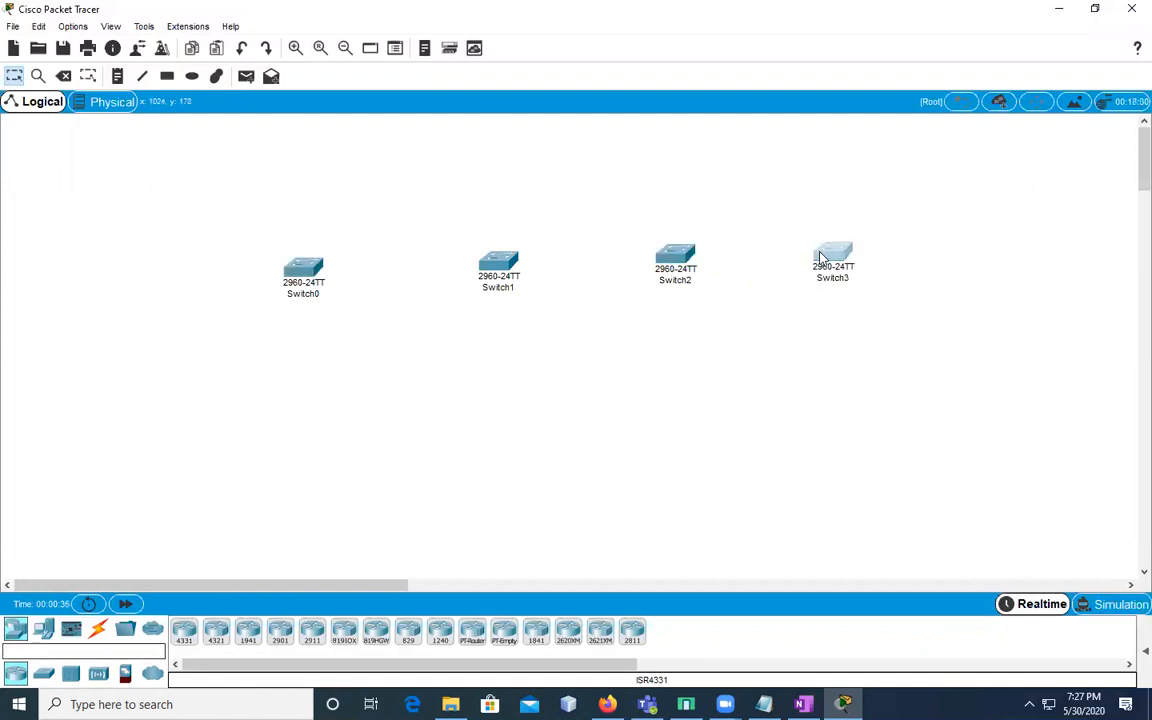
Add a fifth 2960-24TT switch and position it just above Switch1
left_click_drag(43, 676, 304, 212)
left_click_drag(304, 212, 535, 206)
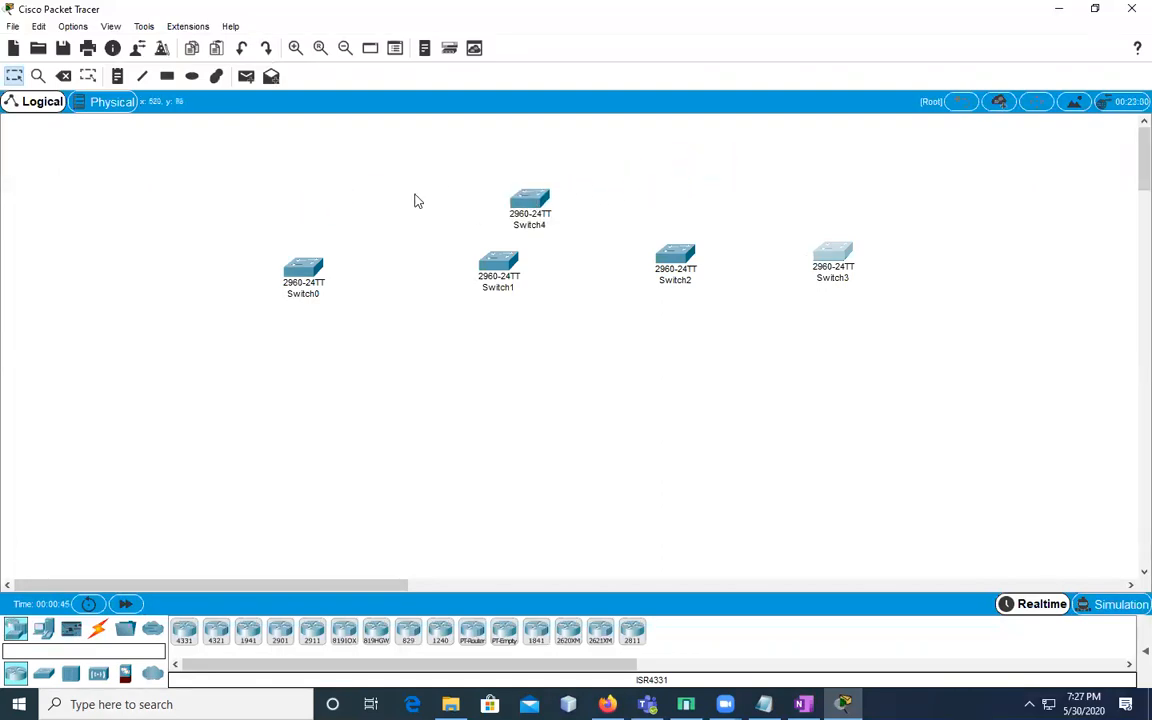
left_click_drag(537, 202, 520, 193)
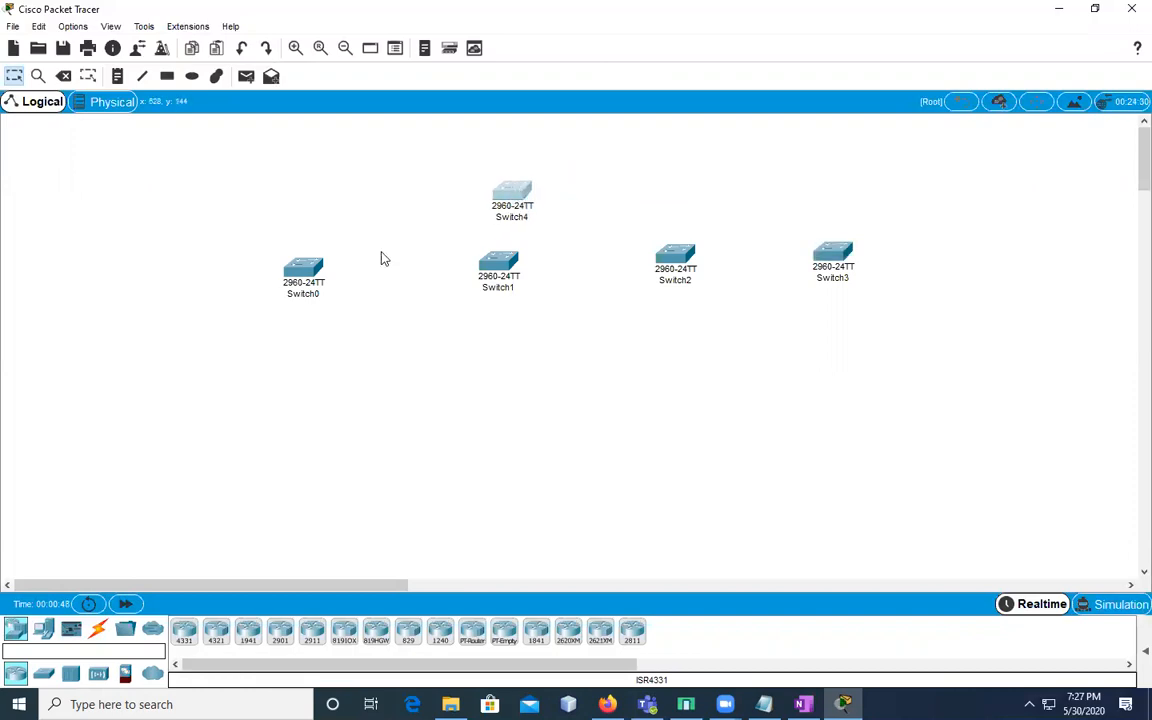
Place five PC-PT end devices in an arc to the left of and below Switch0
left_click(45, 673)
left_click(43, 628)
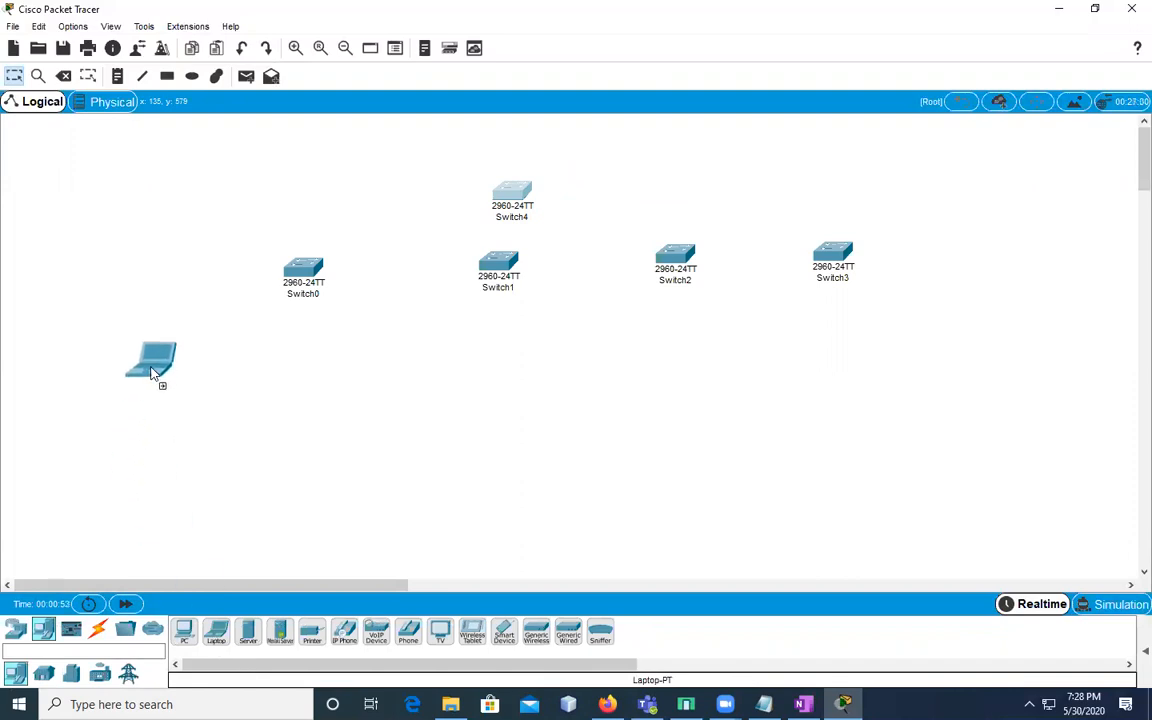
left_click(184, 632)
left_click(171, 319)
left_click(184, 632)
left_click(194, 391)
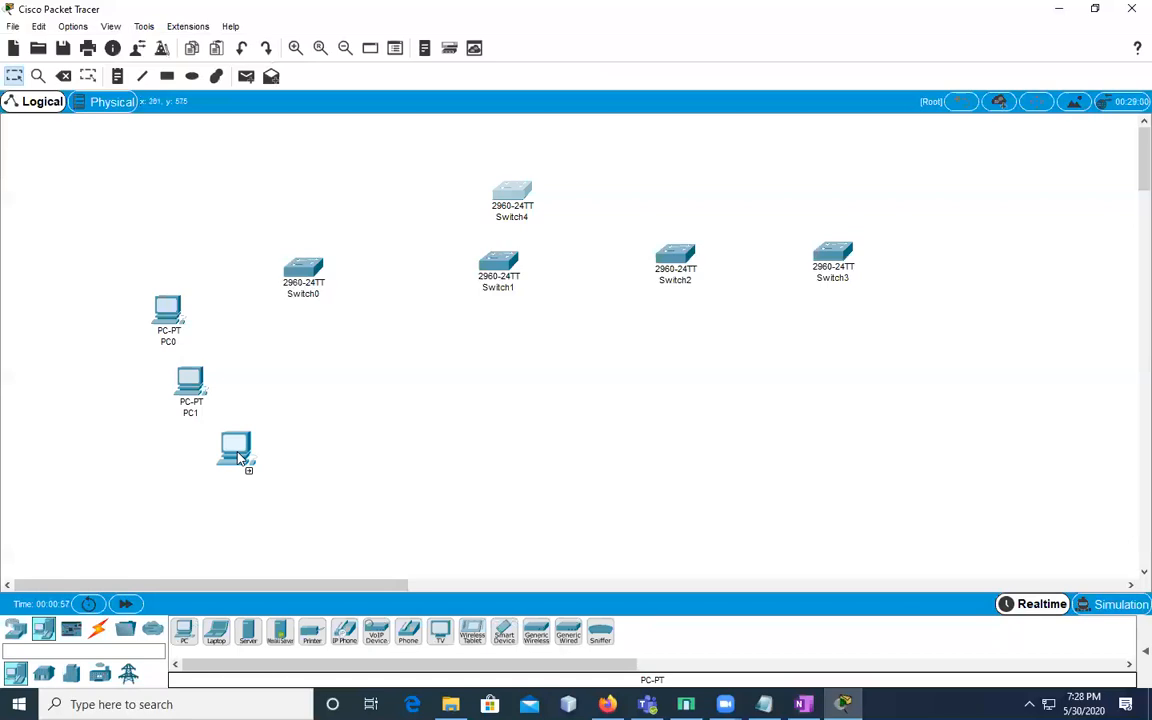
left_click(228, 418)
left_click(184, 632)
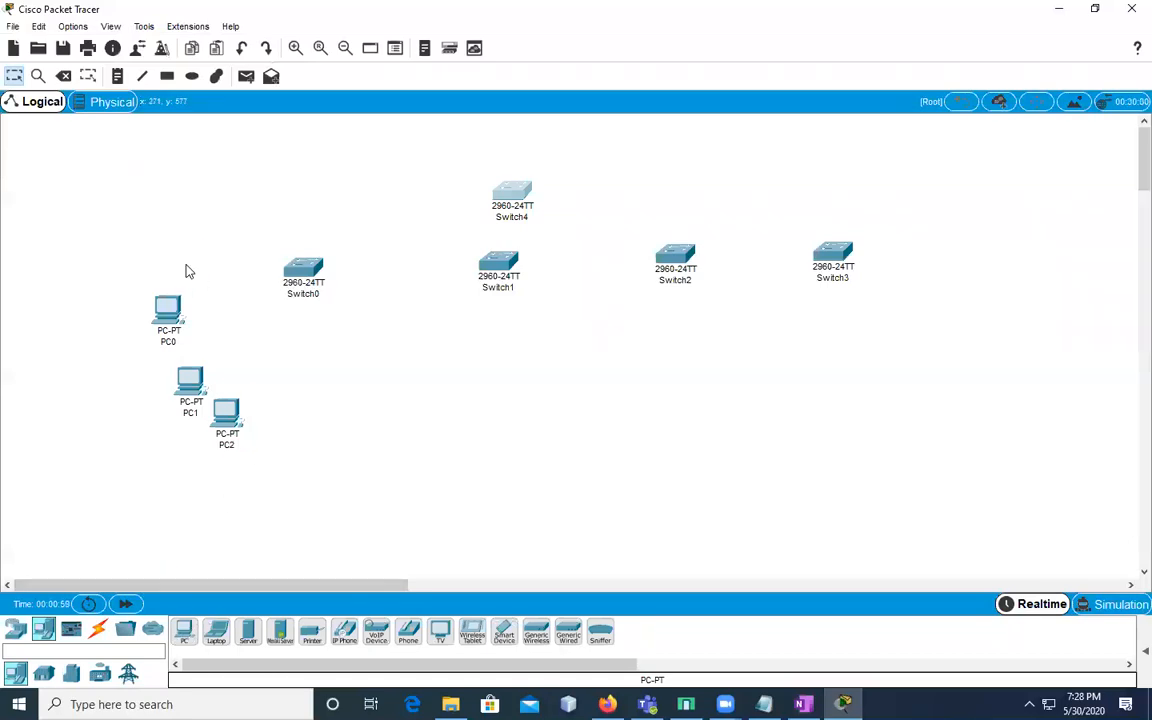
left_click(188, 271)
left_click(184, 632)
left_click(290, 423)
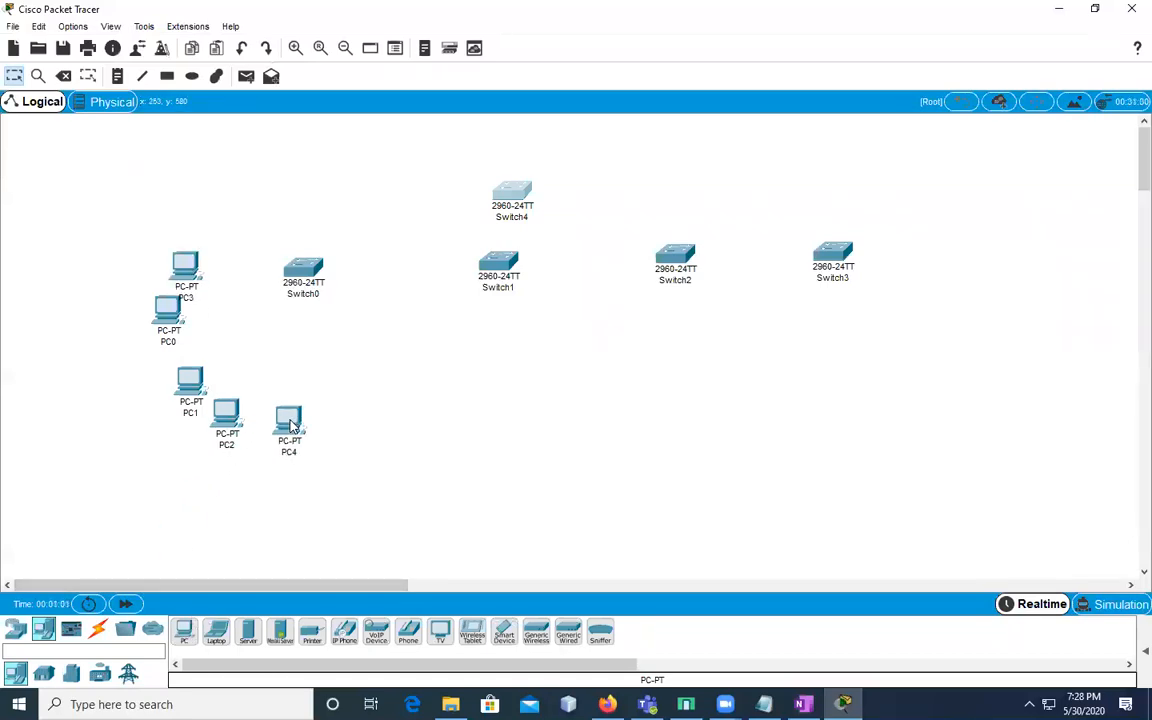
Select Switch0 together with its five PCs and move the group slightly down and to the right
left_click_drag(116, 213, 346, 474)
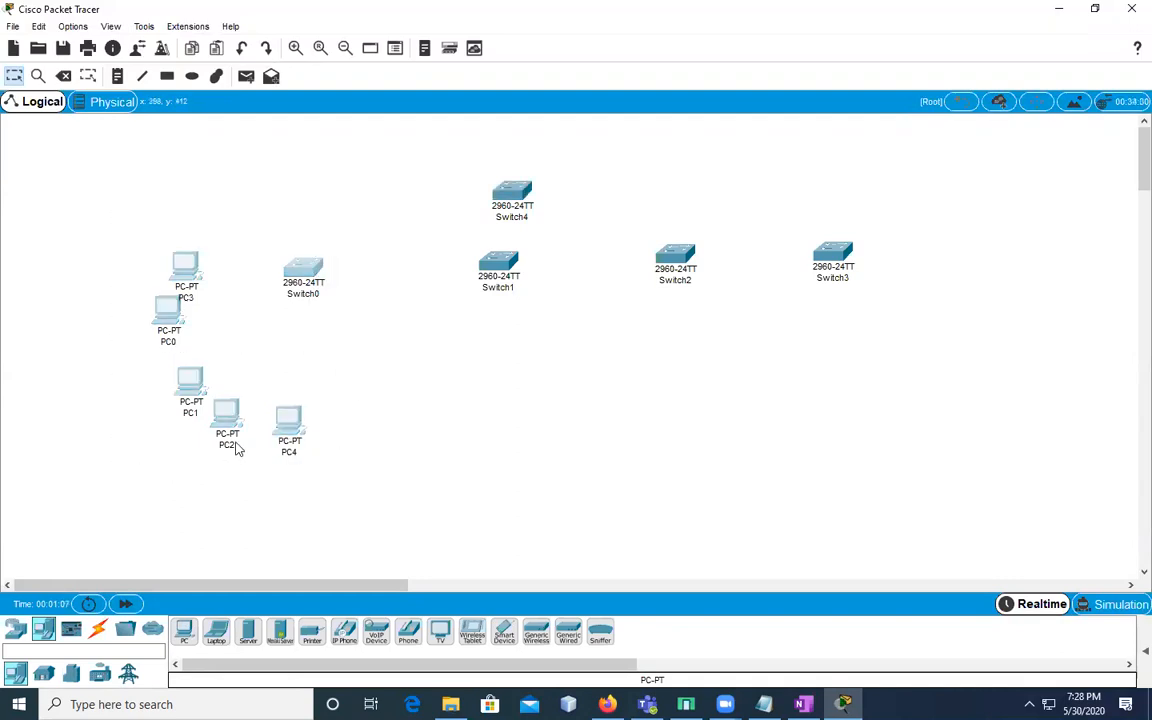
left_click_drag(101, 235, 340, 484)
left_click_drag(313, 275, 323, 302)
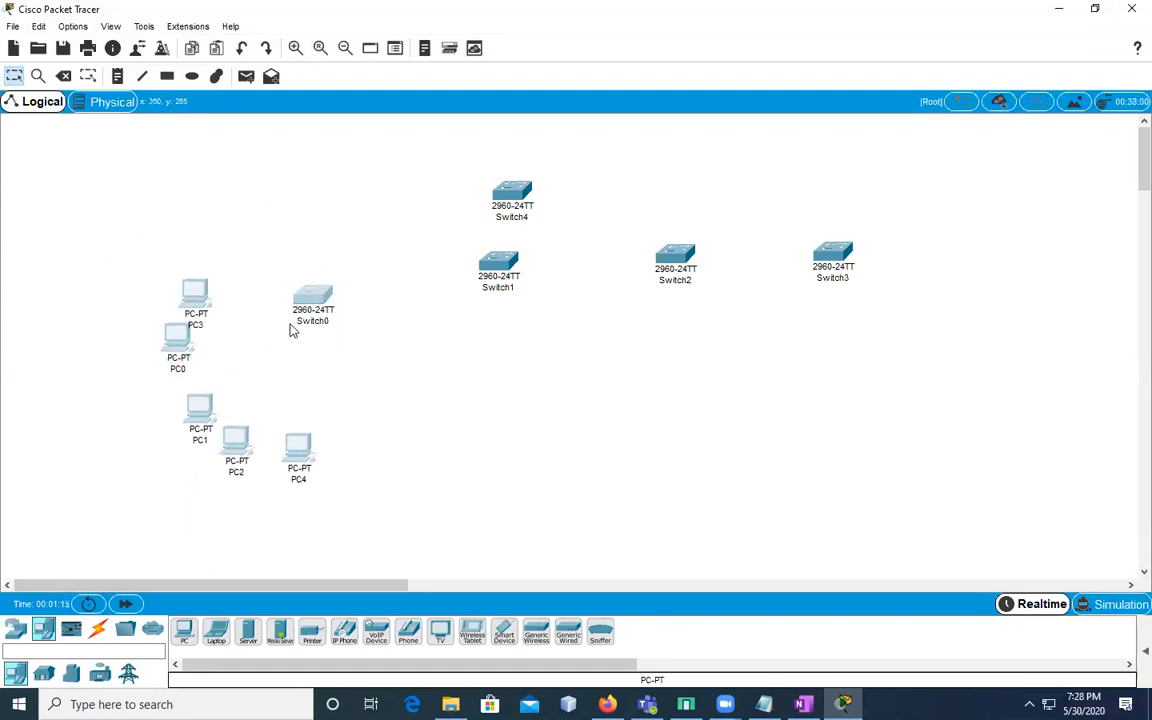
Move Switch0 upward, then paste three copies of its five-PC group beside Switch1, Switch2 and Switch3
left_click(135, 416)
left_click_drag(289, 322, 296, 249)
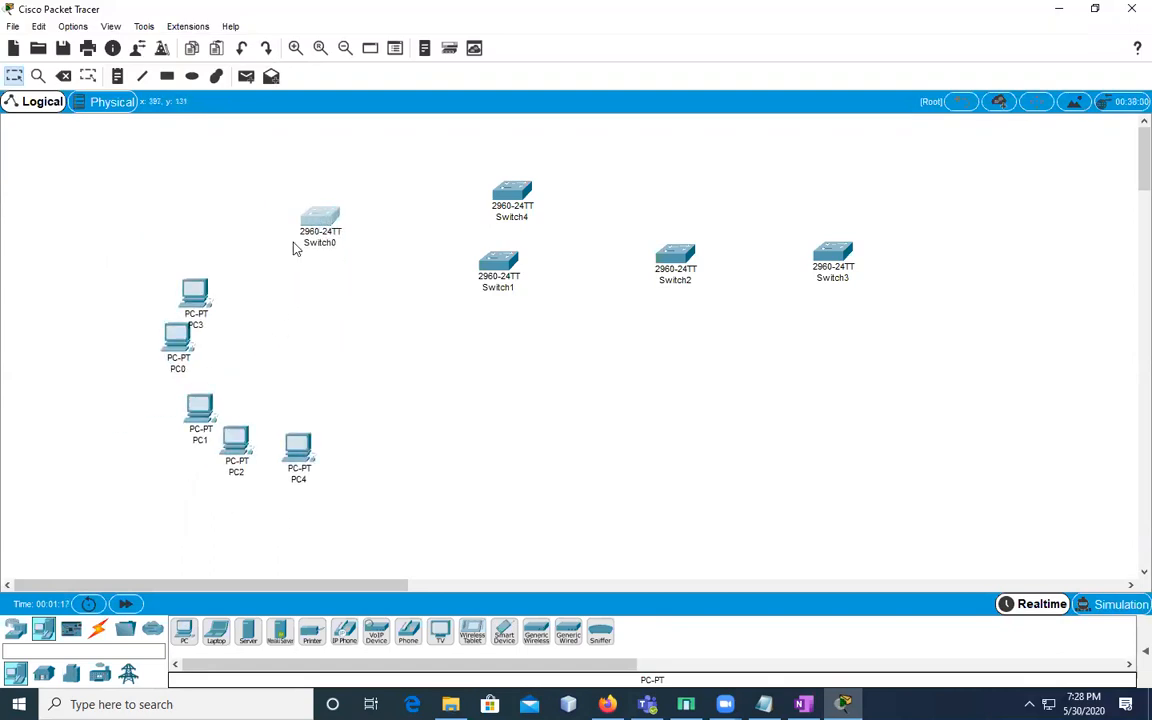
left_click_drag(98, 255, 353, 493)
key("ctrl+v")
left_click_drag(193, 253, 455, 325)
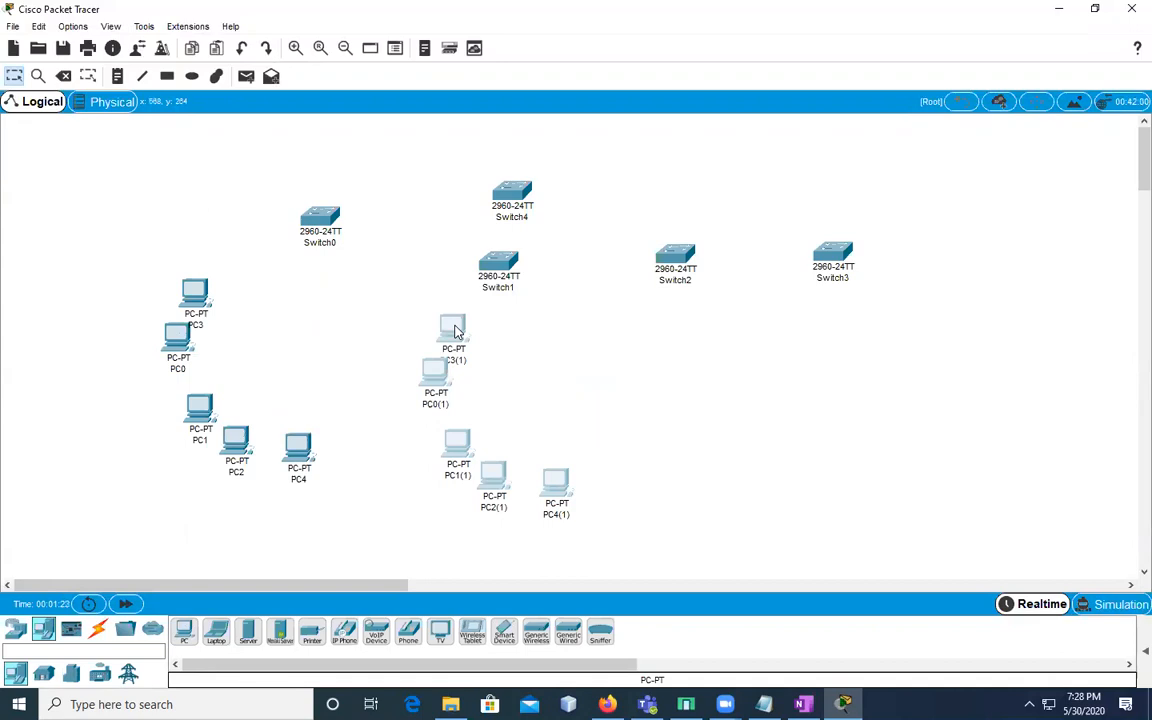
key("ctrl+v")
left_click_drag(195, 256, 682, 317)
key("ctrl+v")
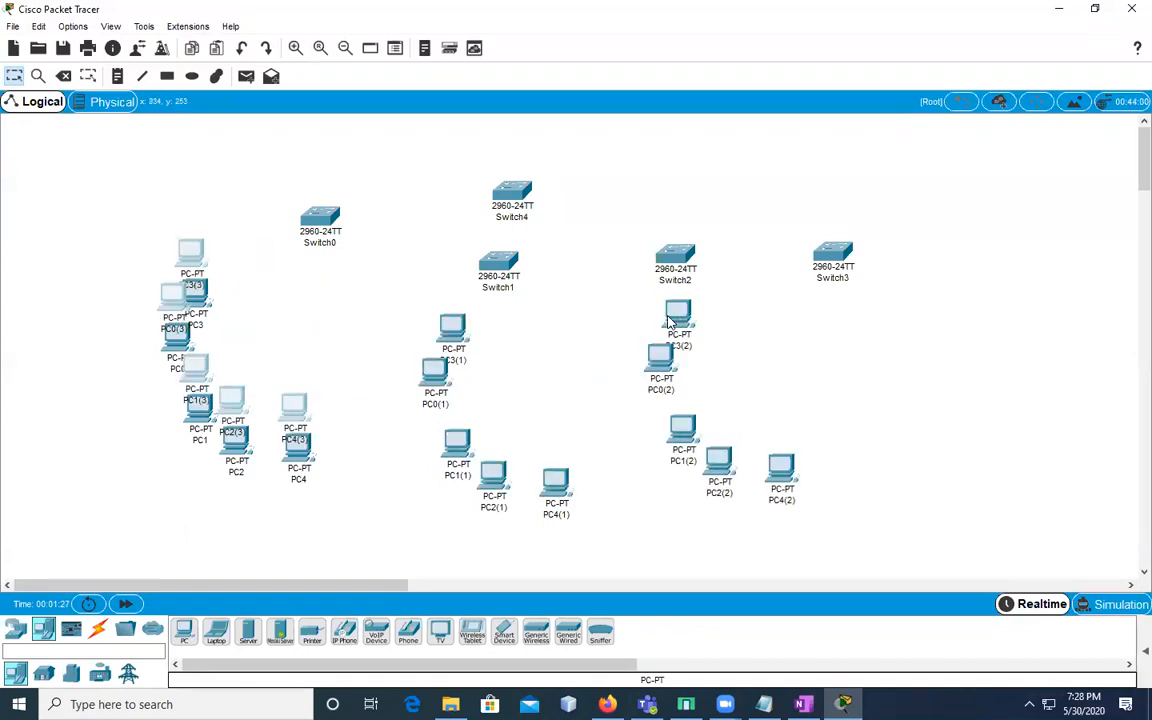
left_click_drag(200, 312, 910, 290)
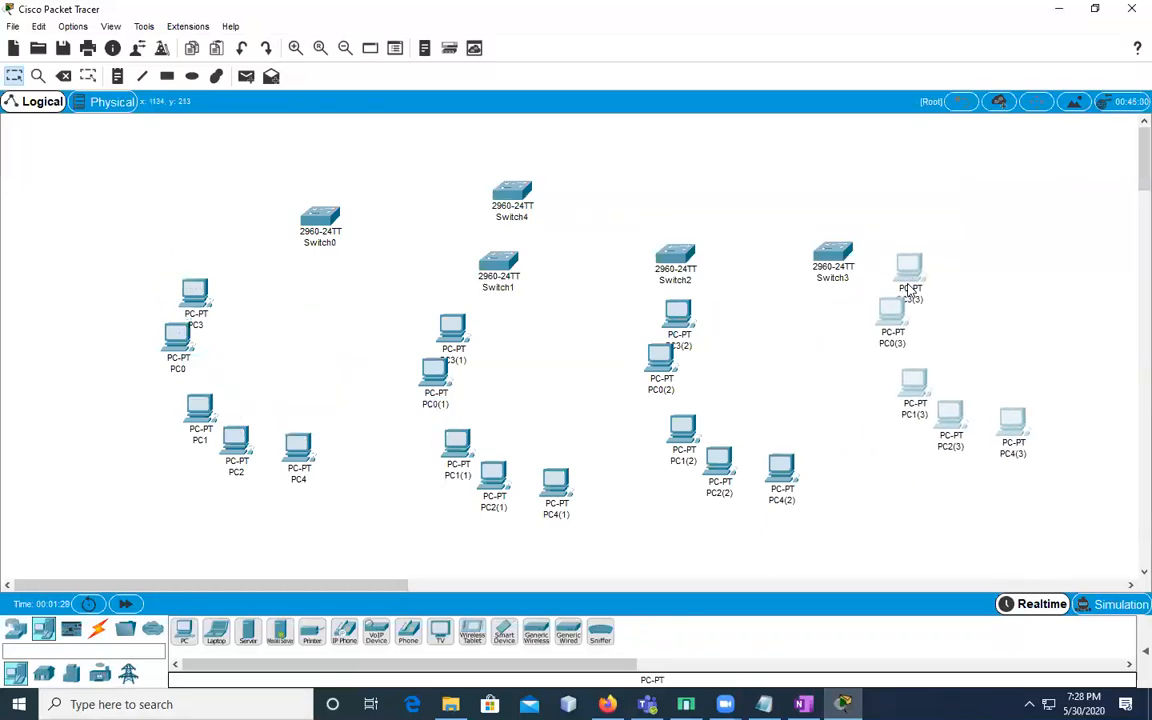
Move Switch0 back down and spread its five PCs in an arc to its left and below it
left_click_drag(320, 222, 311, 269)
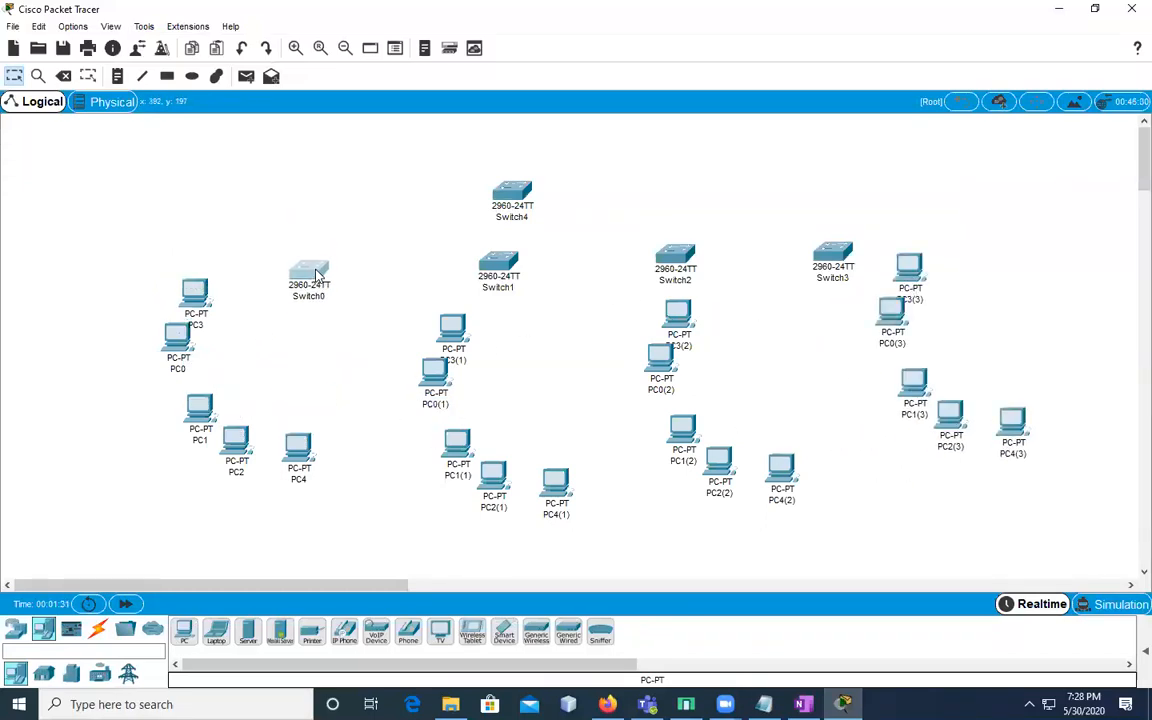
left_click_drag(196, 291, 200, 242)
left_click_drag(189, 336, 187, 313)
left_click_drag(189, 405, 175, 378)
left_click_drag(248, 455, 270, 446)
Arrange the five copied PCs below Switch1 in a U-shaped arc
left_click_drag(452, 325, 405, 314)
mouse_move(434, 372)
left_mouse_down()
mouse_move(468, 337)
mouse_move(442, 393)
left_mouse_up()
left_click_drag(452, 437, 474, 416)
left_click_drag(490, 474, 538, 407)
left_click_drag(568, 481, 592, 368)
Arrange the five copied PCs below Switch2 in a U-shaped arc
left_click_drag(674, 322, 614, 326)
mouse_move(659, 361)
left_mouse_down()
mouse_move(649, 384)
mouse_move(700, 382)
left_mouse_up()
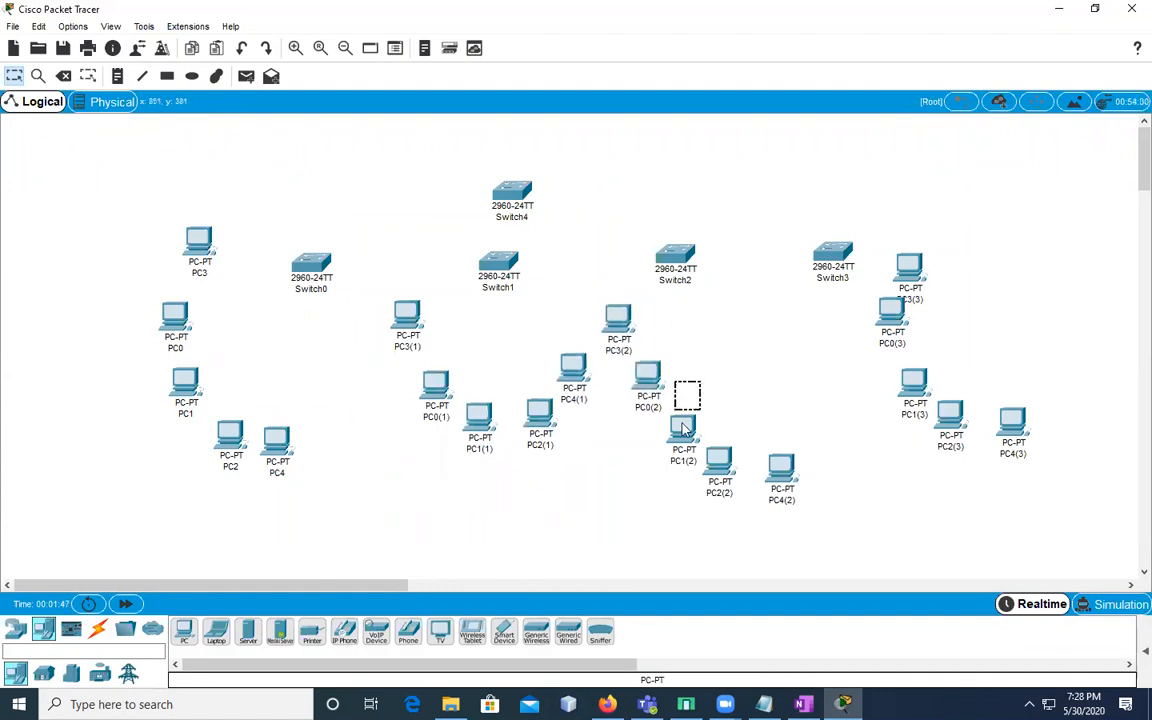
left_click_drag(684, 428, 703, 388)
left_click_drag(719, 462, 753, 385)
left_click_drag(771, 450, 772, 300)
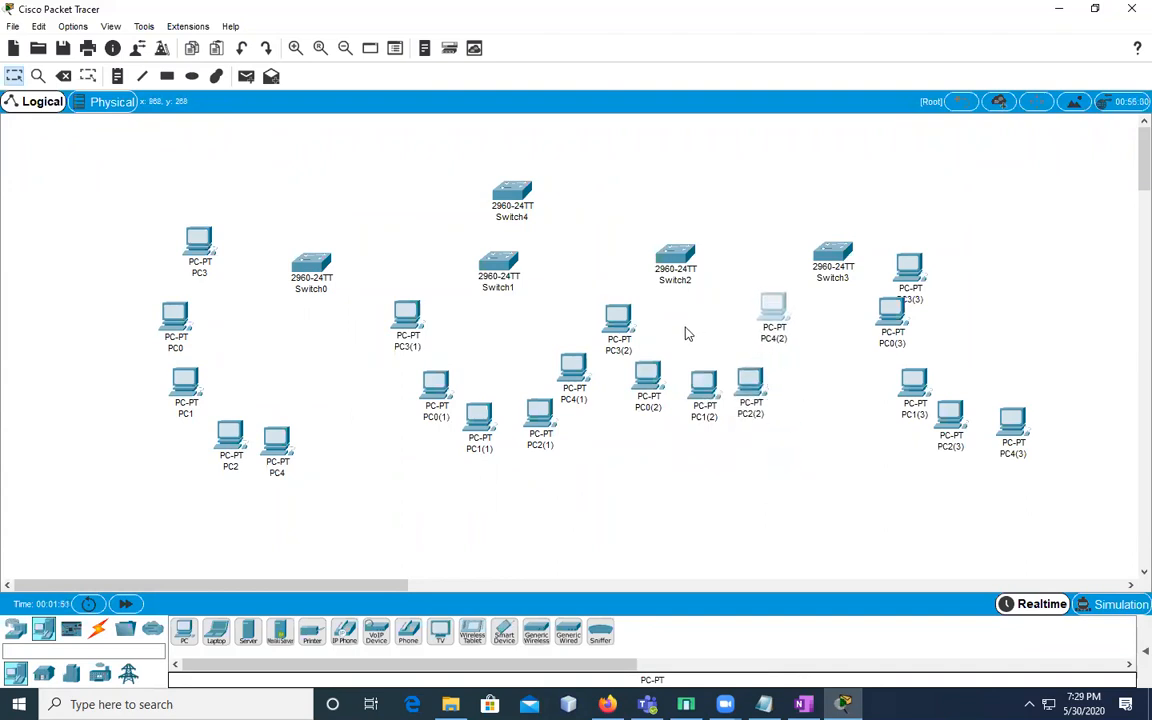
Arrange the five copied PCs near Switch3 in an arc to its right and below it
left_click_drag(895, 285, 895, 205)
left_click_drag(884, 317, 922, 275)
left_click_drag(922, 380, 937, 347)
left_click_drag(950, 418, 902, 392)
left_click_drag(1012, 425, 860, 452)
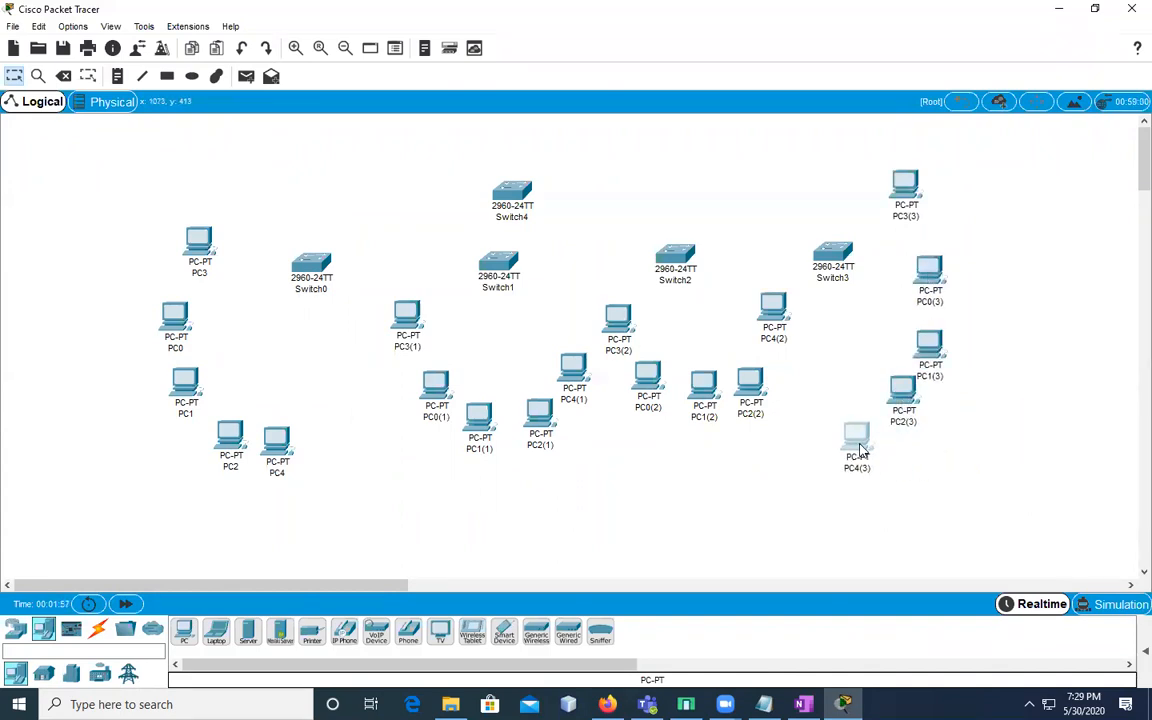
left_click_drag(905, 186, 918, 212)
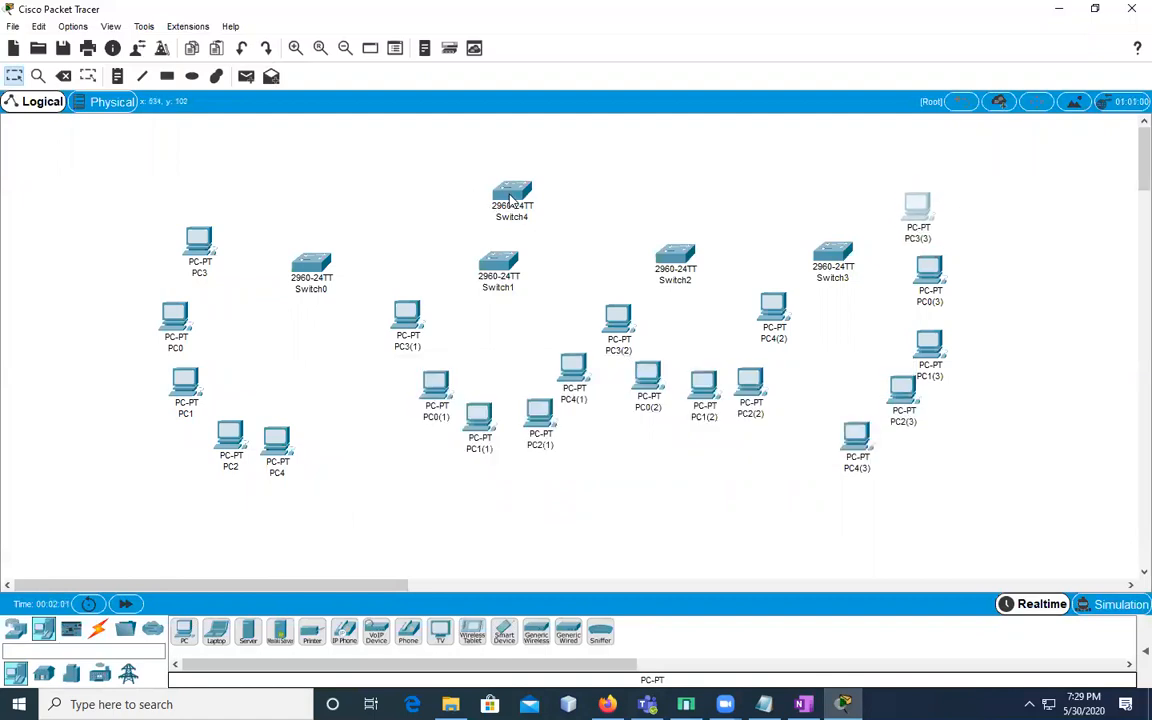
Place an ISR4331 router above the switches and reposition Switch4 just below and to the left of it
left_click_drag(510, 200, 426, 199)
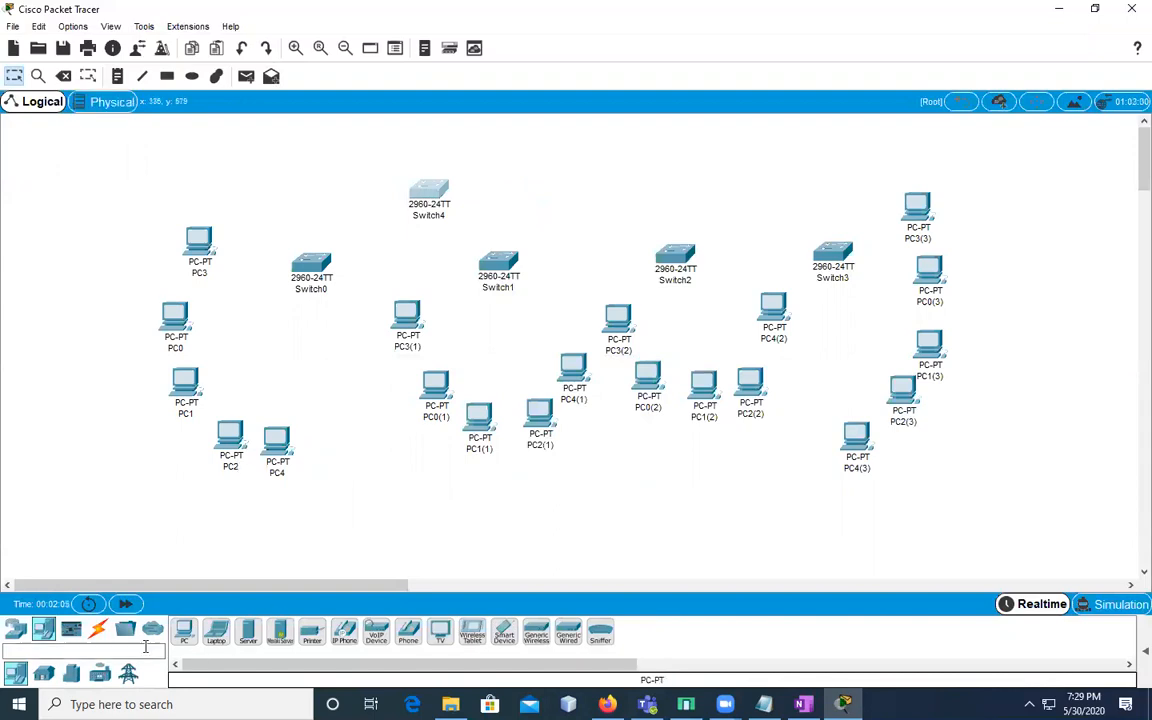
left_click(15, 628)
left_click_drag(184, 630, 528, 139)
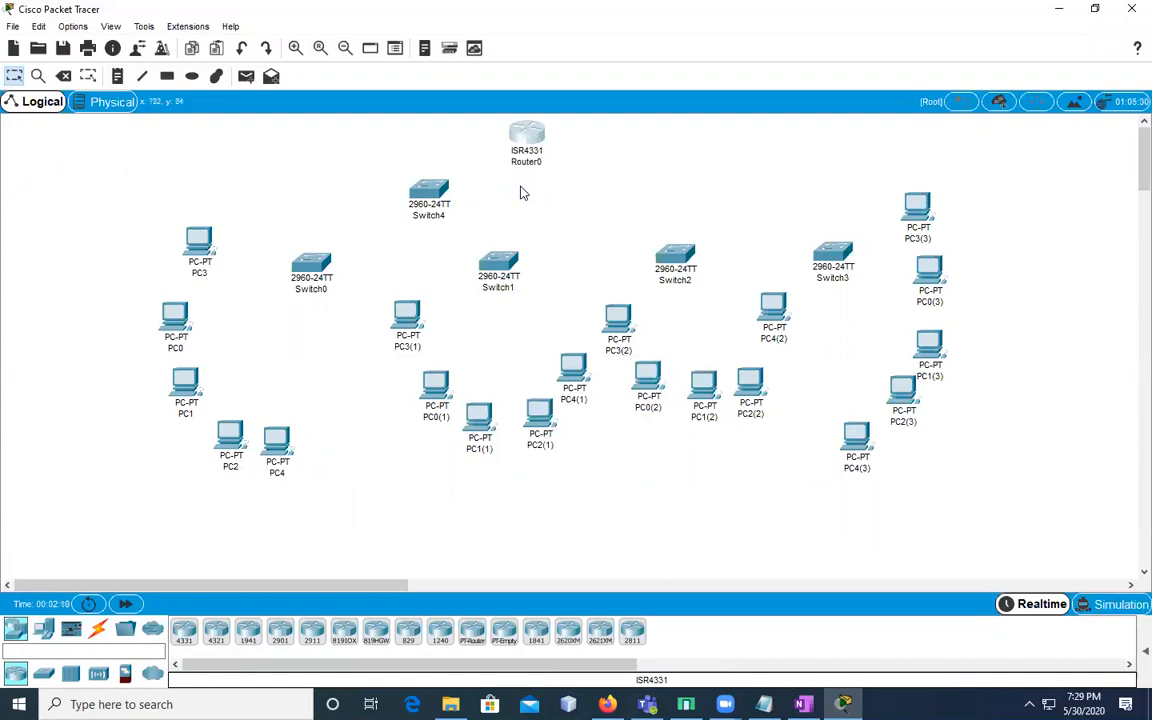
left_click(522, 190)
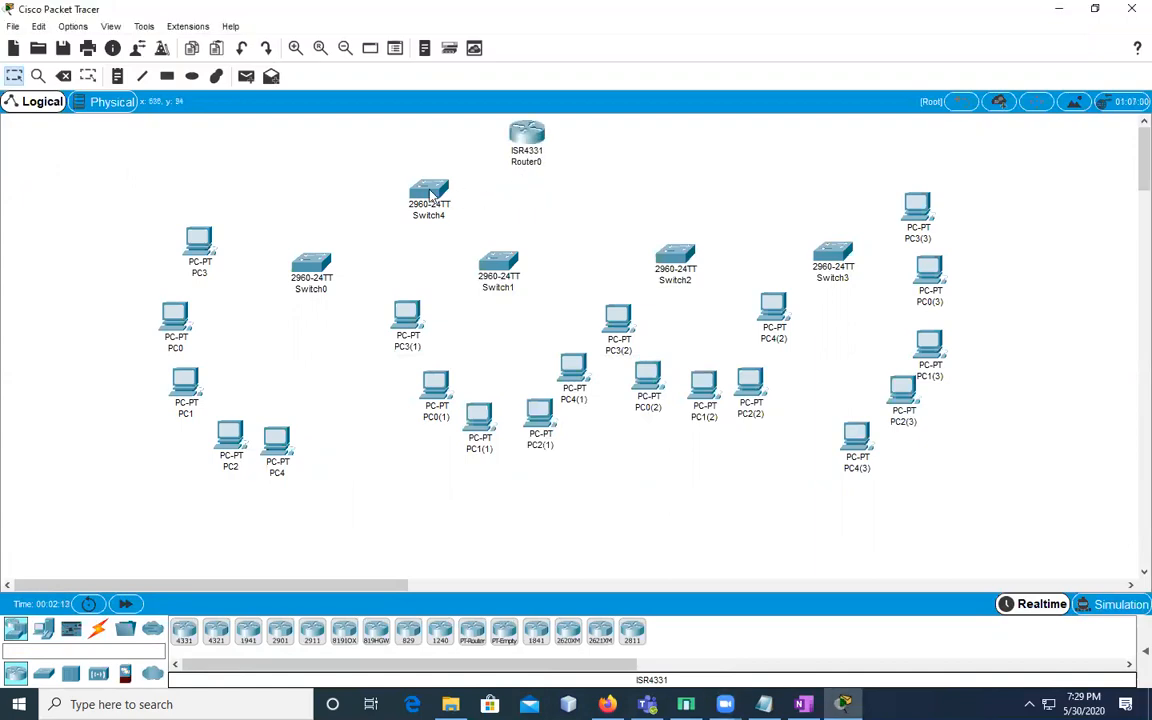
left_click_drag(432, 195, 471, 190)
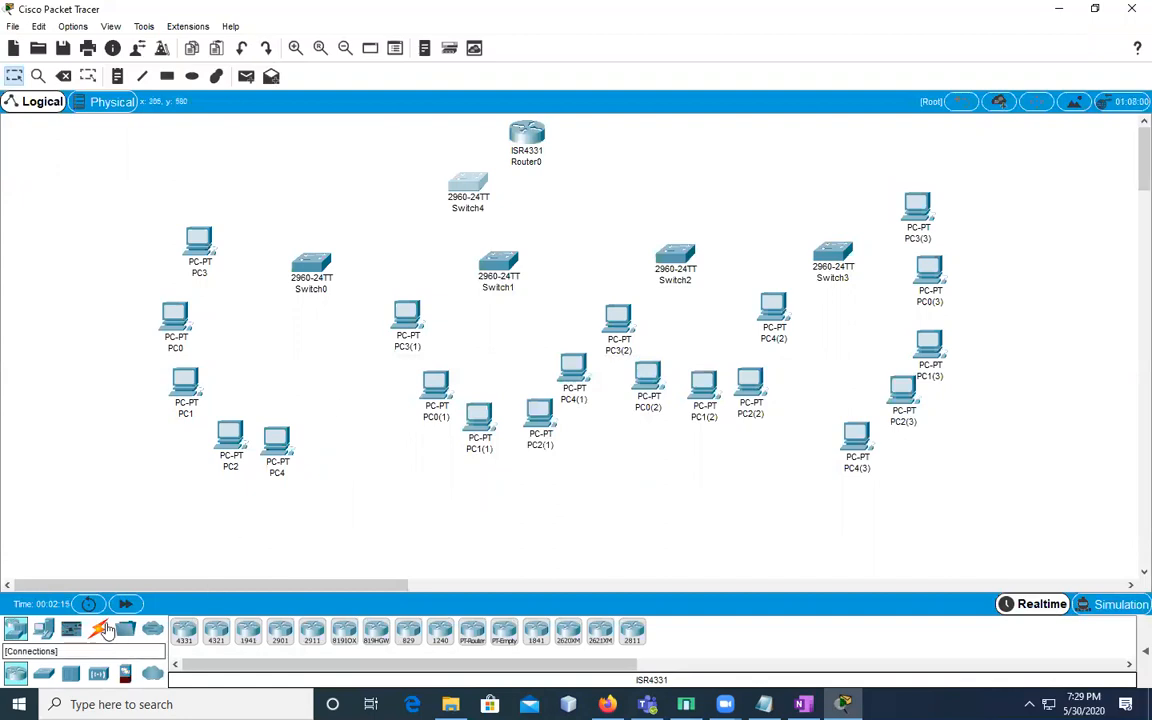
Connect Switch0 to Switch4 and to Switch1 using automatically chosen cable types
left_click(108, 628)
left_click(185, 631)
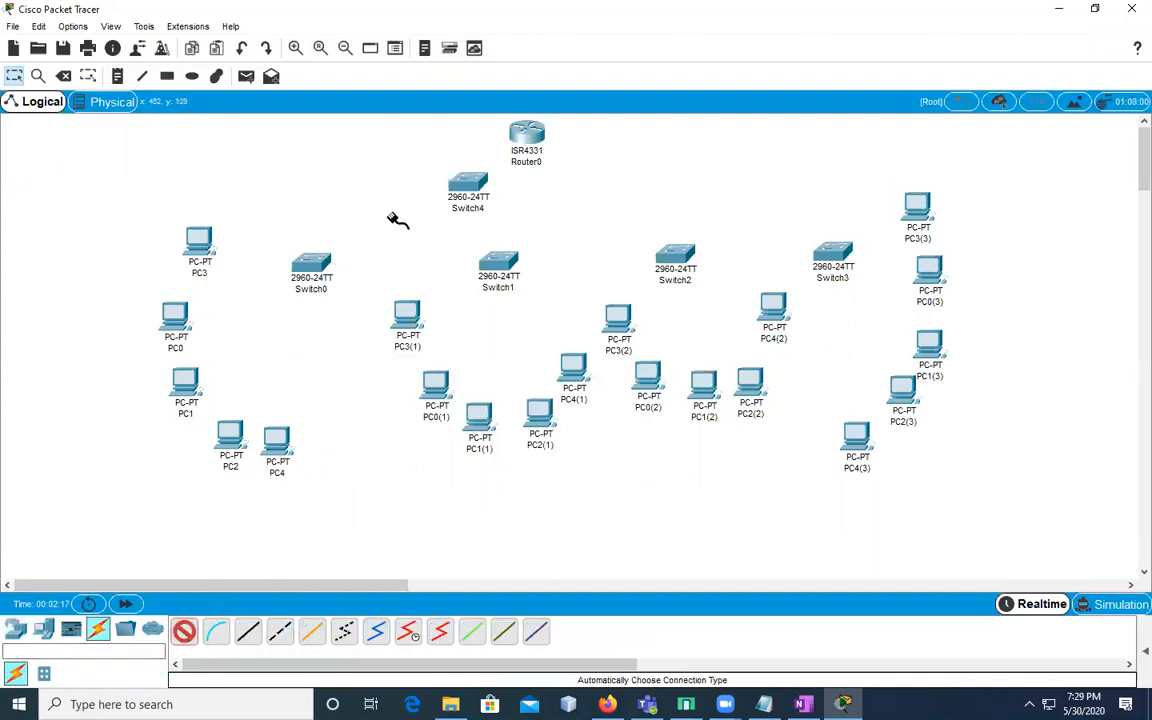
left_click(297, 268)
left_click(468, 190)
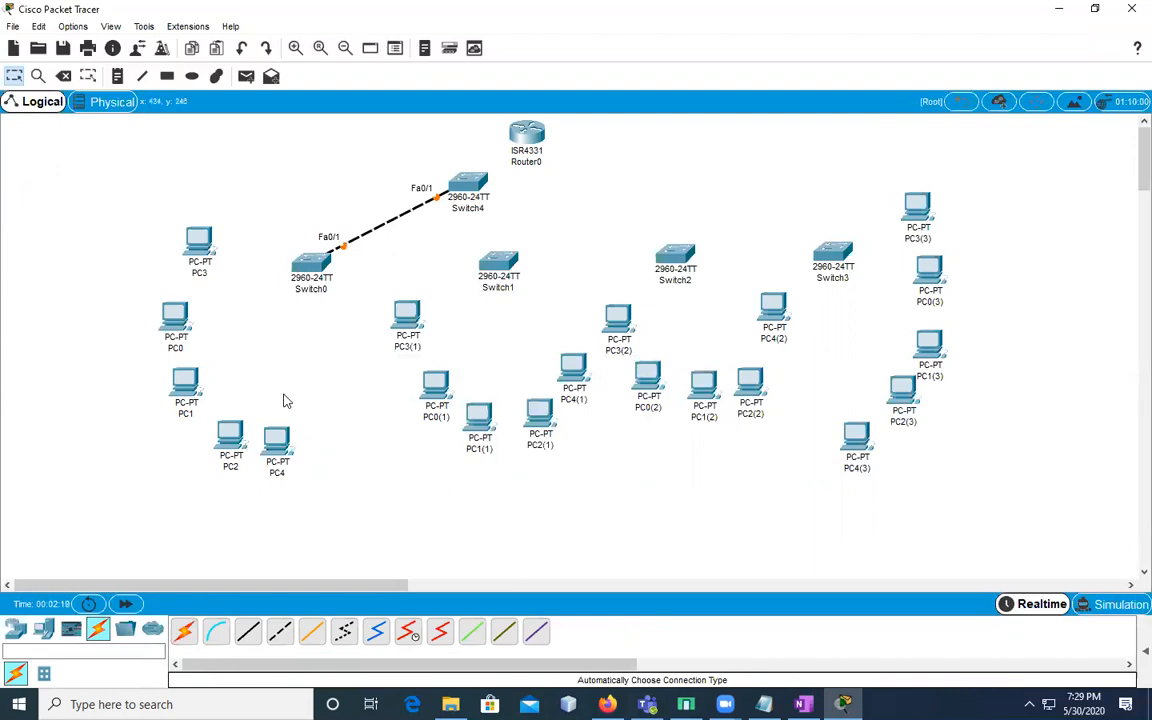
left_click(186, 631)
left_click(300, 265)
left_click(497, 263)
Extend the switch chain from Switch1 through Switch2 to Switch3, and connect Switch4 to Router0 with automatically chosen cables
left_click(185, 631)
left_click(497, 262)
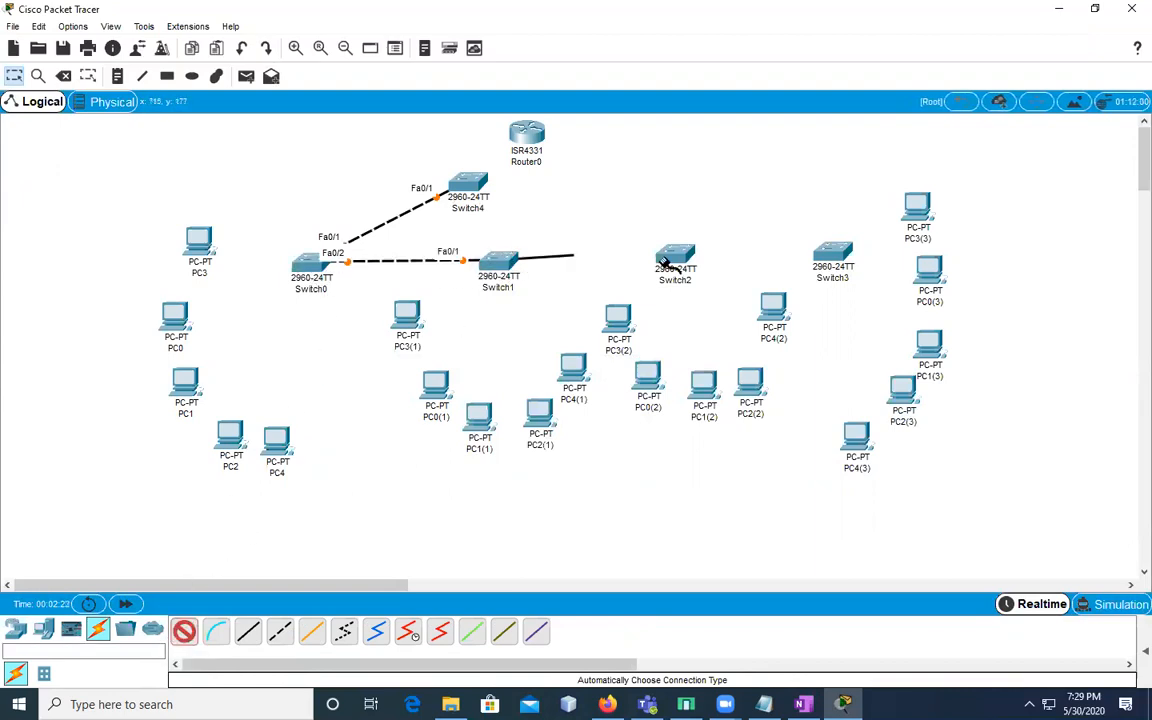
left_click(676, 258)
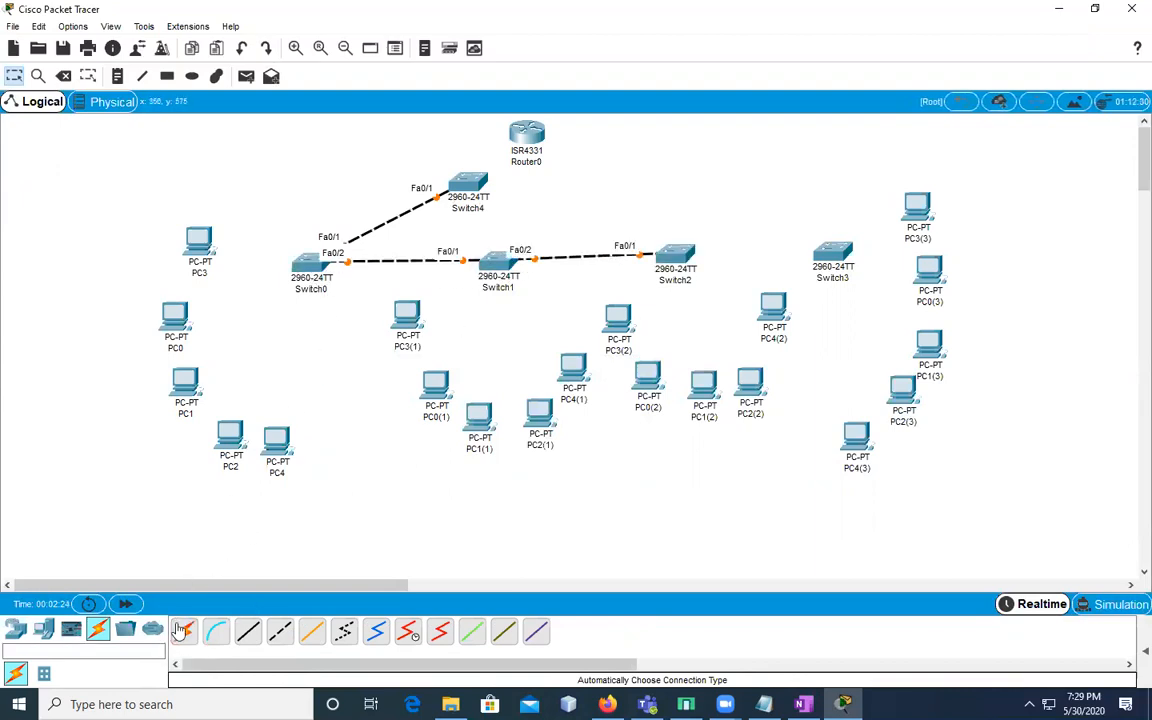
left_click(833, 252)
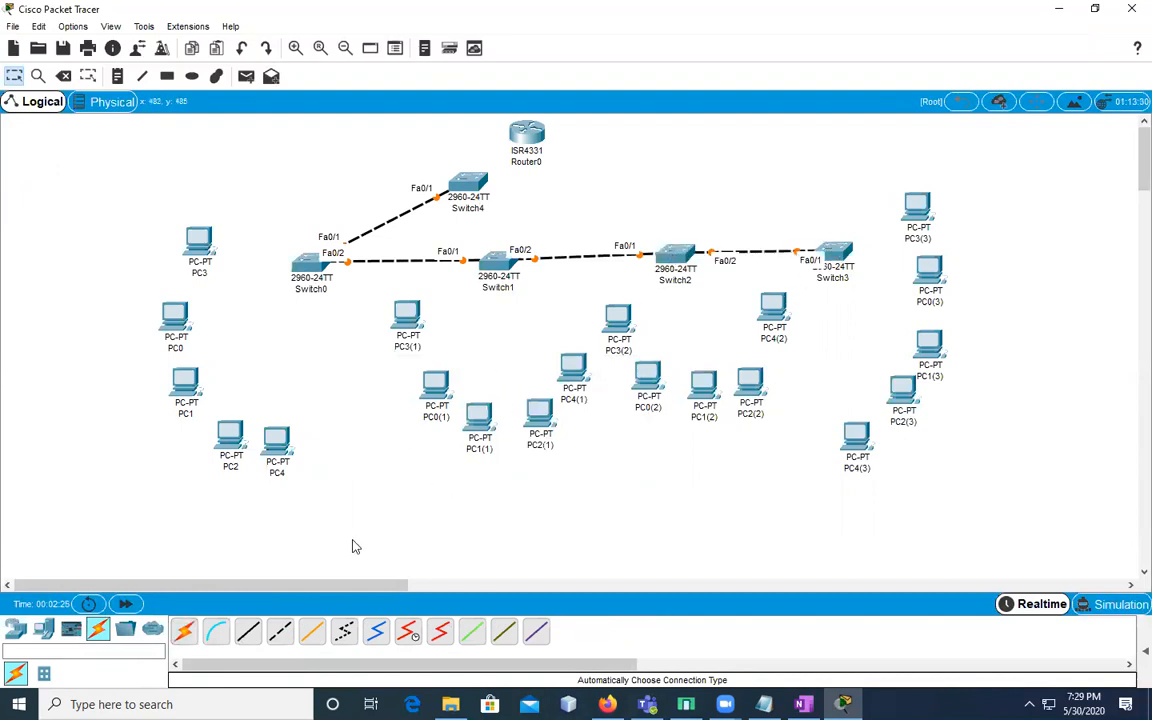
left_click(480, 190)
left_click(528, 136)
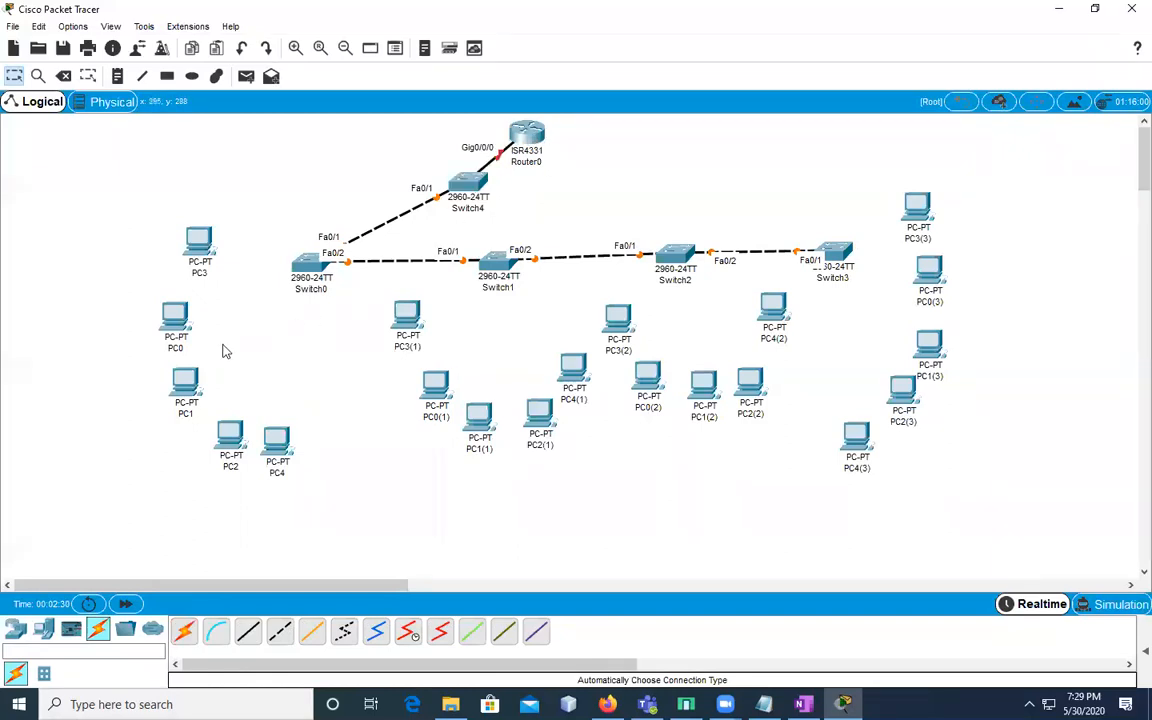
Connect PC3, PC0, PC1, PC2 and PC4 to Switch0 using automatically chosen cables
left_click(184, 628)
left_click(303, 260)
left_click(222, 247)
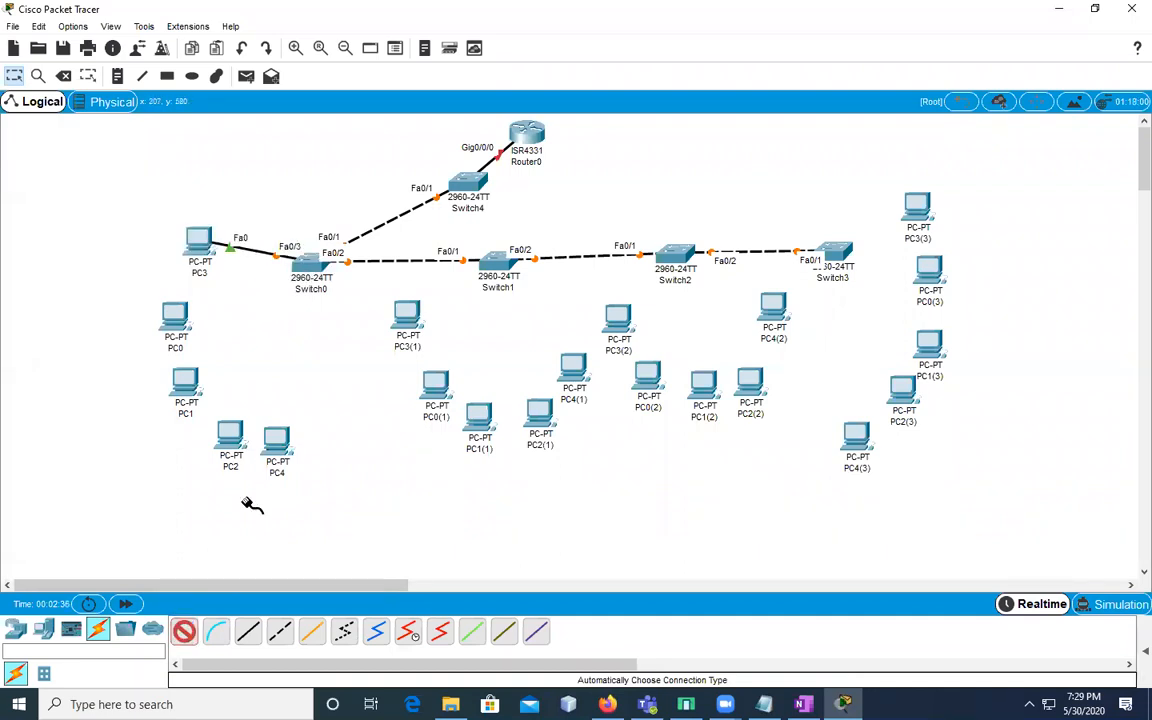
left_click(308, 274)
left_click(175, 318)
left_click(185, 630)
left_click(295, 272)
left_click(184, 384)
left_click(184, 630)
left_click(308, 262)
left_click(231, 440)
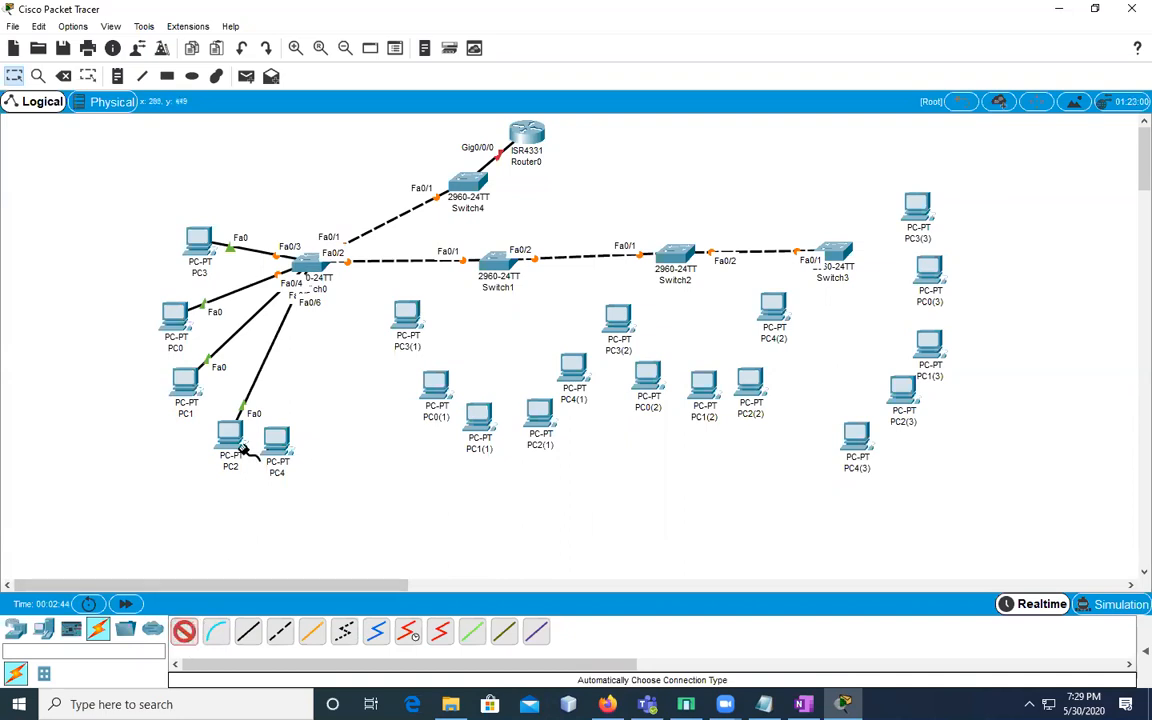
left_click(318, 275)
left_click(278, 440)
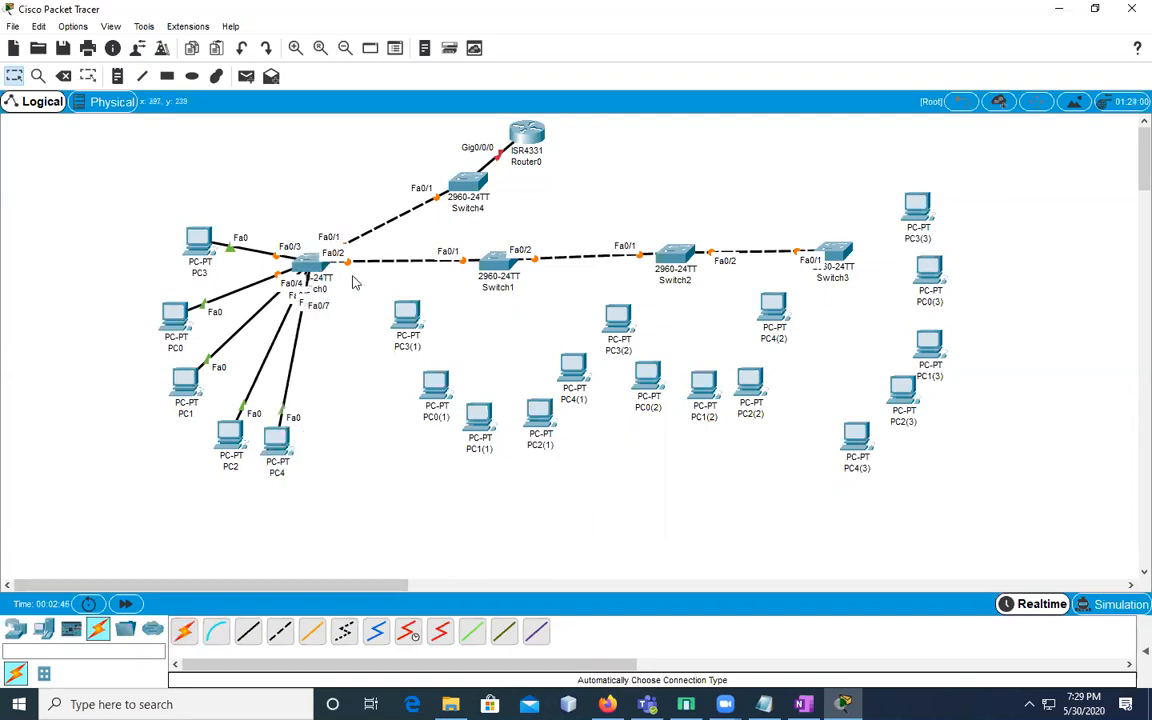
Connect PC3(1), PC0(1), PC1(1), PC2(1) and PC4(1) to Switch1 using automatically chosen cables
left_click(184, 630)
left_click(405, 313)
left_click(492, 268)
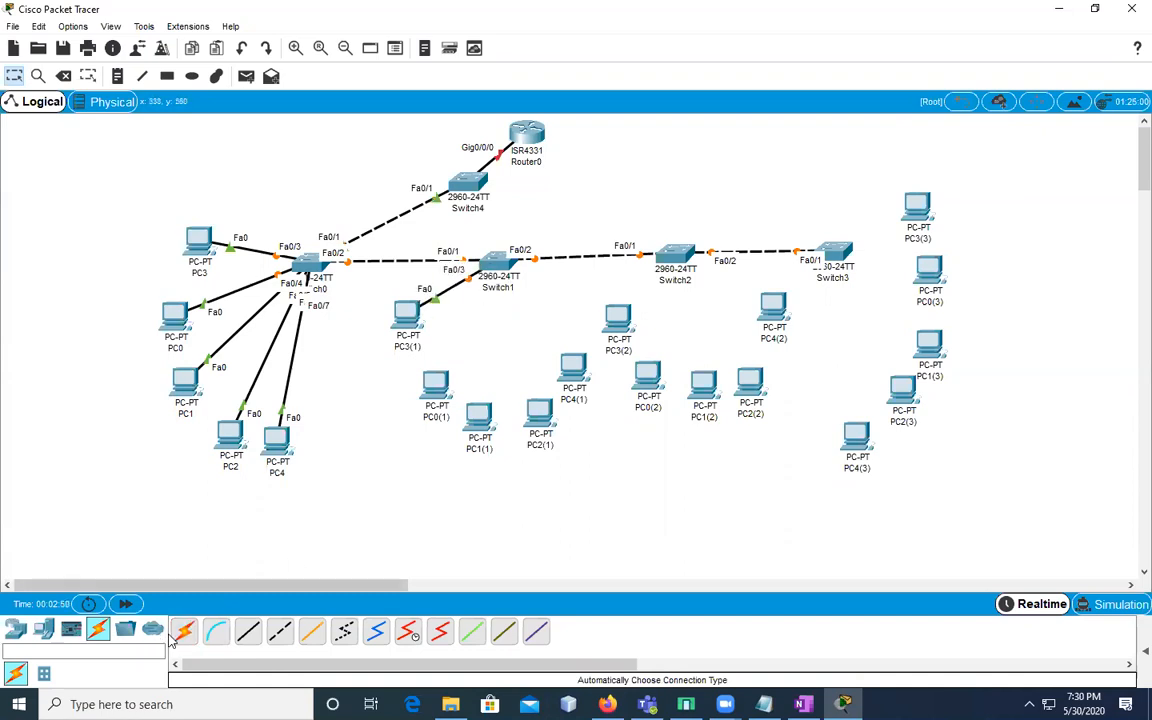
left_click(184, 630)
left_click(490, 268)
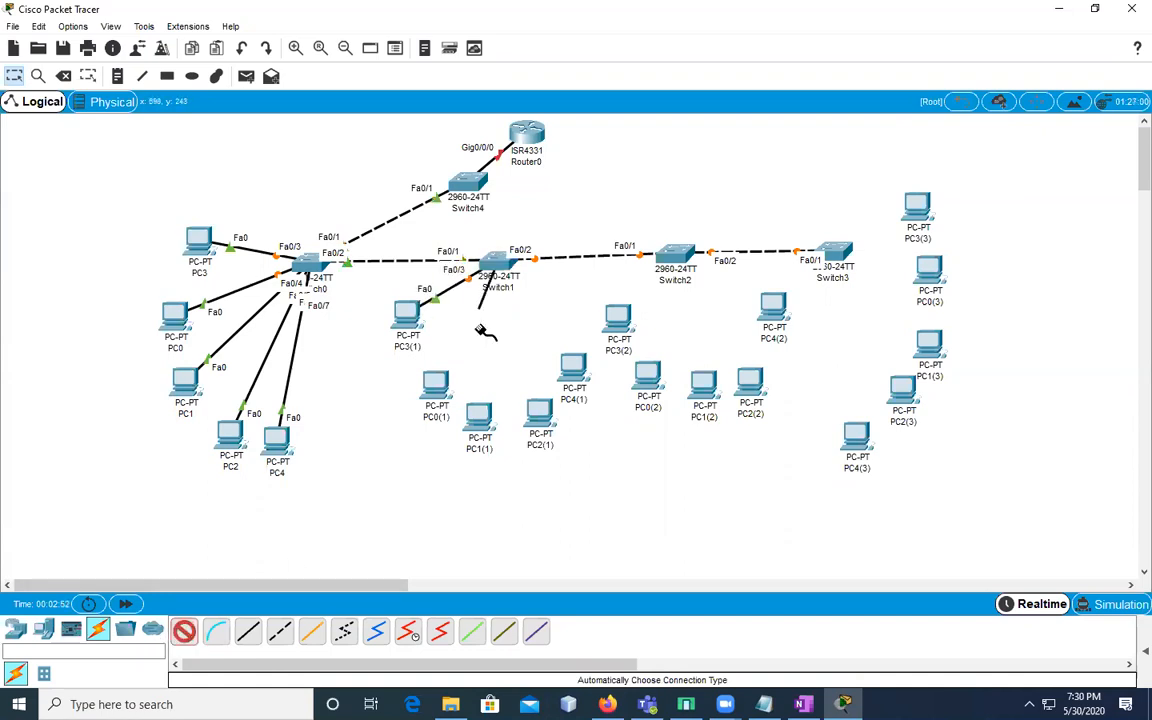
left_click(435, 393)
left_click(184, 630)
left_click(478, 414)
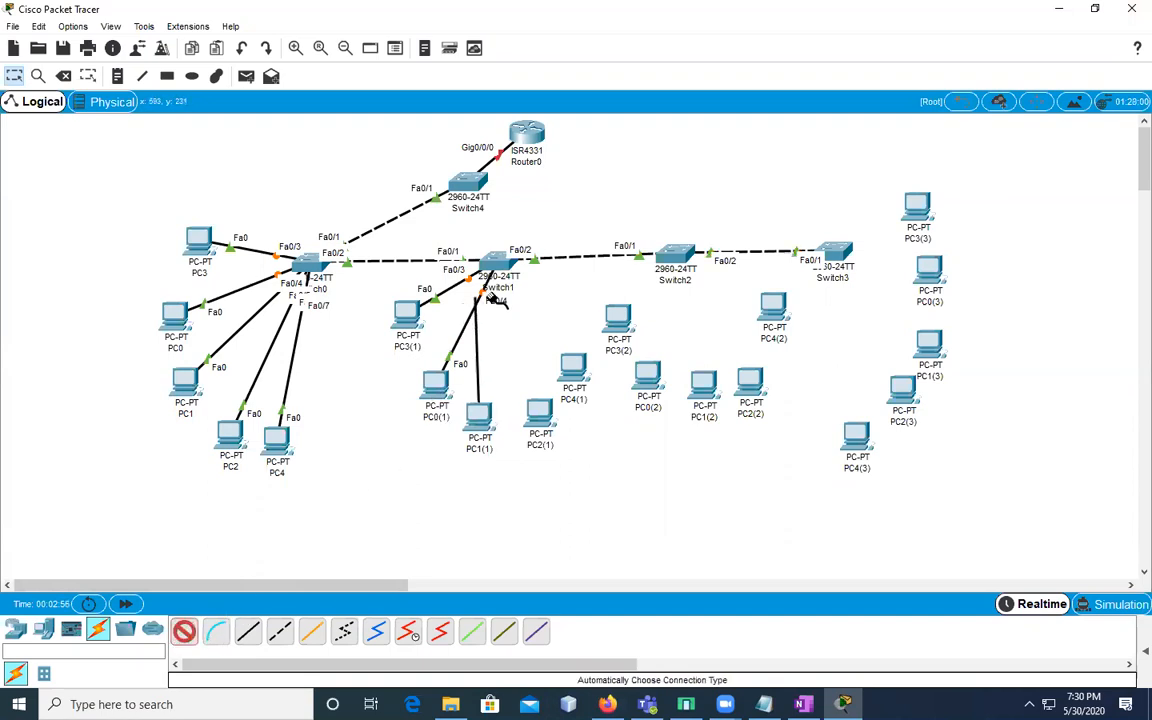
left_click(497, 300)
left_click(545, 413)
left_click(497, 268)
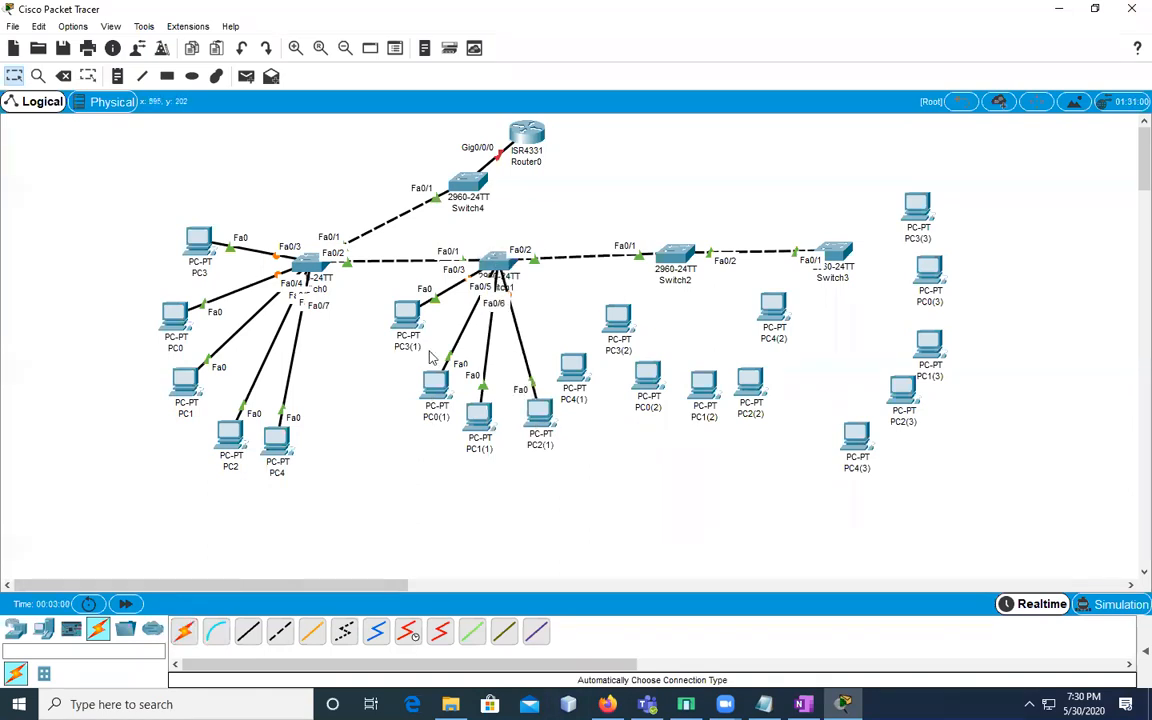
left_click(576, 368)
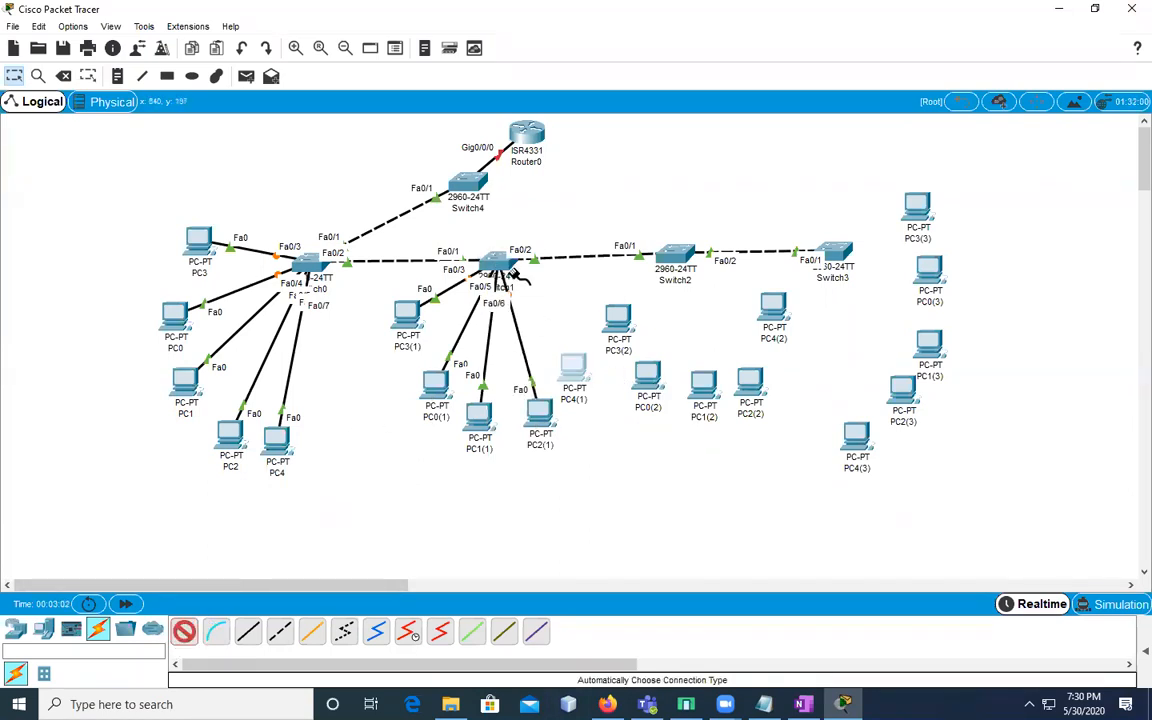
left_click(510, 262)
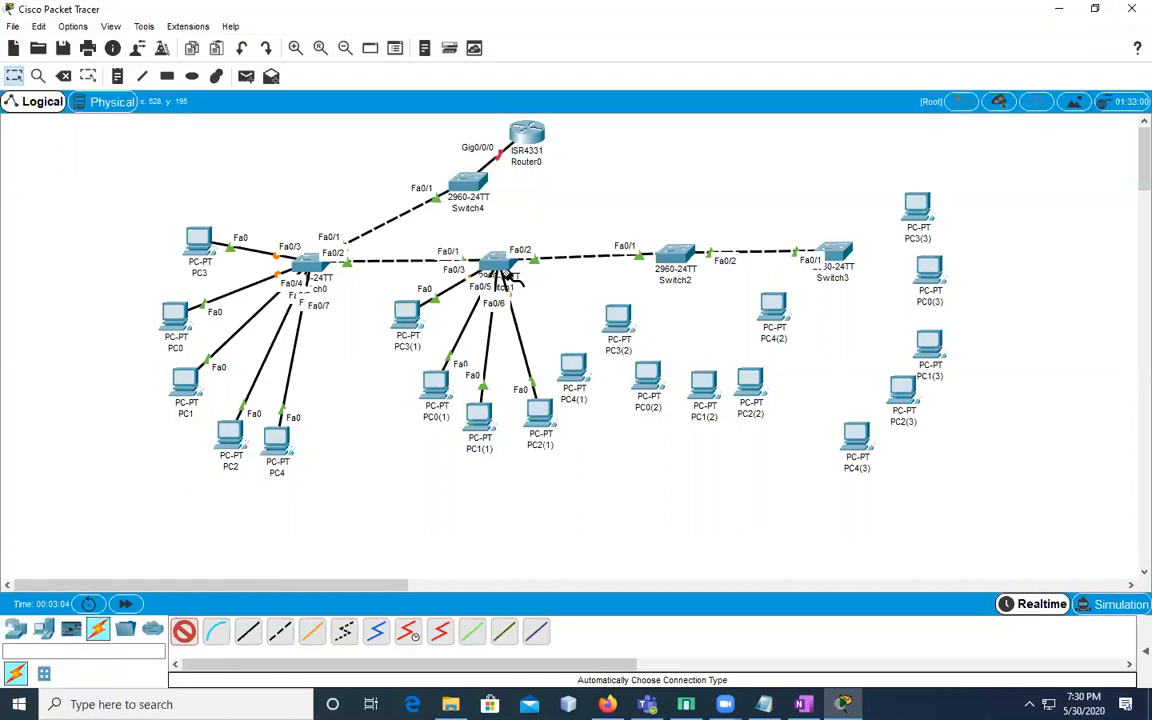
left_click(508, 270)
Connect PC3(2), PC0(2), PC1(2), PC2(2) and PC4(2) to Switch2 using automatically chosen cables
left_click(186, 631)
left_click(680, 265)
left_click(617, 320)
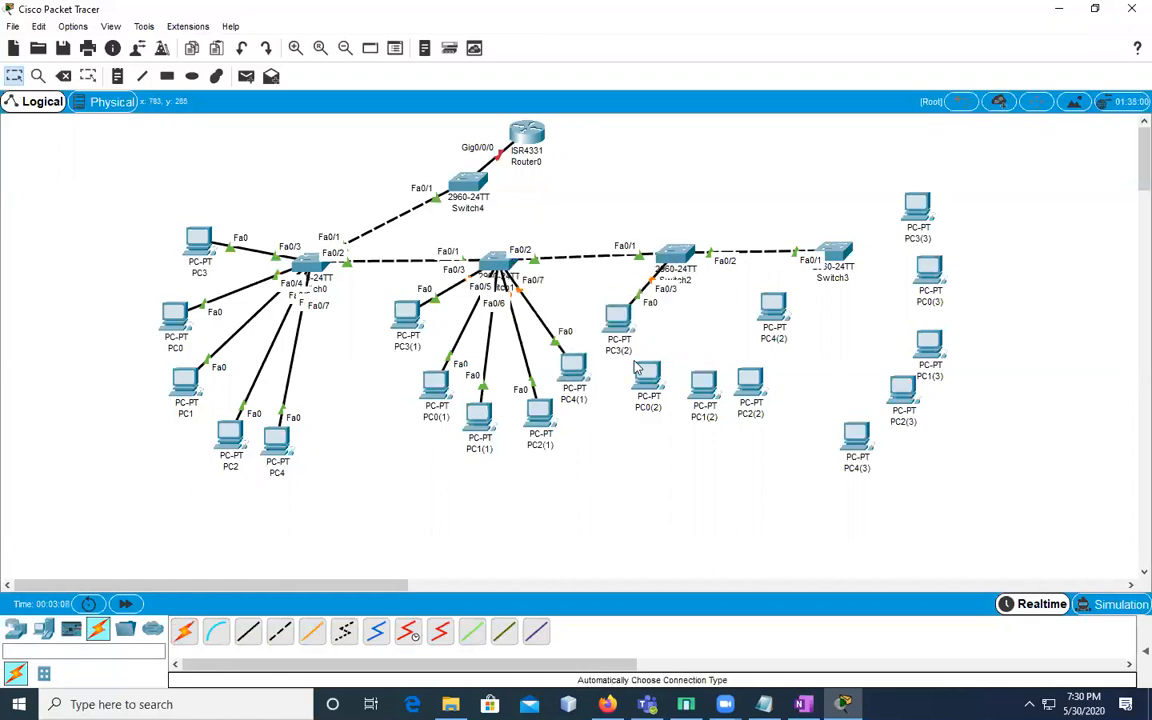
left_click(184, 631)
left_click(680, 262)
left_click(648, 376)
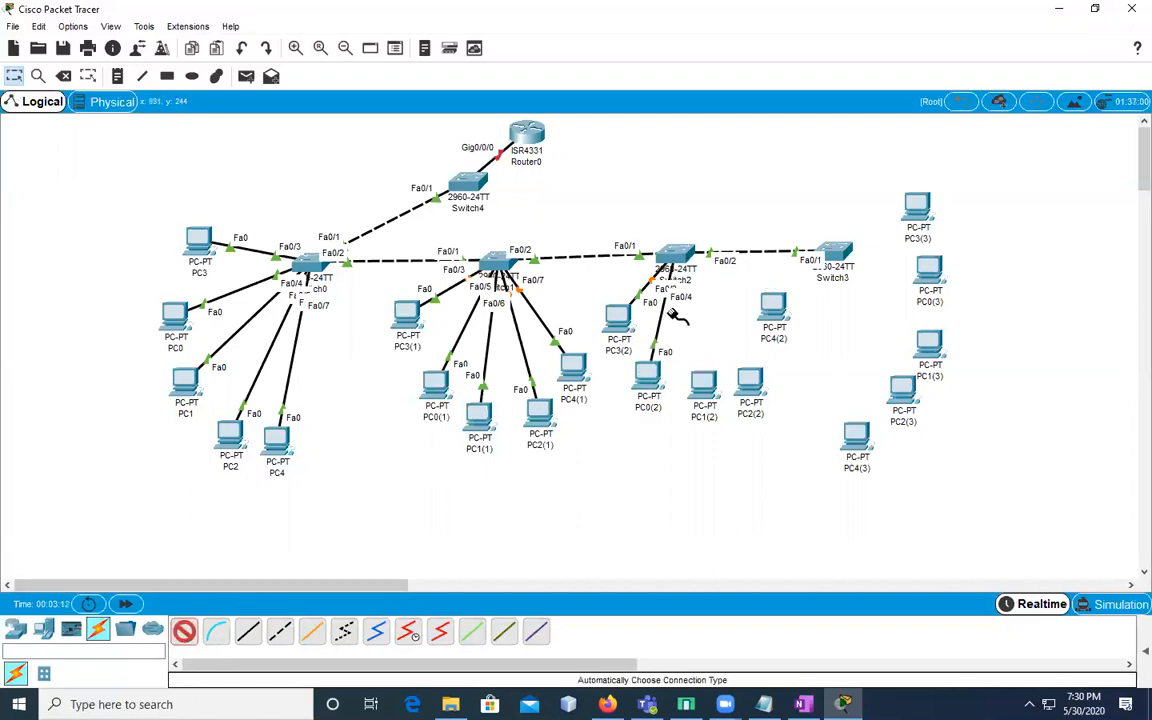
left_click(688, 263)
left_click(700, 383)
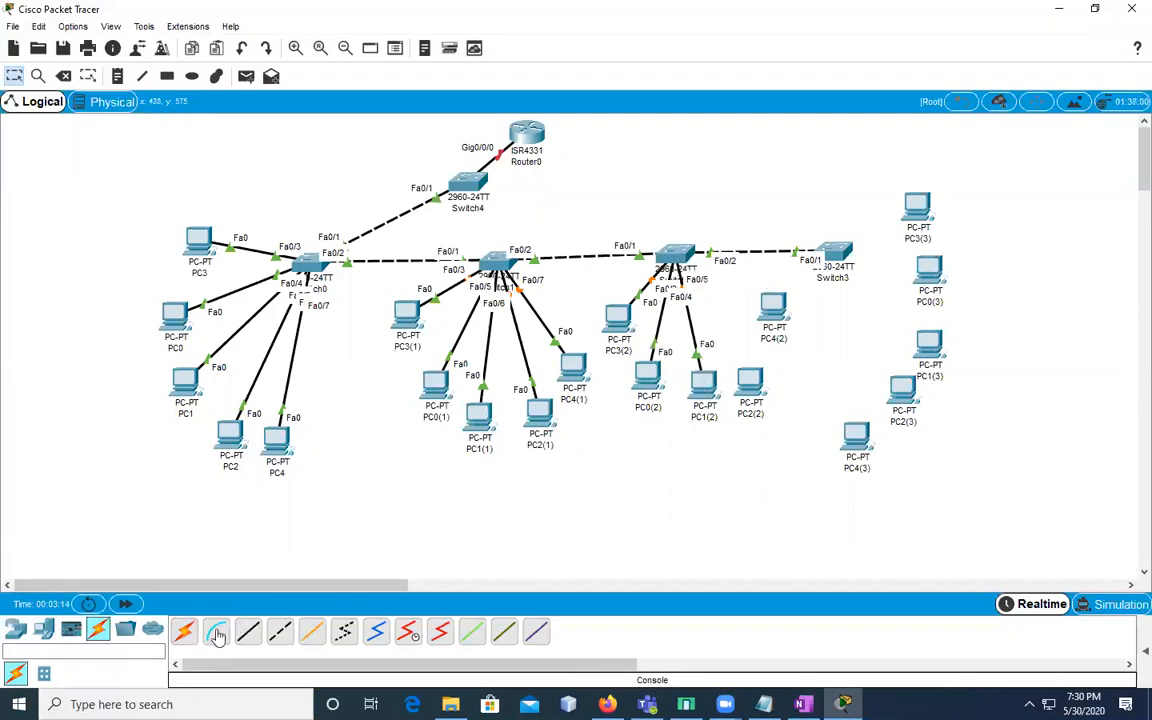
left_click(685, 291)
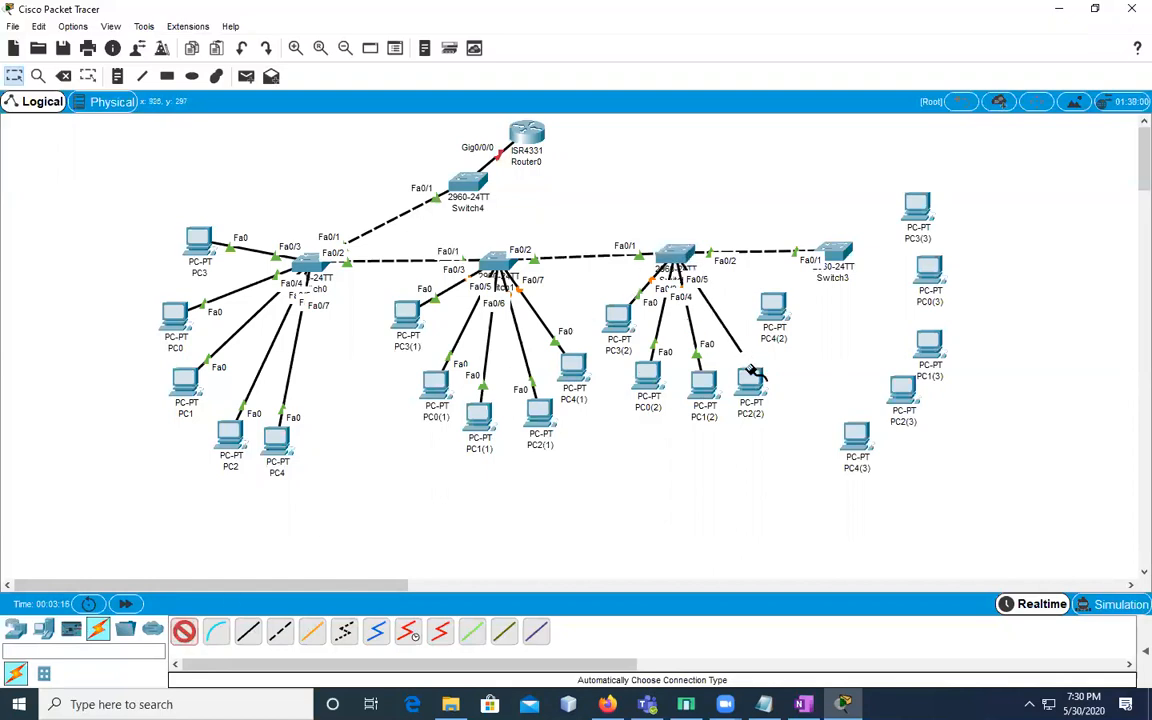
left_click(750, 382)
left_click(185, 630)
left_click(674, 253)
left_click(771, 305)
Connect PC3(3), PC0(3) and PC1(3) to Switch3 using automatically chosen cables
left_click(185, 630)
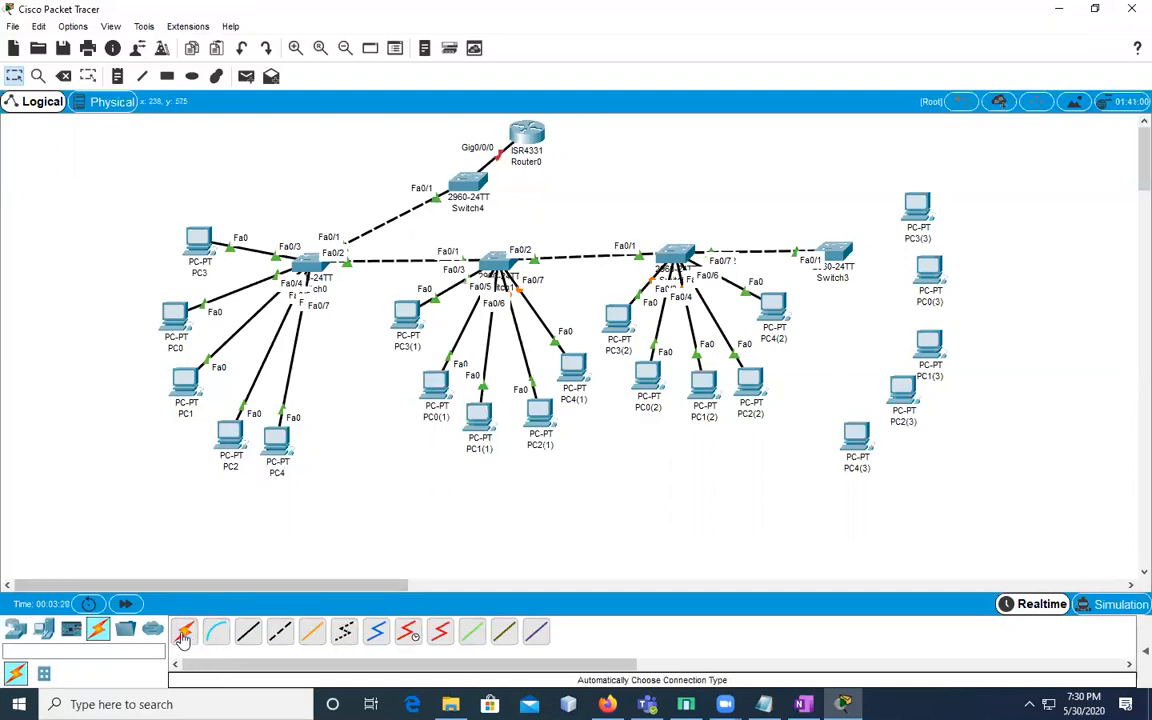
left_click(838, 257)
left_click(913, 213)
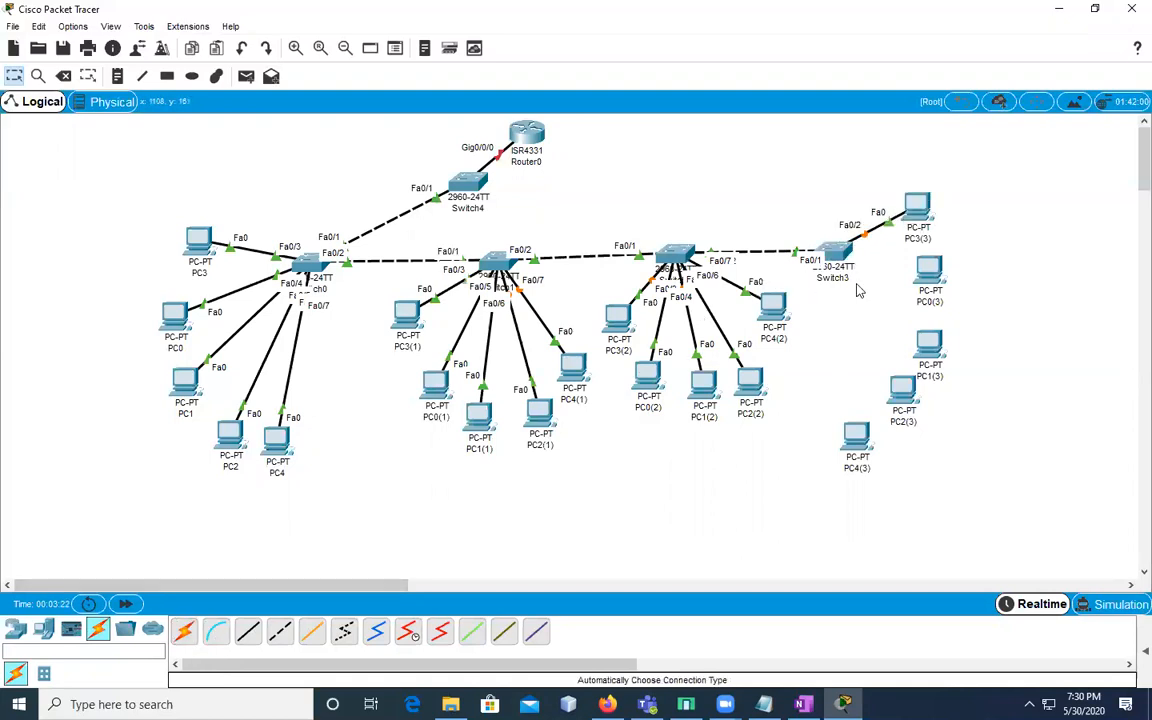
left_click(185, 630)
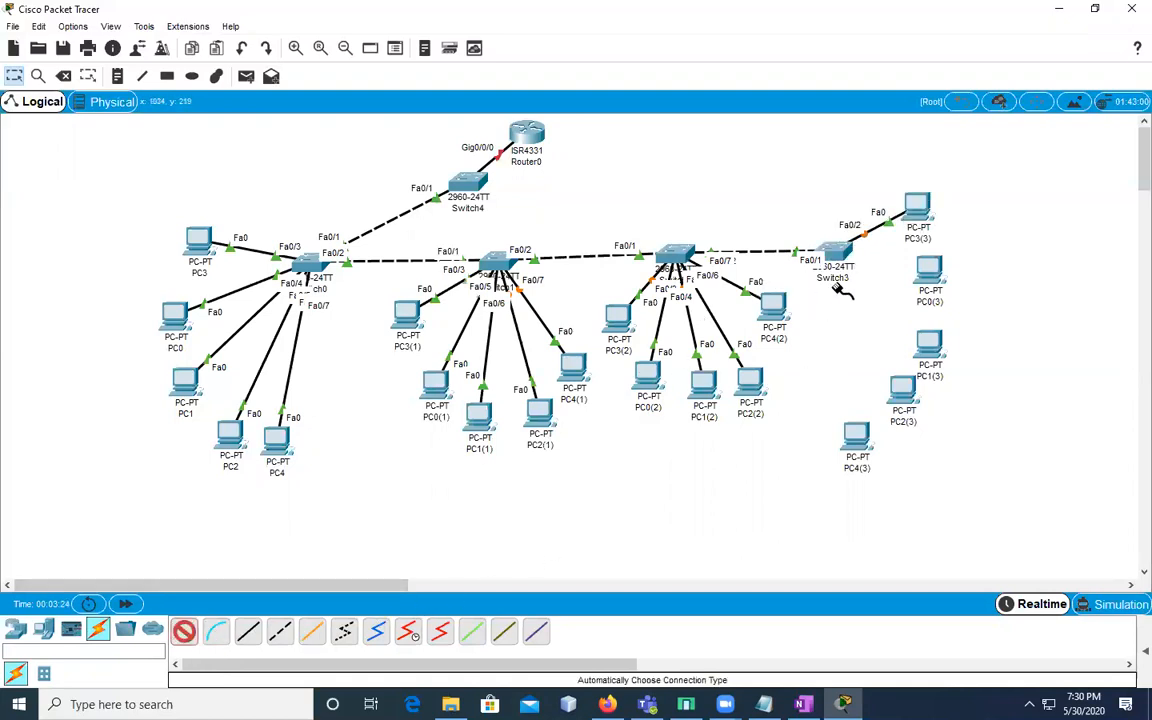
left_click(845, 258)
left_click(928, 268)
left_click(185, 630)
left_click(838, 255)
left_click(927, 340)
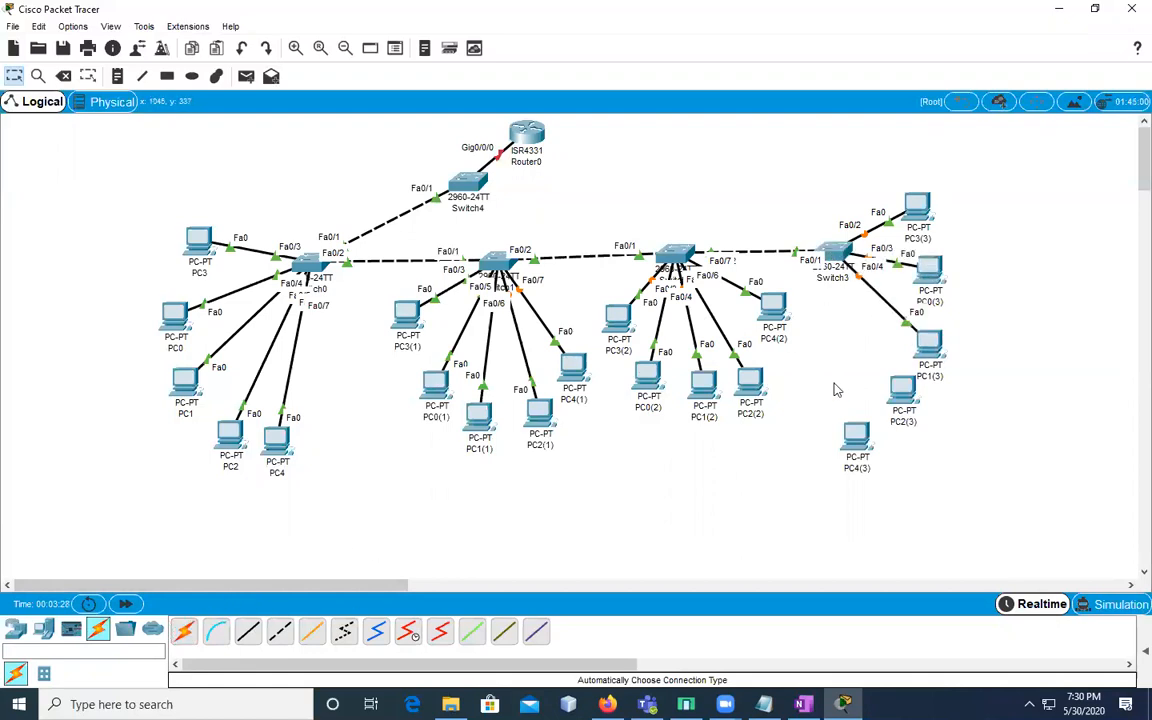
Connect PC2(3) and PC4(3) to Switch3 with automatically chosen cables, moving PC4(3) up closer to the switch
left_click(185, 632)
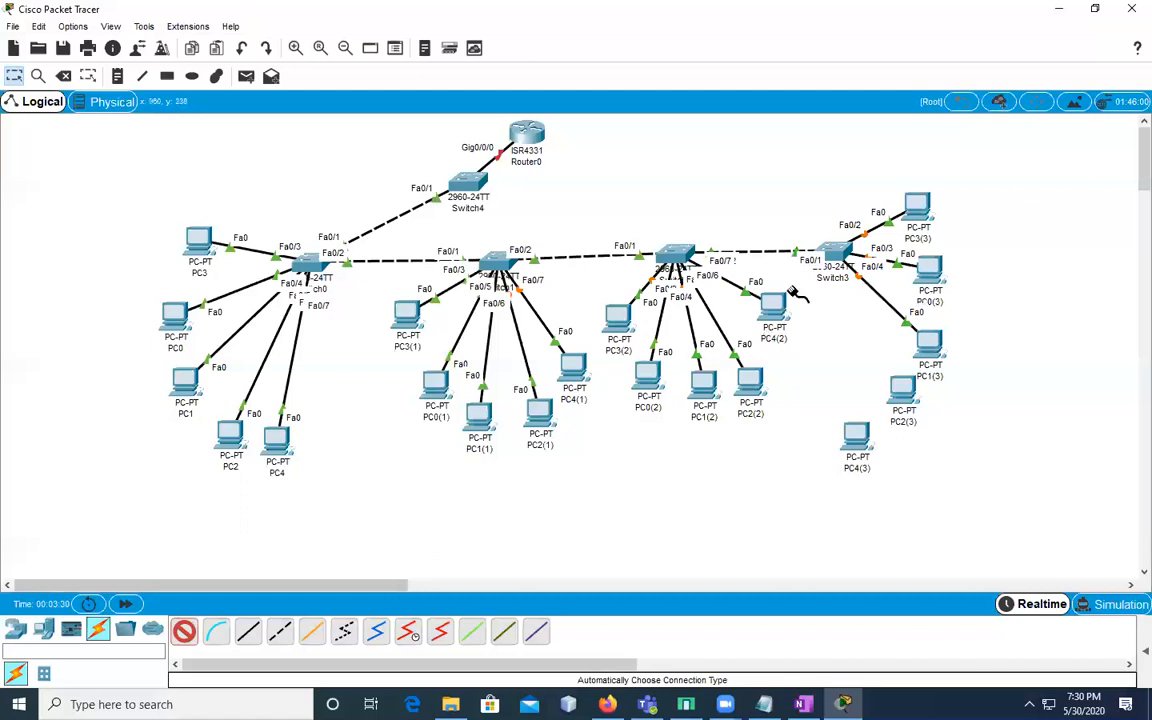
left_click(898, 386)
left_click_drag(856, 435, 855, 395)
left_click(184, 631)
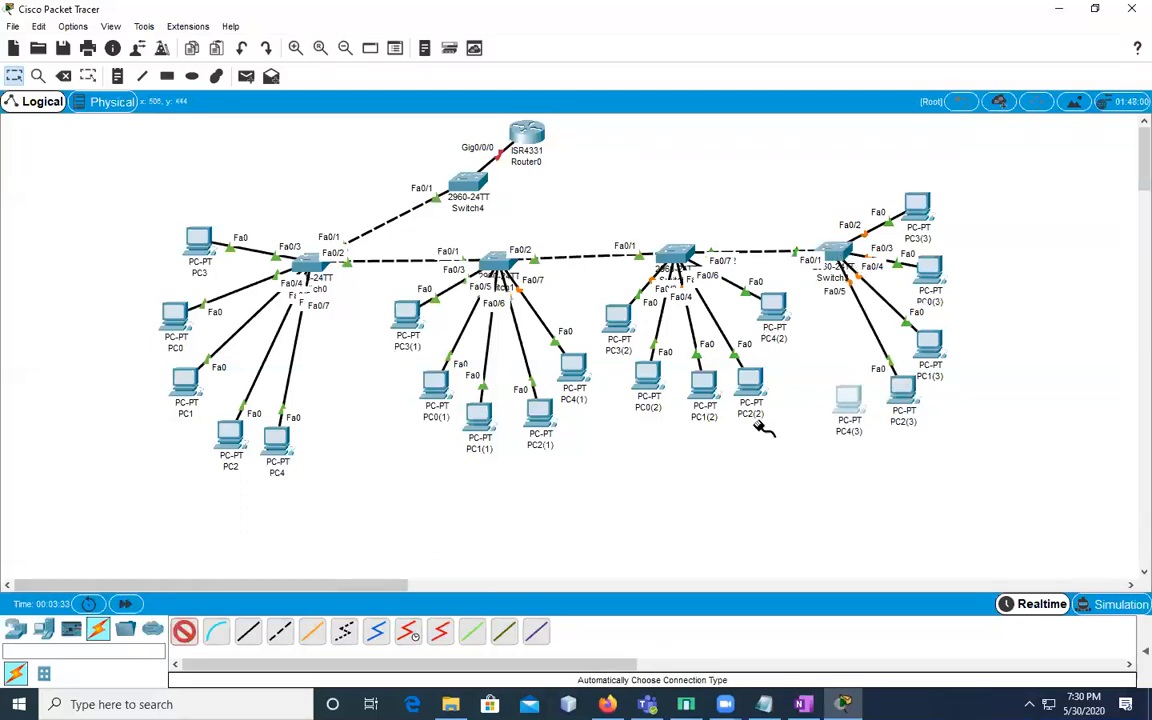
left_click(830, 260)
left_click(849, 399)
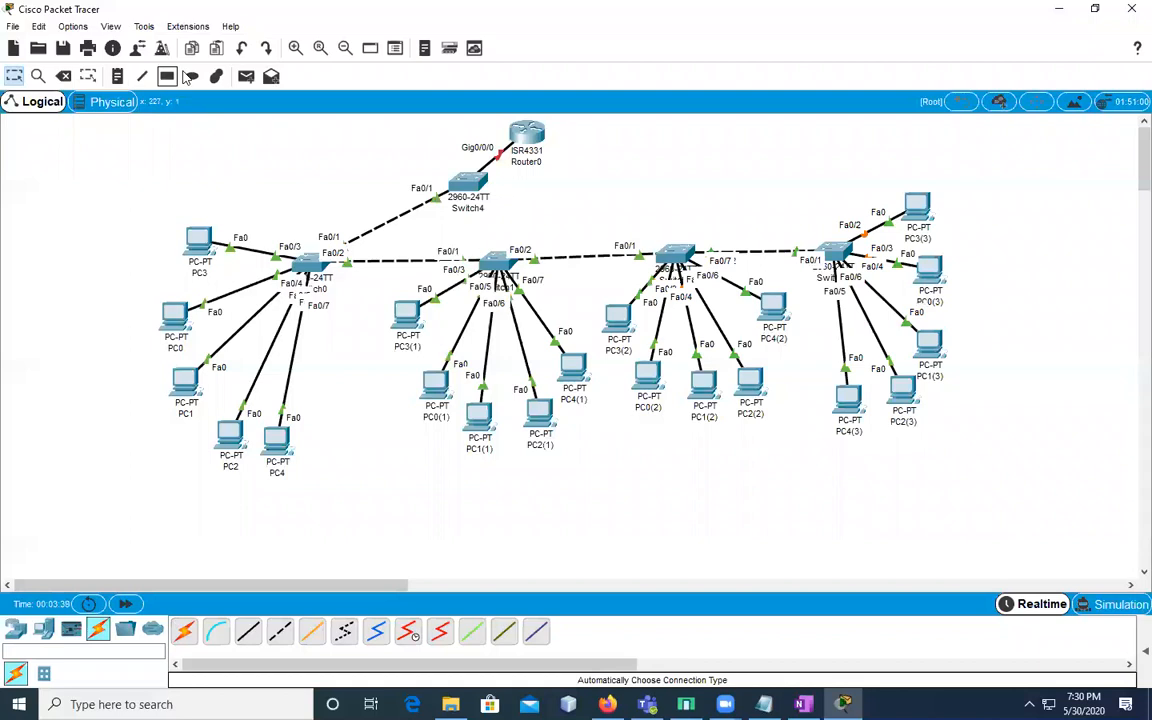
Draw a rectangle filled with yellow (#ffff00) behind Switch0 and its five PCs
left_click(189, 77)
left_click(472, 106)
left_click(514, 137)
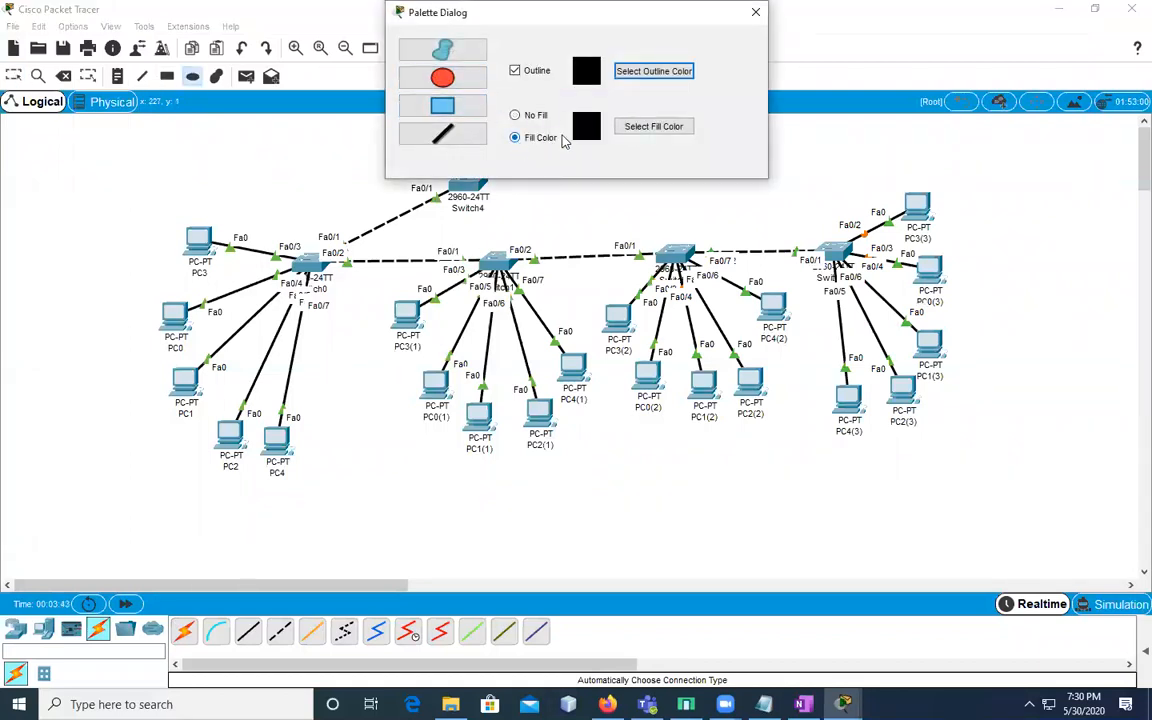
left_click(640, 126)
left_click(543, 280)
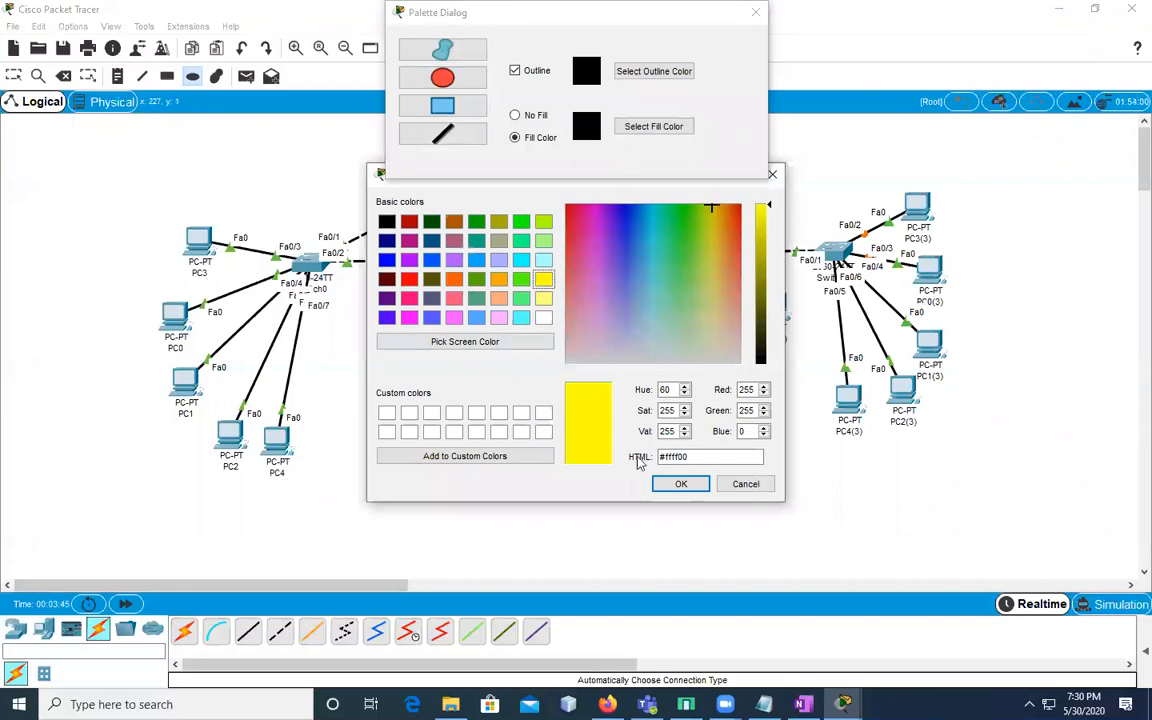
left_click(680, 483)
left_click_drag(81, 197, 339, 500)
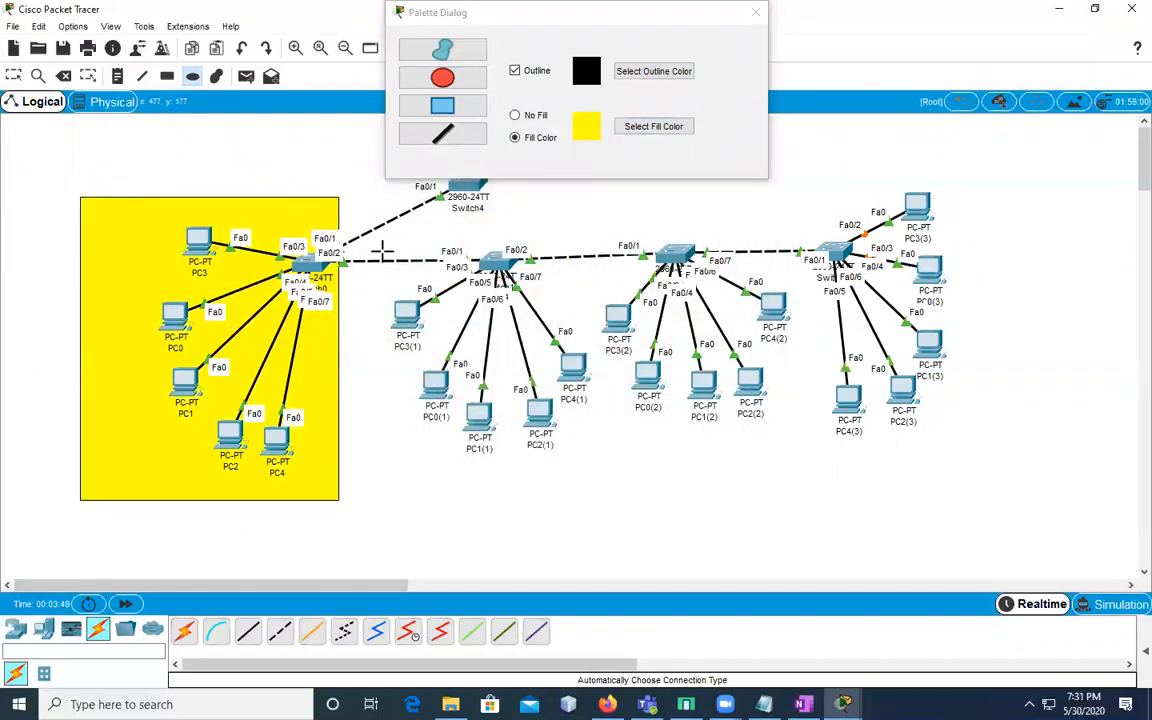
Draw a rectangle filled with green (#00ff7f) behind Switch1 and its five PCs
left_click(652, 128)
left_click(476, 221)
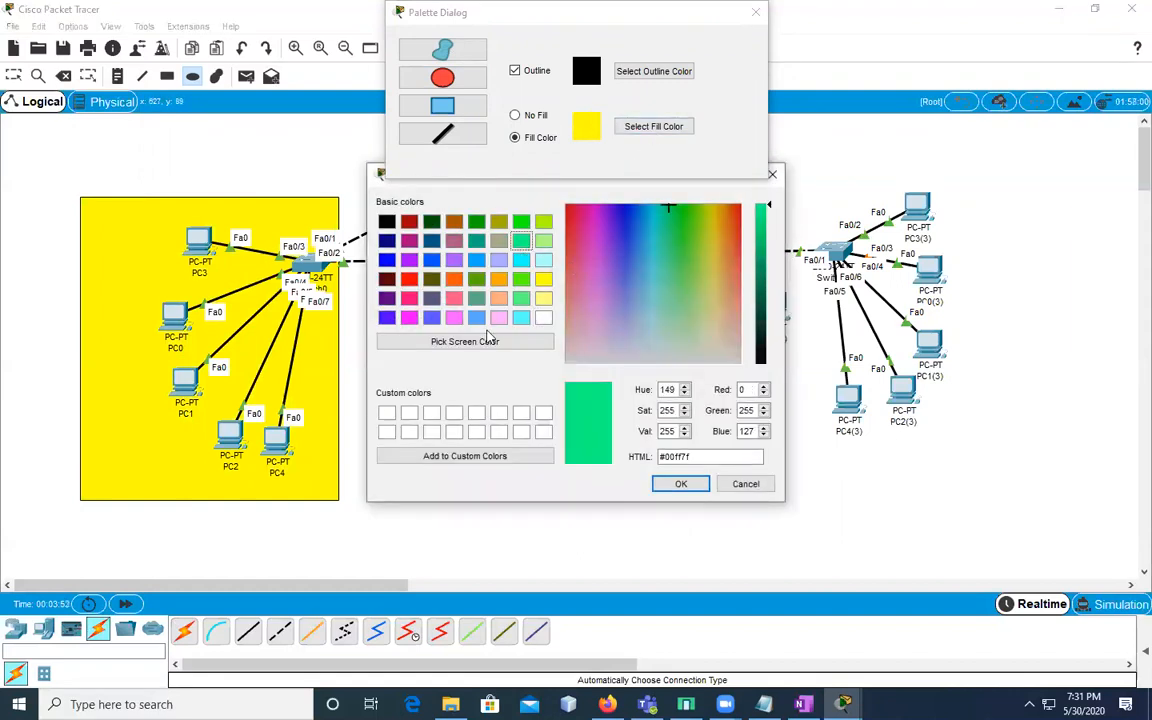
left_click(680, 483)
left_click_drag(394, 241, 594, 459)
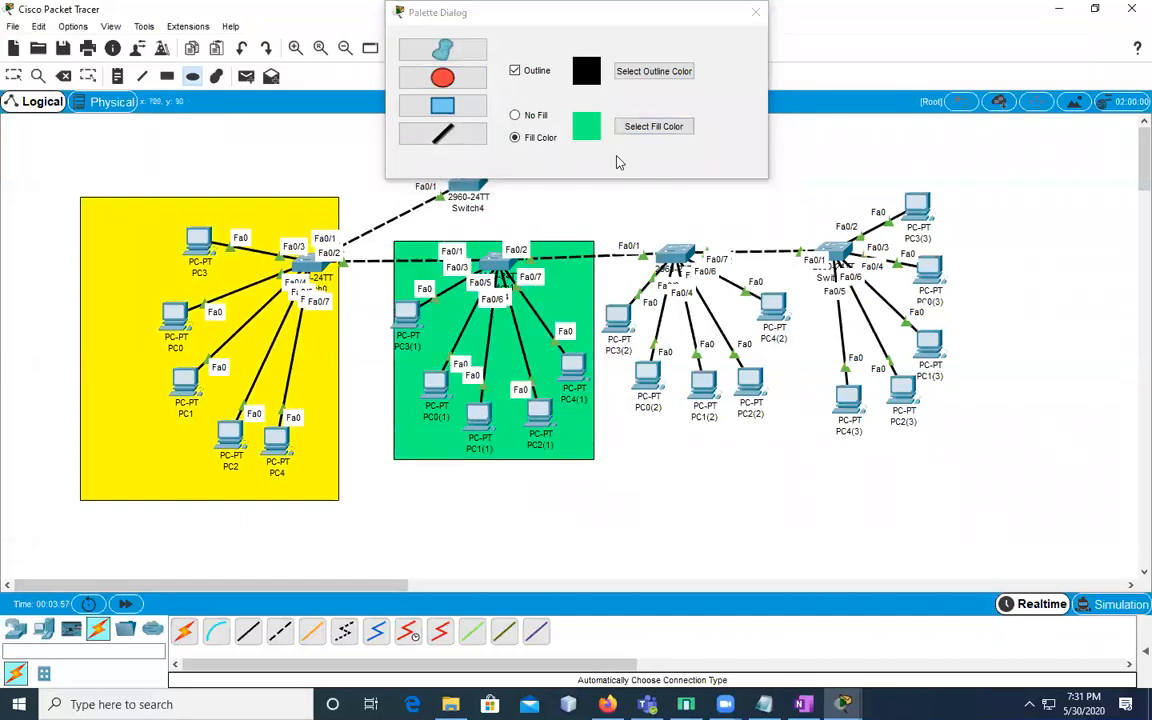
Draw a rectangle filled with light cyan (#aaffff) behind Switch2 and its PCs
left_click(640, 128)
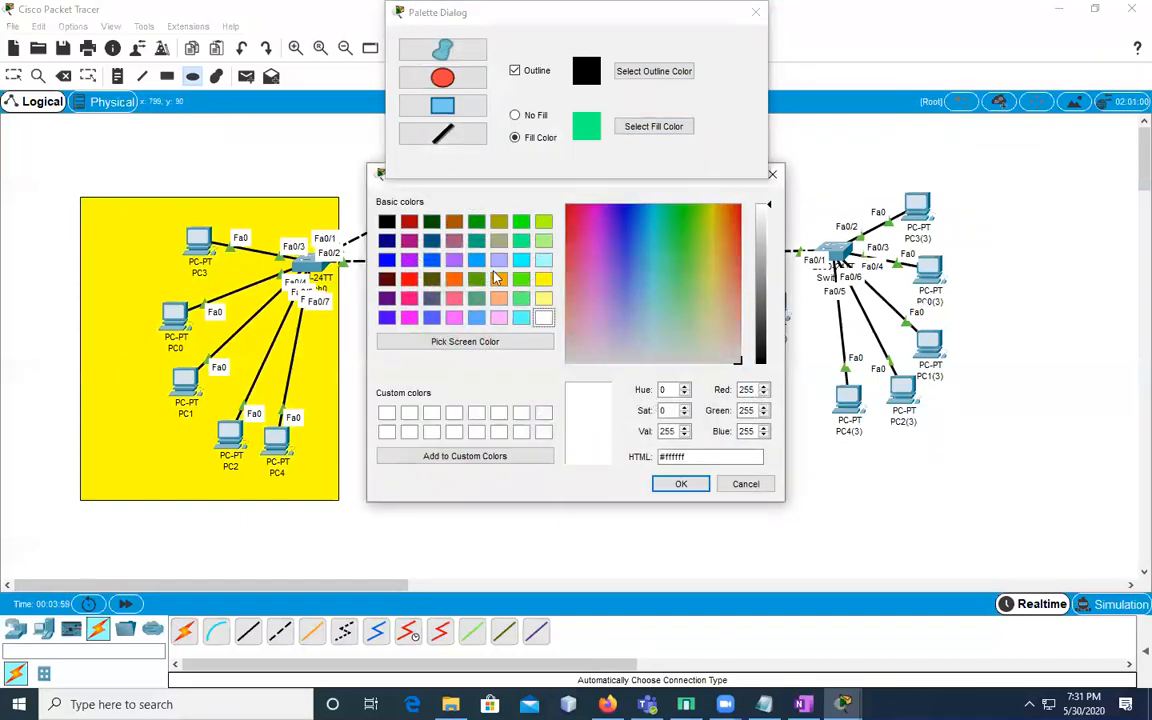
left_click(543, 260)
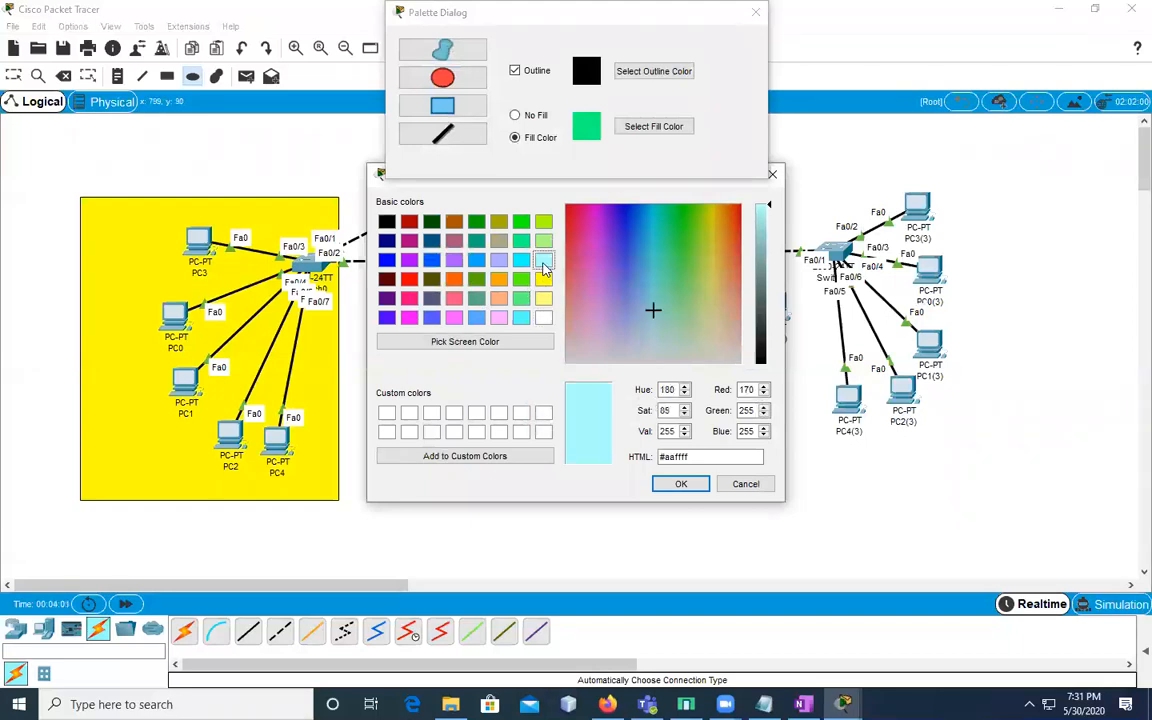
left_click(670, 486)
left_click_drag(617, 232, 799, 451)
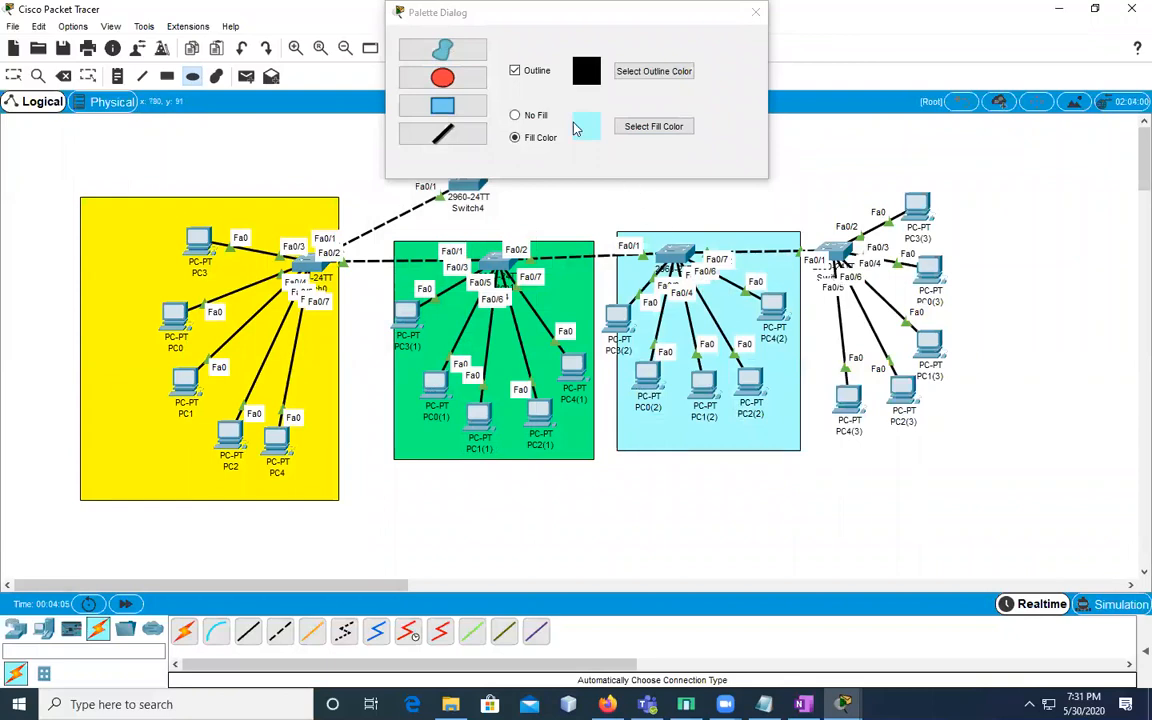
Draw a rectangle filled with green (#00ff7f) behind Switch3 and its PCs, and close the drawing palette
left_click(648, 128)
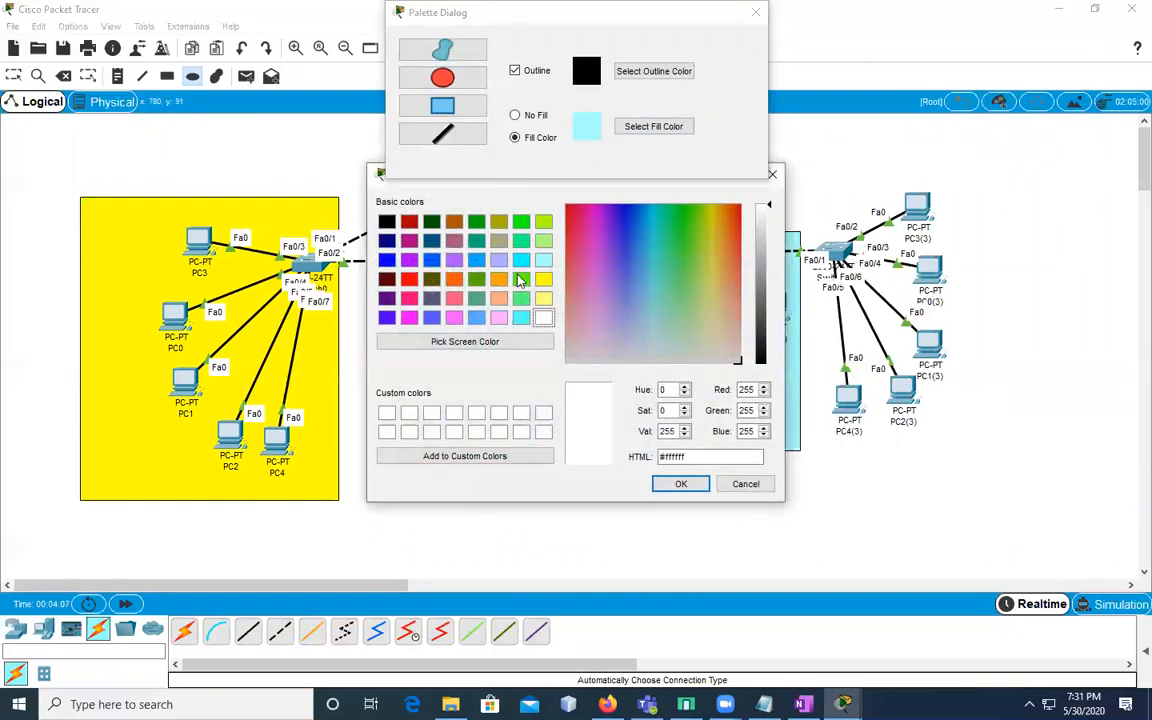
left_click(521, 243)
left_click(678, 483)
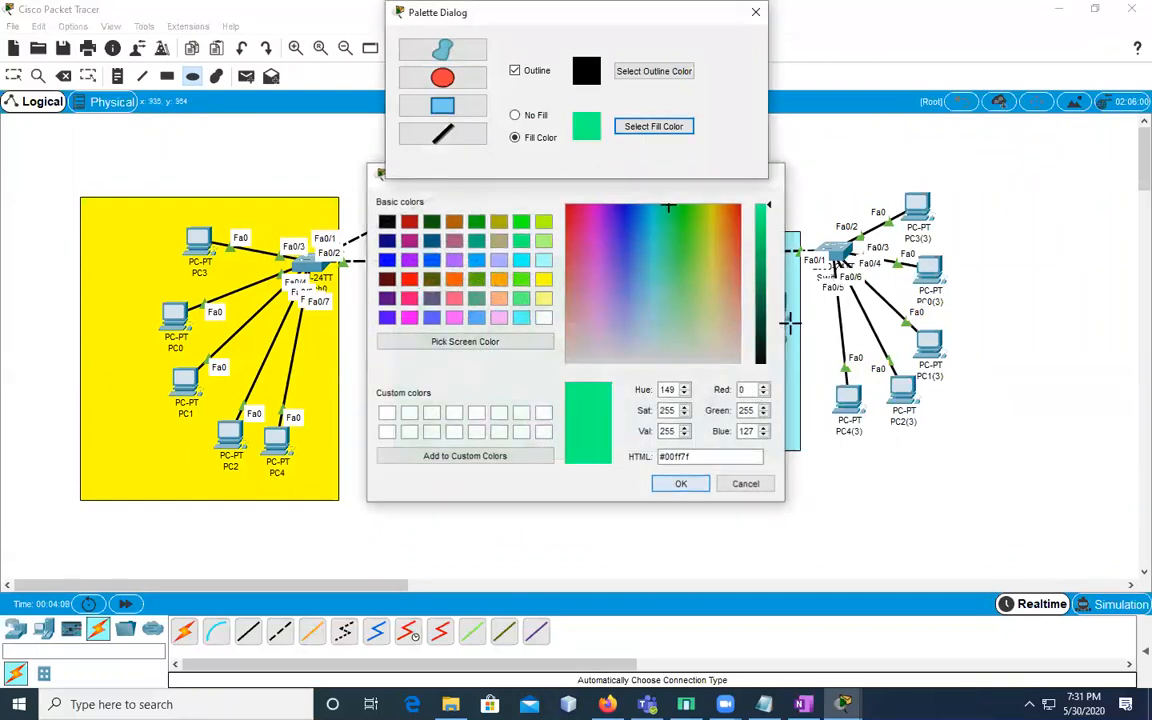
left_click_drag(821, 198, 845, 330)
left_click_drag(978, 449, 978, 453)
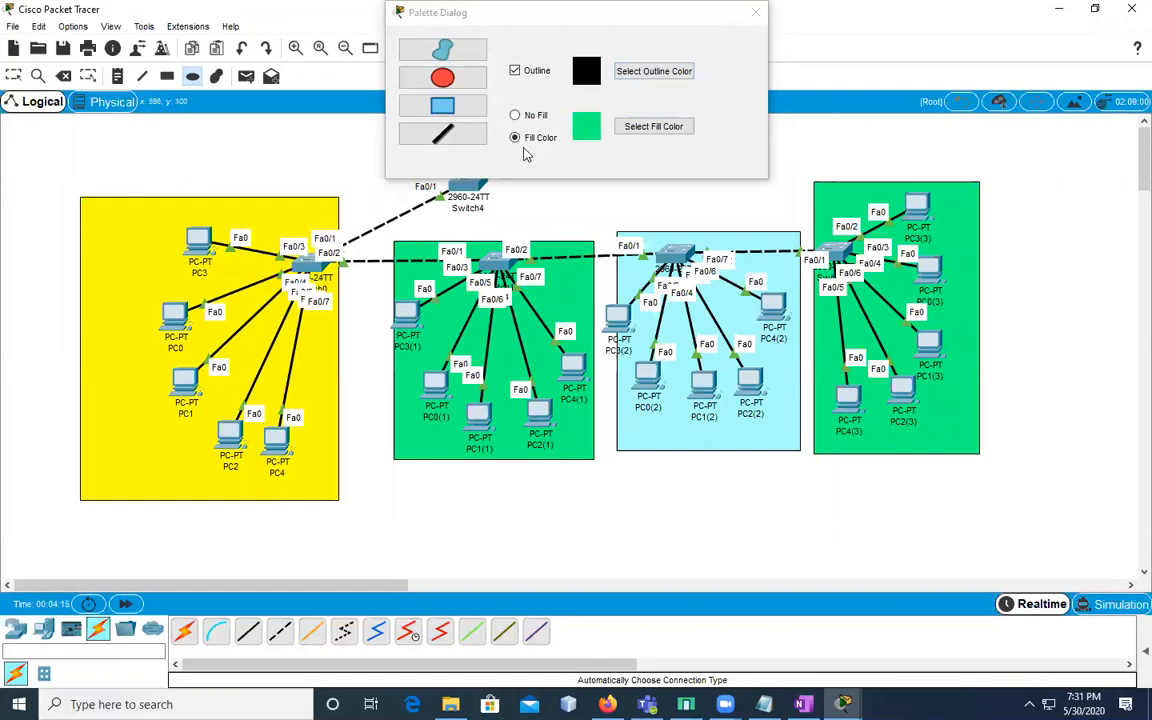
left_click(756, 12)
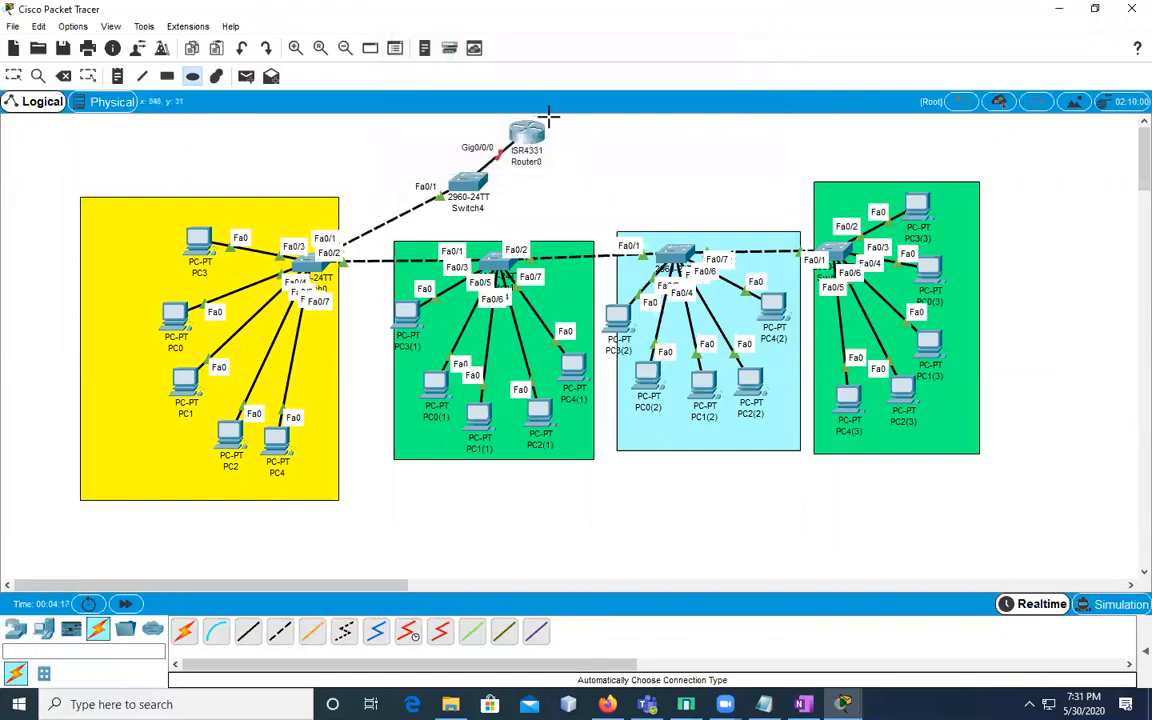
Place a two-line note reading VLAN 10 and IT DEPARTMENT inside the yellow area beside PC3
left_click(116, 76)
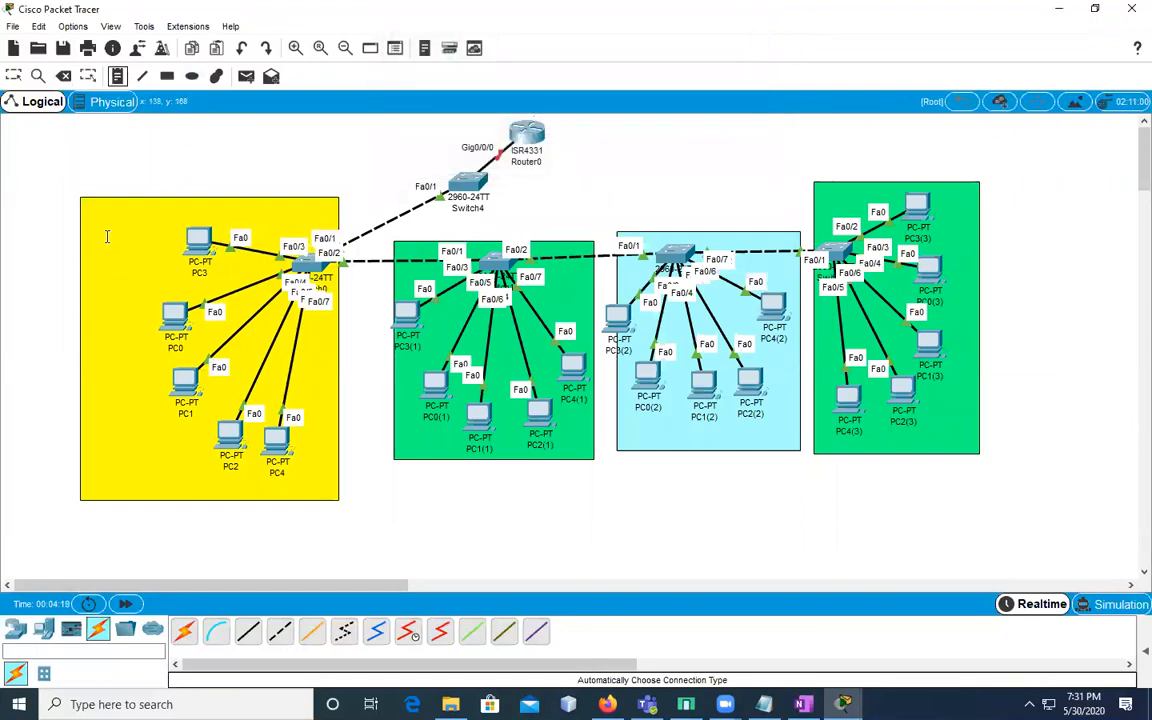
left_click(106, 240)
type("VLAN")
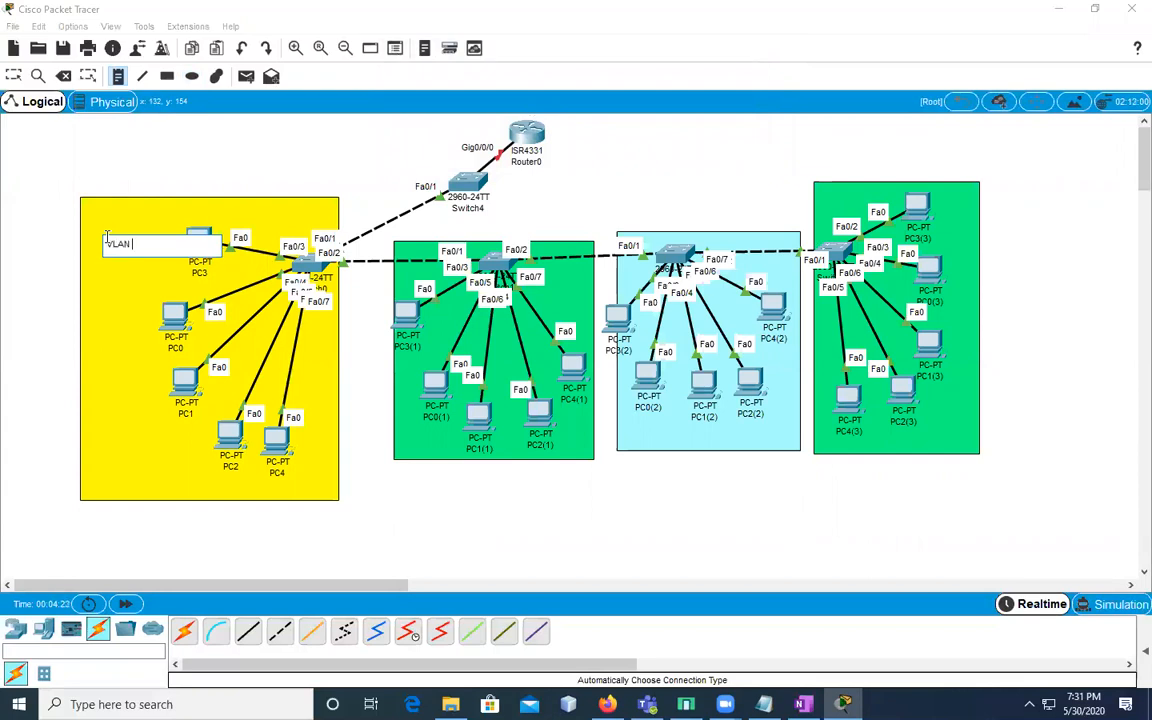
type(" 10")
key("Return")
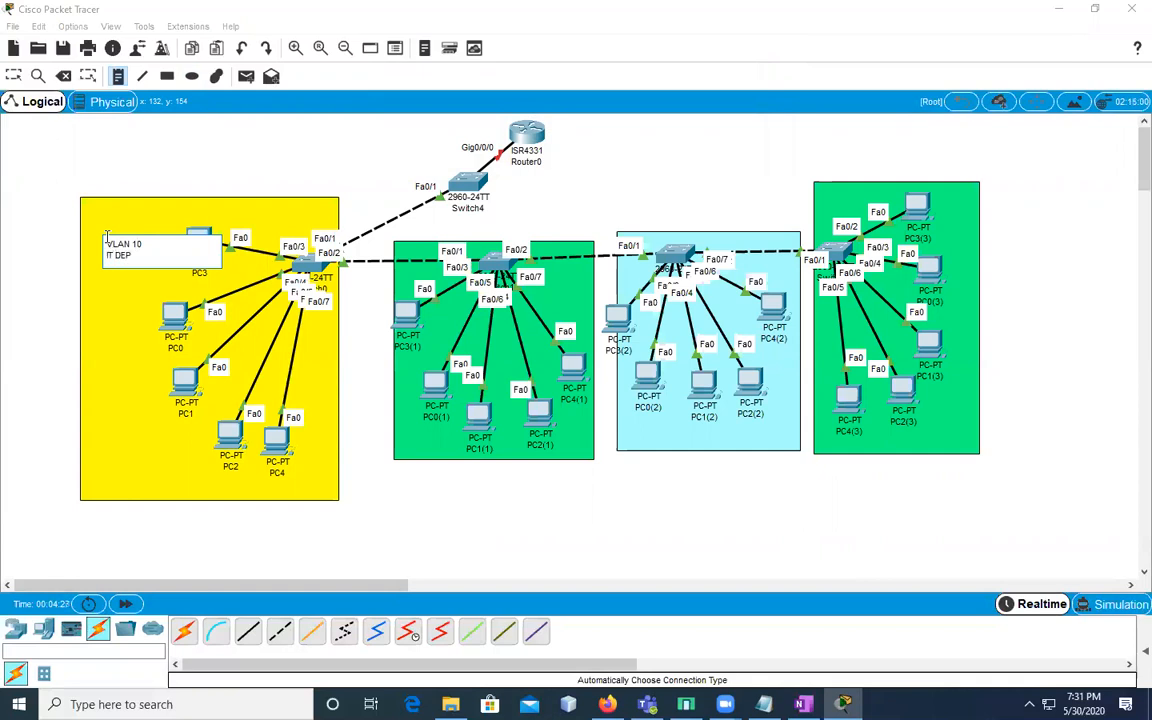
type("IT DEPARTMENT")
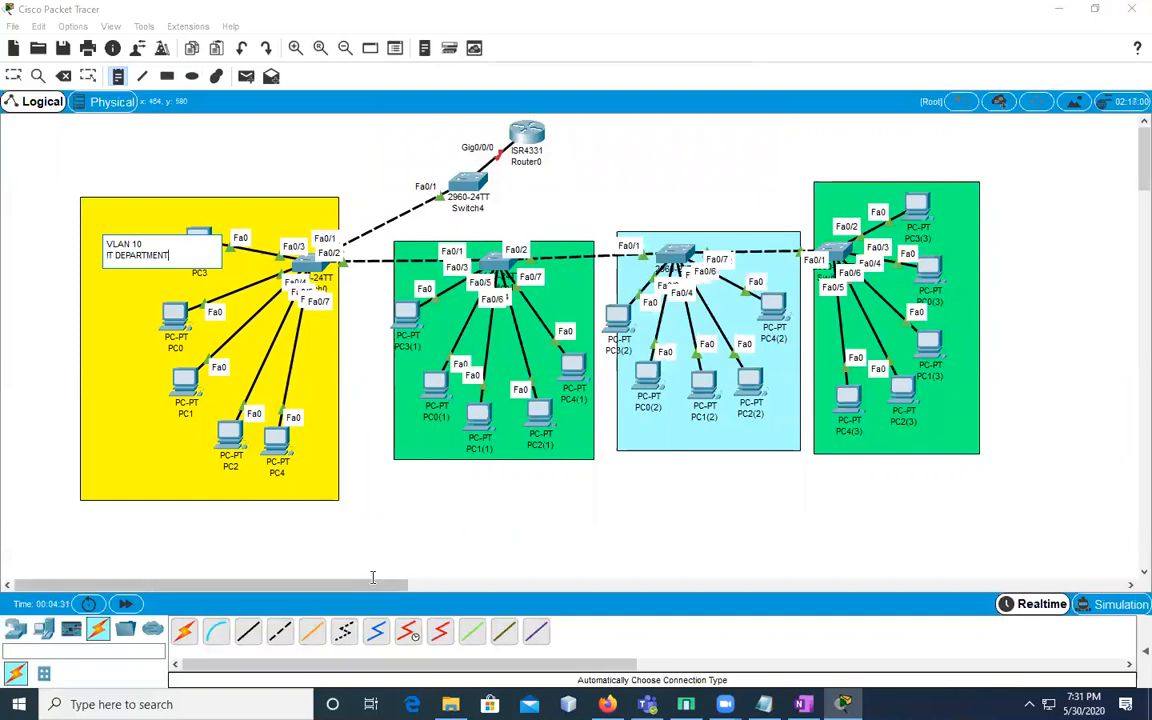
Place a note reading VLAN 20 just below Switch1's green area
left_click(460, 474)
type("VLAN 20")
key("Return")
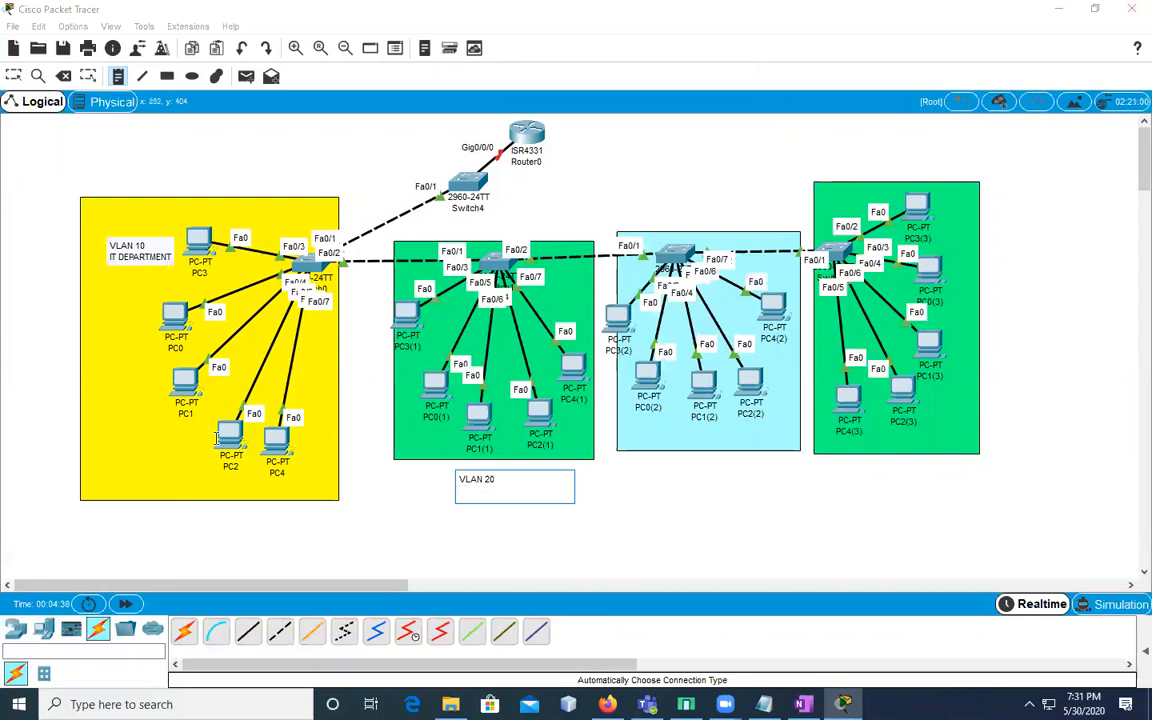
Check the department list in OneNote and add Training Department as the second line of the VLAN 20 note in Packet Tracer
left_click(607, 704)
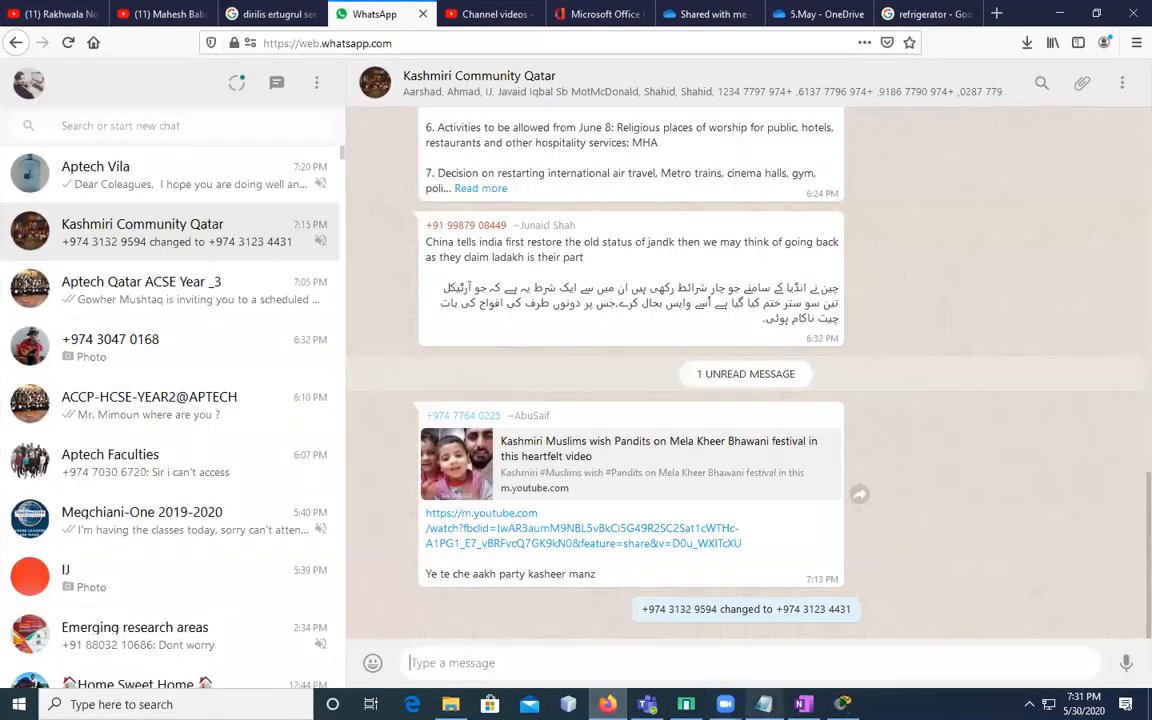
left_click(804, 704)
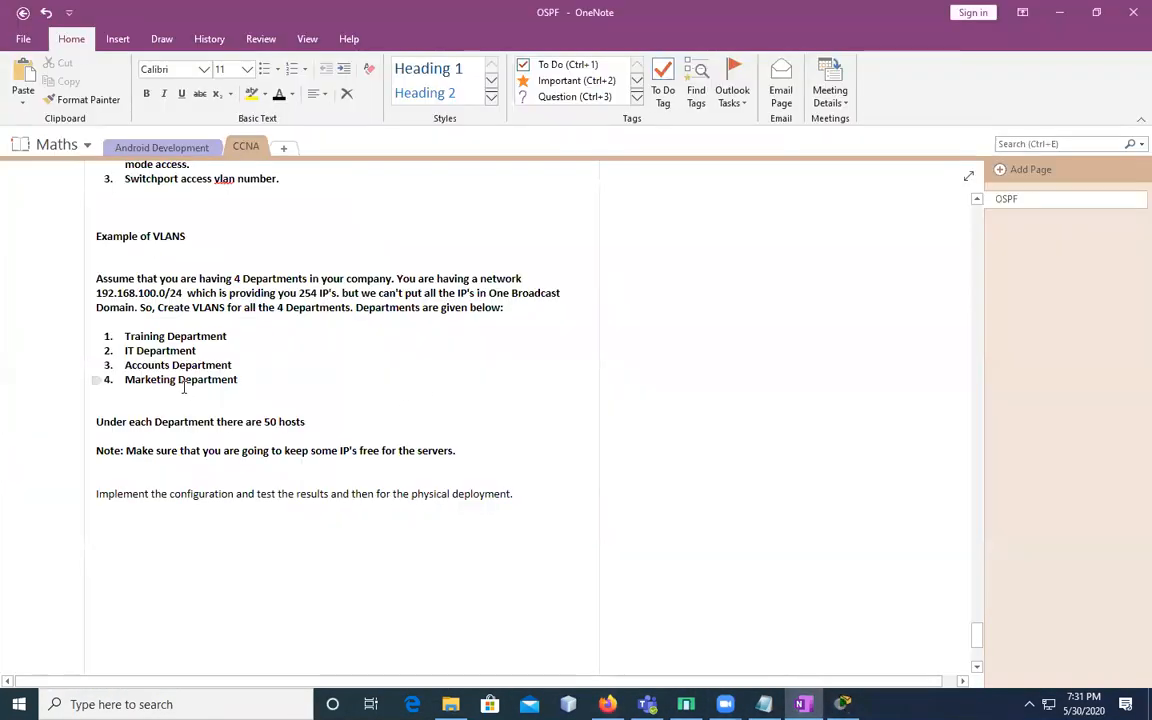
left_click(1059, 12)
left_click(1059, 12)
left_click(481, 481)
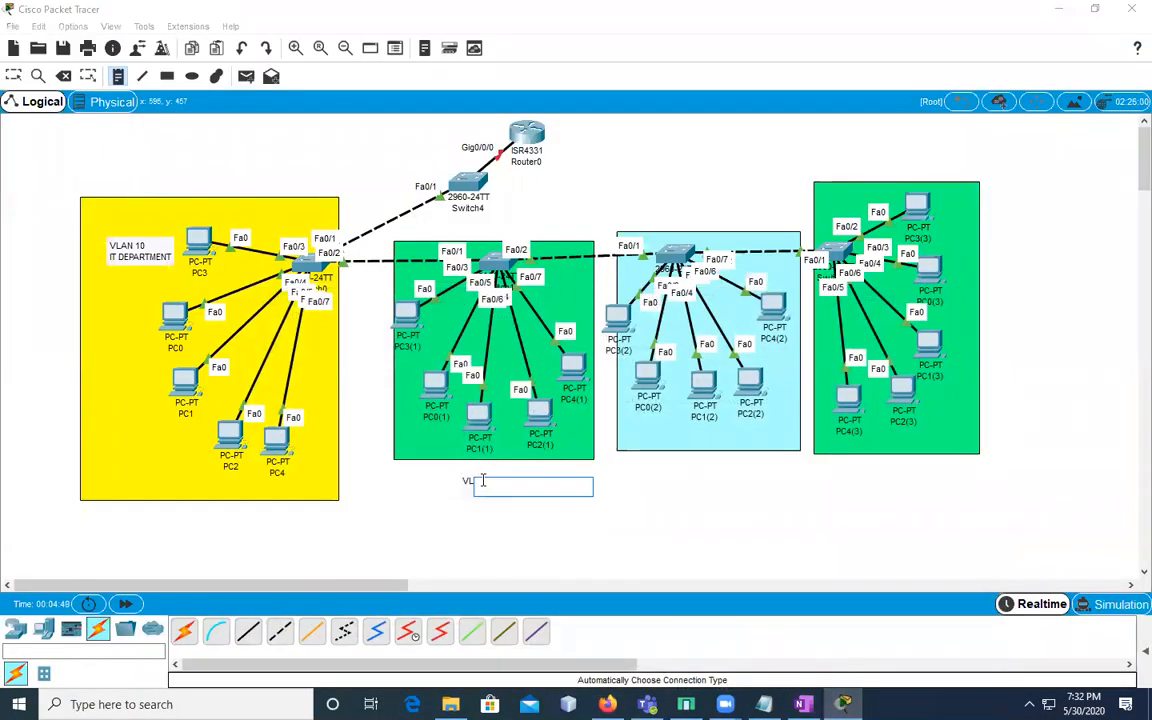
left_click(458, 485)
left_click(468, 482)
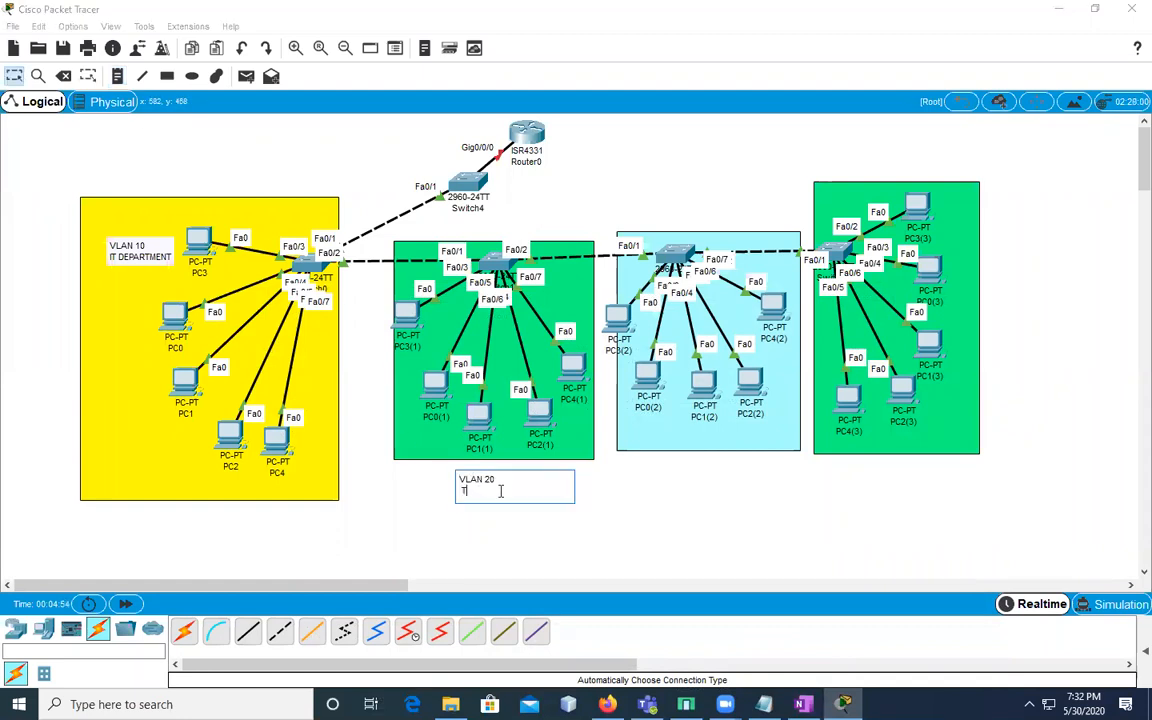
type("Training Department")
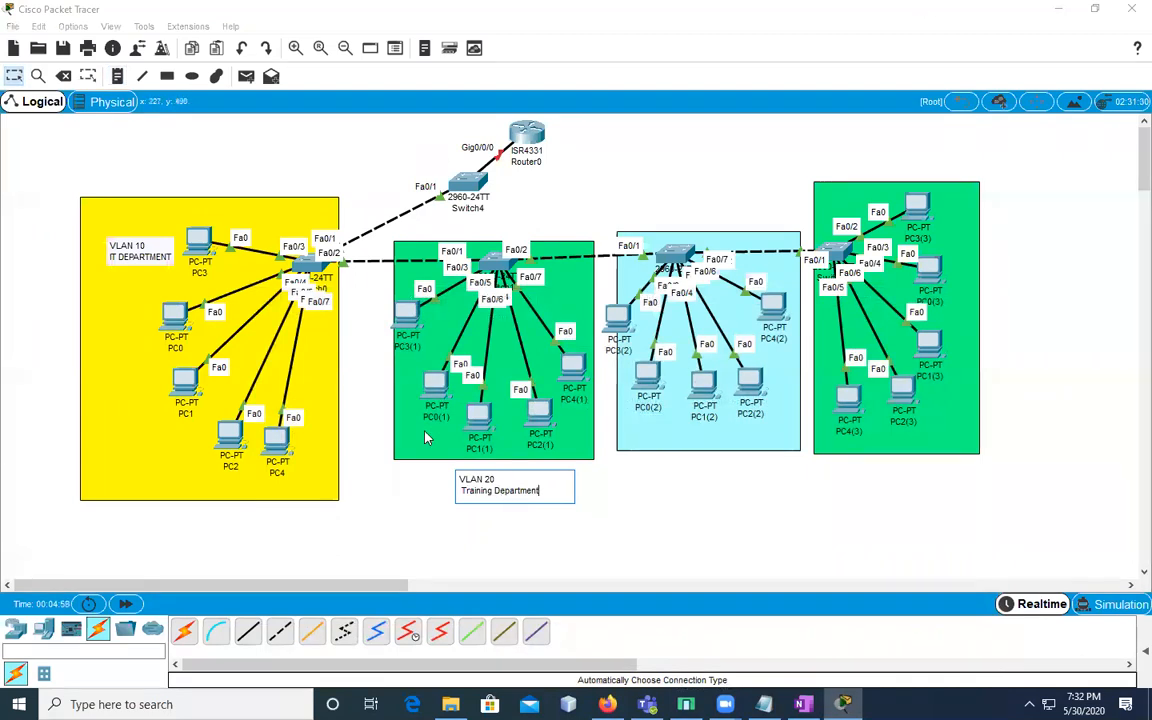
Place a note reading Accounts Department below the light cyan area of Switch2
left_click(118, 77)
left_click(685, 460)
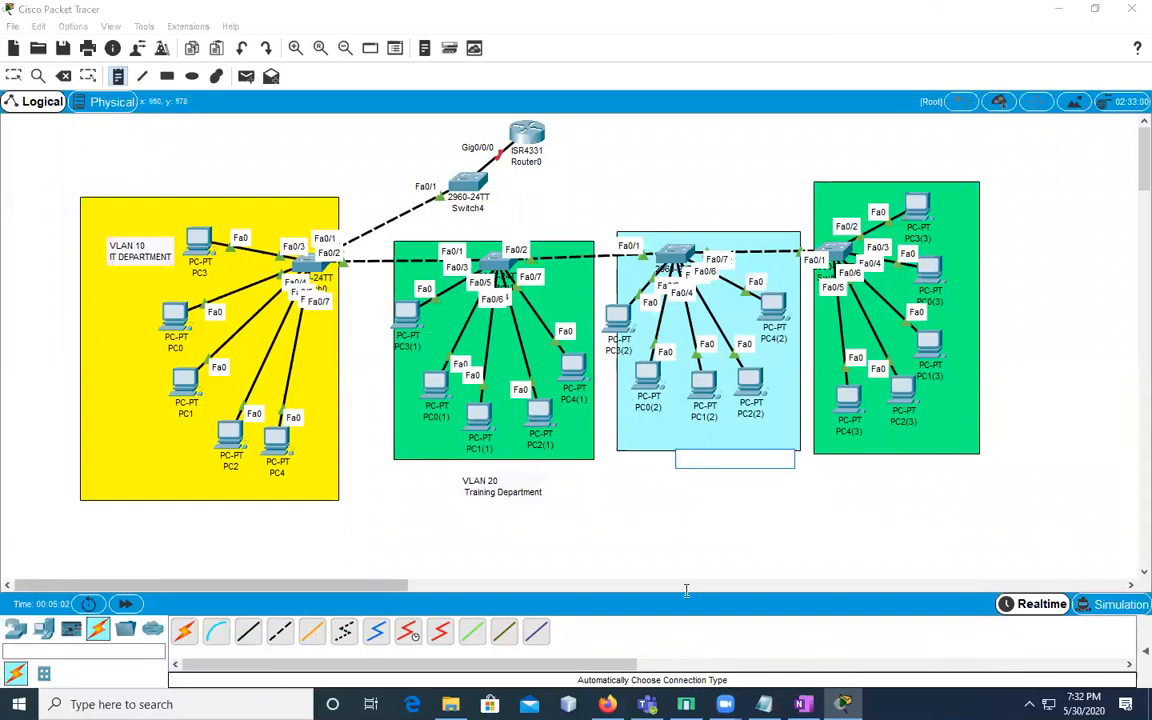
type("AS")
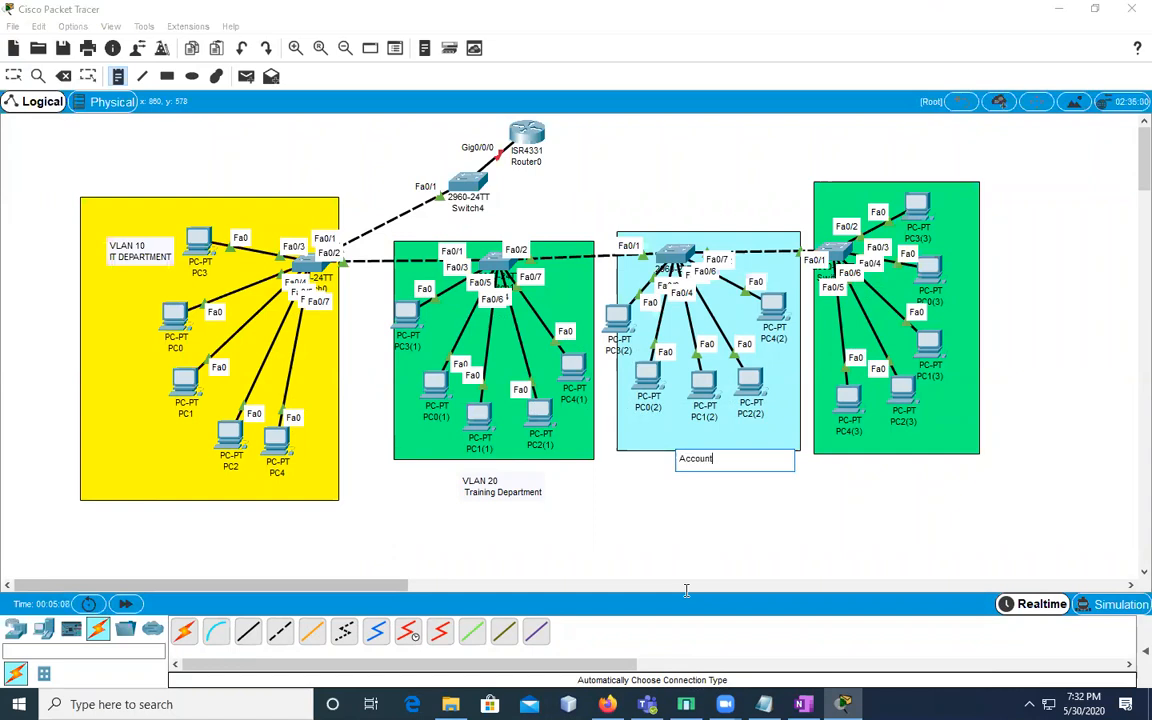
type("counts Department")
Place a note reading Marketing Department below Switch3's green area
left_click(857, 462)
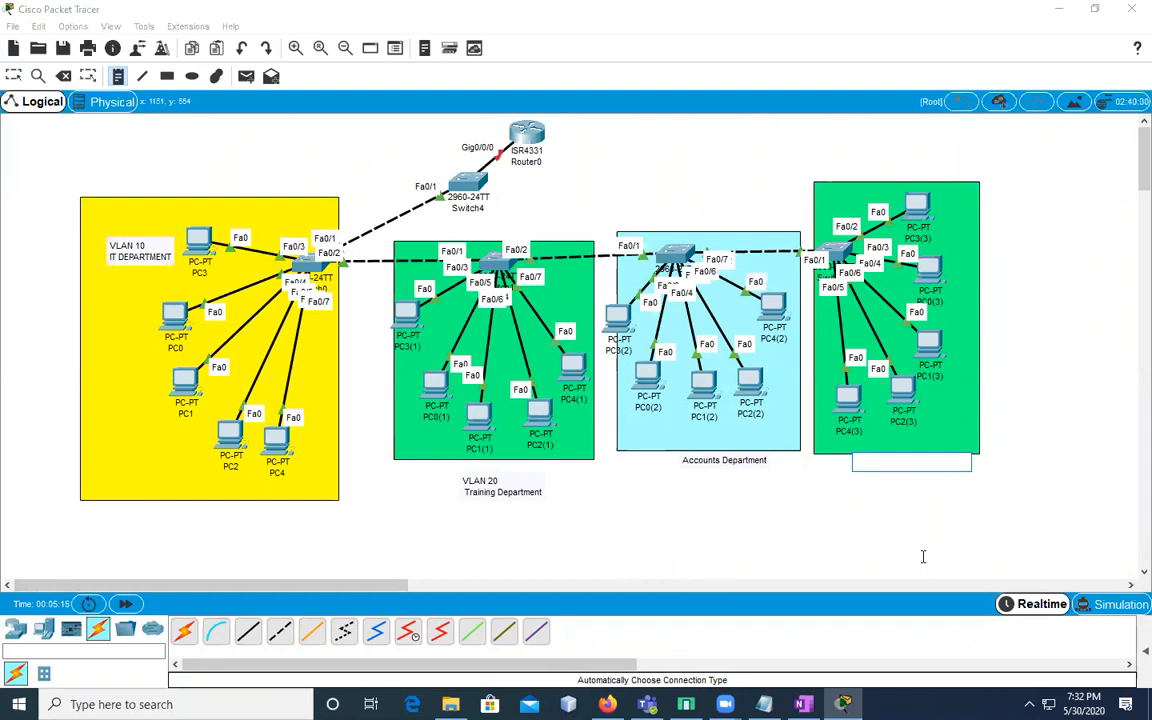
type("mARKETING")
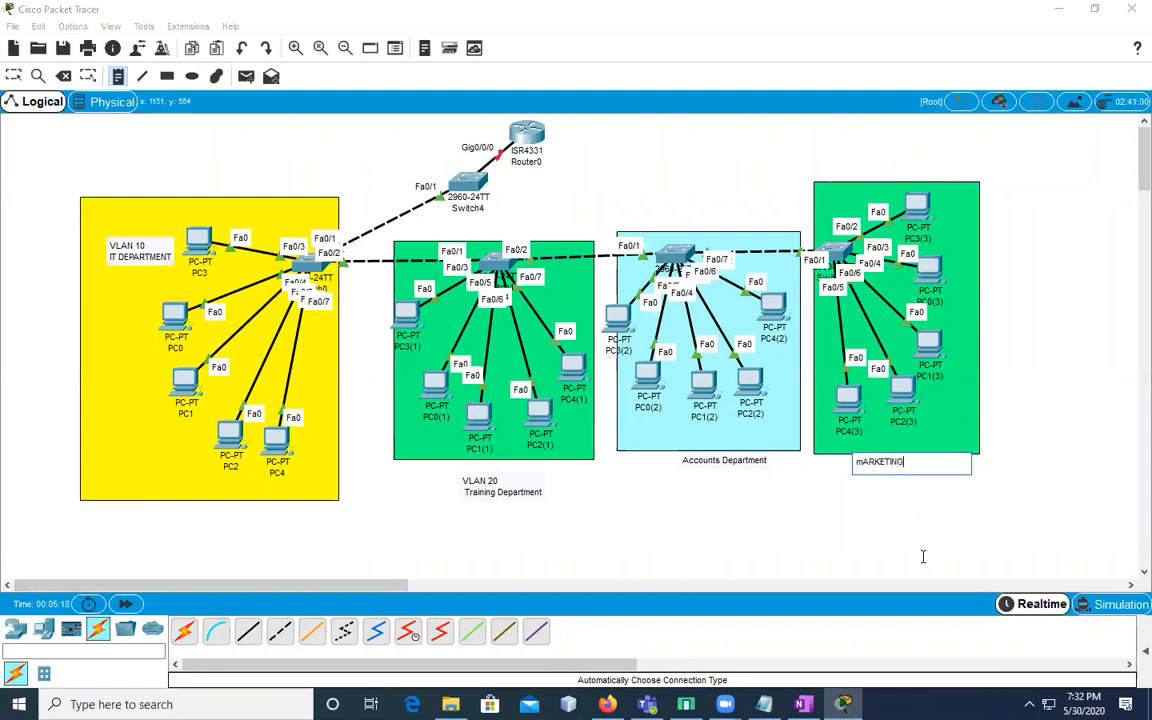
key("BackSpace")
key("BackSpace")
key("BackSpace")
key("BackSpace")
key("BackSpace")
key("BackSpace")
type("Marketing Departmen")
Insert VLAN 30 as a line above Accounts Department in the note below Switch2's light cyan area
left_click(13, 76)
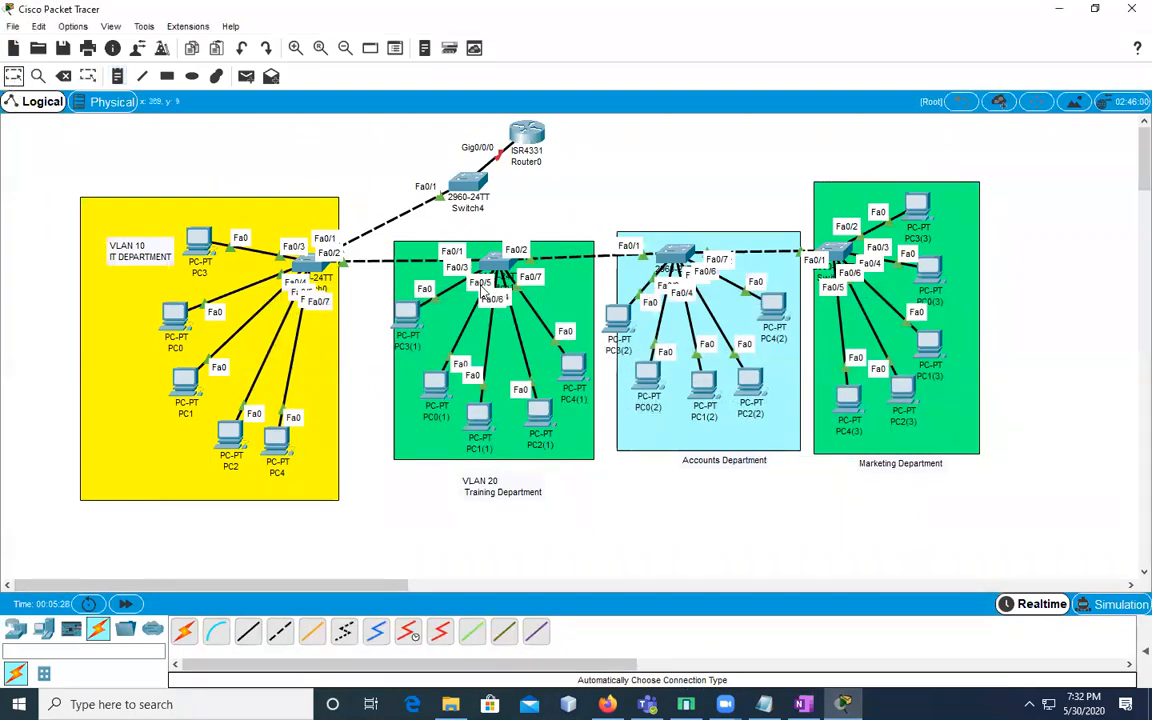
double_click(708, 461)
key("Home")
key("Return")
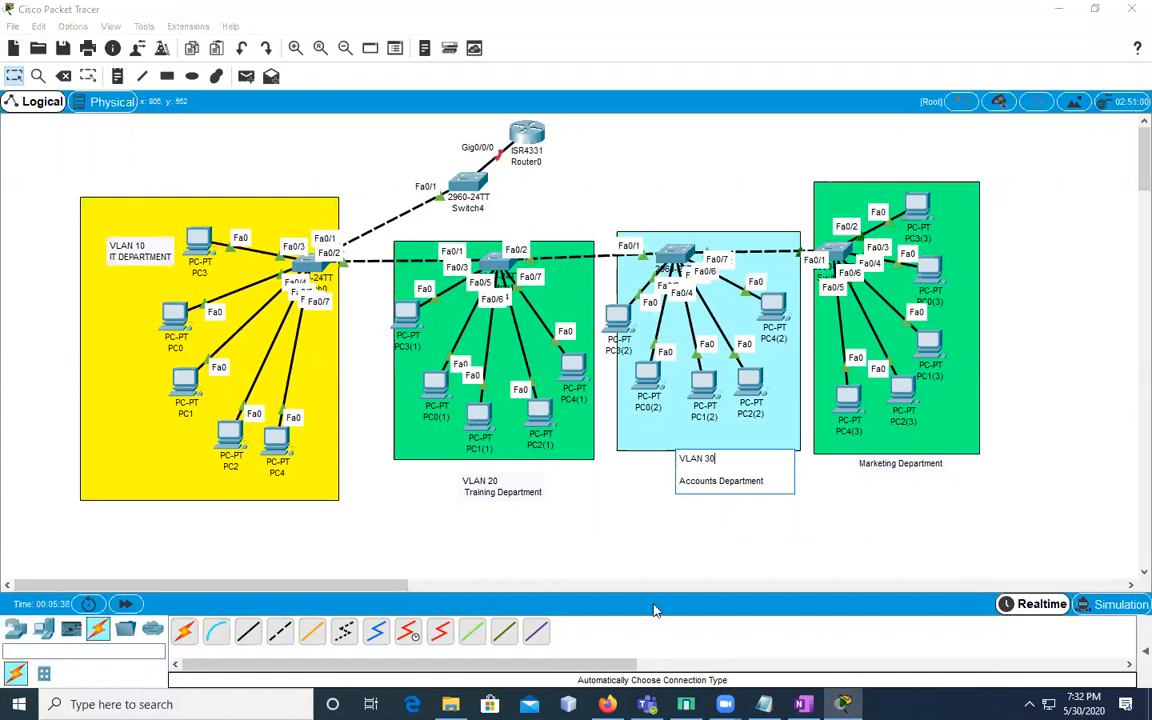
Insert VLAN 40 as a line above Marketing Department in the note below Switch3's green area
double_click(859, 461)
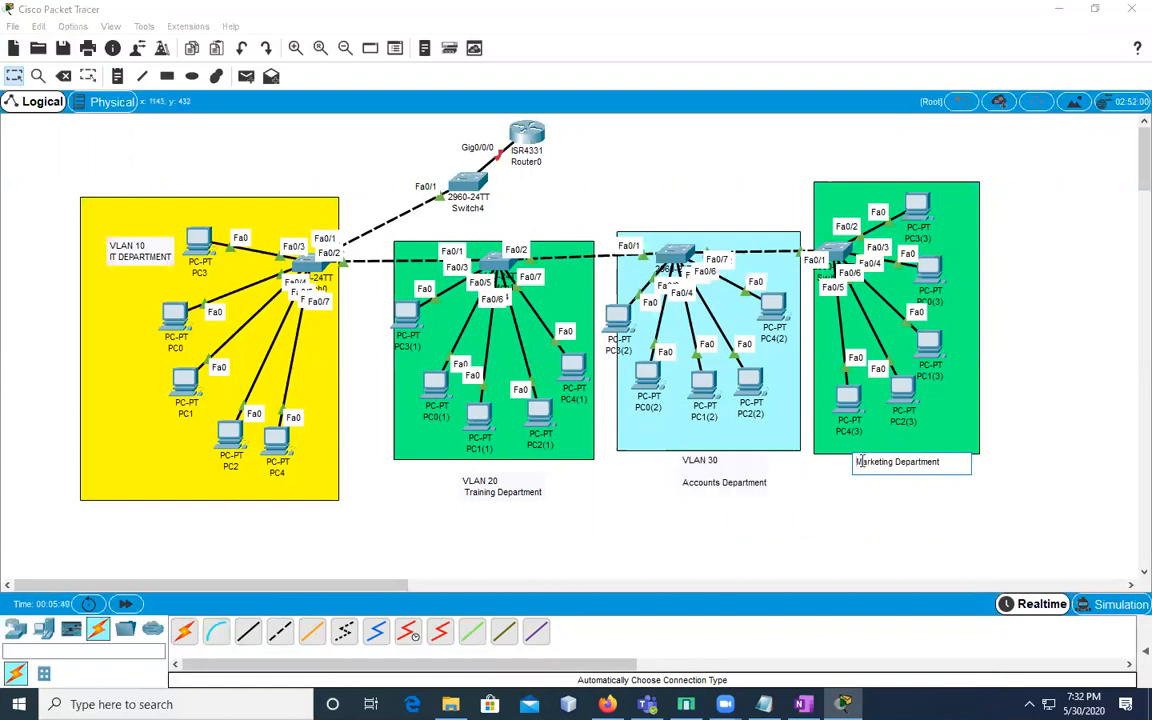
key("Return")
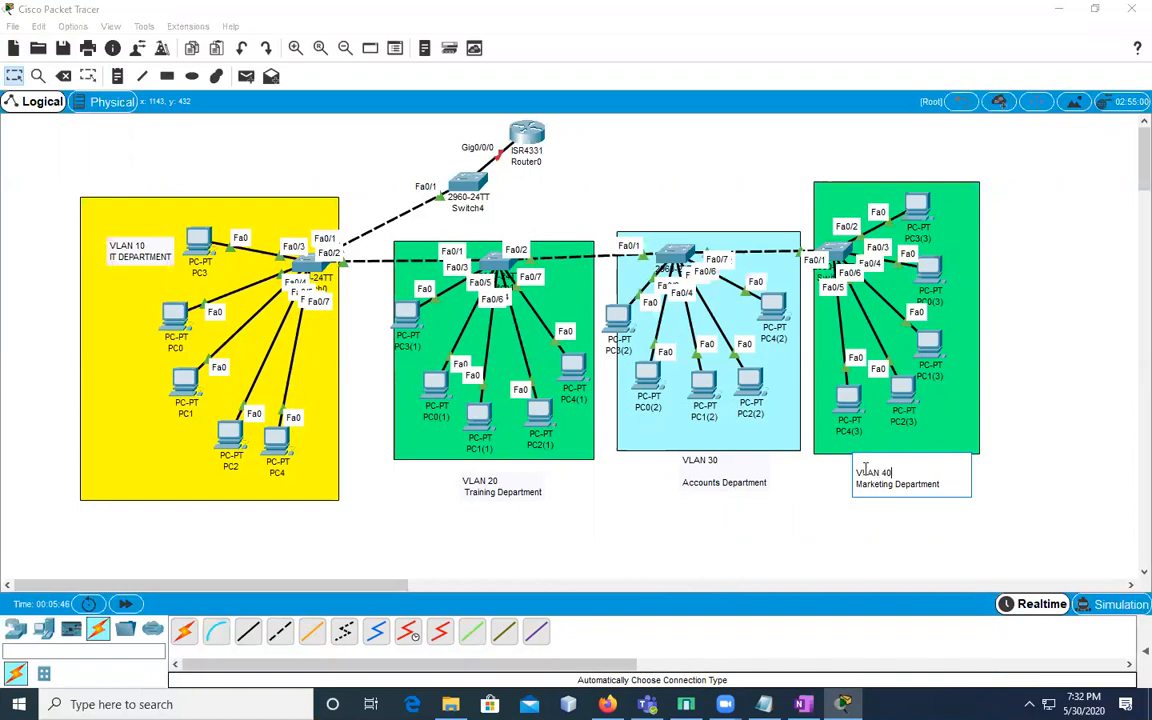
left_click(14, 77)
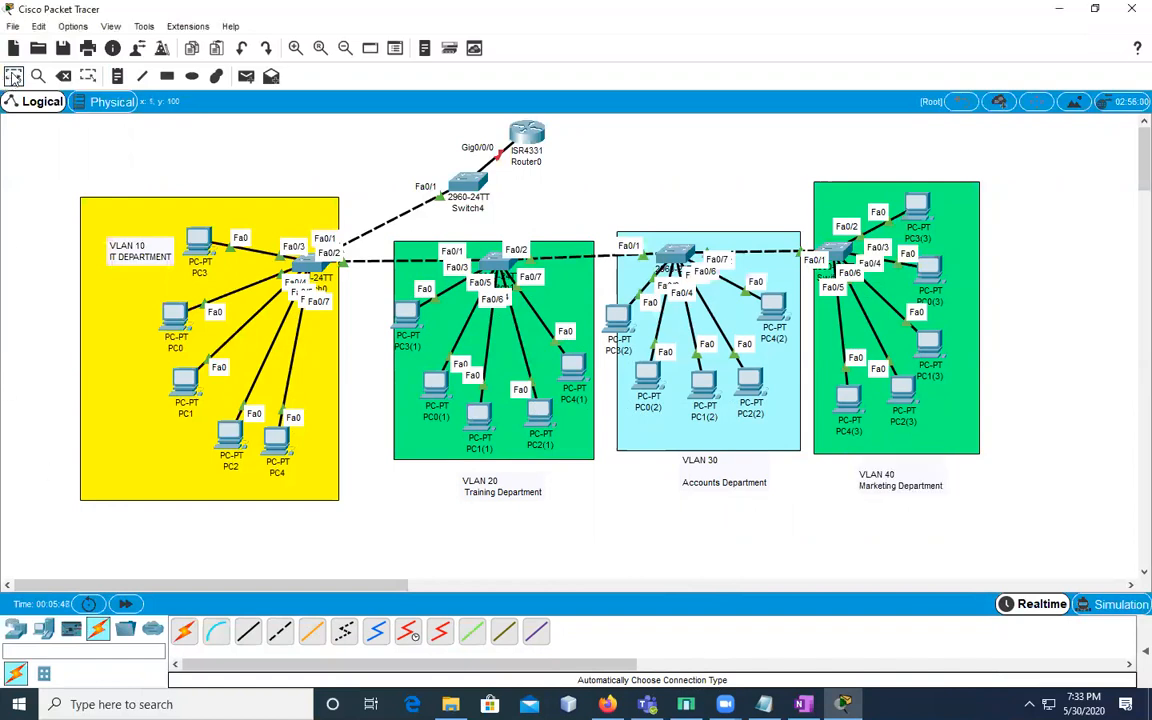
Shift the VLAN 20, VLAN 30 and VLAN 40 notes slightly so they sit neatly under their coloured areas
left_click_drag(486, 492, 476, 488)
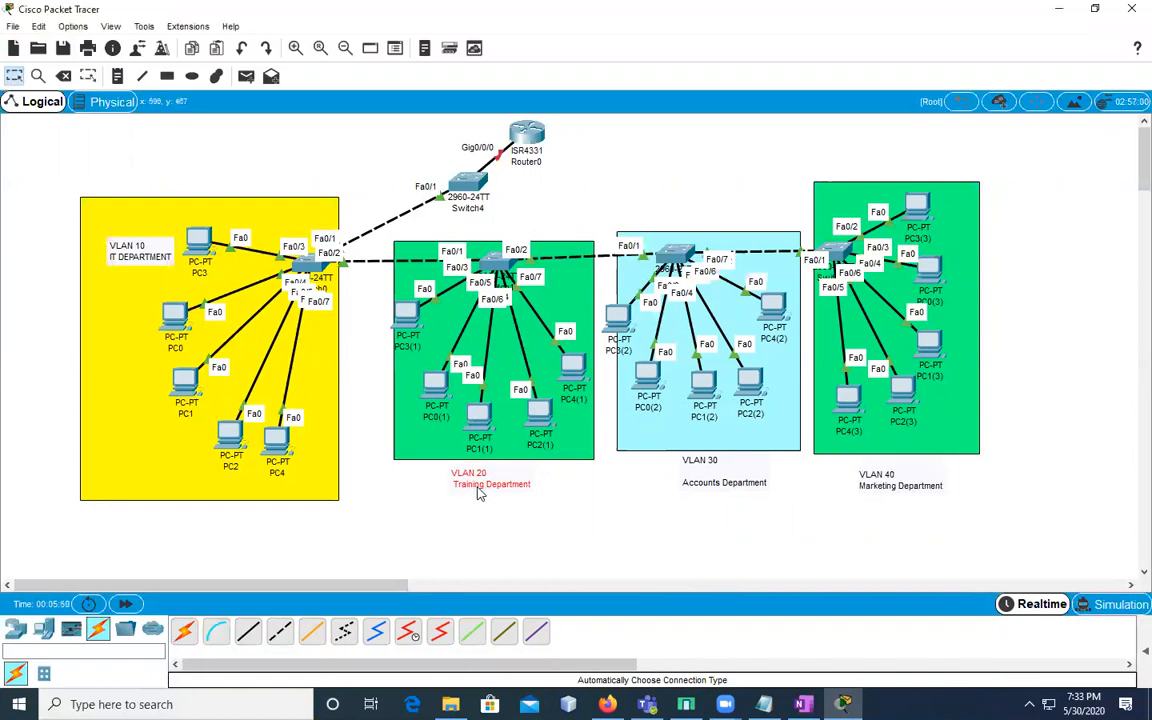
left_click_drag(713, 490, 697, 491)
mouse_move(874, 492)
left_mouse_down()
mouse_move(856, 487)
mouse_move(869, 489)
left_mouse_up()
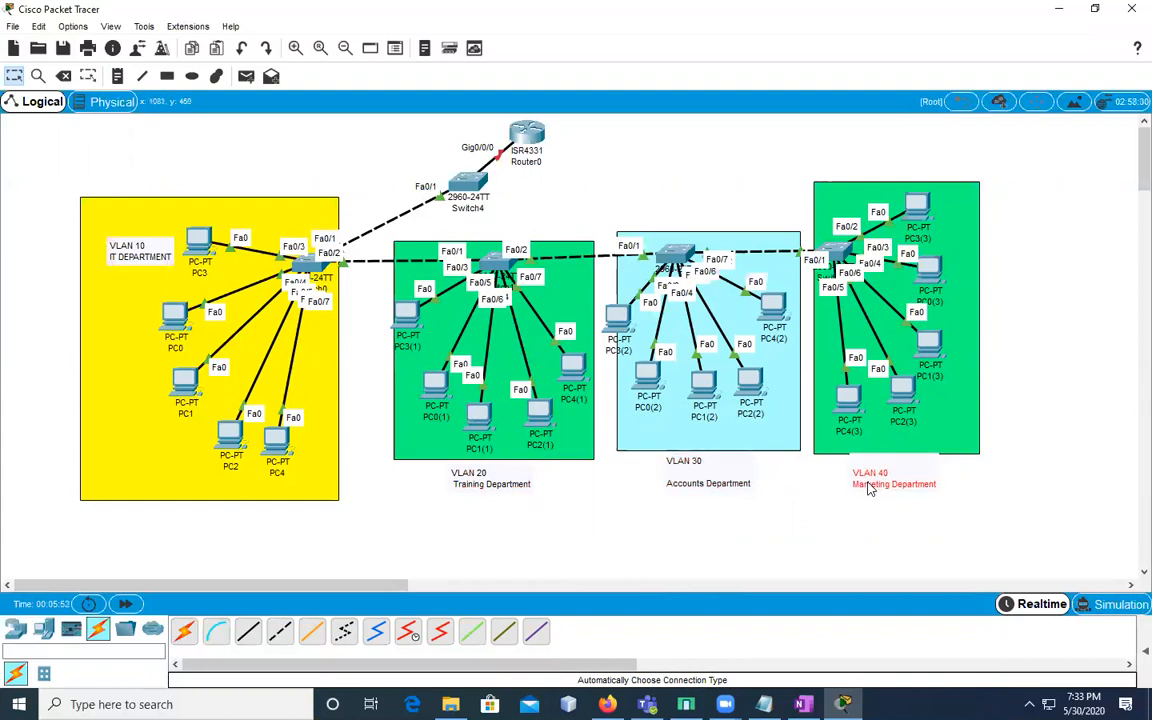
Place a note reading 192.168.100.0/24 in the empty space beside Router0, above the Accounts area
left_click(167, 77)
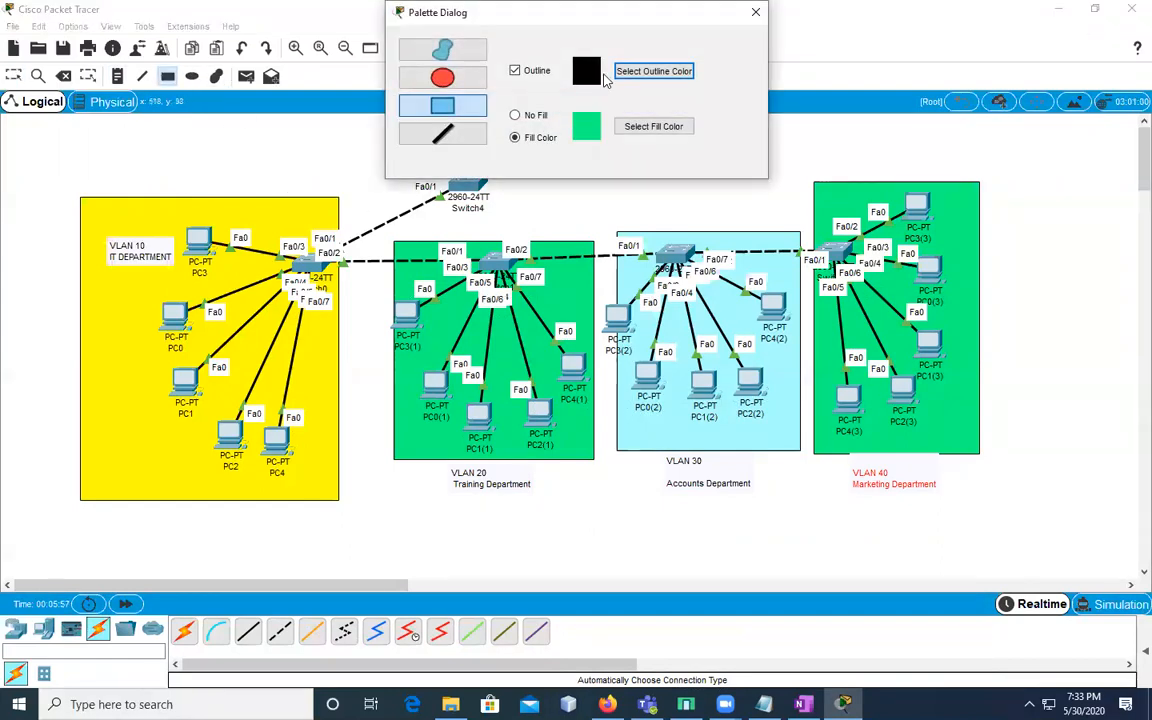
left_click(681, 10)
left_click(117, 76)
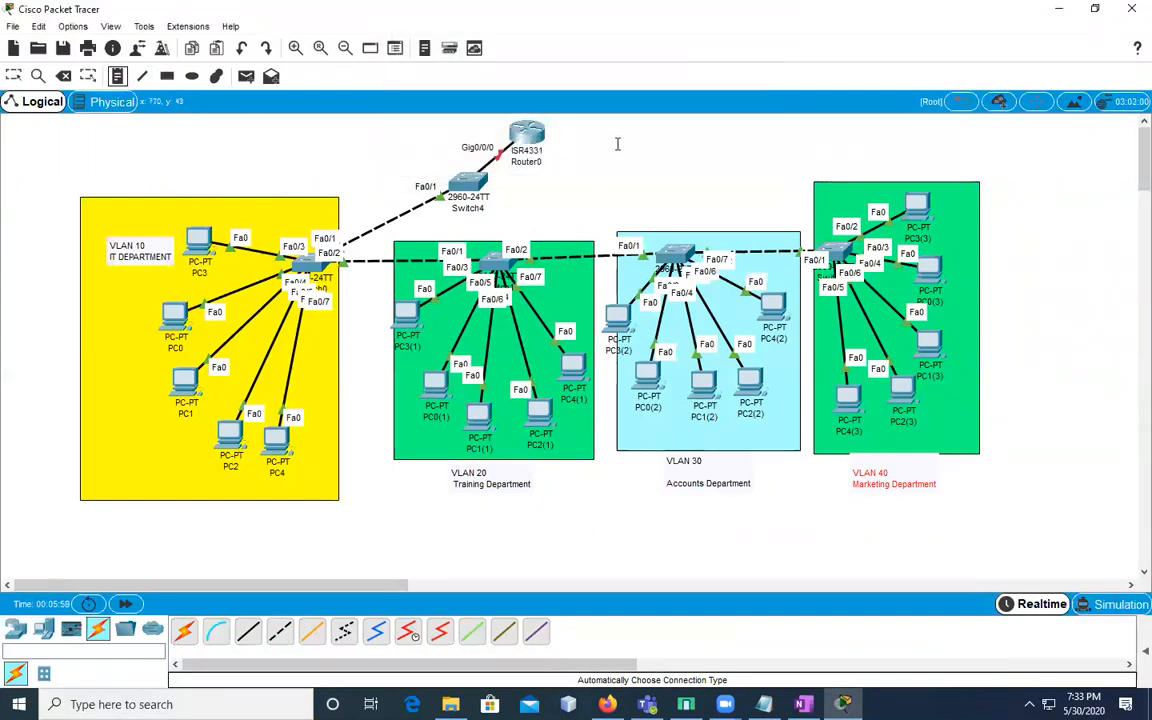
left_click(617, 145)
type("192.168.100.0")
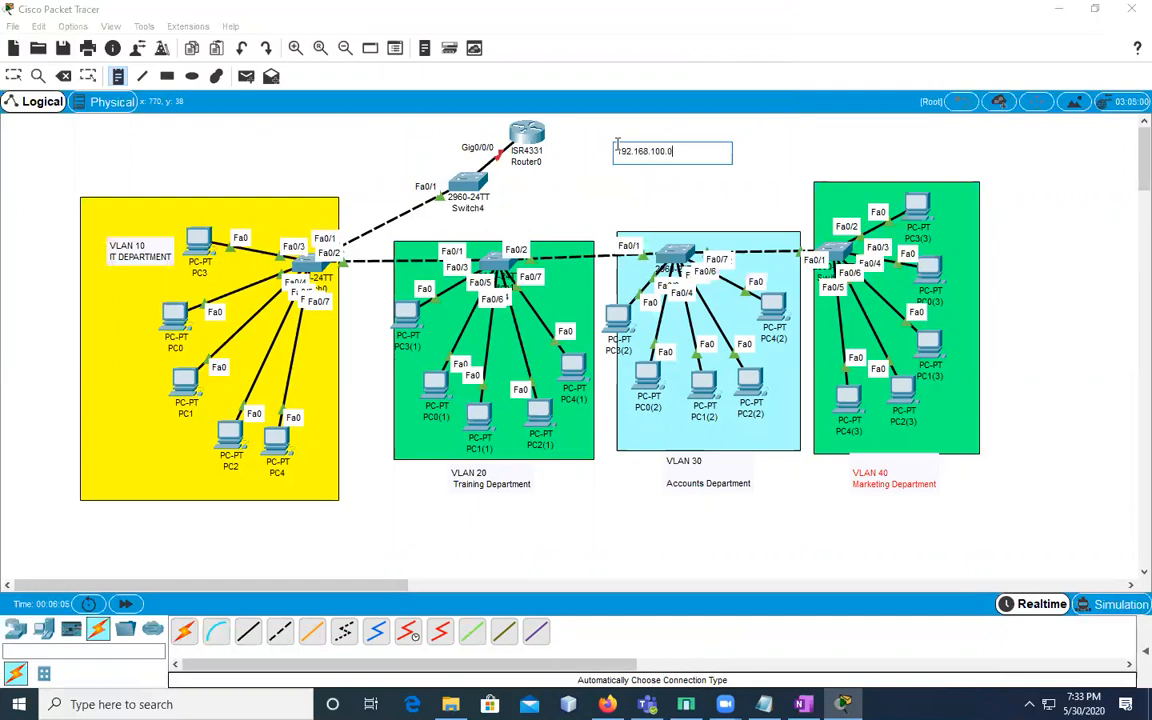
type("/24")
key("Return")
left_click_drag(688, 154, 617, 152)
left_click(685, 168)
left_click(646, 180)
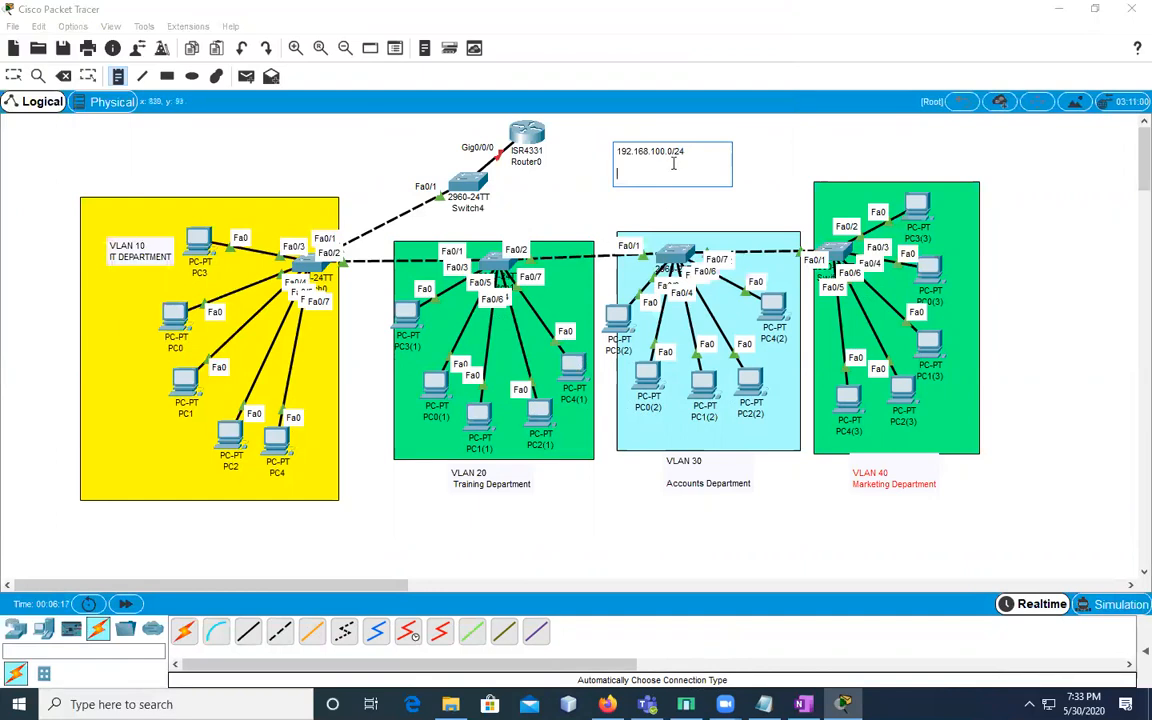
left_click_drag(686, 152, 306, 261)
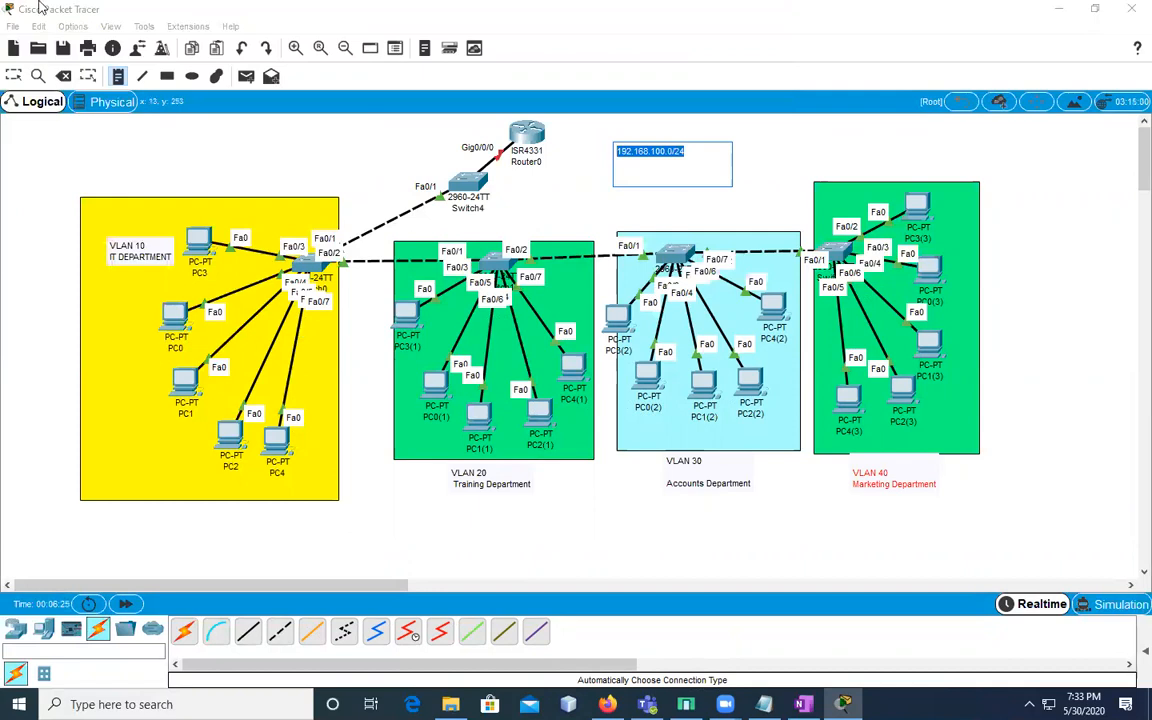
left_click(14, 77)
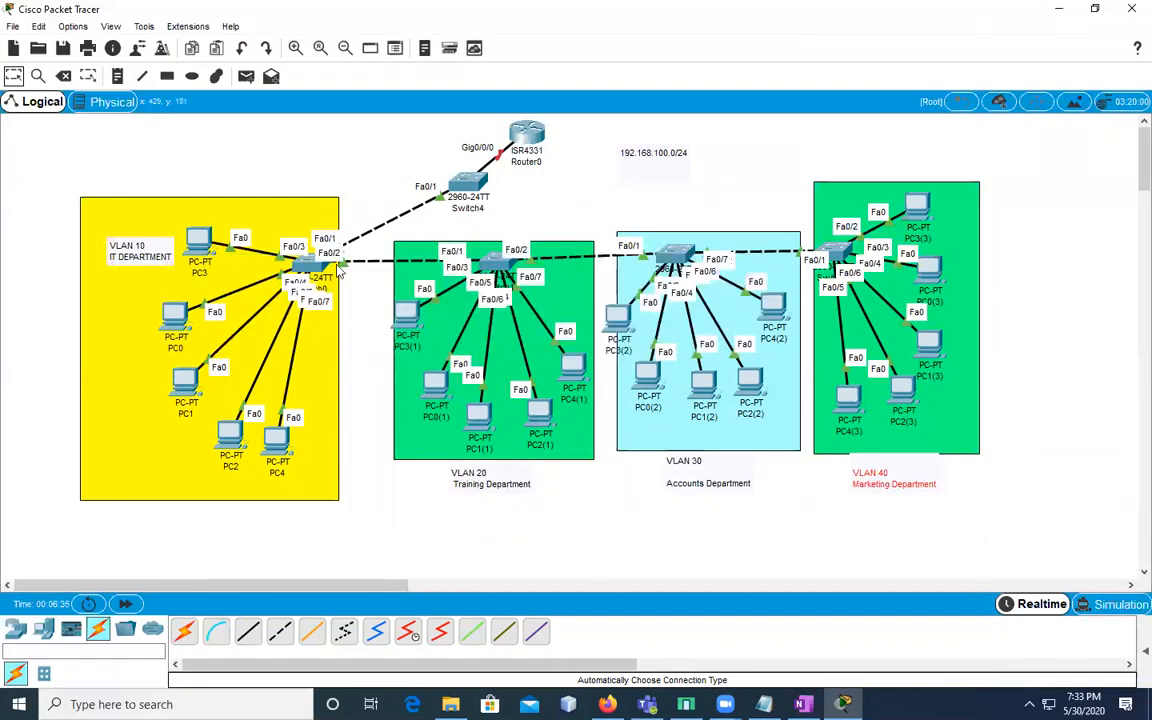
Add a Server-PT at the upper edge of the yellow IT area and cable it to Switch0 with an automatically chosen connection
left_click(43, 630)
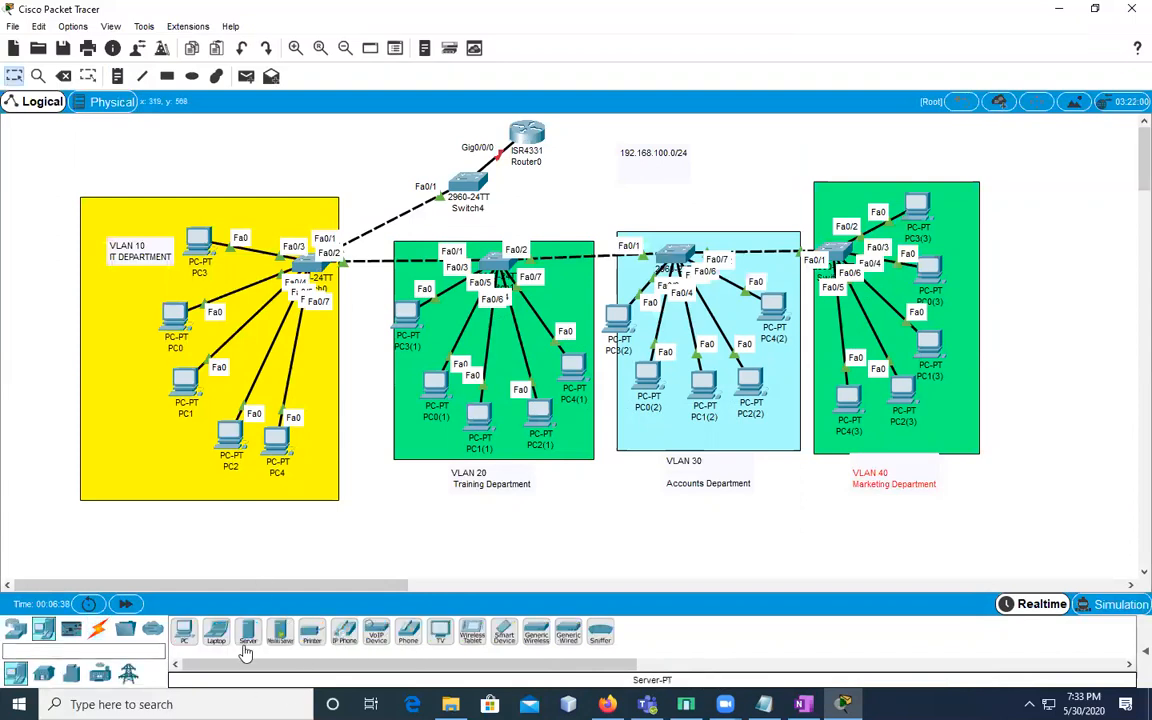
left_click_drag(250, 632, 246, 185)
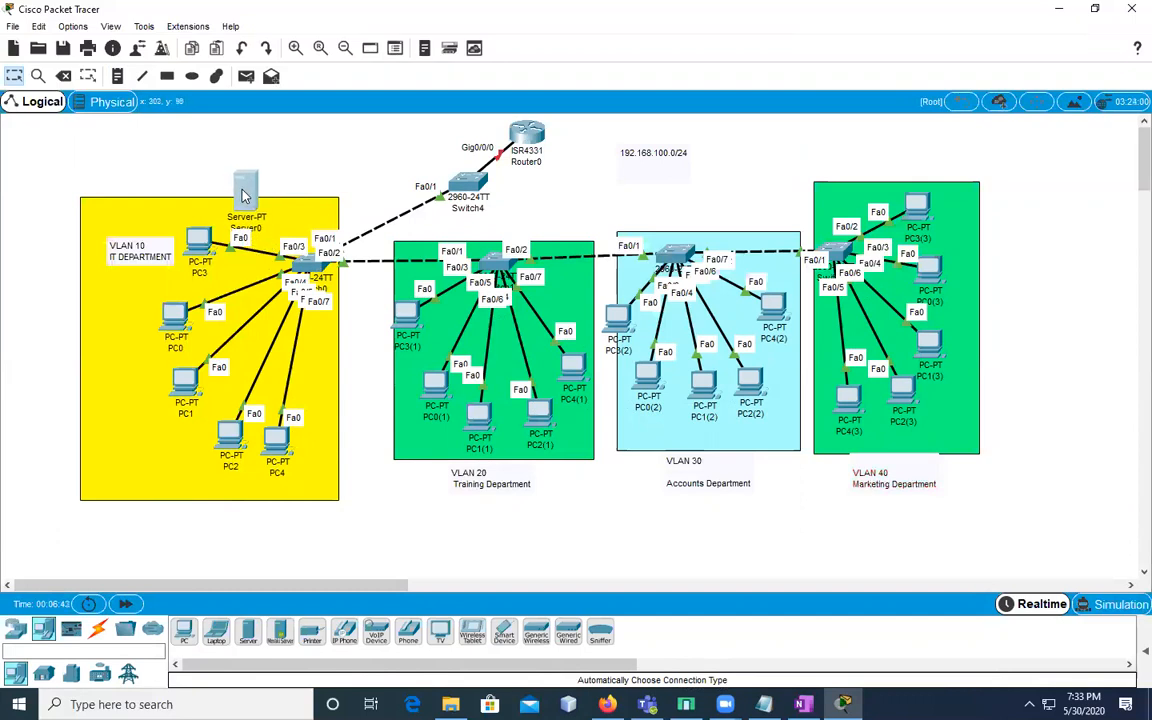
left_click(117, 76)
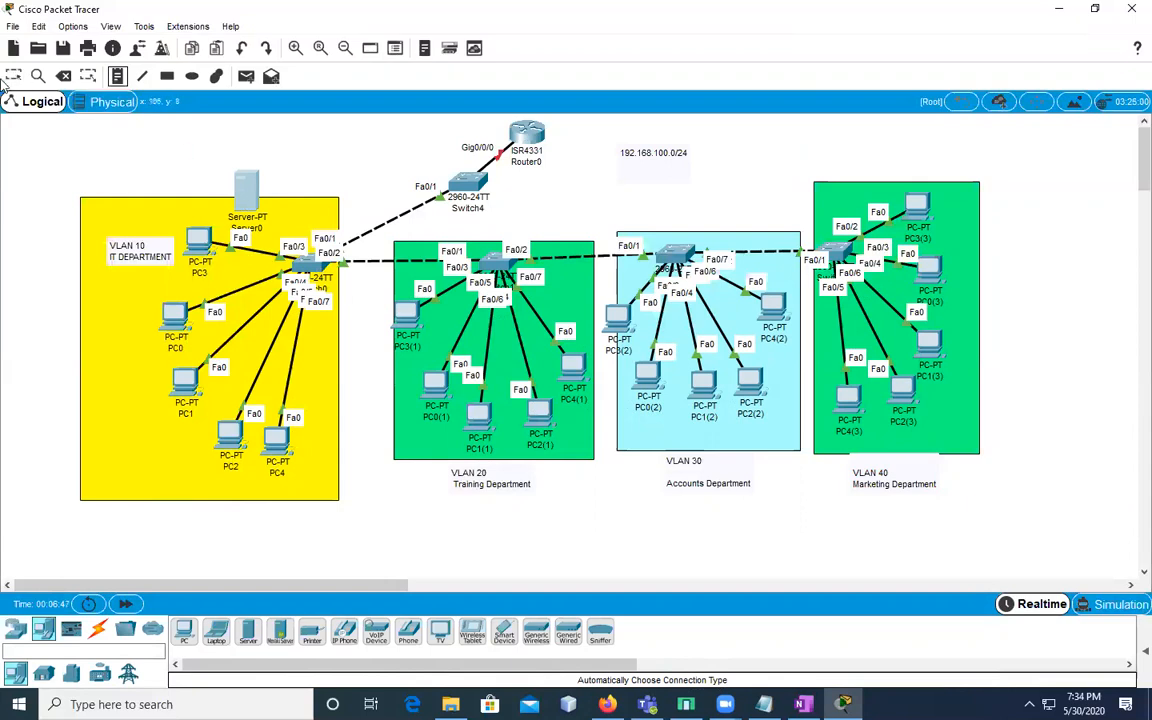
left_click(97, 628)
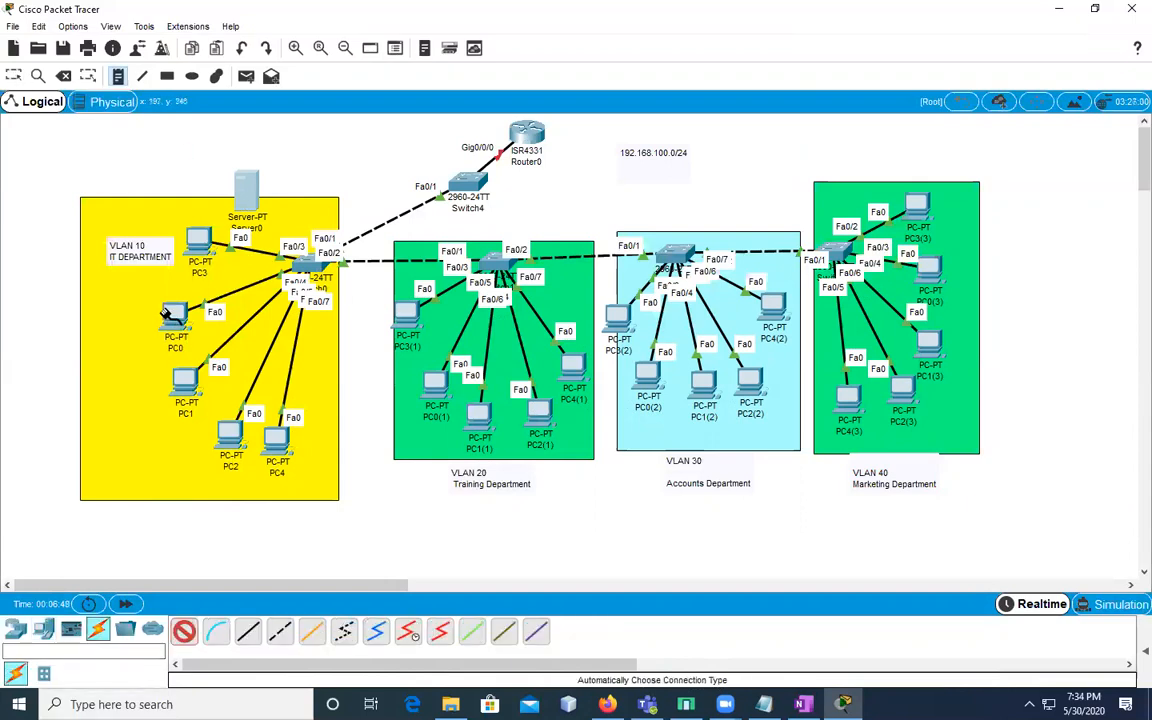
left_click(252, 197)
left_click(297, 262)
Open the new server's global settings and switch its IPv4 gateway/DNS configuration to static
left_click(250, 192)
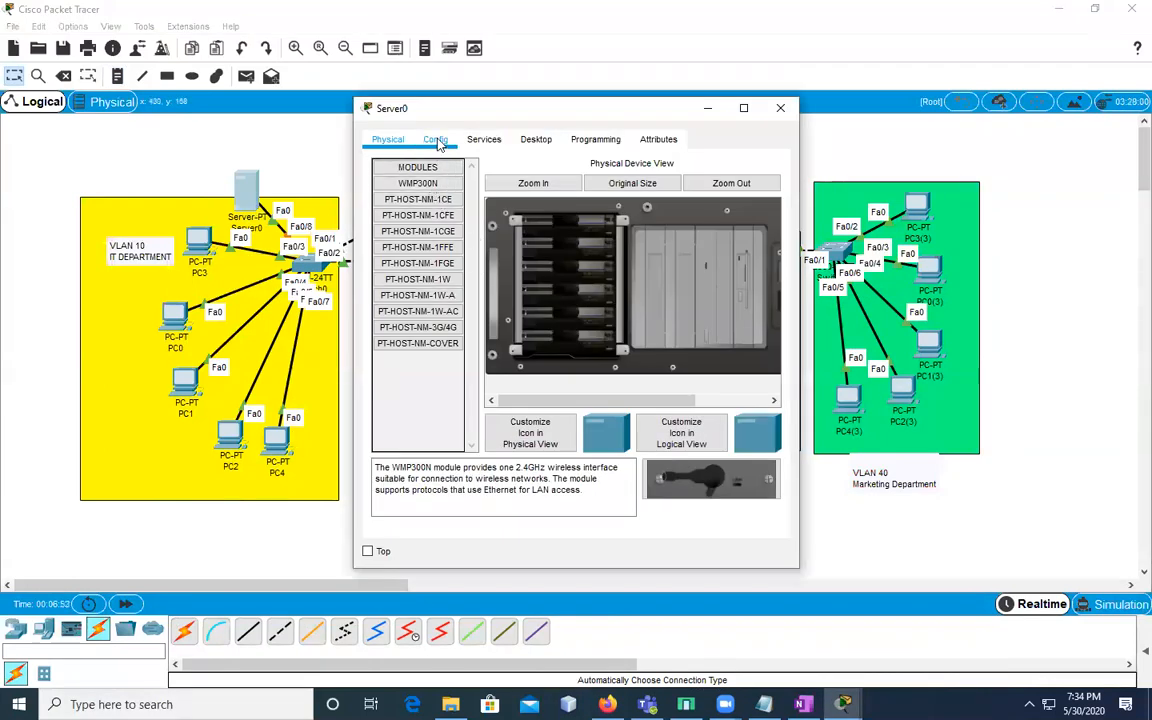
left_click(437, 140)
left_click(541, 258)
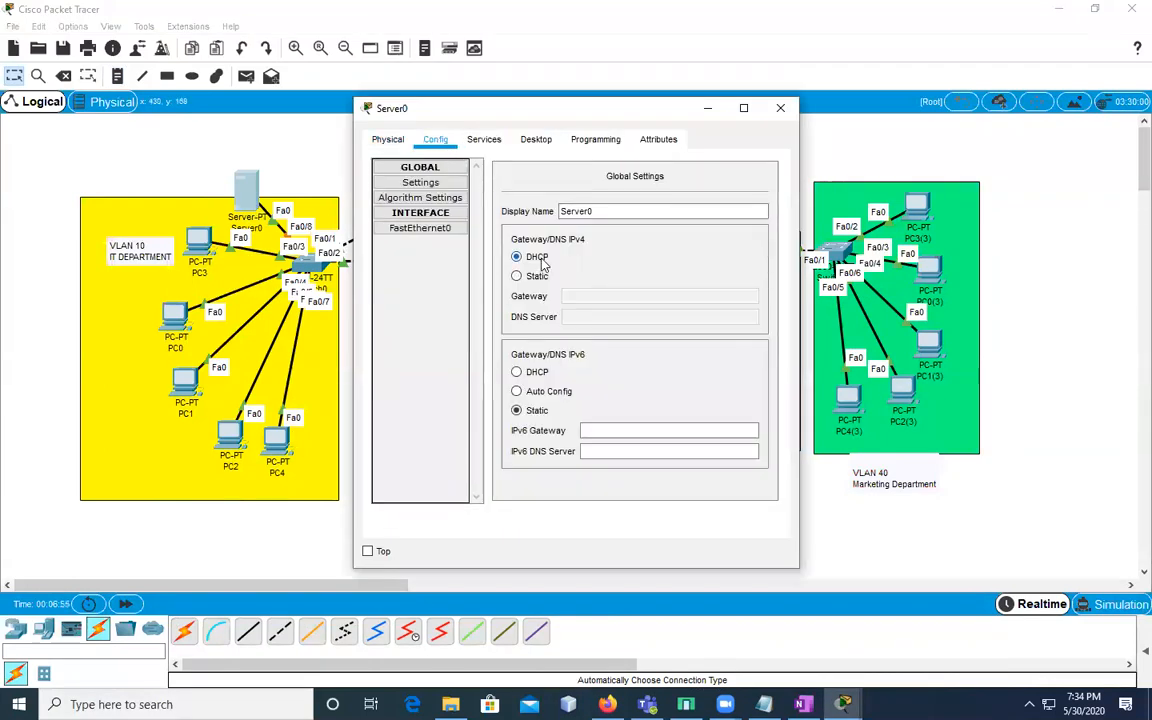
left_click(535, 276)
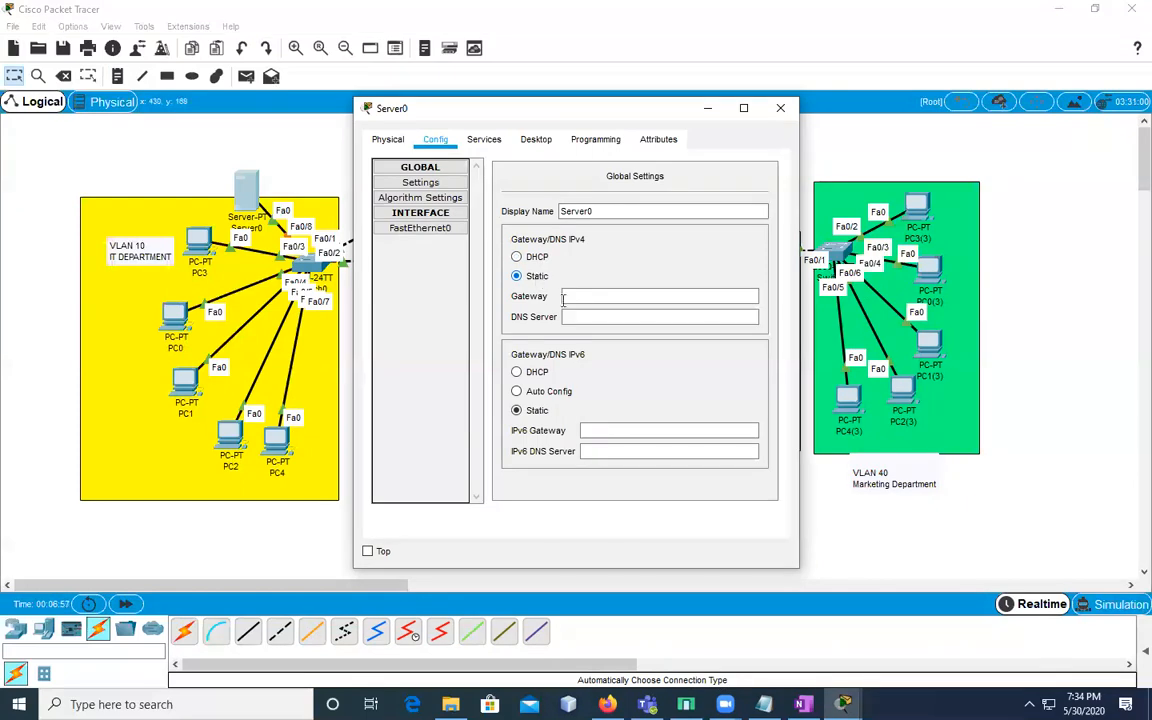
Check the server's DHCP service settings, and enter 192.168.10.1 as its IPv4 gateway in the global settings
left_click(484, 140)
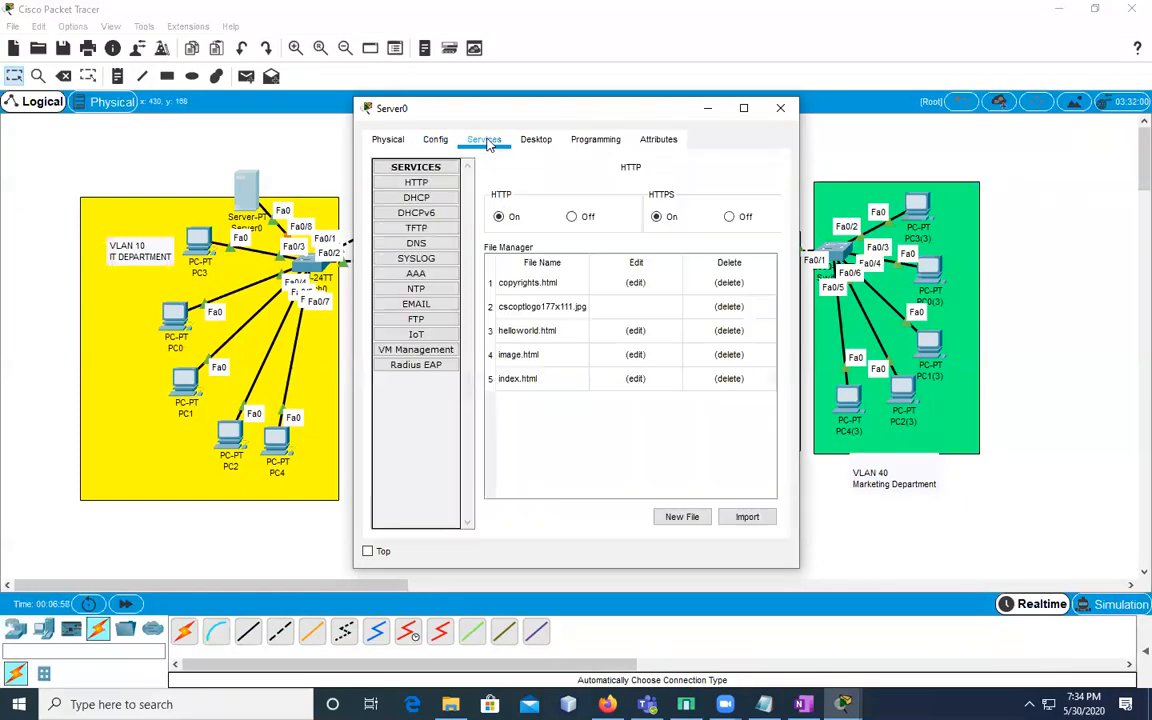
left_click(418, 199)
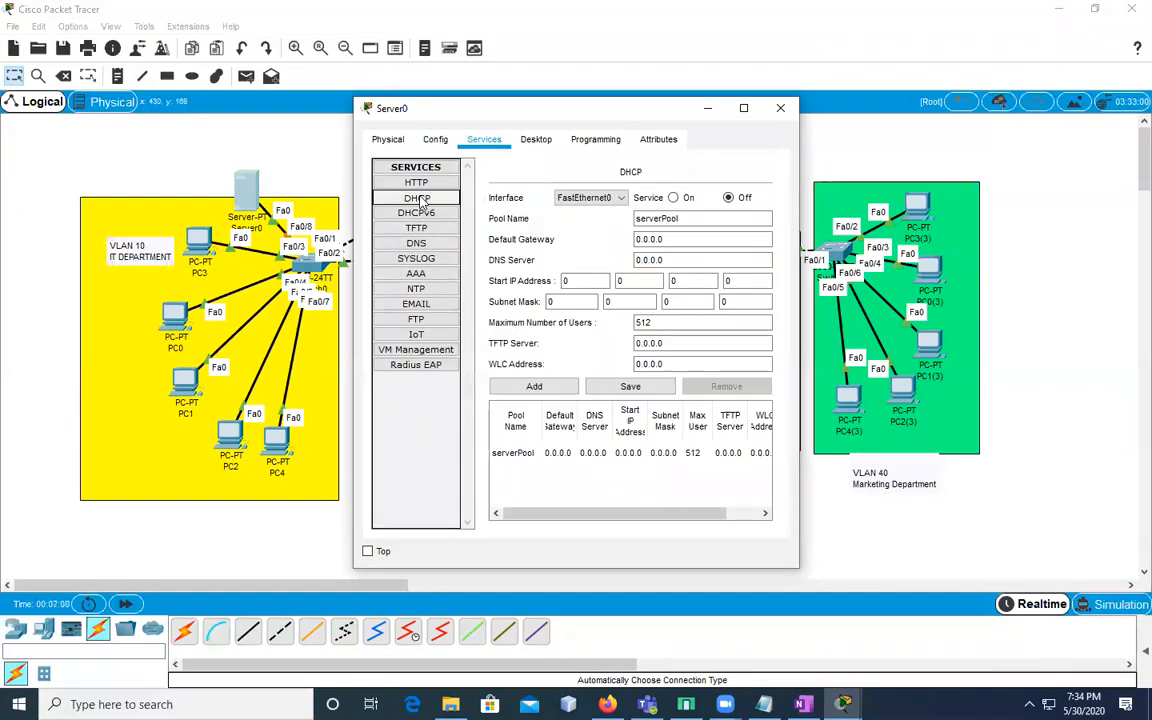
left_click(388, 139)
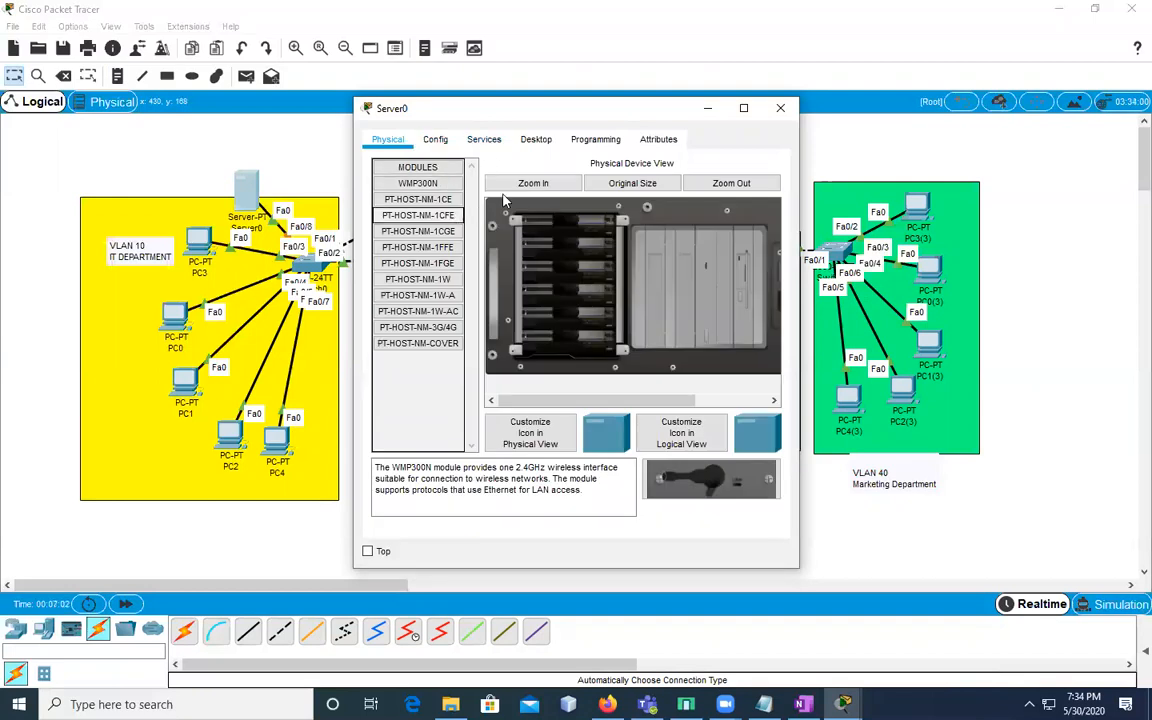
left_click(449, 143)
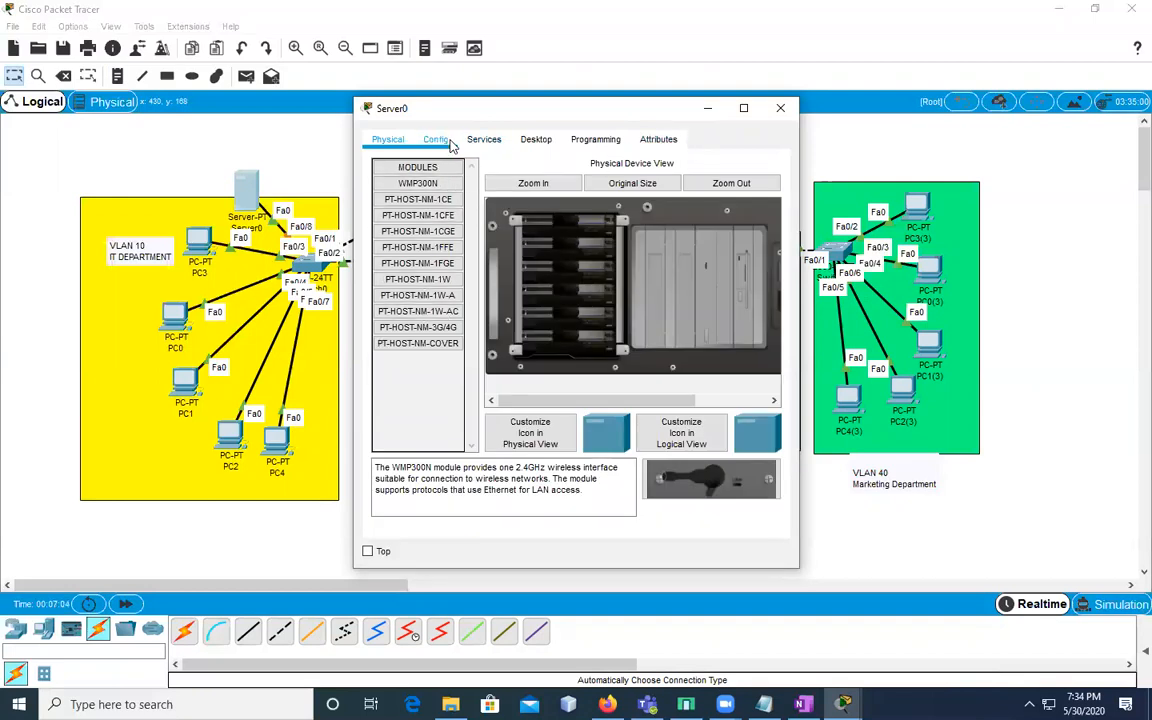
left_click(567, 296)
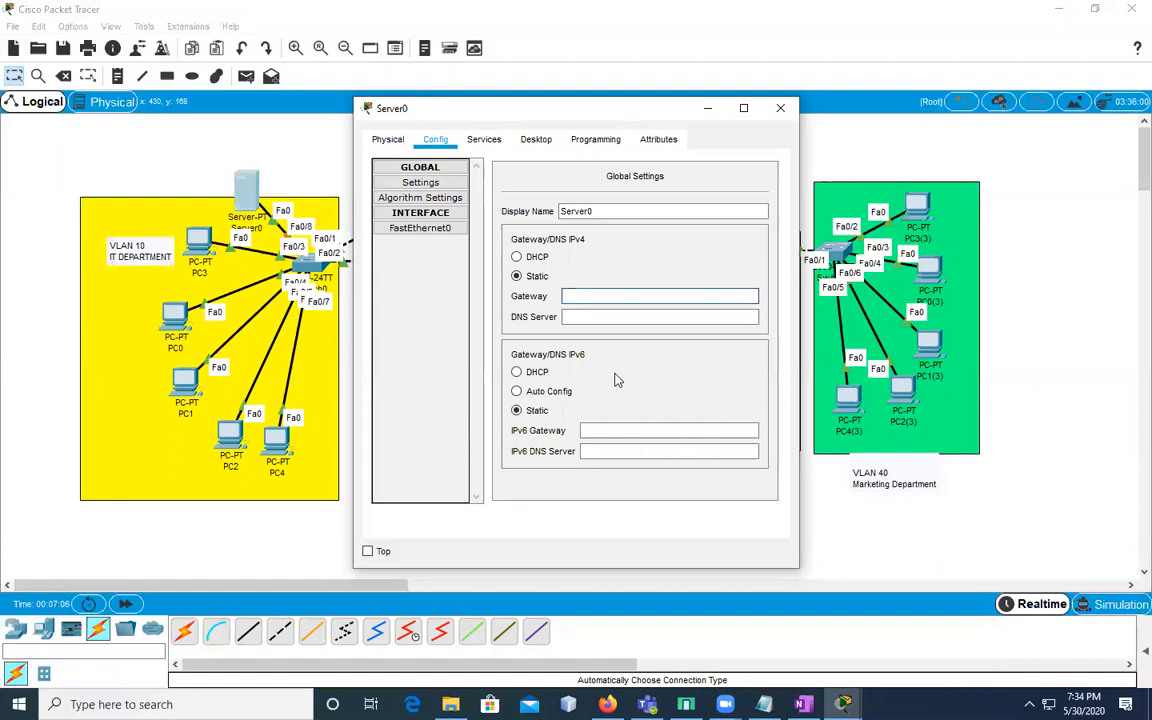
type("192.168.10.1")
key("Tab")
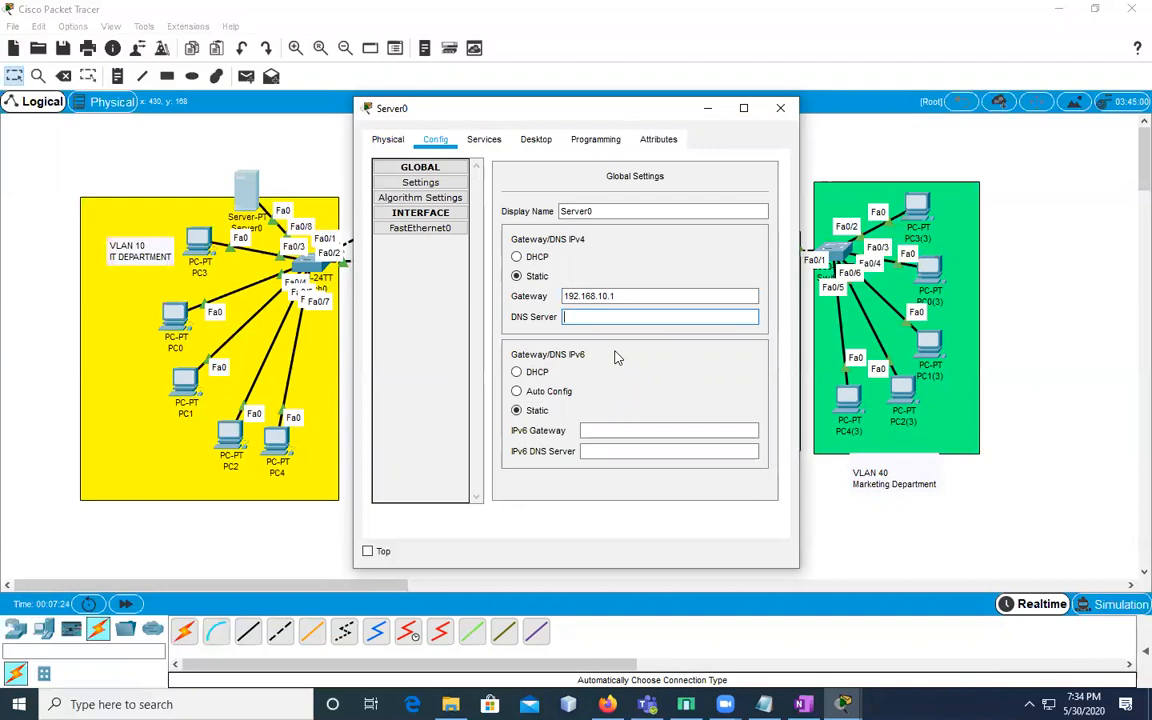
Enter 192.168.10.11 as the server's IPv4 DNS server
left_click(392, 142)
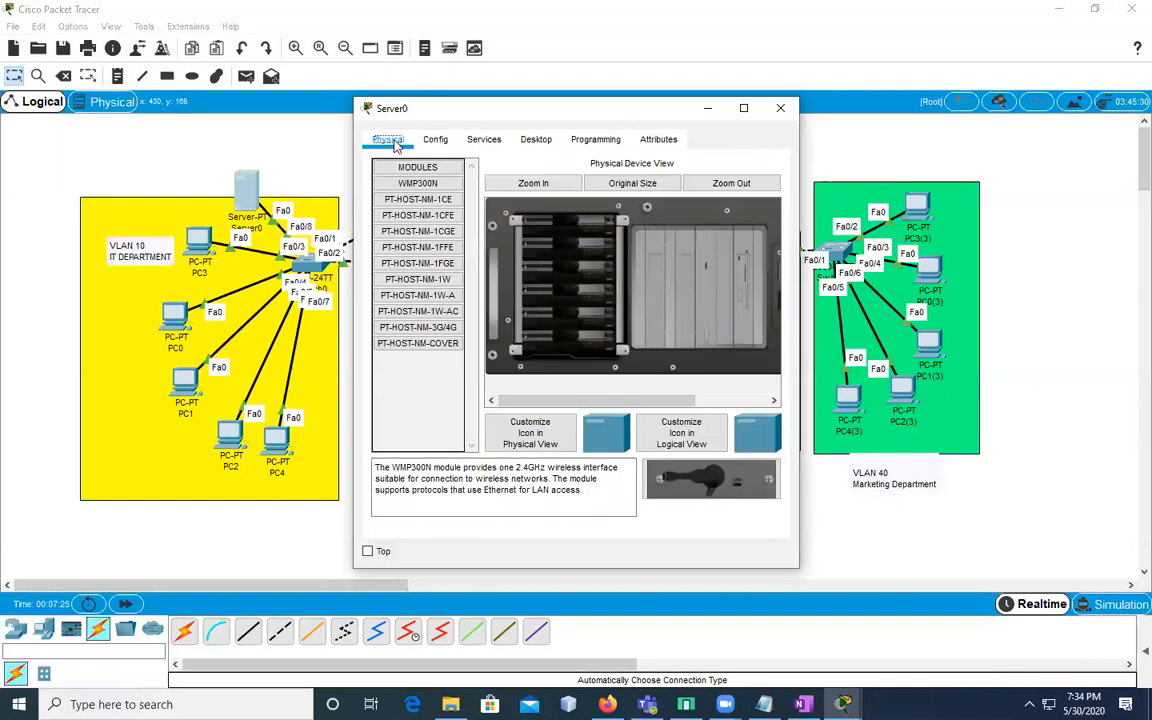
left_click(450, 143)
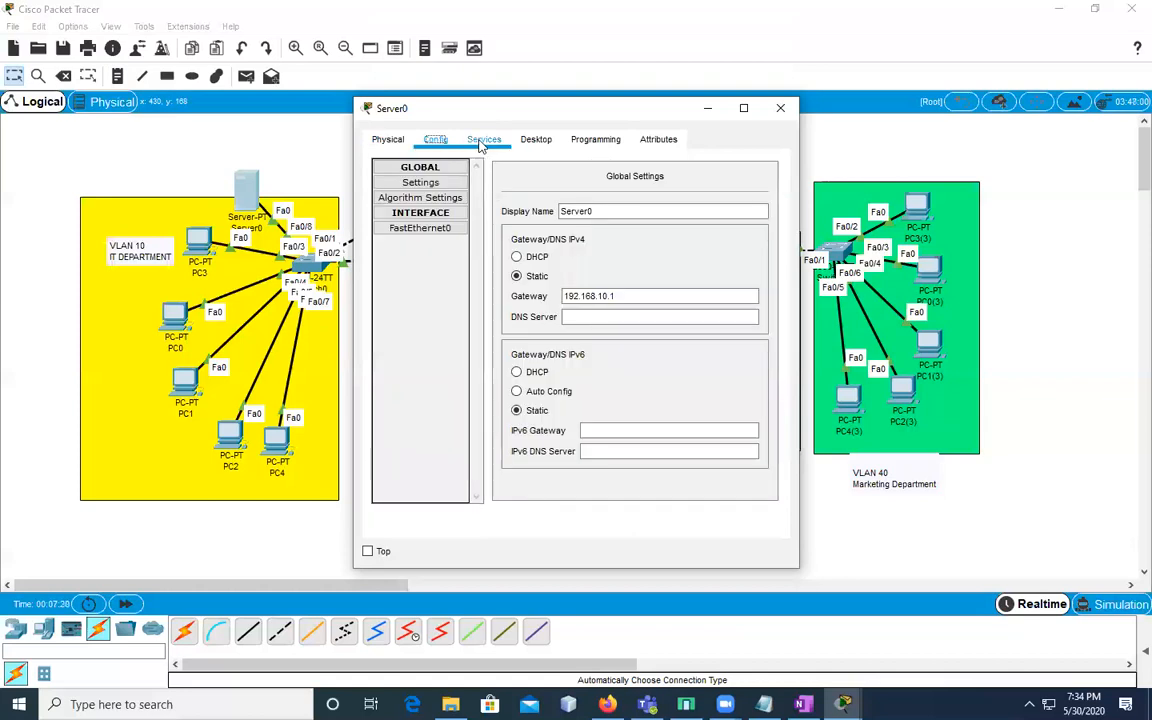
left_click(578, 317)
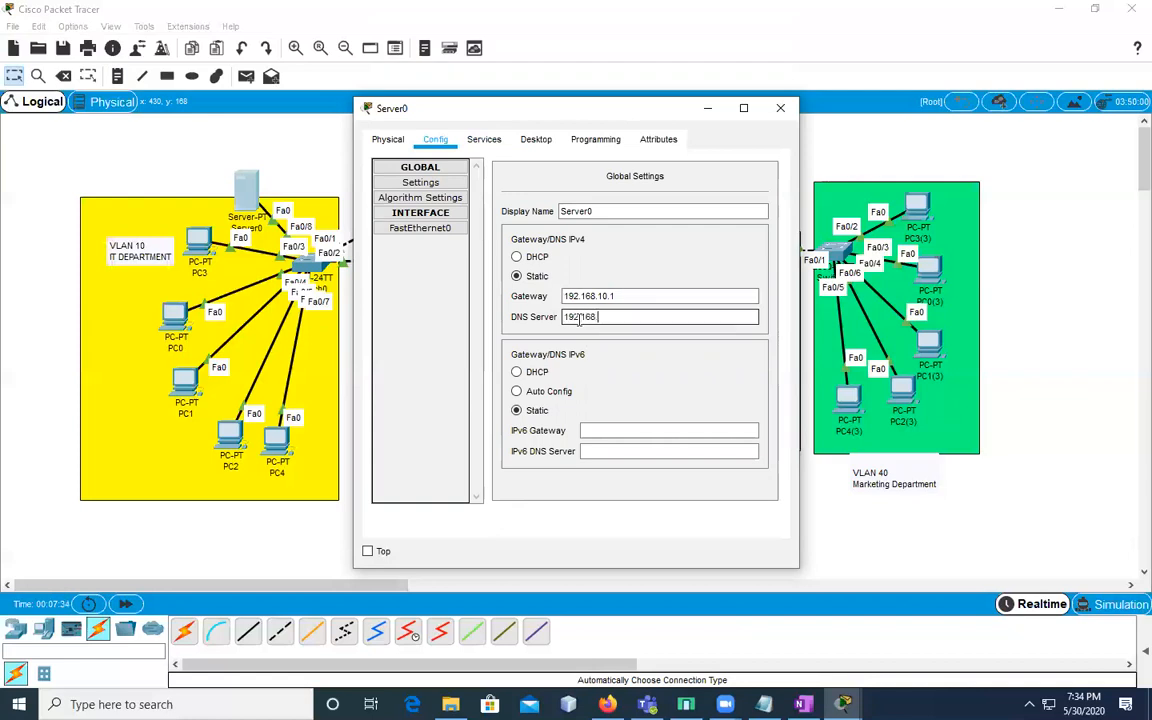
type("192.168.10.11")
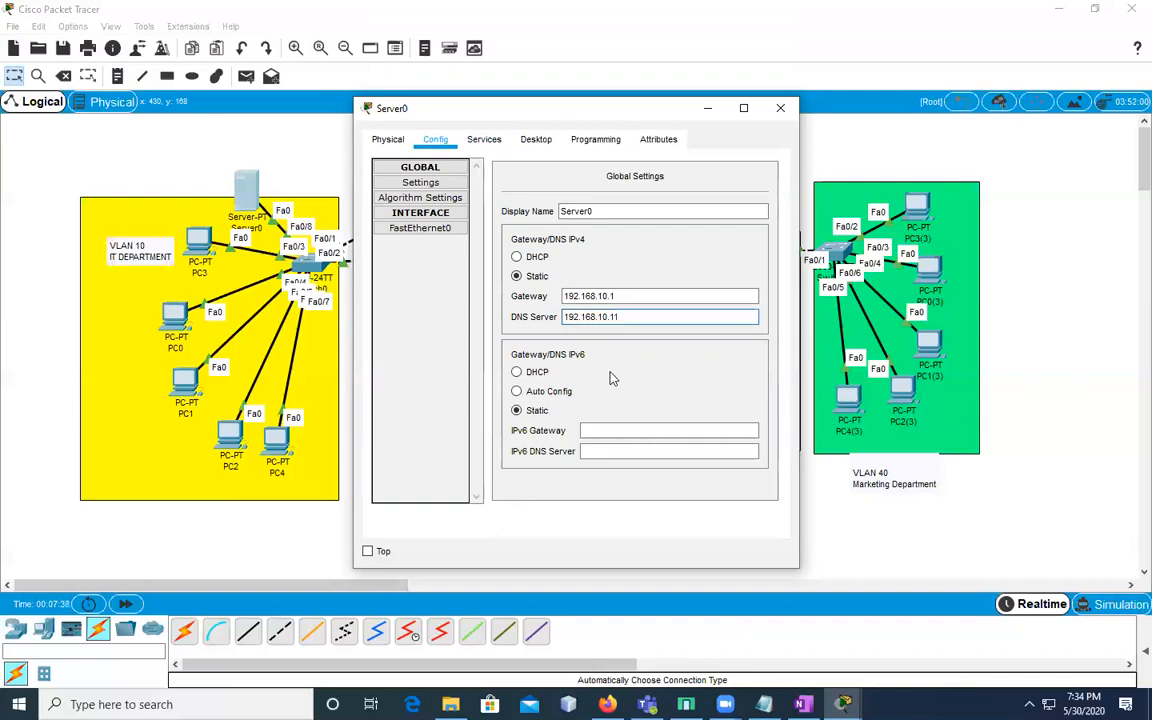
Correct the server's IPv4 gateway to 192.168.100.1 and its DNS server to 192.168.100.11
left_click(435, 140)
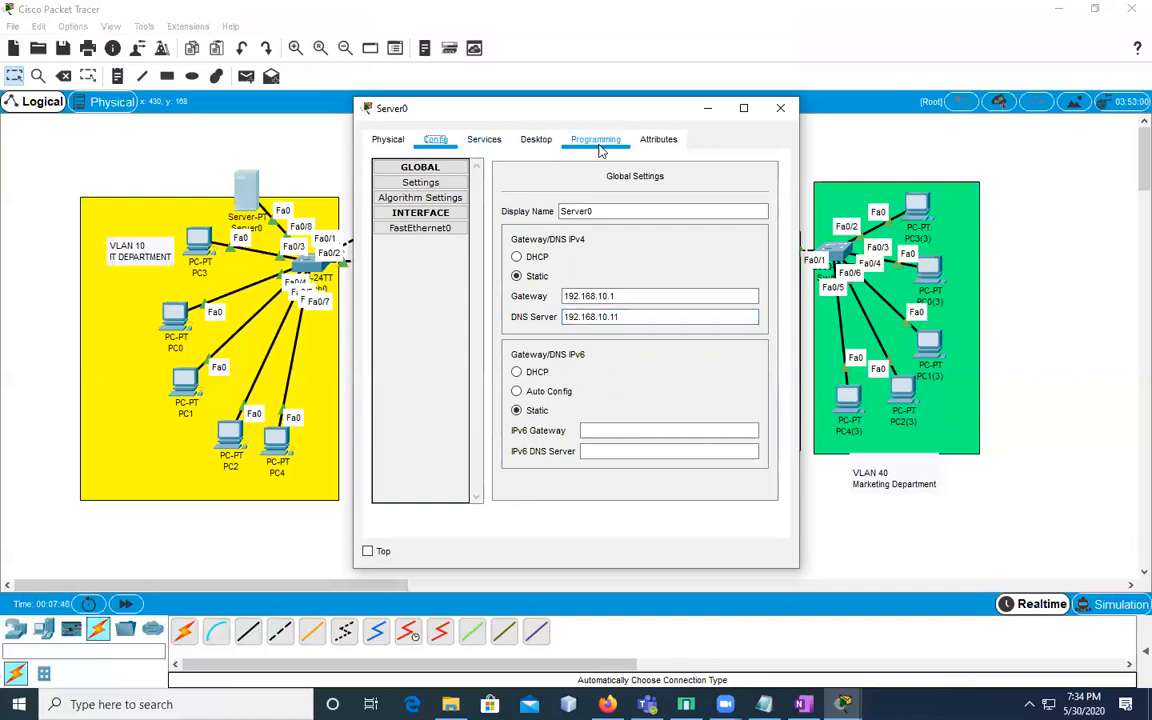
left_click(600, 148)
left_click(650, 144)
left_click(446, 148)
key("Tab")
key("Tab")
type("0")
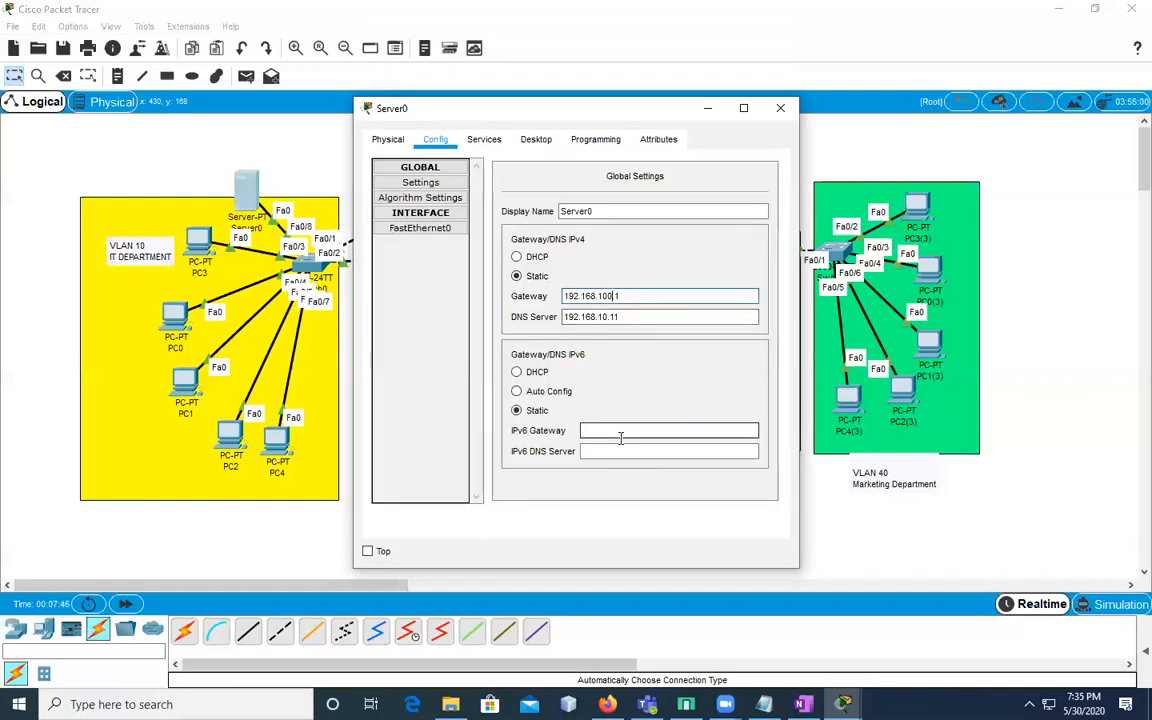
key("Tab")
key("Tab")
key("Tab")
left_click(633, 317)
type("1")
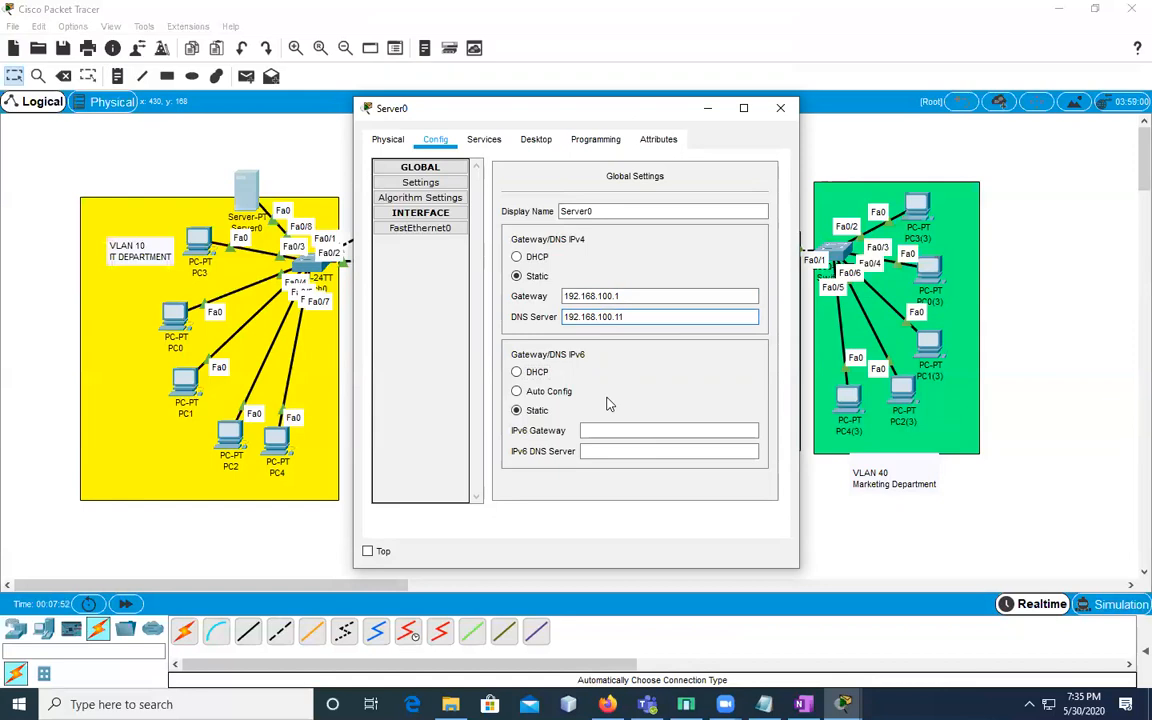
Set the server's IPv6 gateway/DNS configuration to Auto Config
left_click(609, 451)
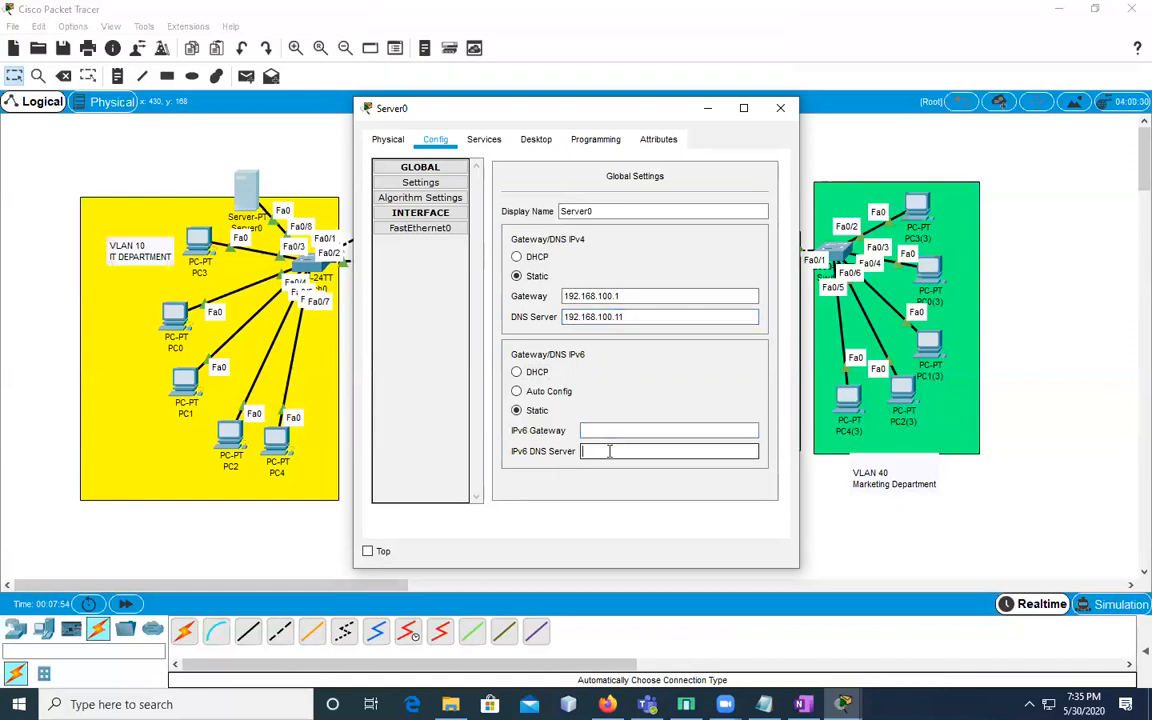
left_click(570, 393)
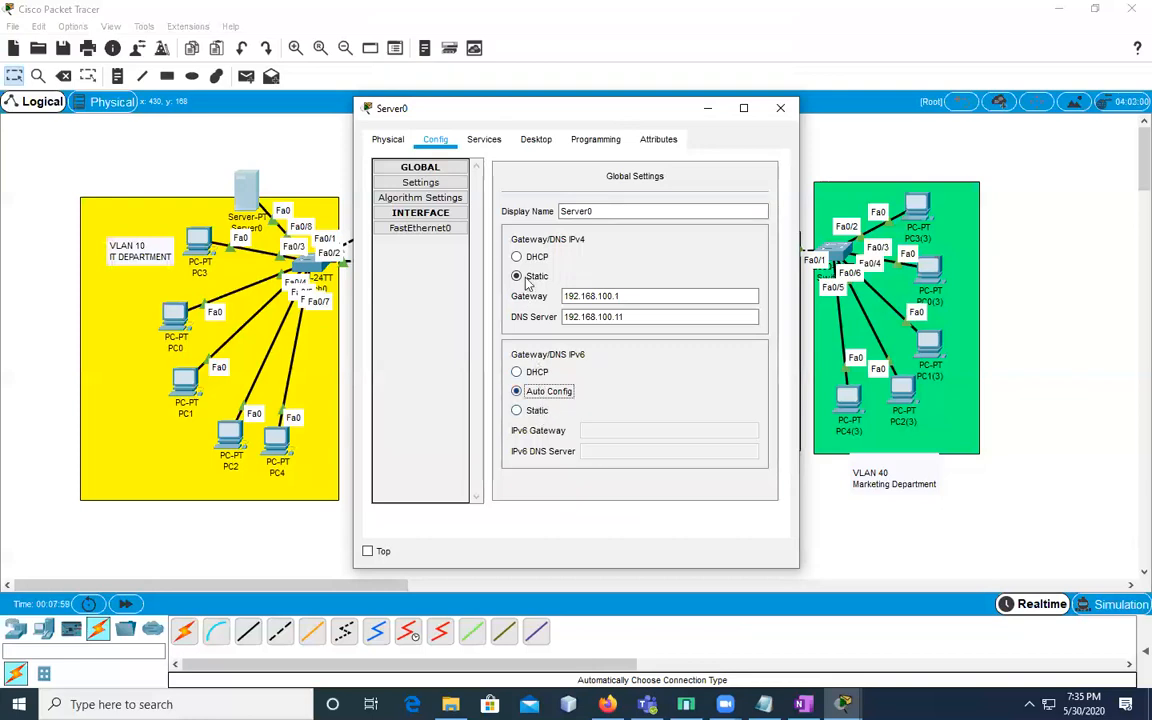
Return to the server's DHCP service settings and change the pool name to AptechQatar
left_click(638, 316)
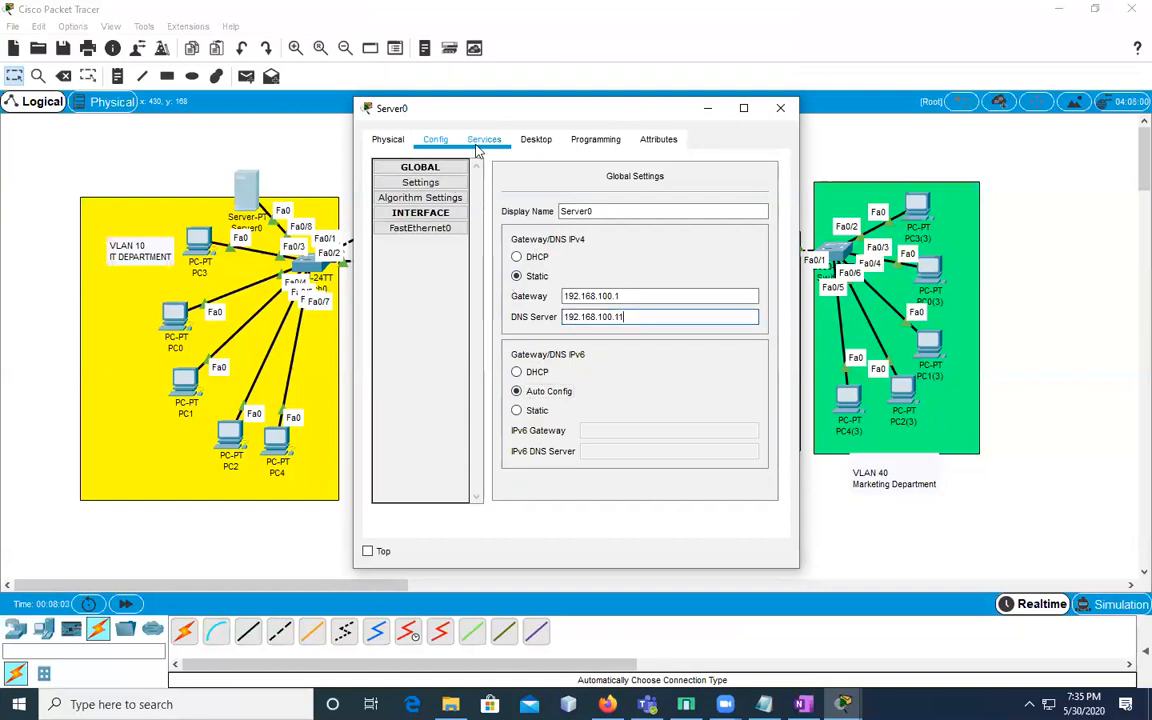
left_click(388, 139)
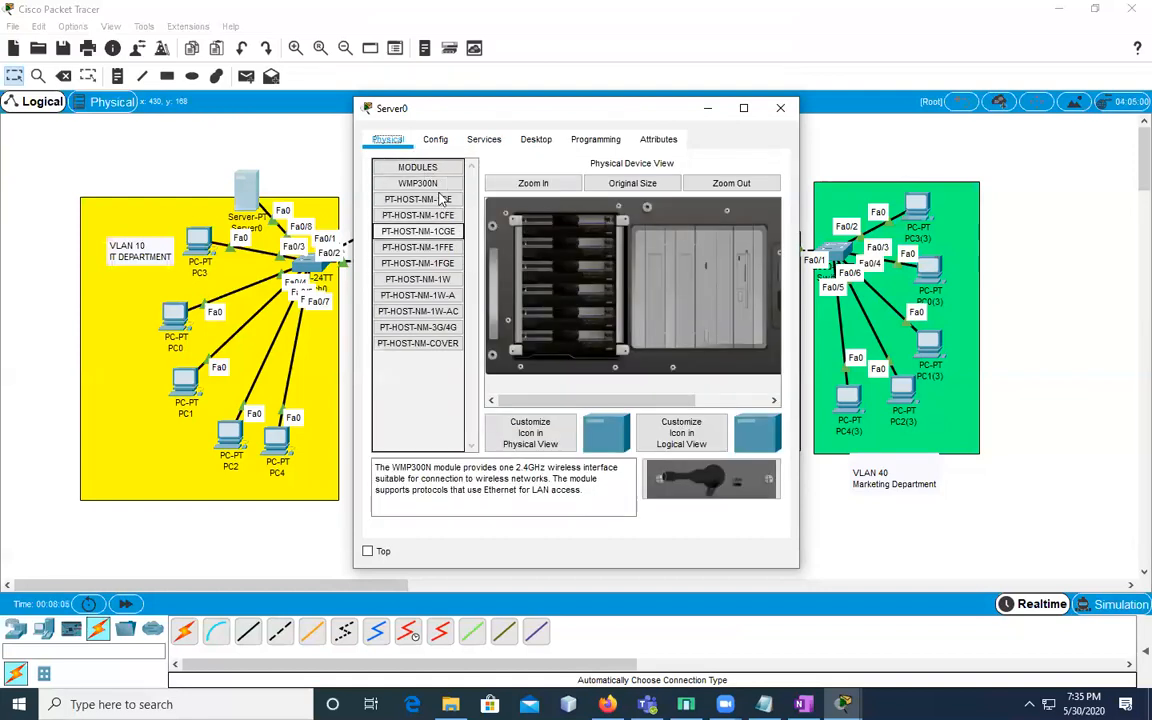
left_click(435, 139)
left_click(486, 140)
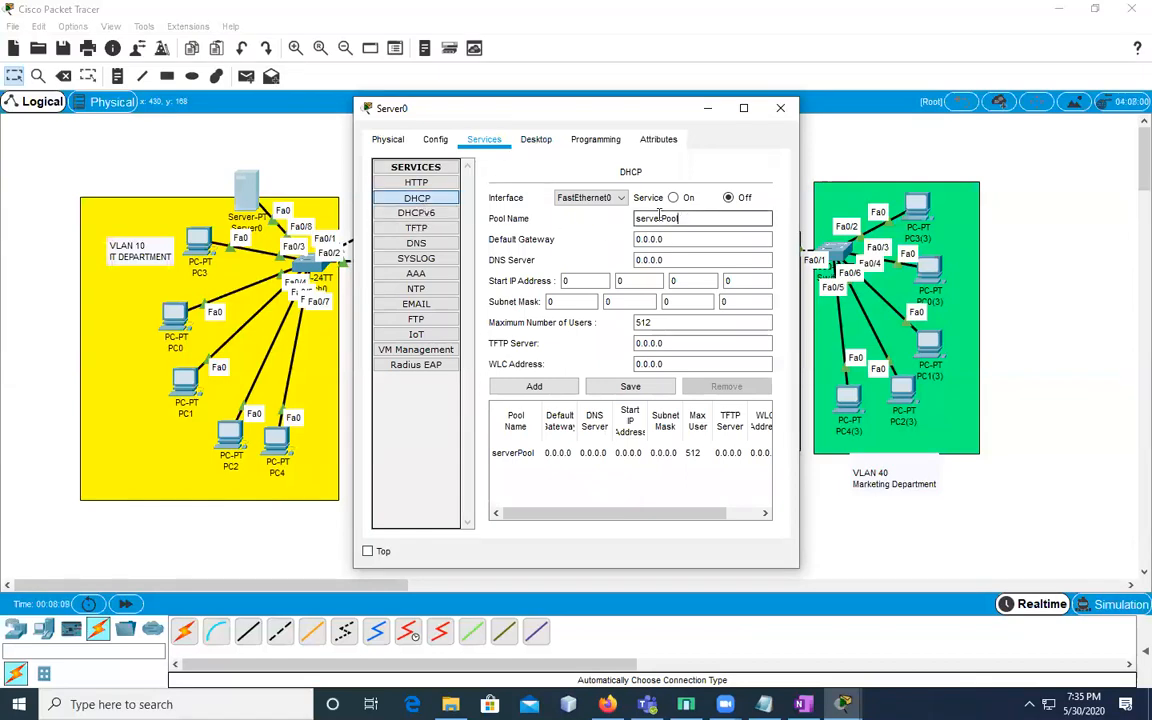
key("Tab")
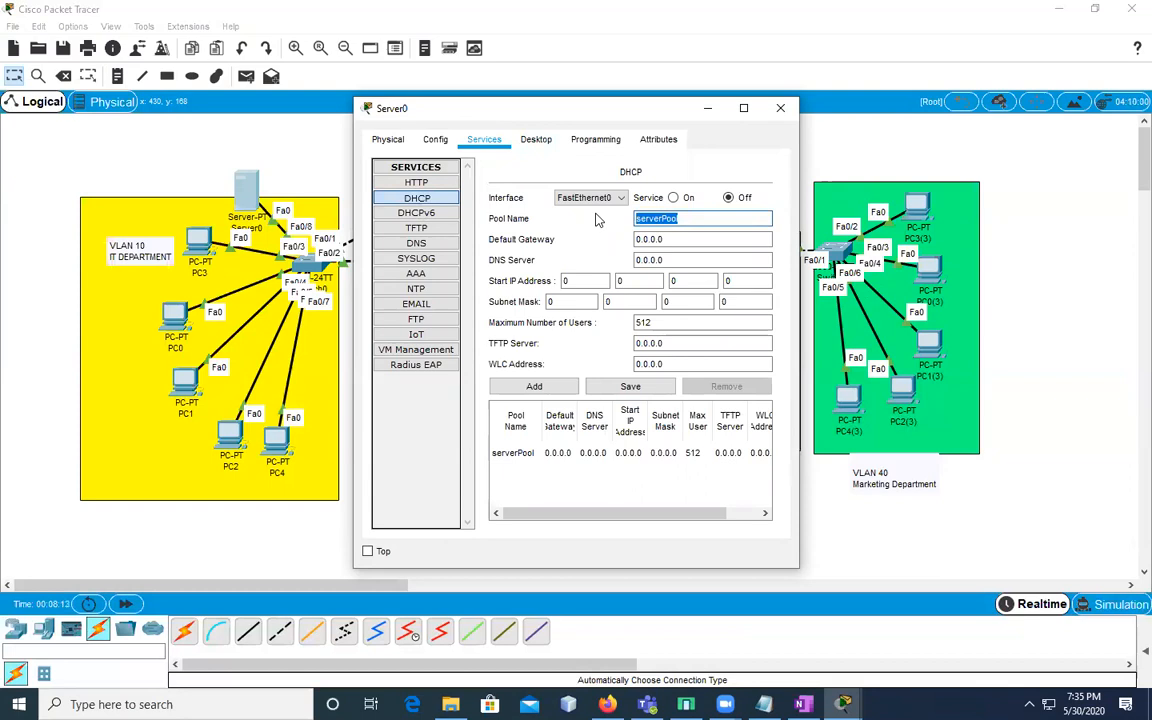
type("Apte")
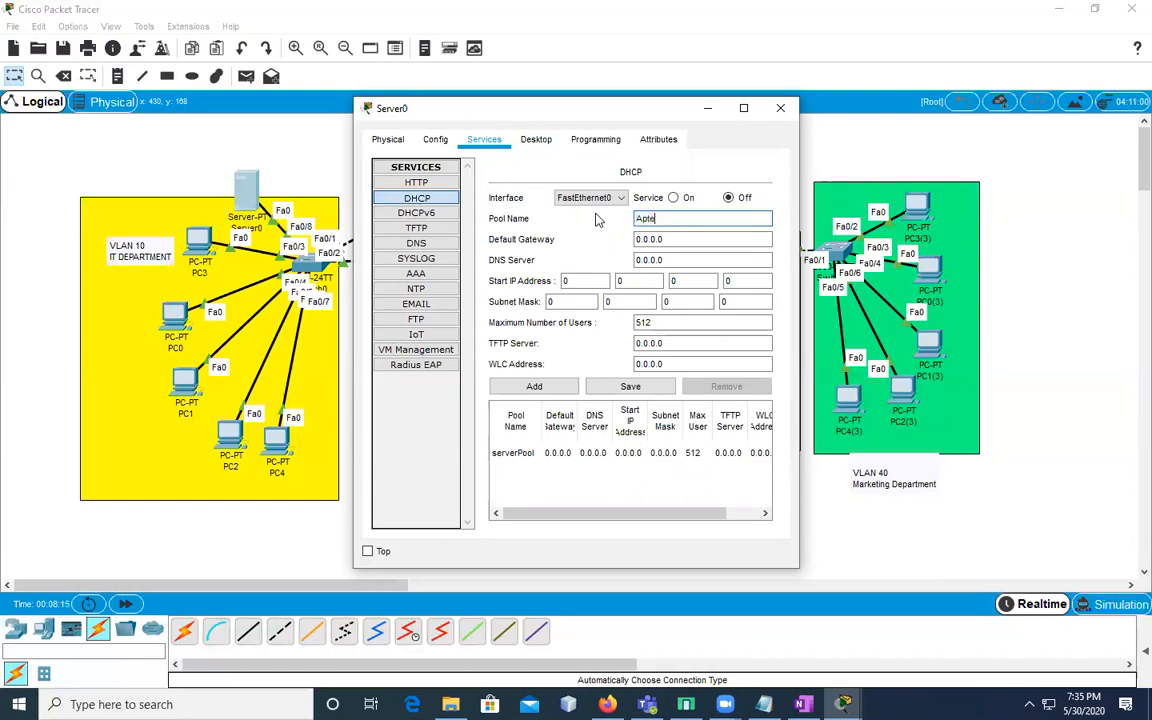
type("chQatar")
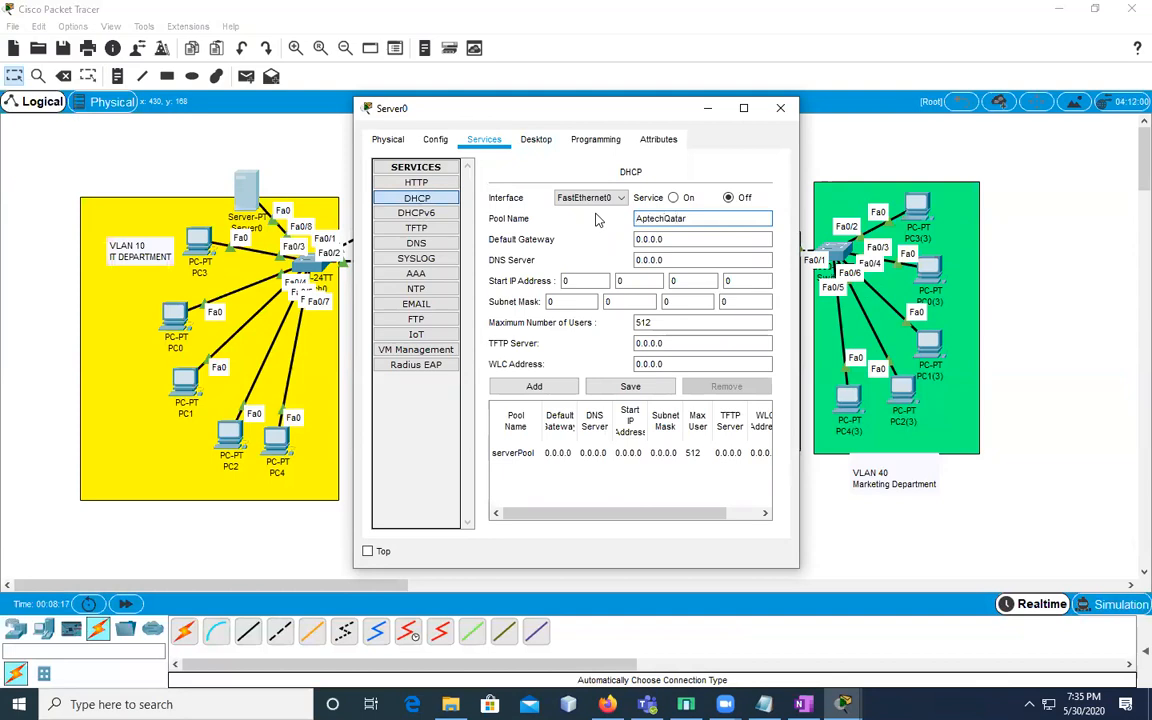
Set the DHCP pool's default gateway to 192.168.100.1 and its DNS server to 192.168.100.11
key("Tab")
type("192.168.100.1")
key("Tab")
type("192.168.100.11")
key("Tab")
Set the DHCP pool's start IP address to 192.168.100.1 and its subnet mask to 255.255.255.0
type("1")
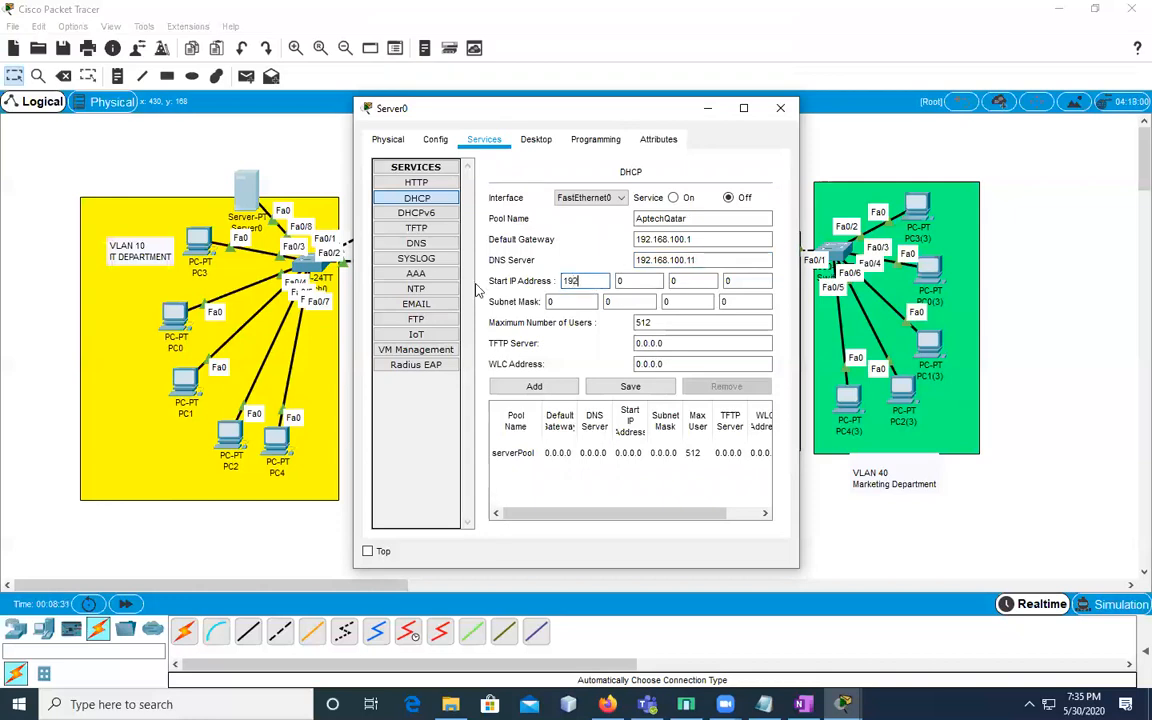
type("92")
key("Tab")
type("168")
key("Tab")
type("100")
key("Tab")
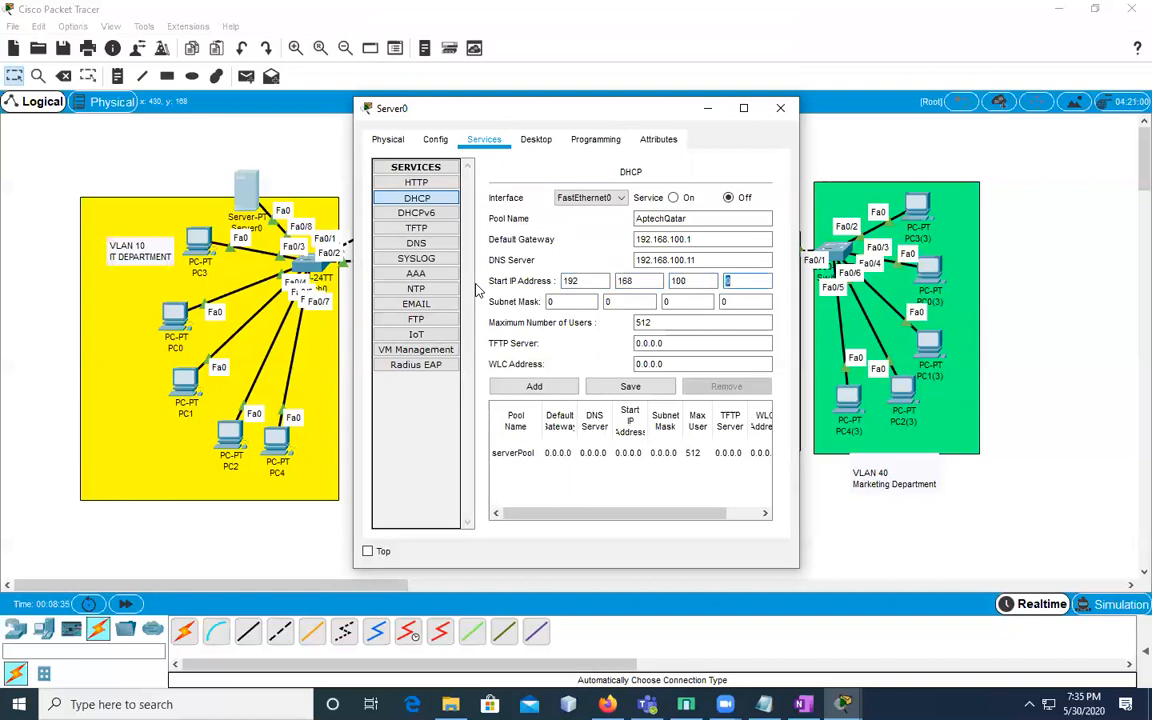
key("Tab")
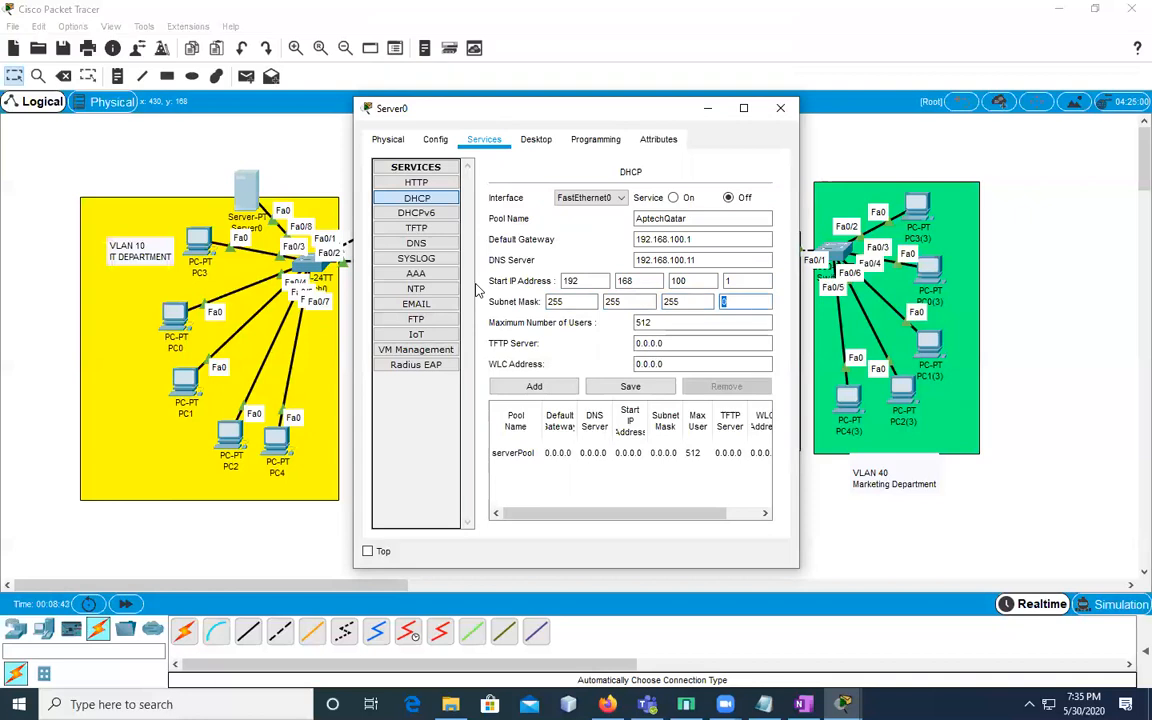
key("Tab")
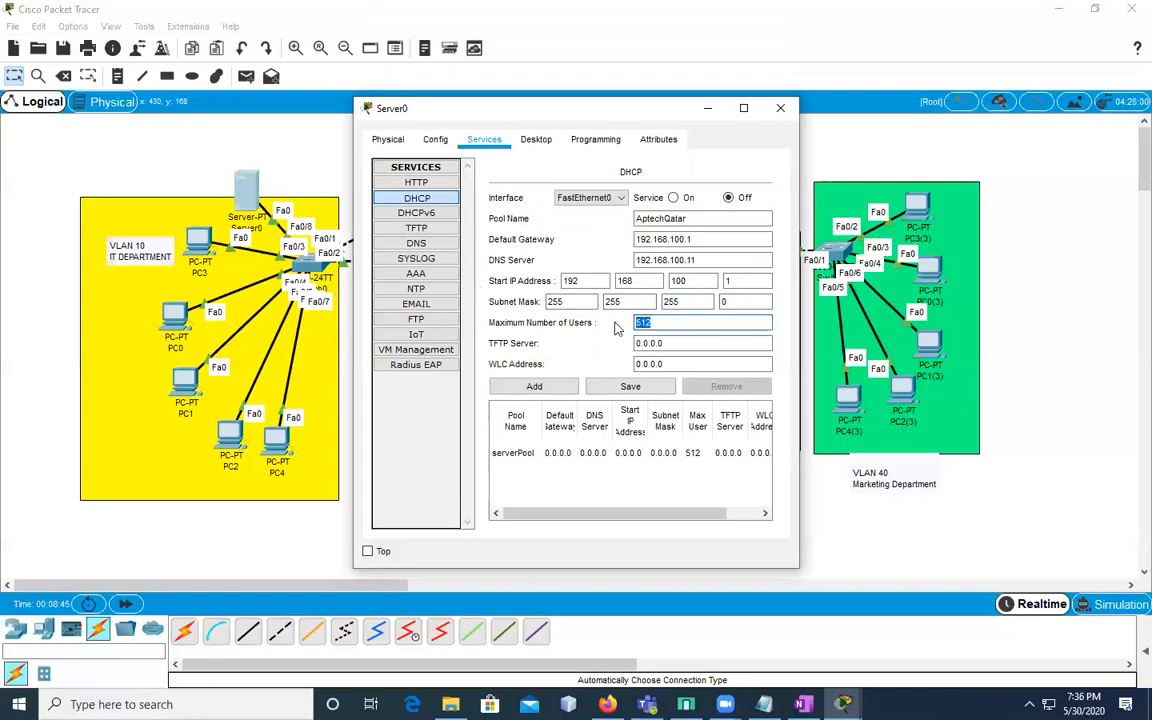
Limit the DHCP pool to 254 users and set its TFTP server to 192.168.100.11
type("254")
key("Tab")
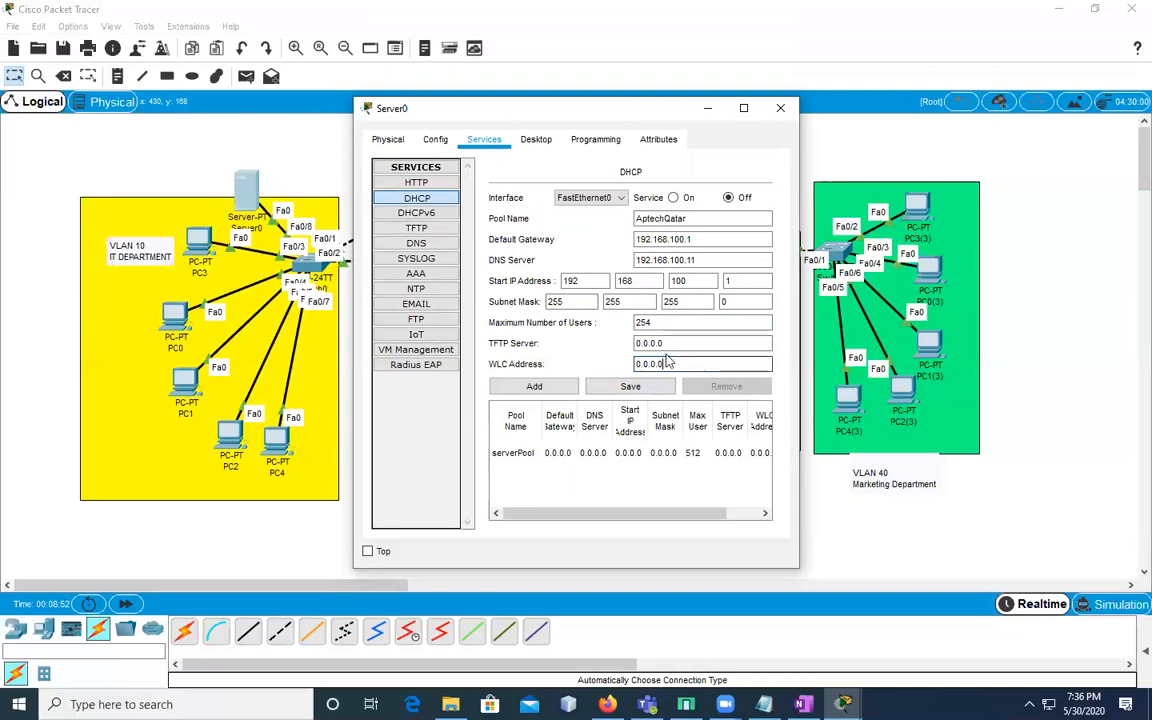
type("192.168.100.11")
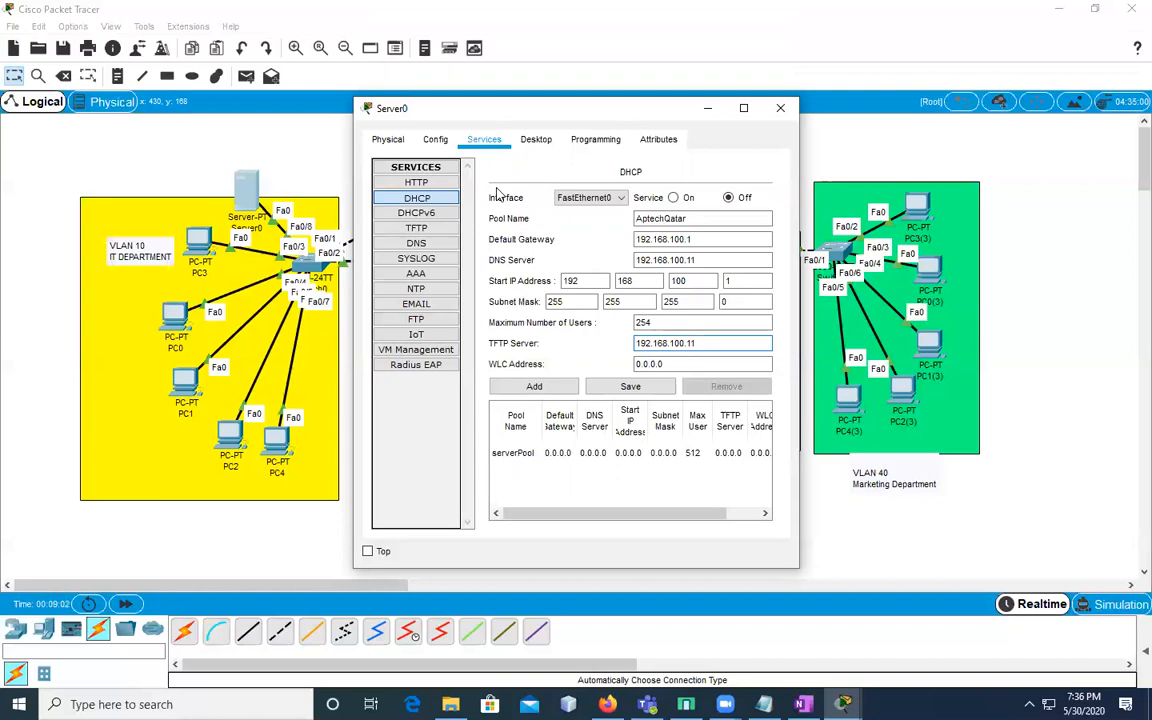
Assign the server the static IPv4 address 192.168.100.11 with subnet mask 255.255.255.0
left_click(536, 139)
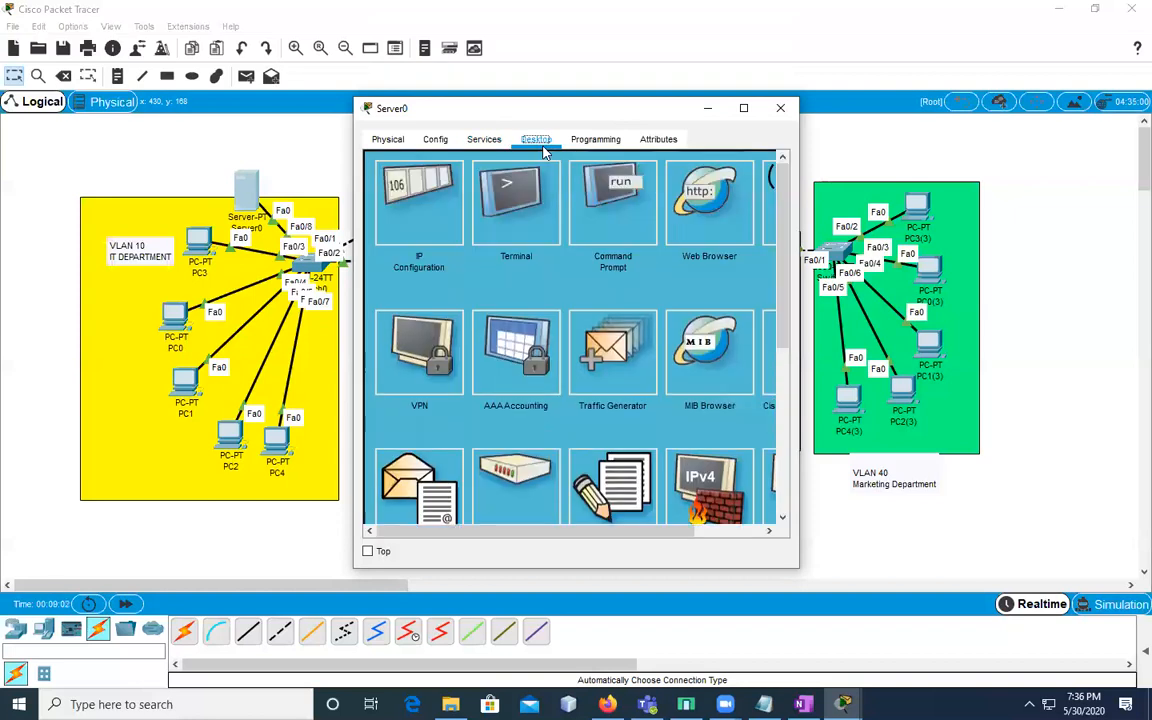
left_click(392, 210)
left_click(512, 232)
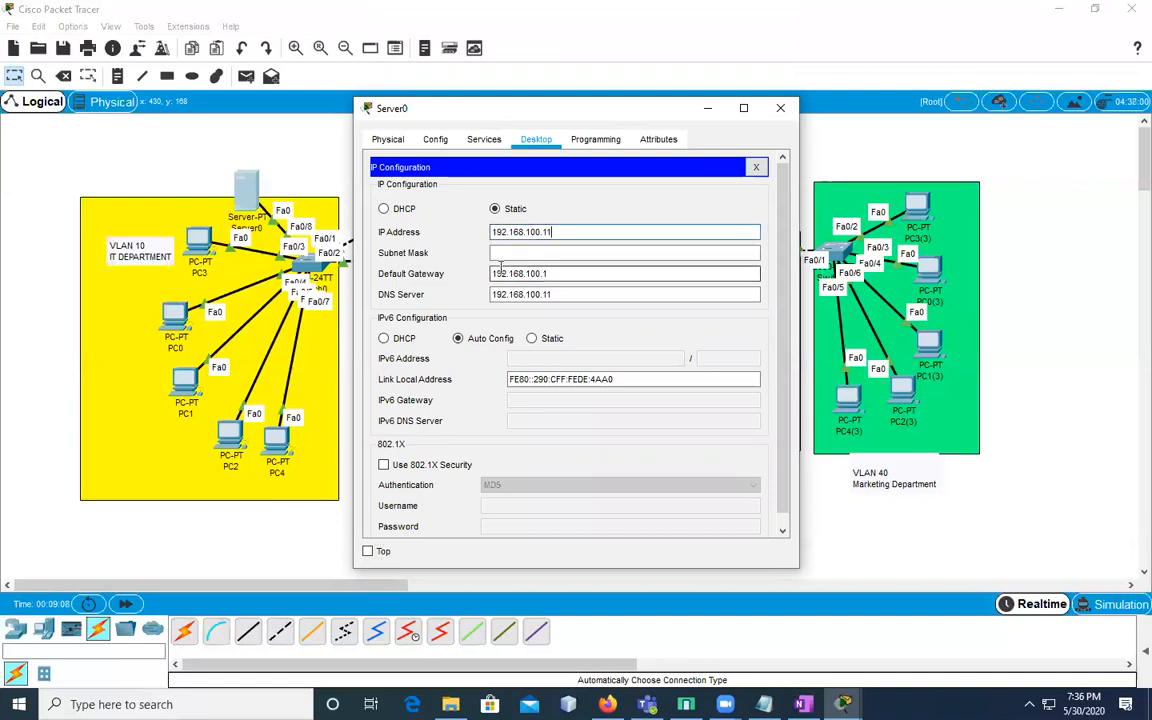
left_click(505, 253)
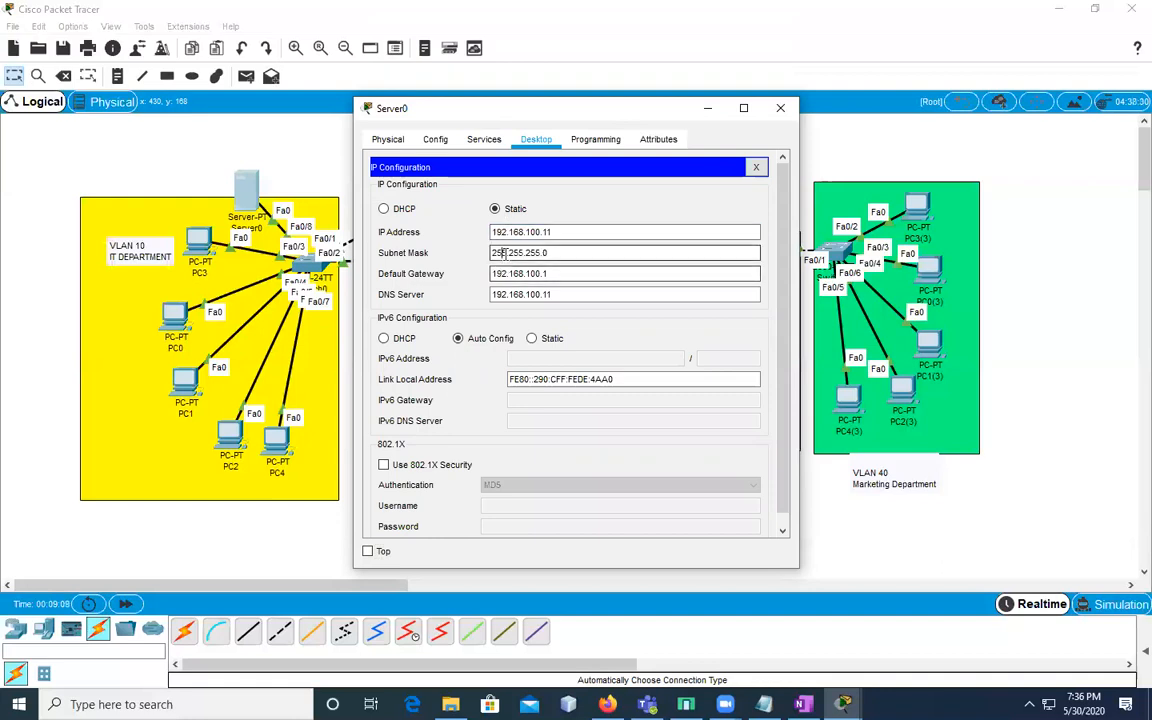
left_click(756, 167)
Save the AptechQatar settings as a new DHCP pool and turn the server's DHCP service on
left_click(436, 140)
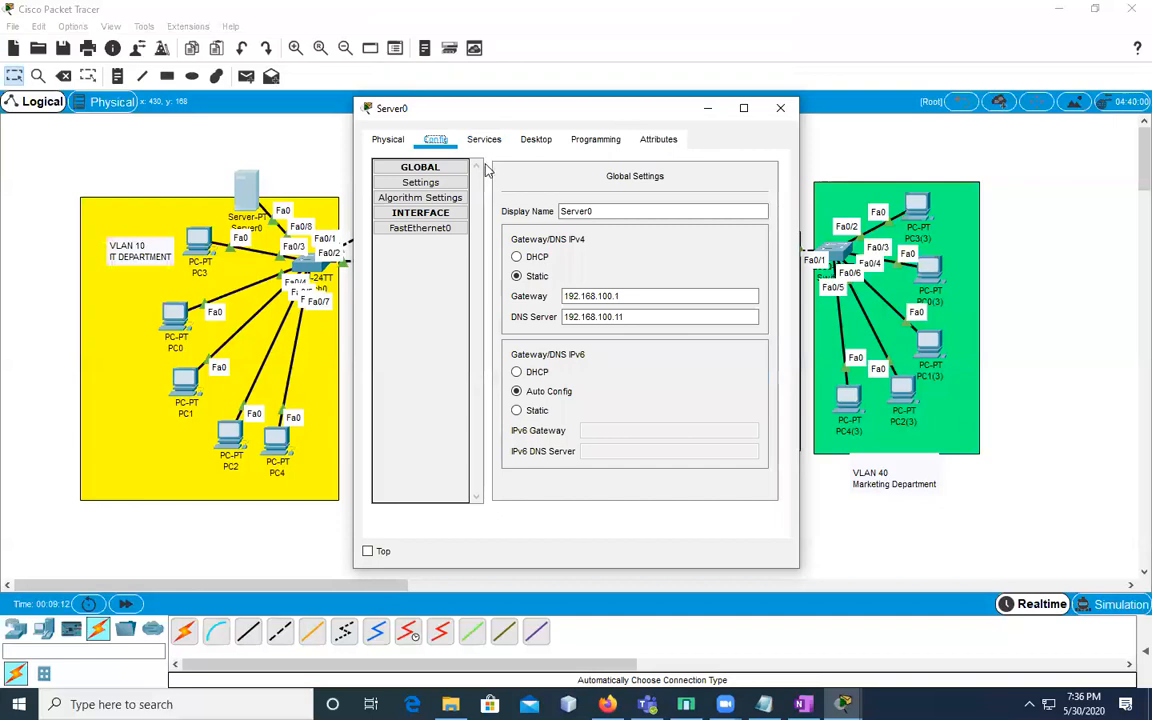
left_click(484, 140)
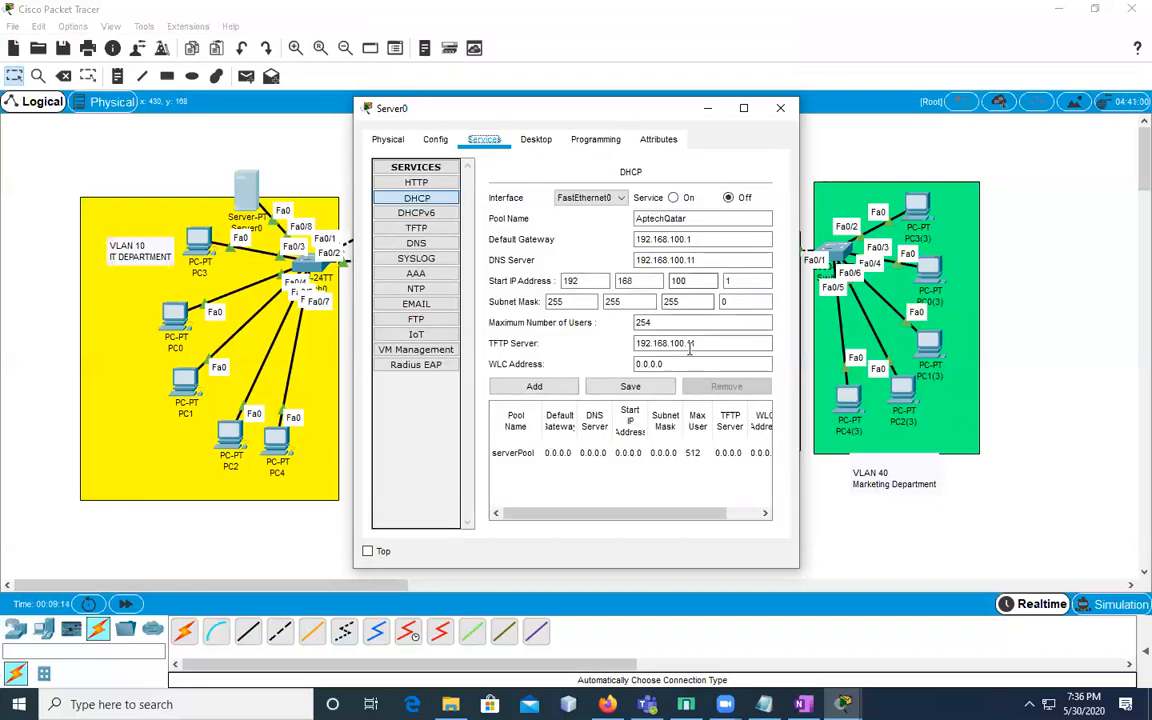
left_click(630, 386)
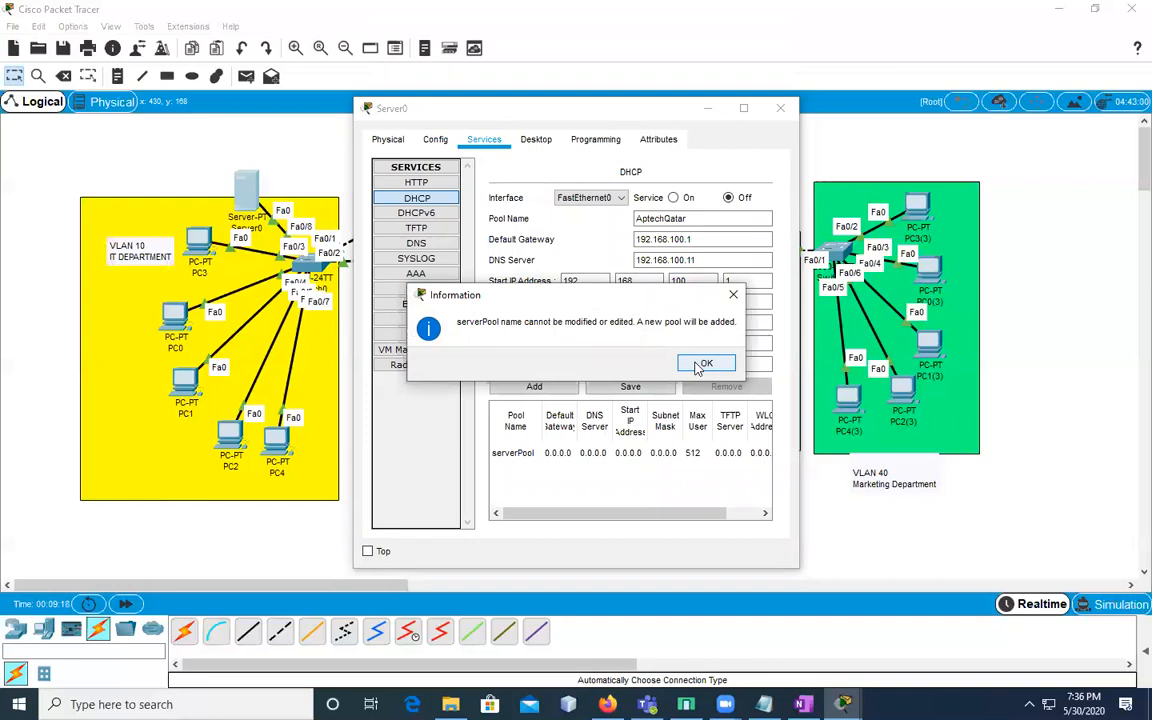
left_click(700, 365)
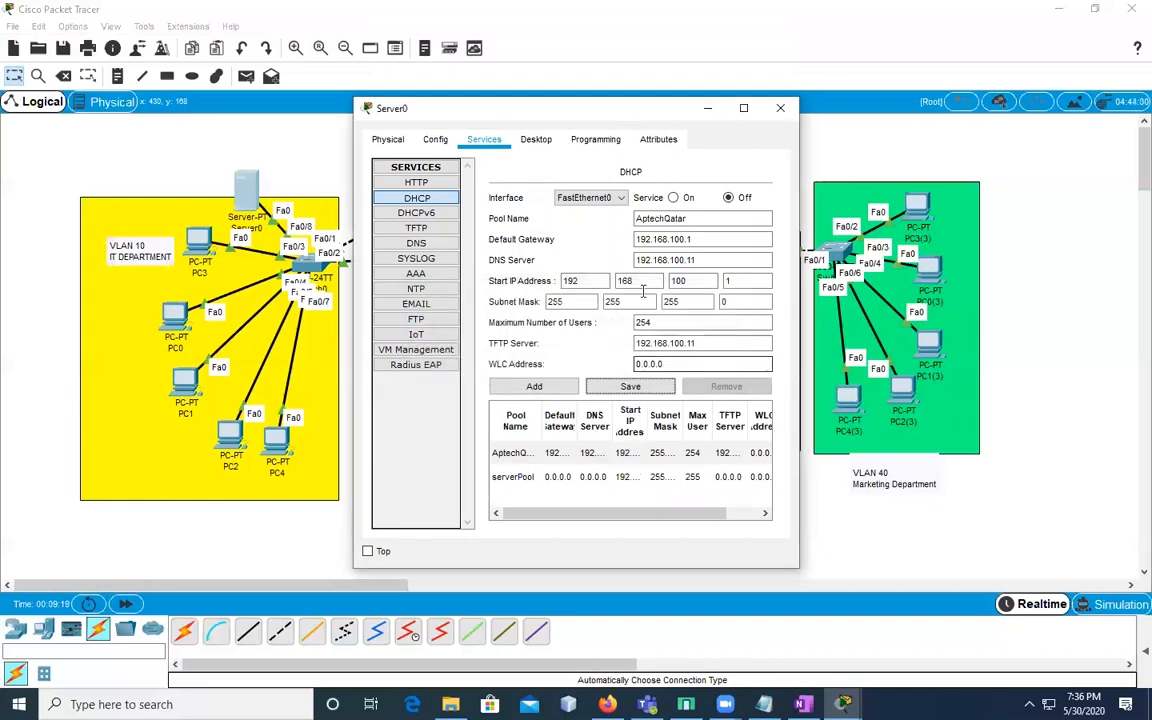
left_click(674, 198)
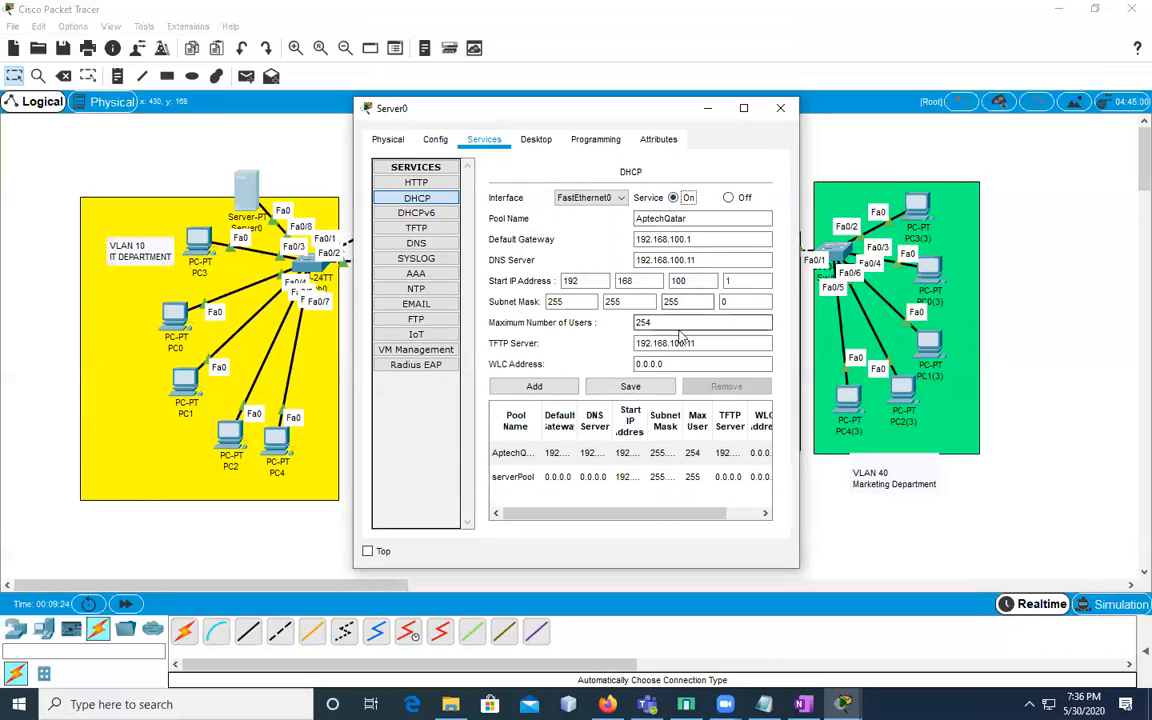
Compare the settings of the AptechQatar and serverPool entries in the server's DHCP pool list
left_click(515, 453)
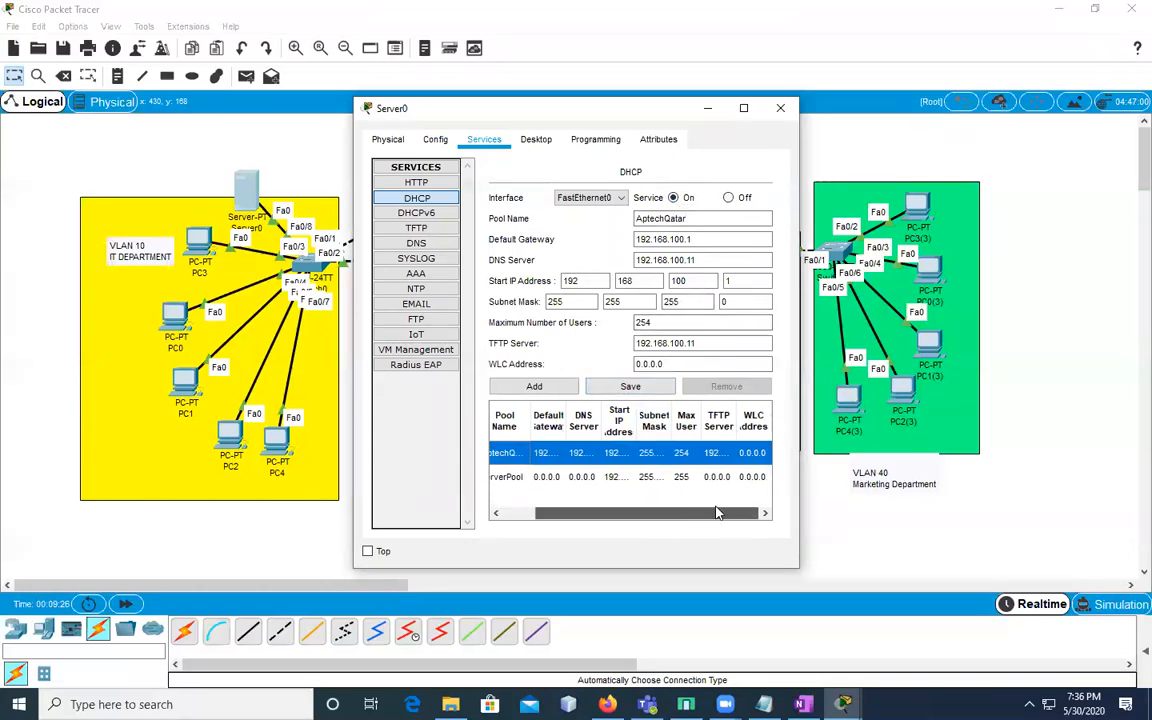
left_click(513, 478)
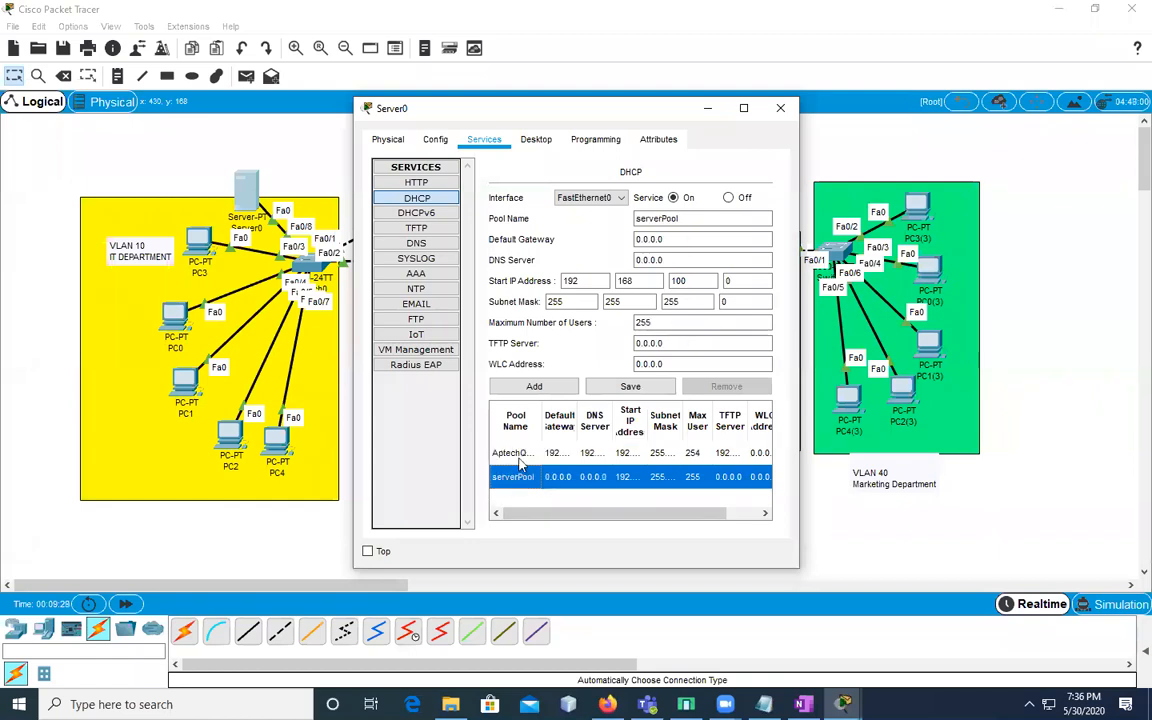
left_click(515, 453)
left_click(545, 479)
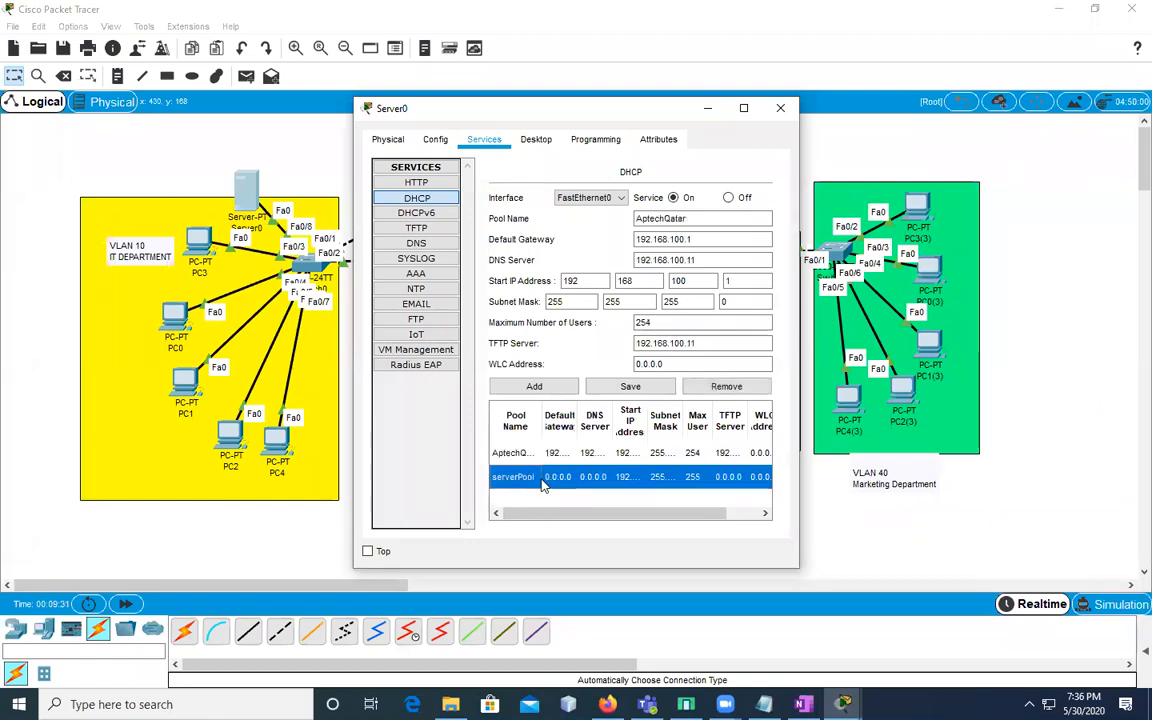
left_click(536, 456)
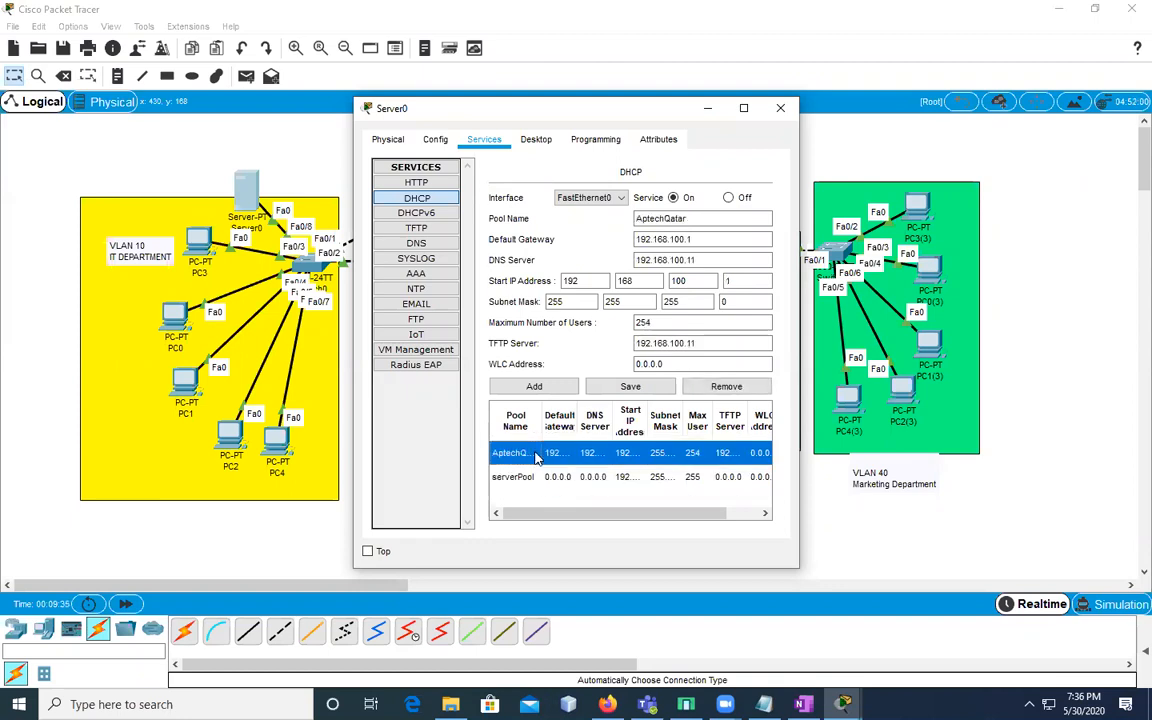
Switch PC3 in the IT department to DHCP addressing and close its configuration window
left_click(205, 243)
left_click(482, 139)
left_click(445, 200)
left_click(405, 229)
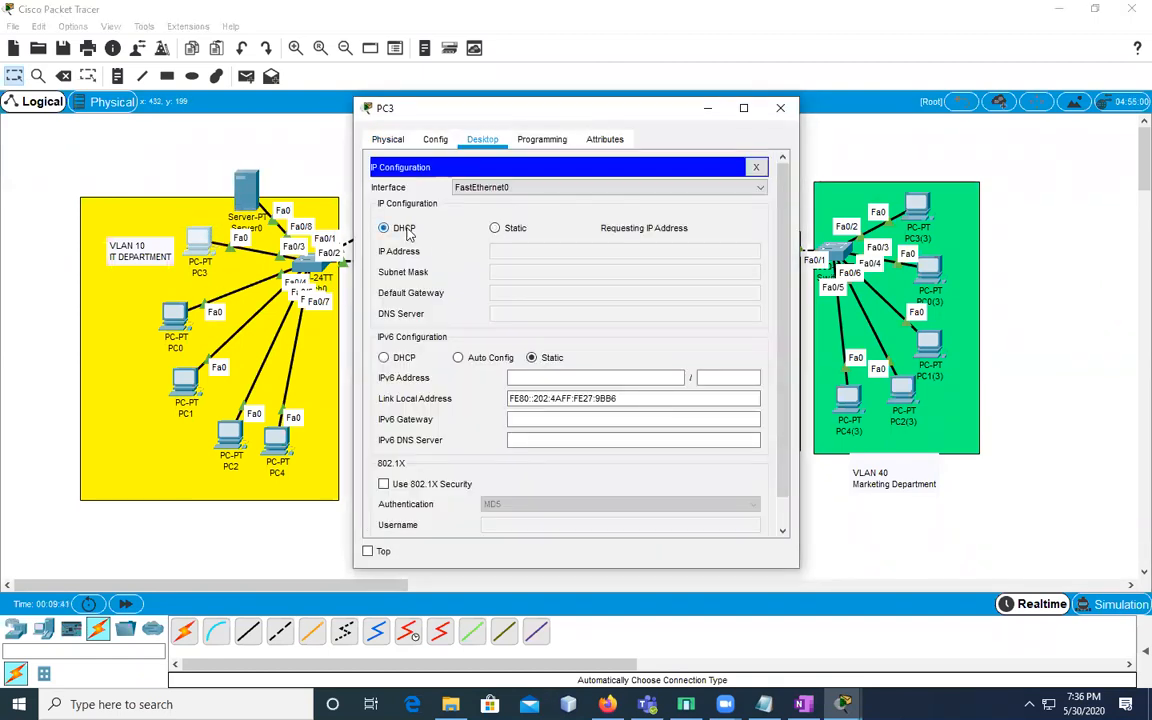
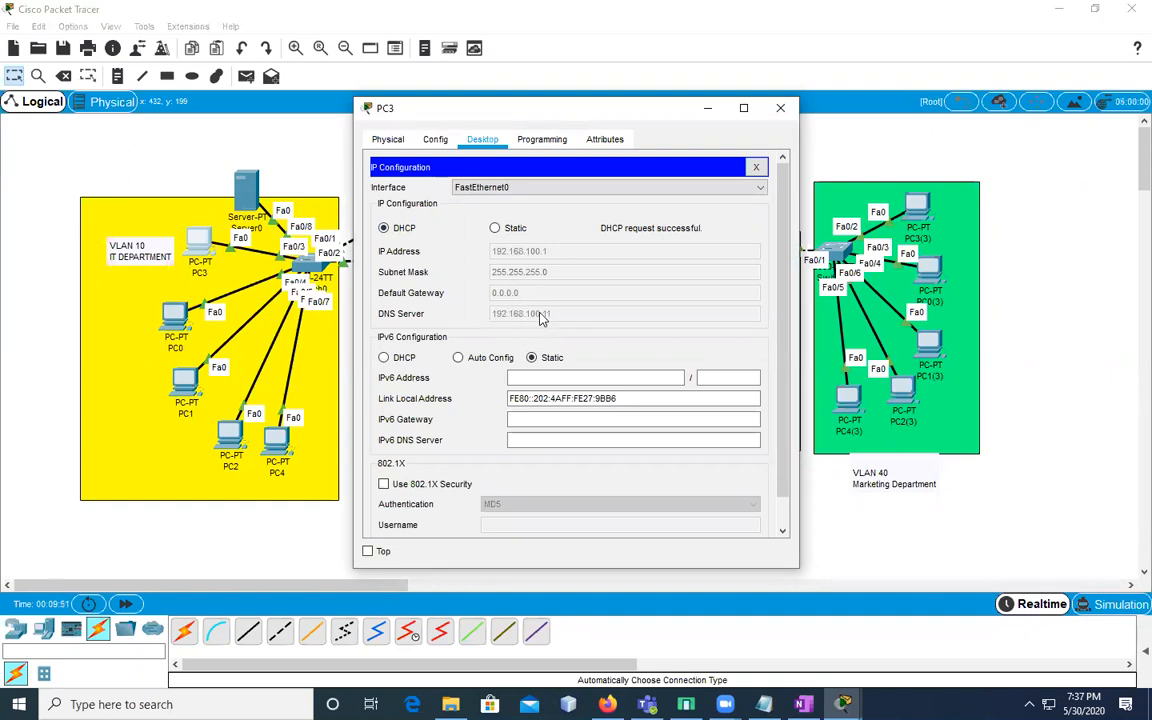
left_click(756, 167)
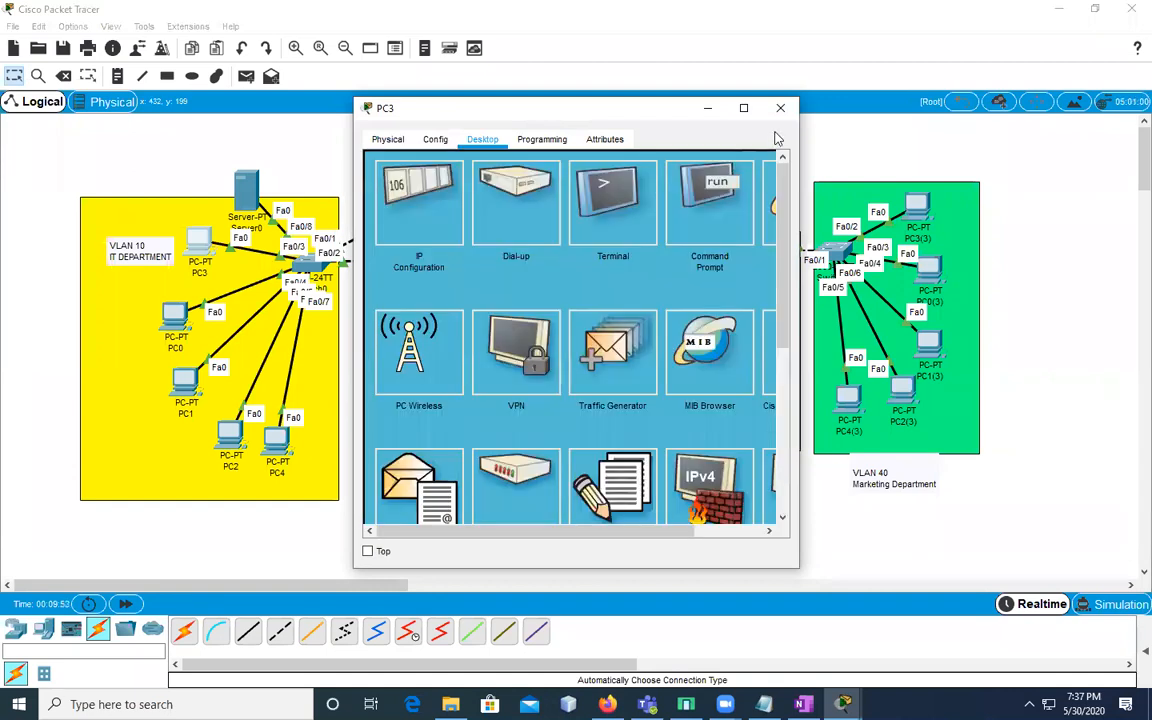
left_click(780, 107)
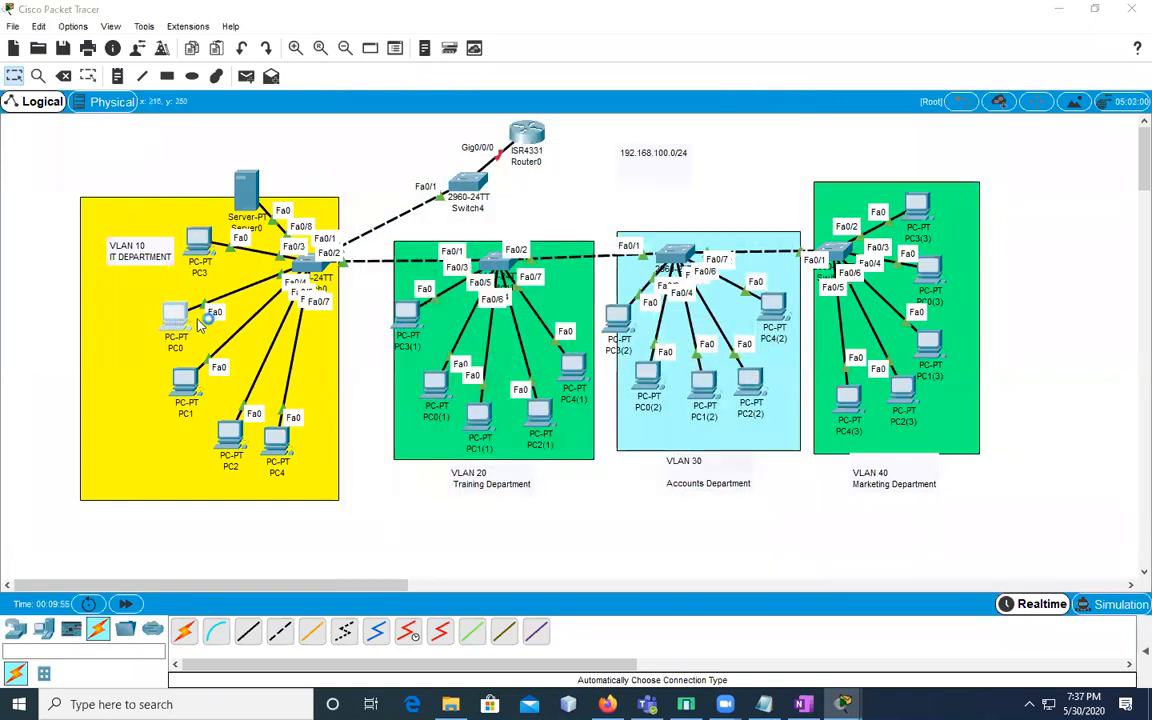
Switch PC0 in the IT department to DHCP addressing and close its configuration window
left_click(176, 316)
left_click(482, 139)
left_click(428, 205)
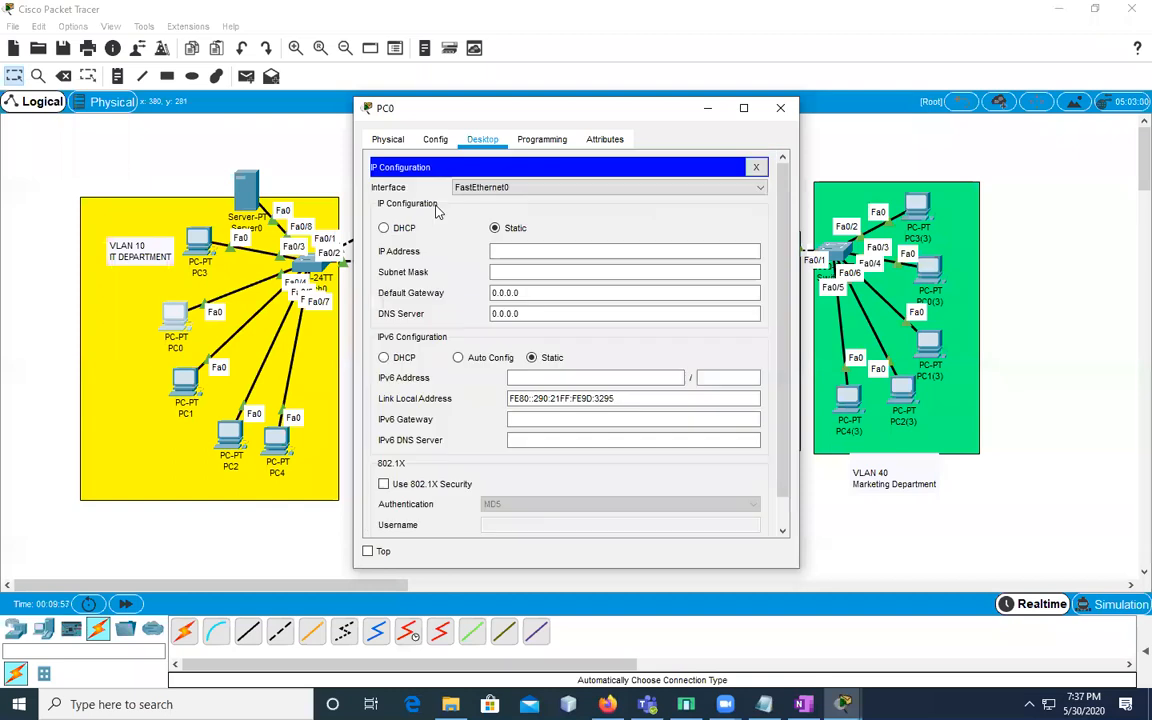
left_click(383, 228)
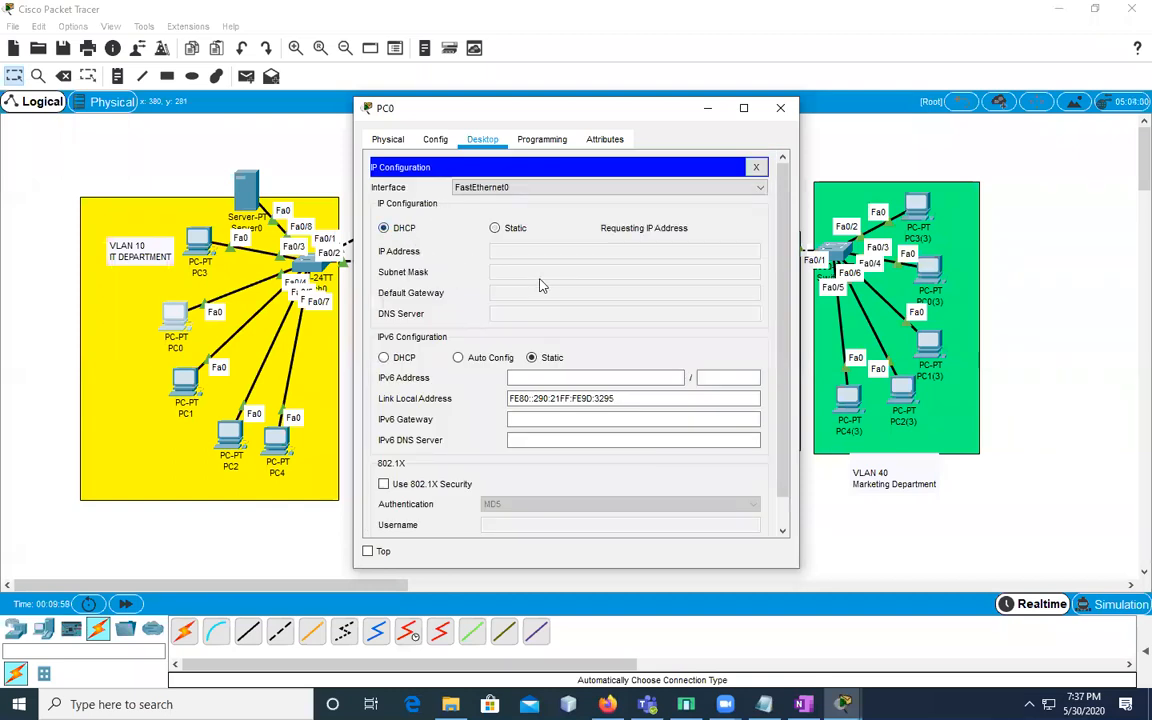
left_click(756, 167)
left_click(780, 107)
Switch PC1 in the IT department to DHCP addressing and close its configuration window
left_click(187, 387)
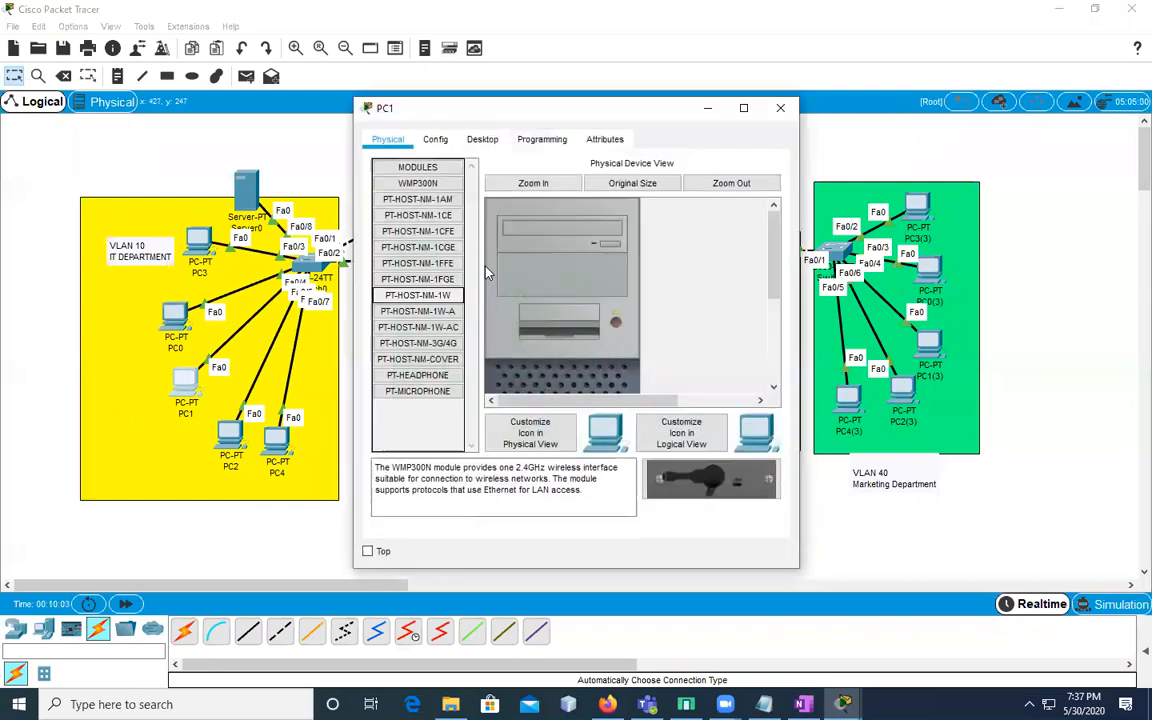
left_click(482, 139)
left_click(440, 222)
left_click(384, 228)
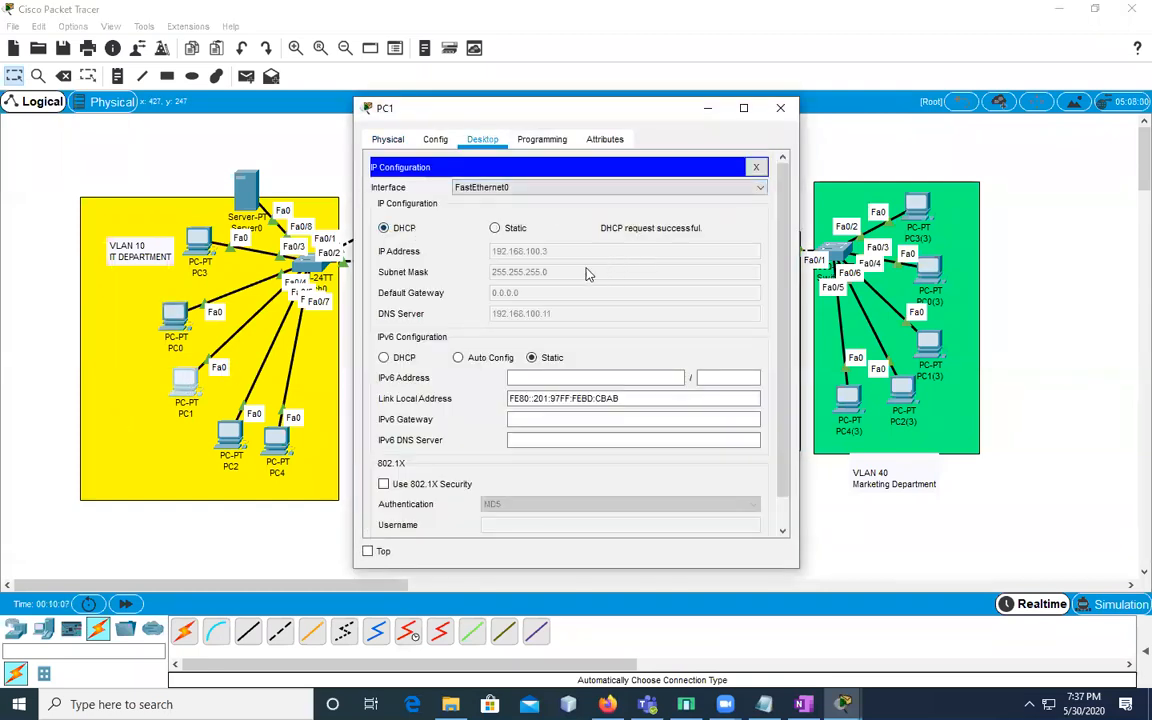
left_click(756, 167)
left_click(780, 107)
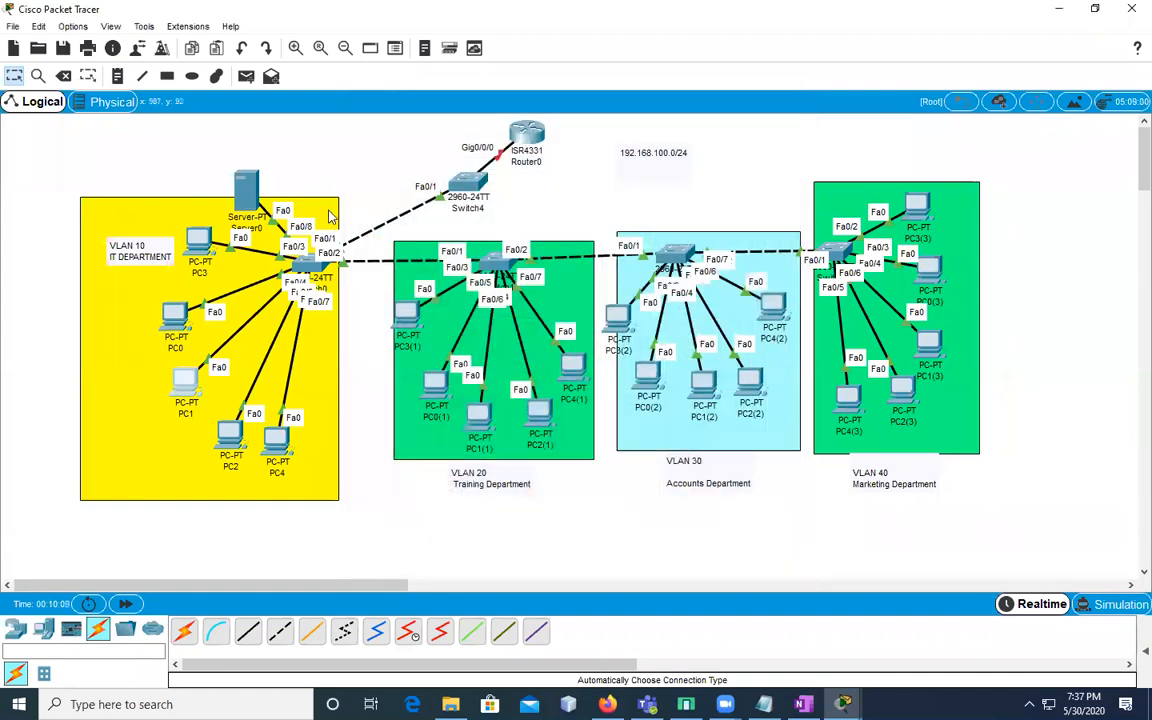
Set the start IP address of the server's AptechQatar DHCP pool to 192.168.100.2 and save the pool
left_click(242, 184)
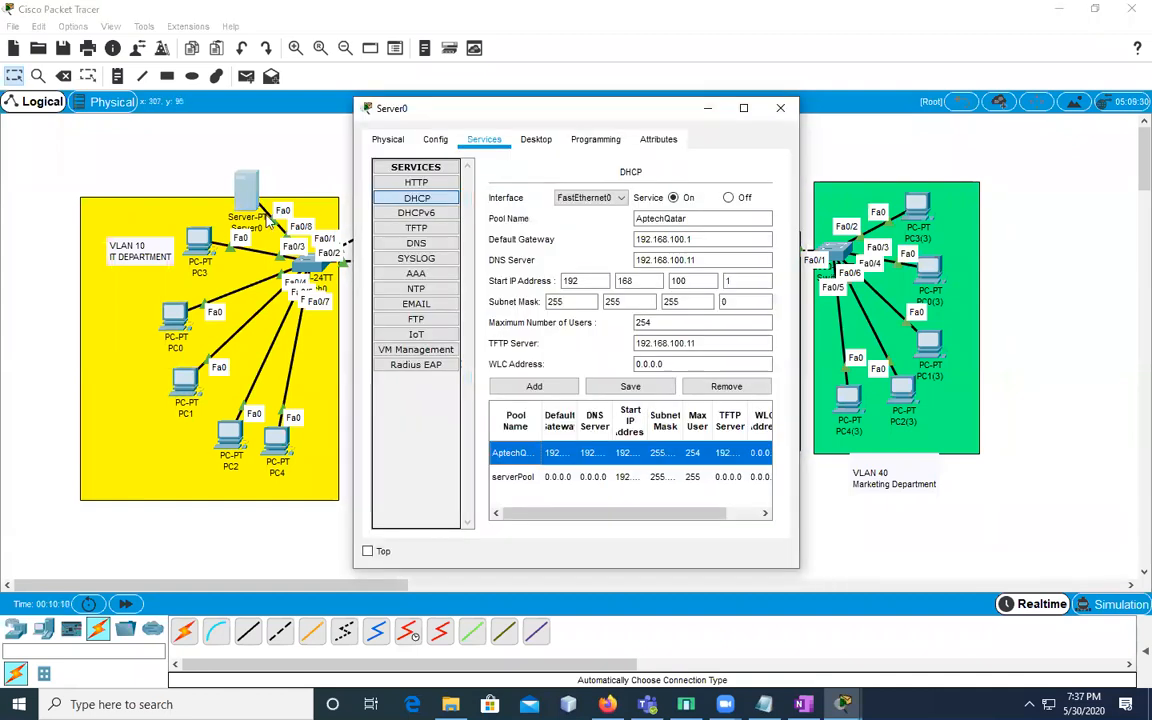
left_click(736, 282)
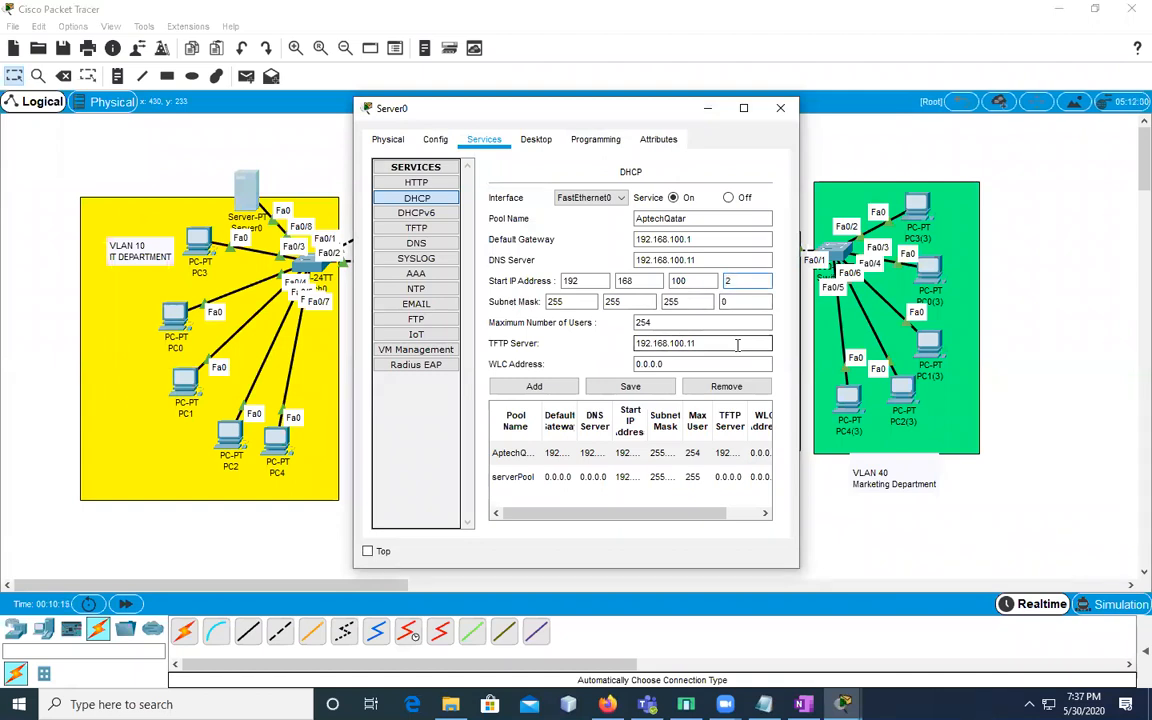
left_click(590, 345)
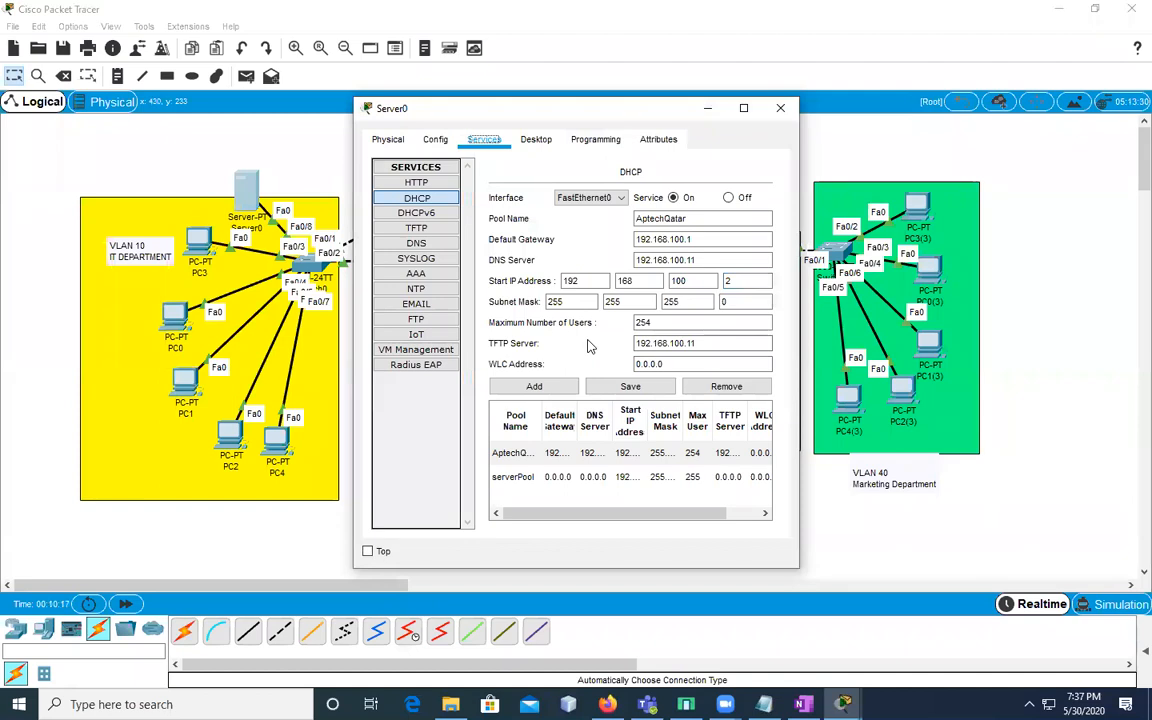
left_click(629, 388)
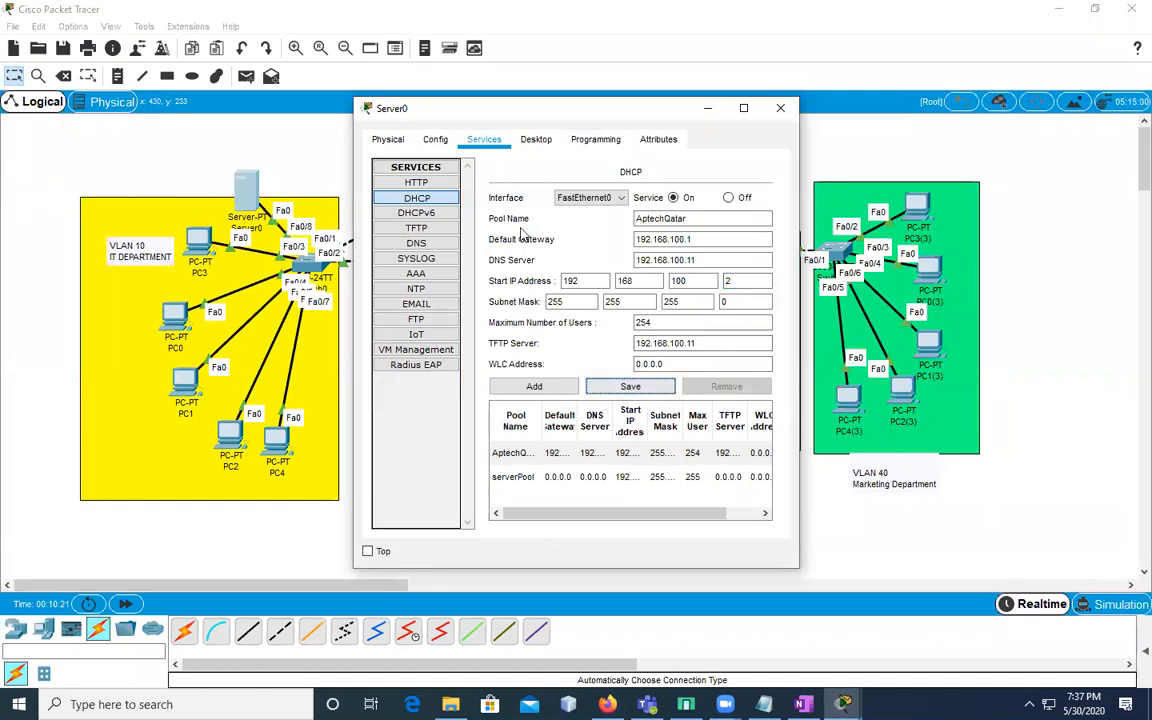
Check the gateway, DNS and IP address settings of Server0 against its DHCP pool and close the server window
left_click(435, 140)
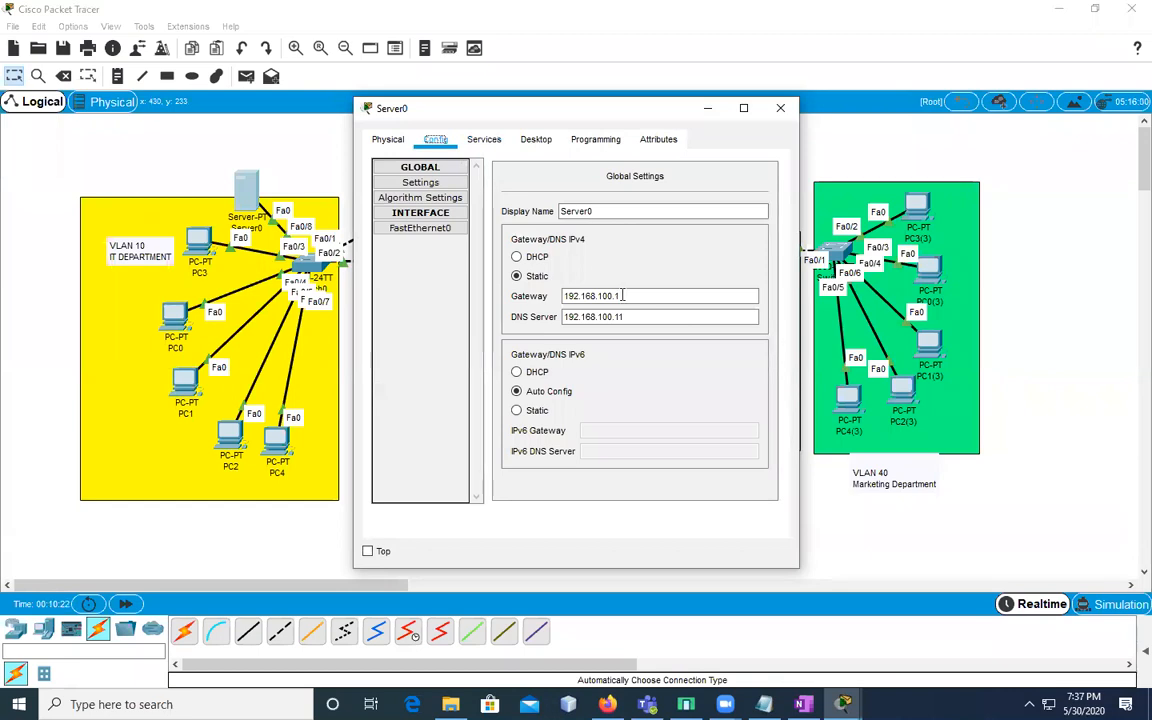
left_click(529, 146)
left_click(429, 213)
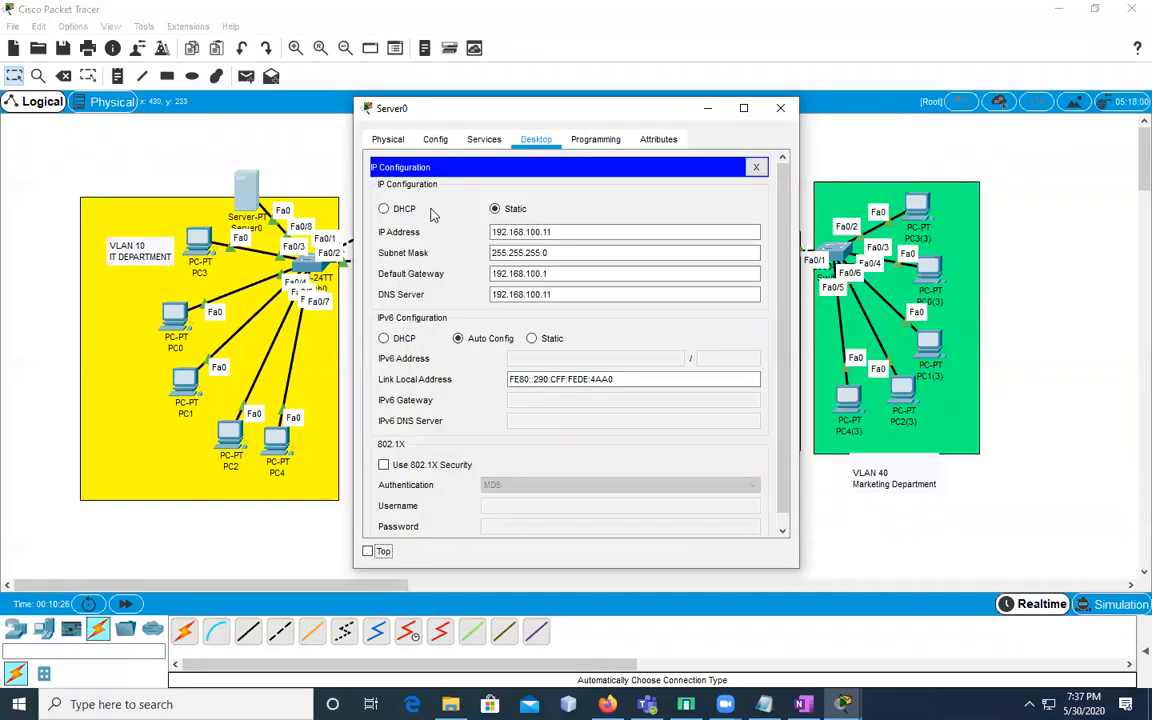
left_click(756, 167)
left_click(484, 140)
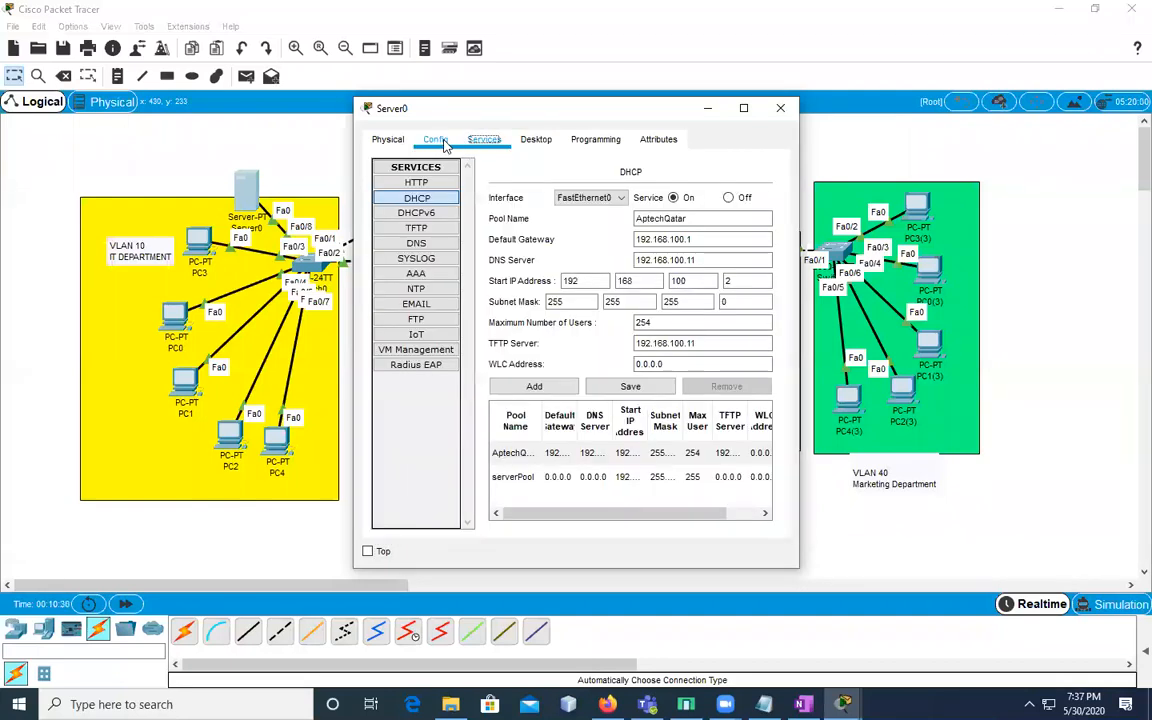
left_click(436, 140)
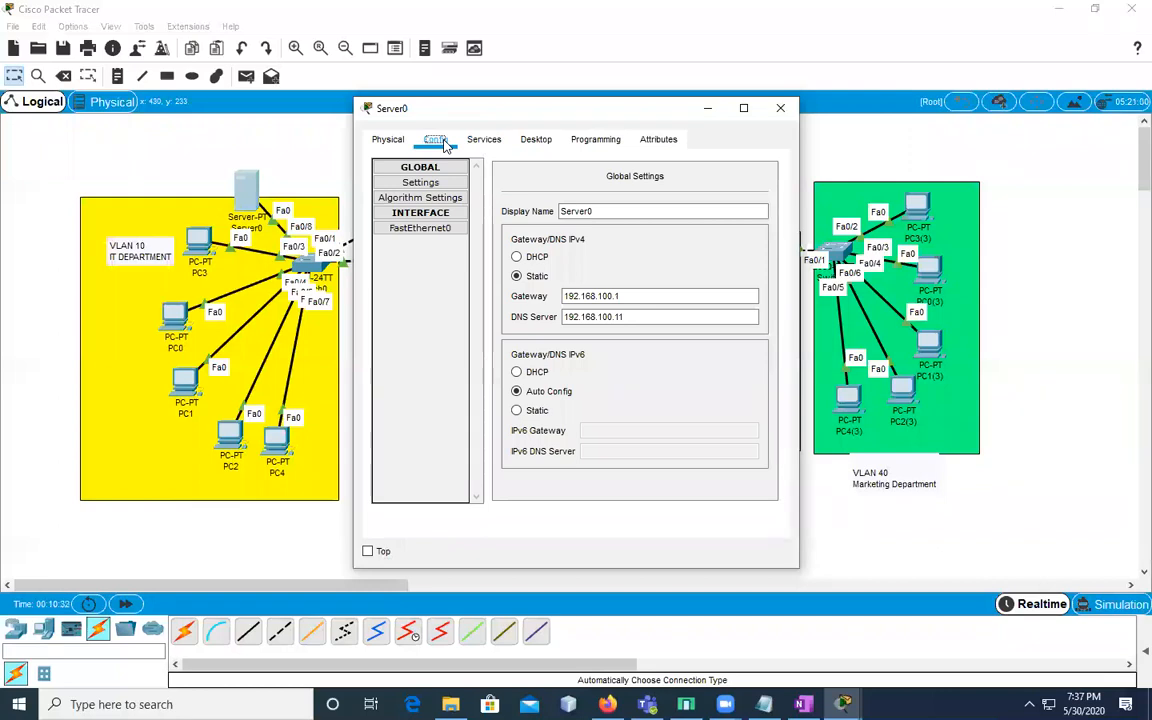
left_click(630, 296)
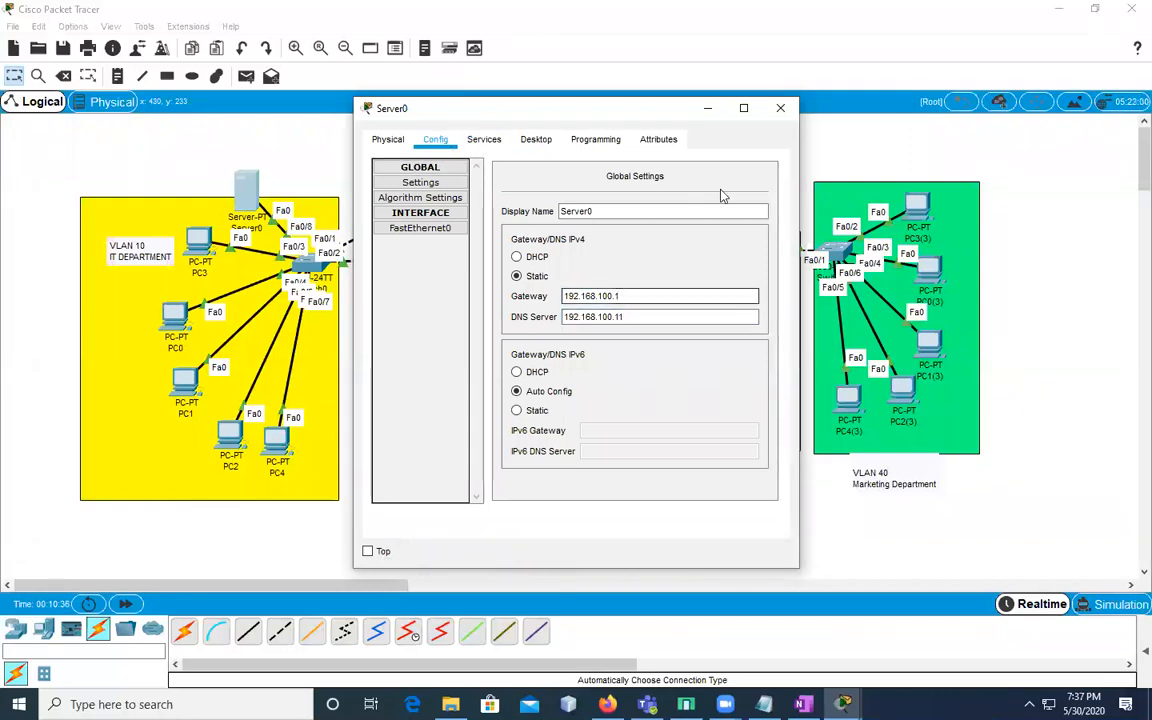
left_click(779, 109)
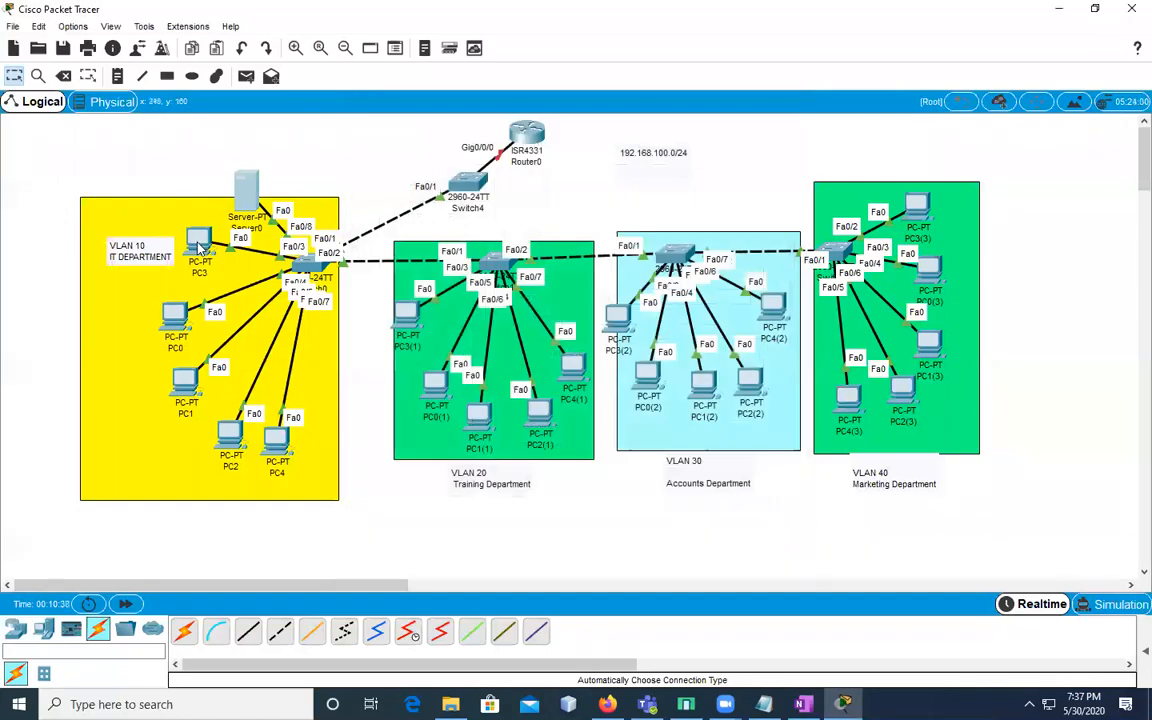
Request a new DHCP address on PC3 in the IT department by switching to static and back to DHCP
left_click(199, 240)
left_click(376, 197)
left_click(495, 229)
left_click(385, 228)
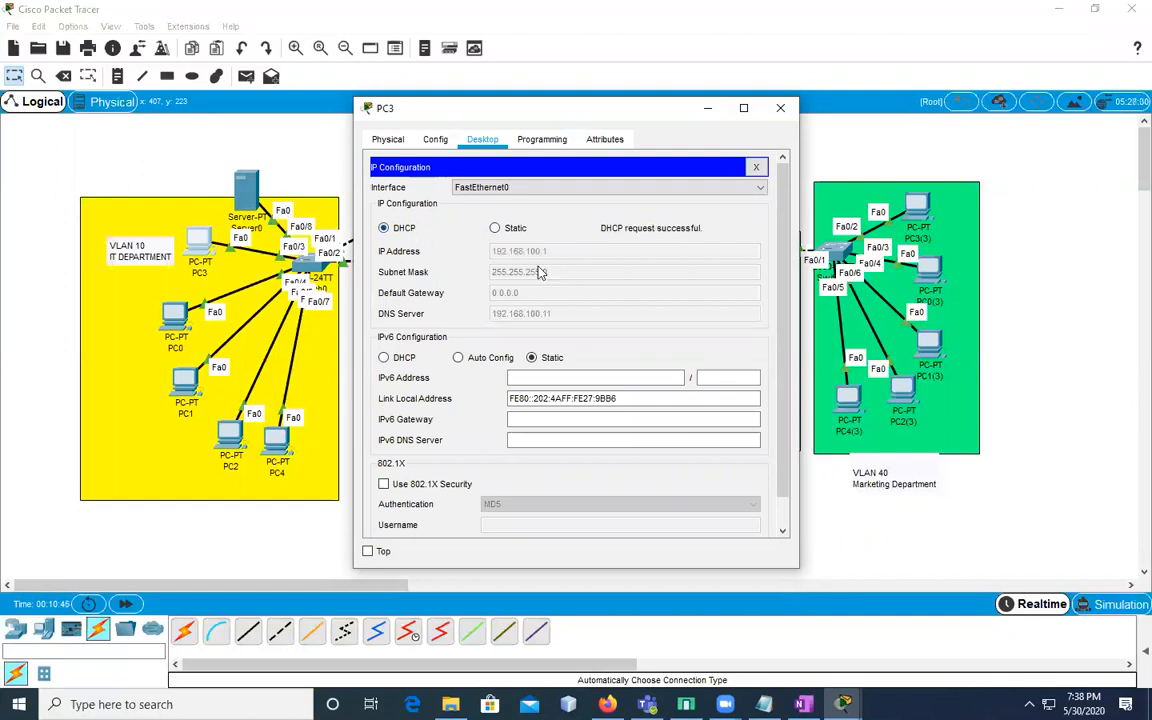
Compare the AptechQatar and serverPool entries in Server0's DHCP service
left_click(240, 192)
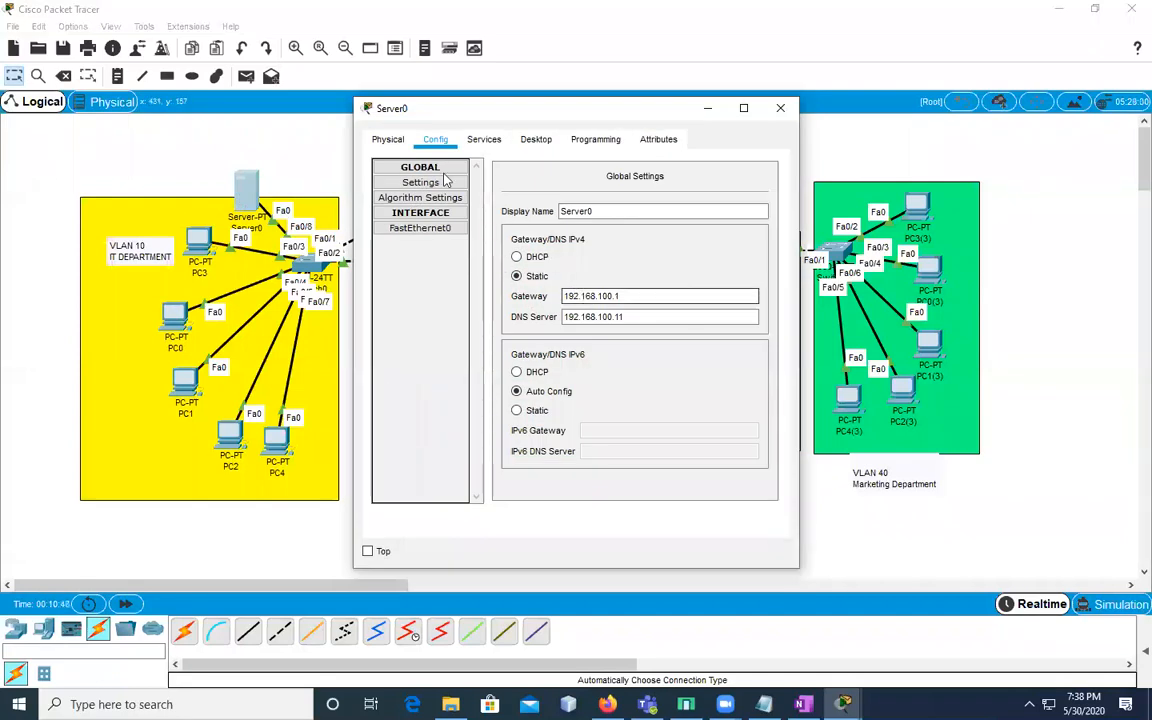
left_click(481, 141)
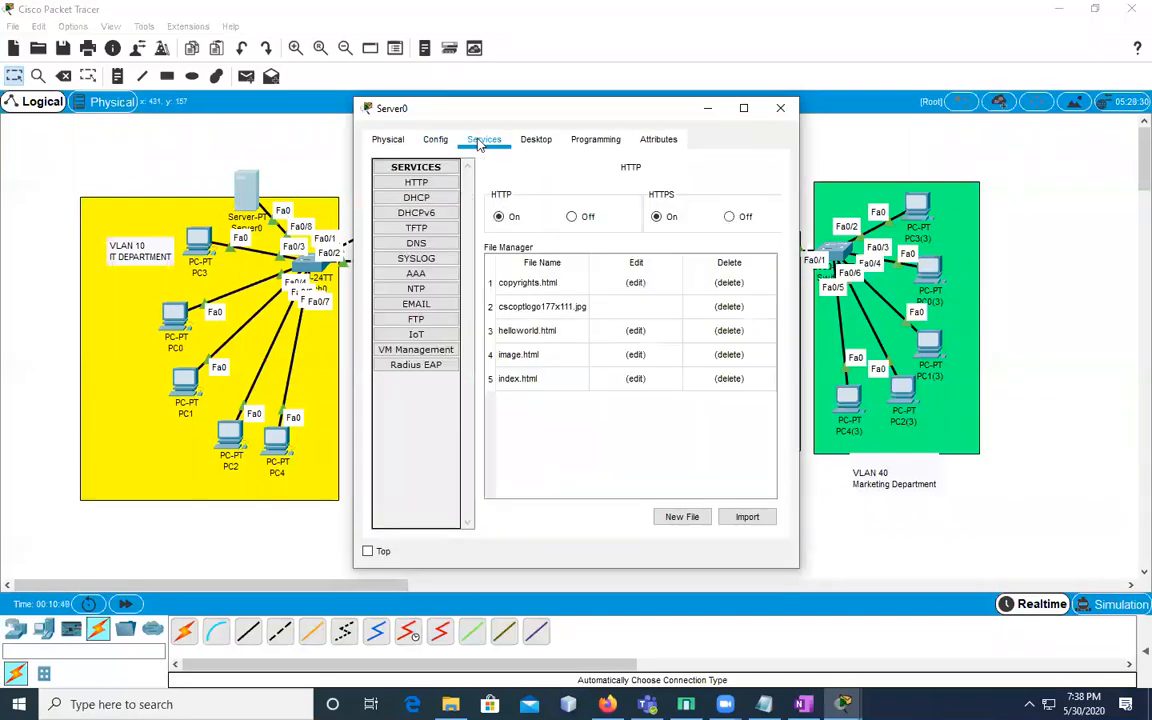
left_click(430, 200)
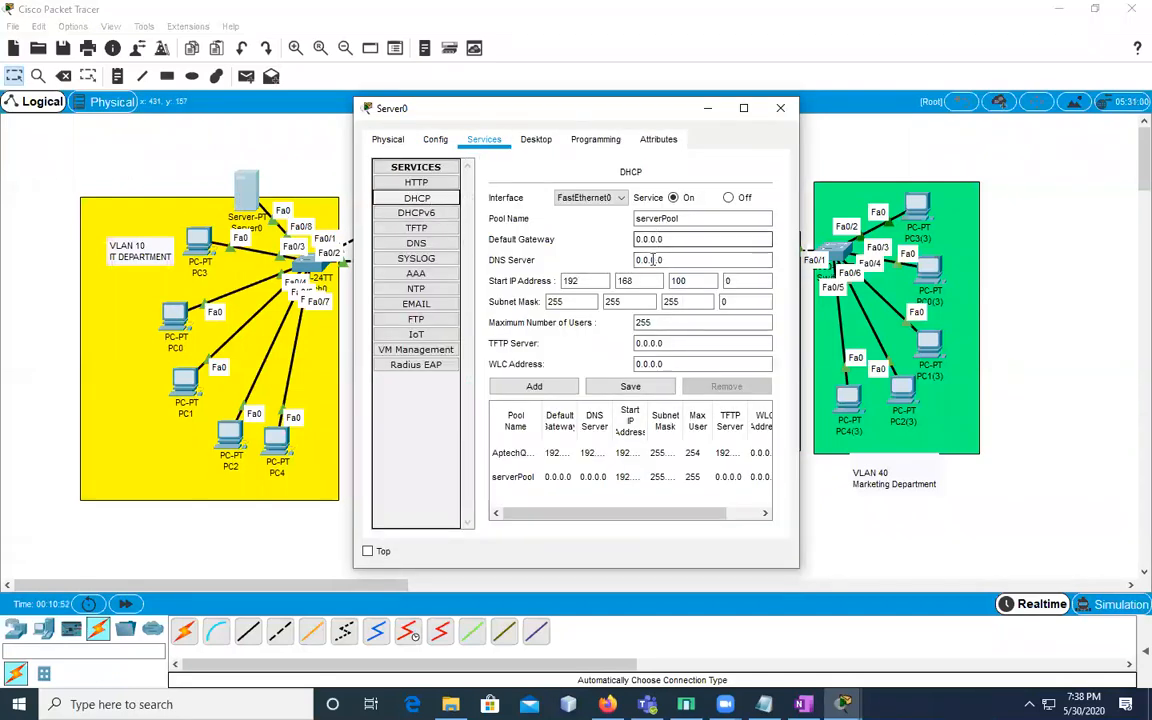
left_click(522, 455)
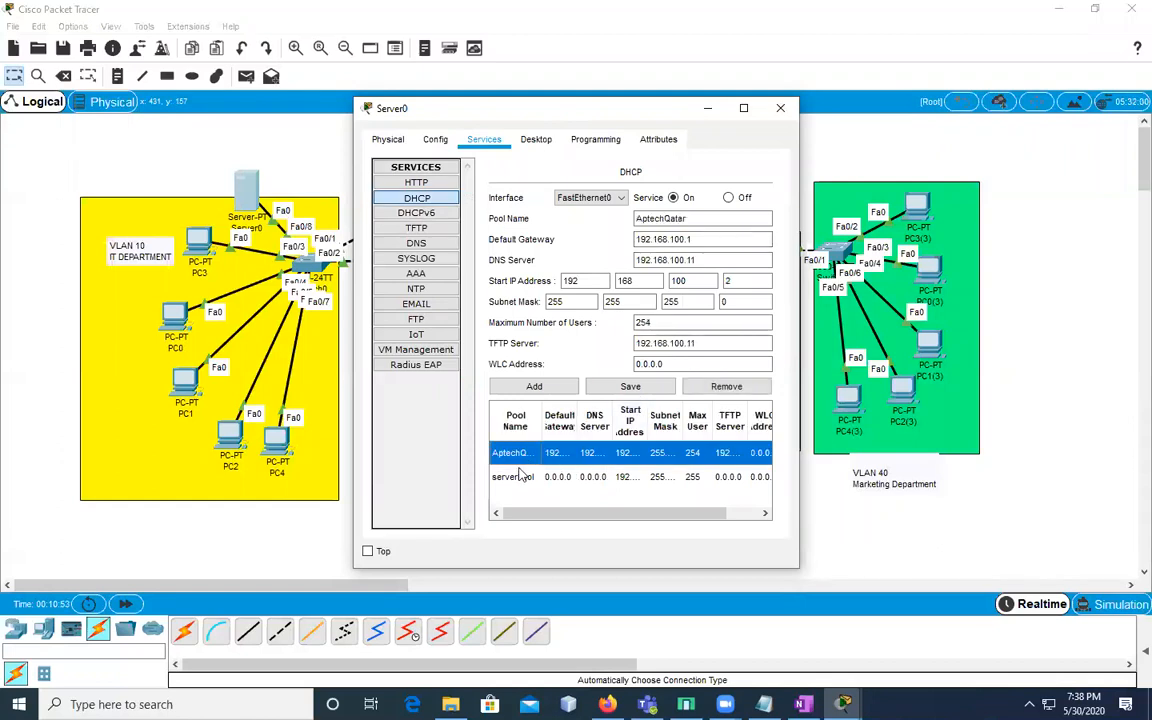
left_click(518, 479)
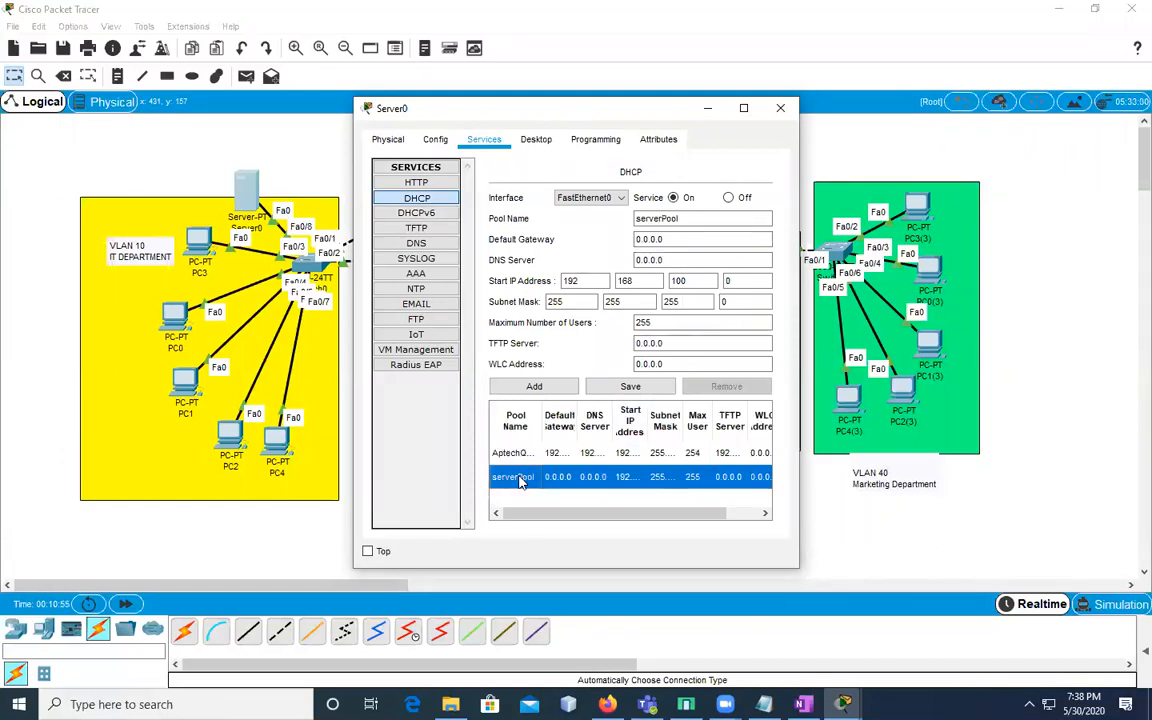
left_click(519, 455)
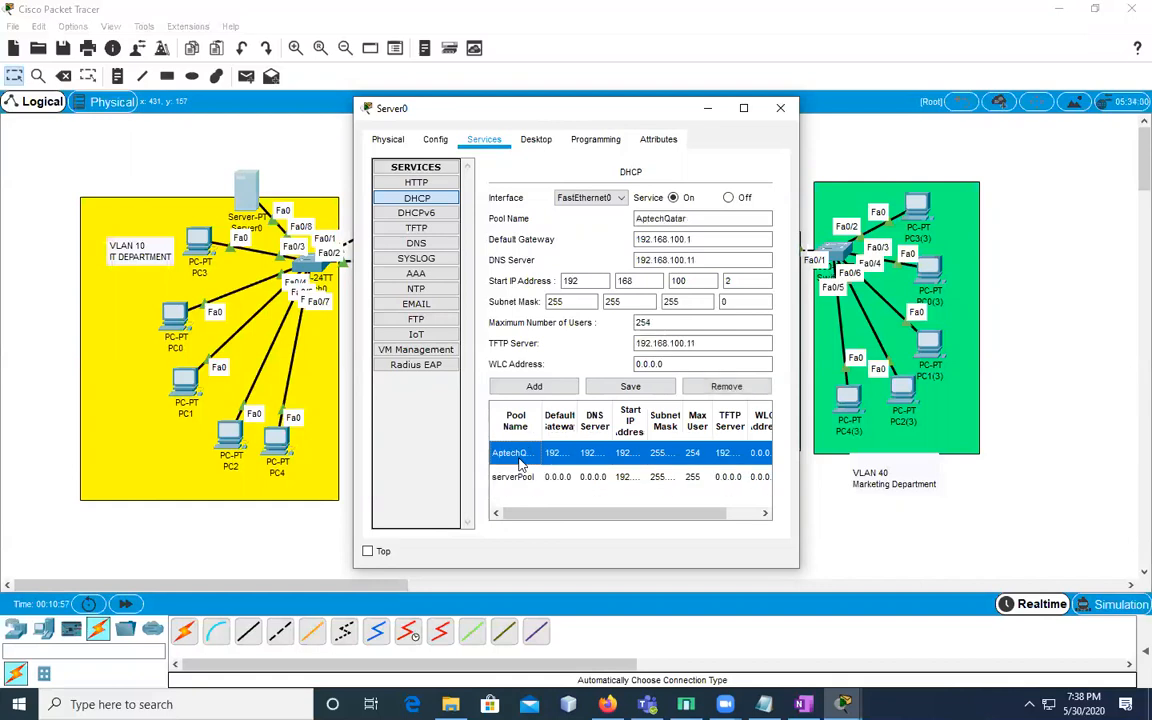
left_click(598, 477)
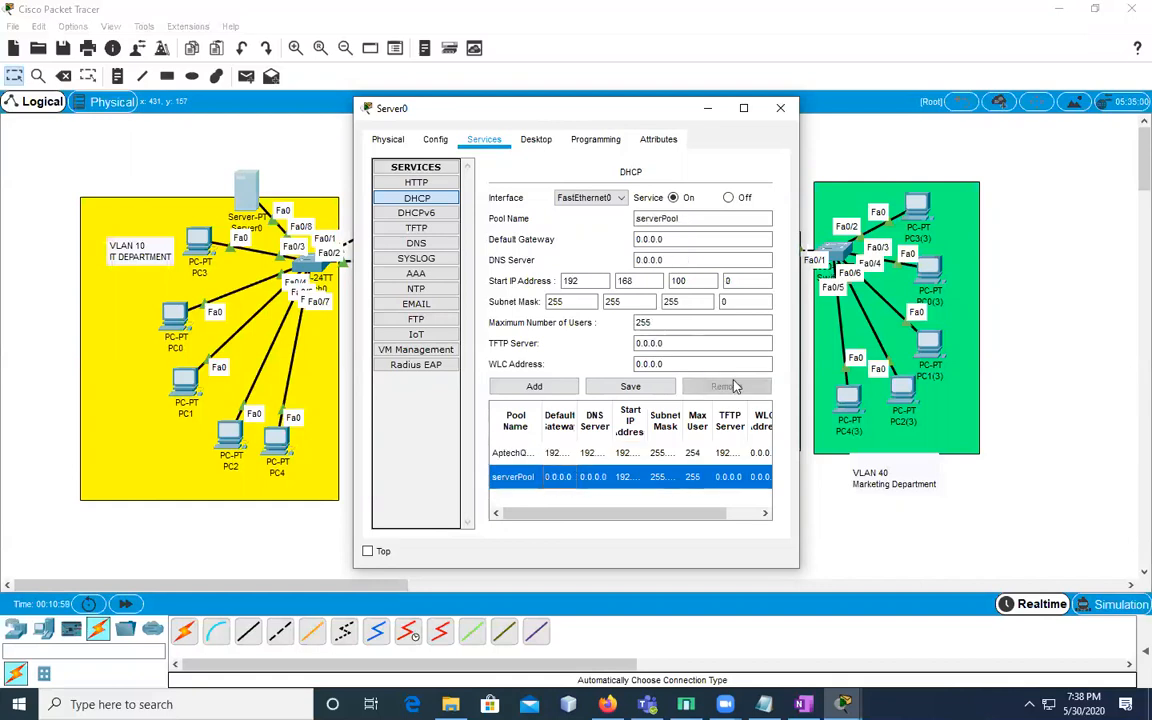
Save the AptechQatar pool again and recheck both entries in the DHCP pool list
left_click(521, 455)
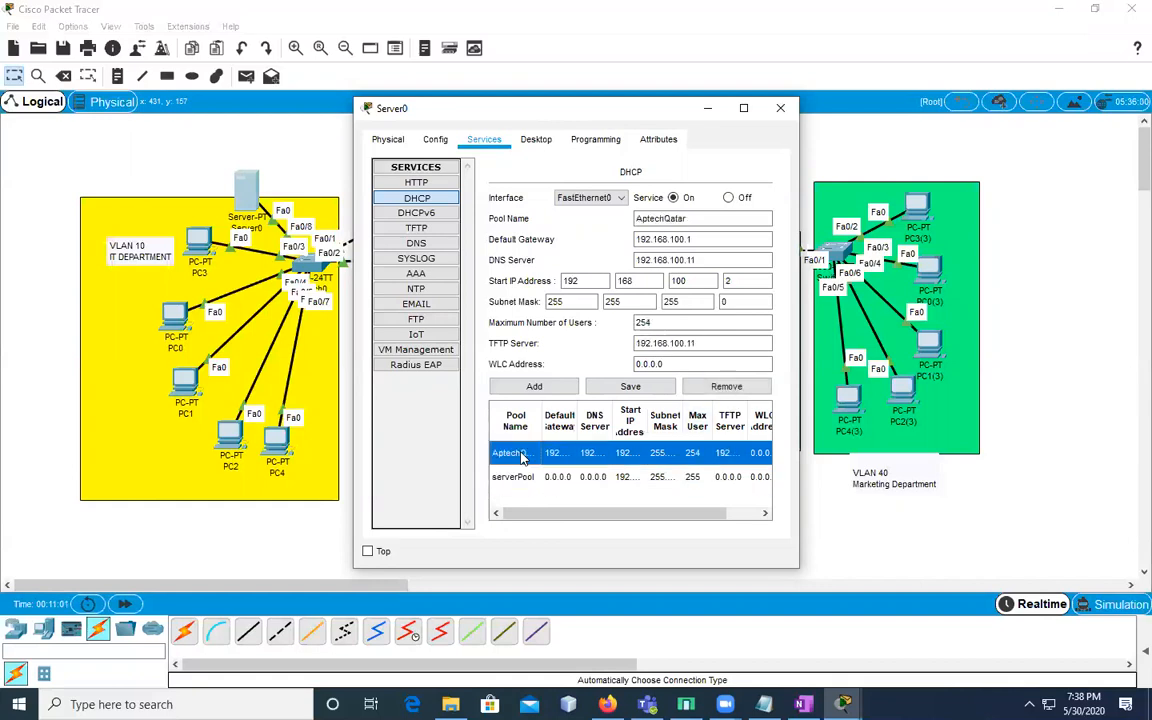
left_click(615, 390)
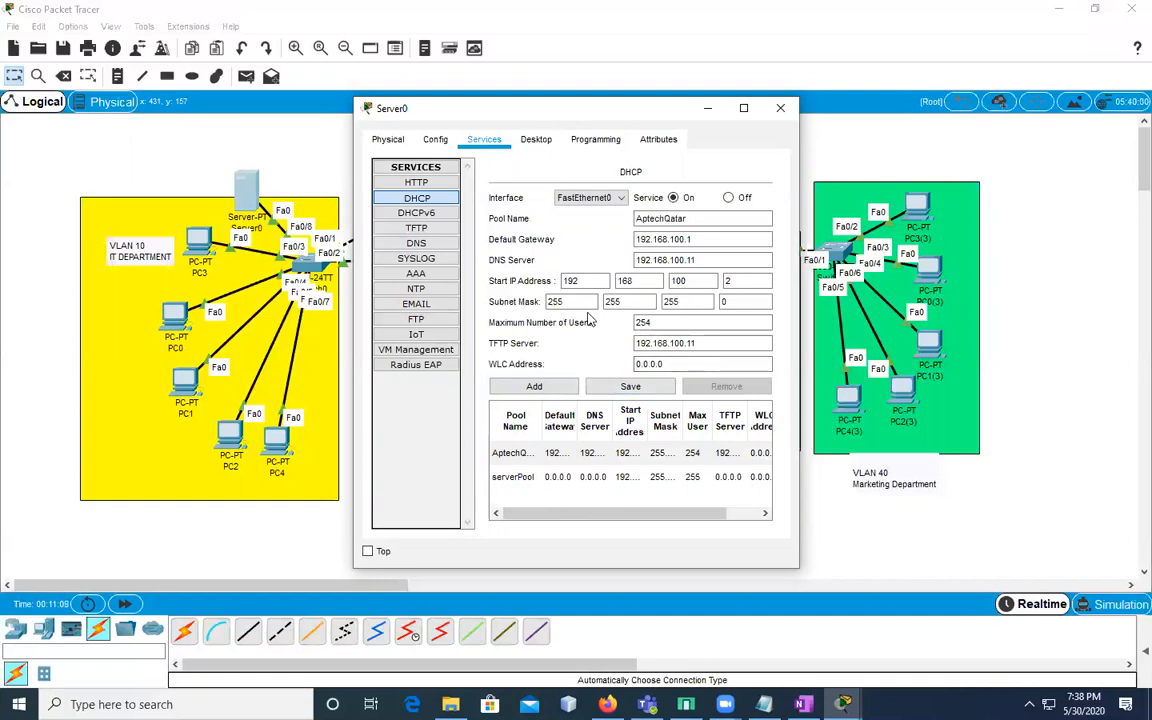
left_click(515, 476)
left_click(520, 460)
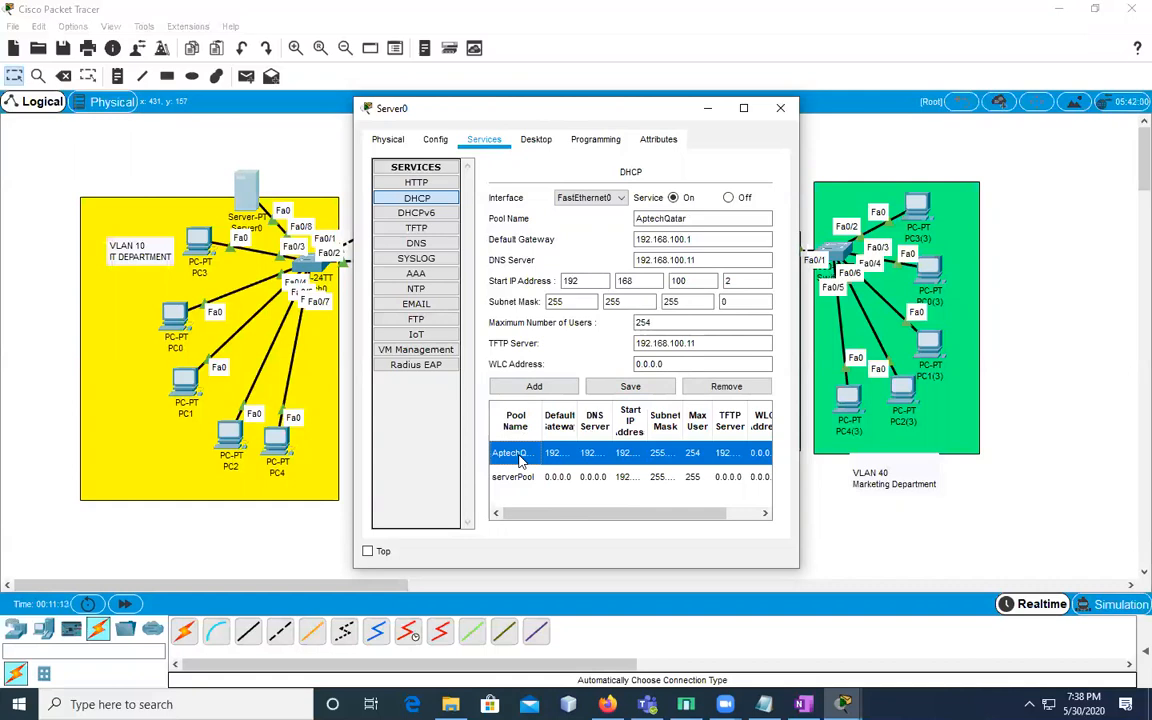
Turn on the DNS service on Server0, leaving the record type at A Record
left_click(431, 216)
left_click(428, 230)
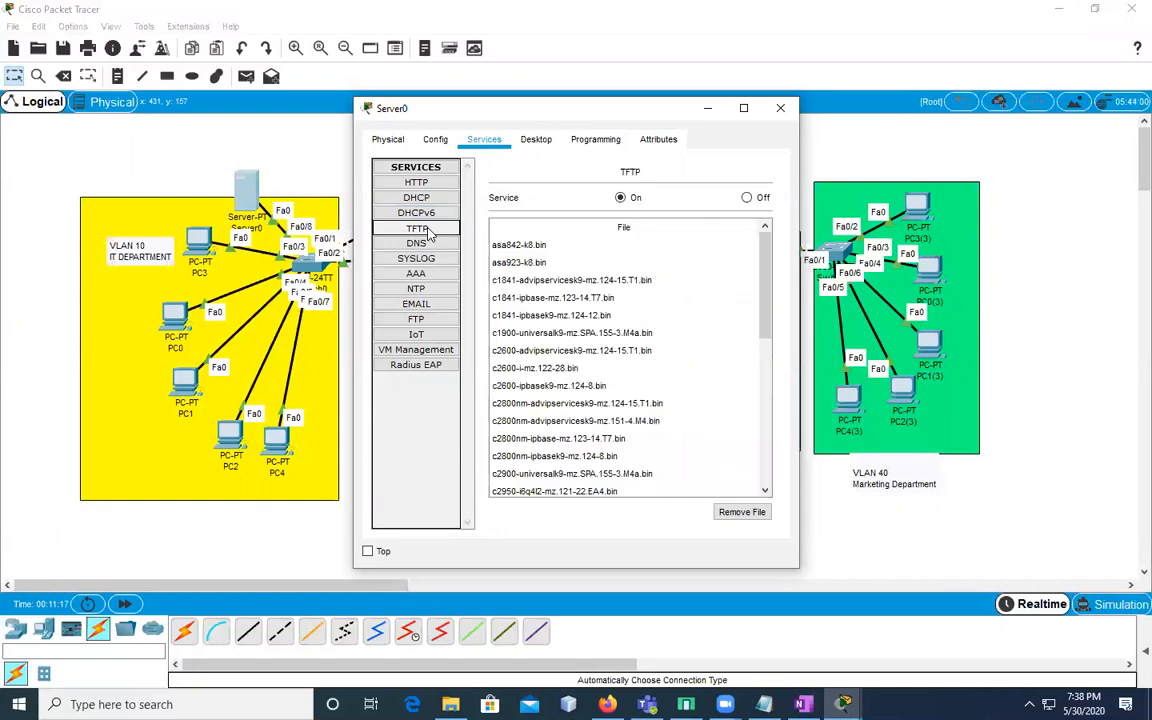
left_click(424, 243)
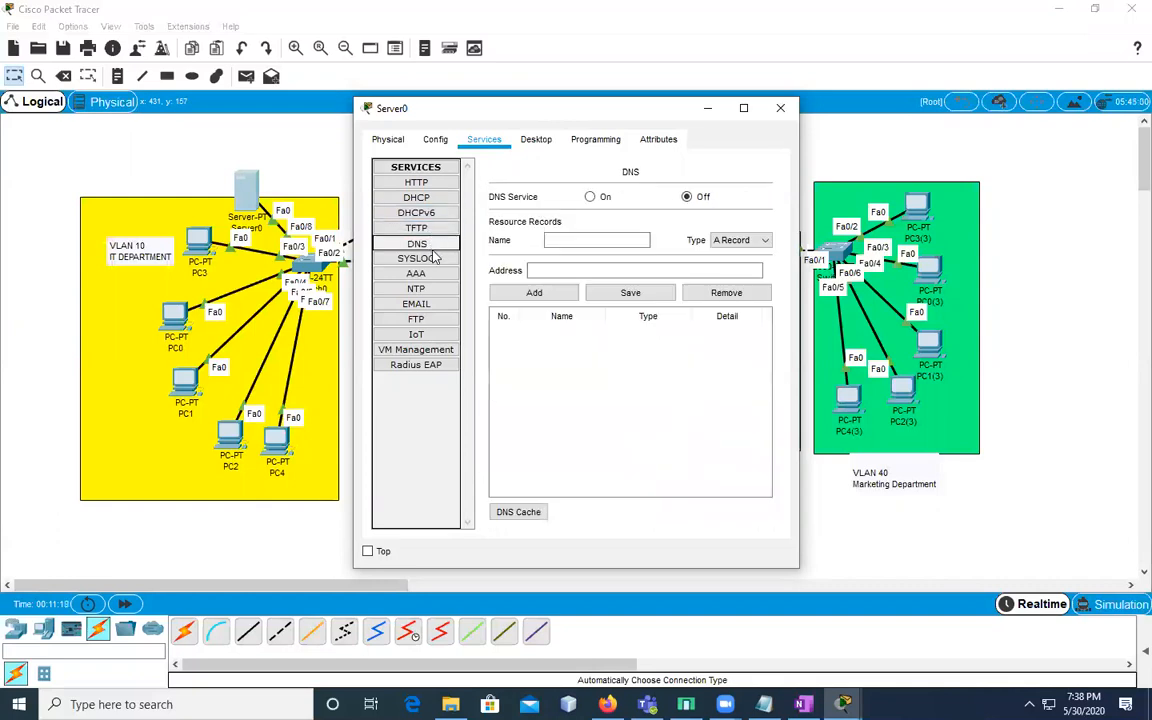
left_click(604, 198)
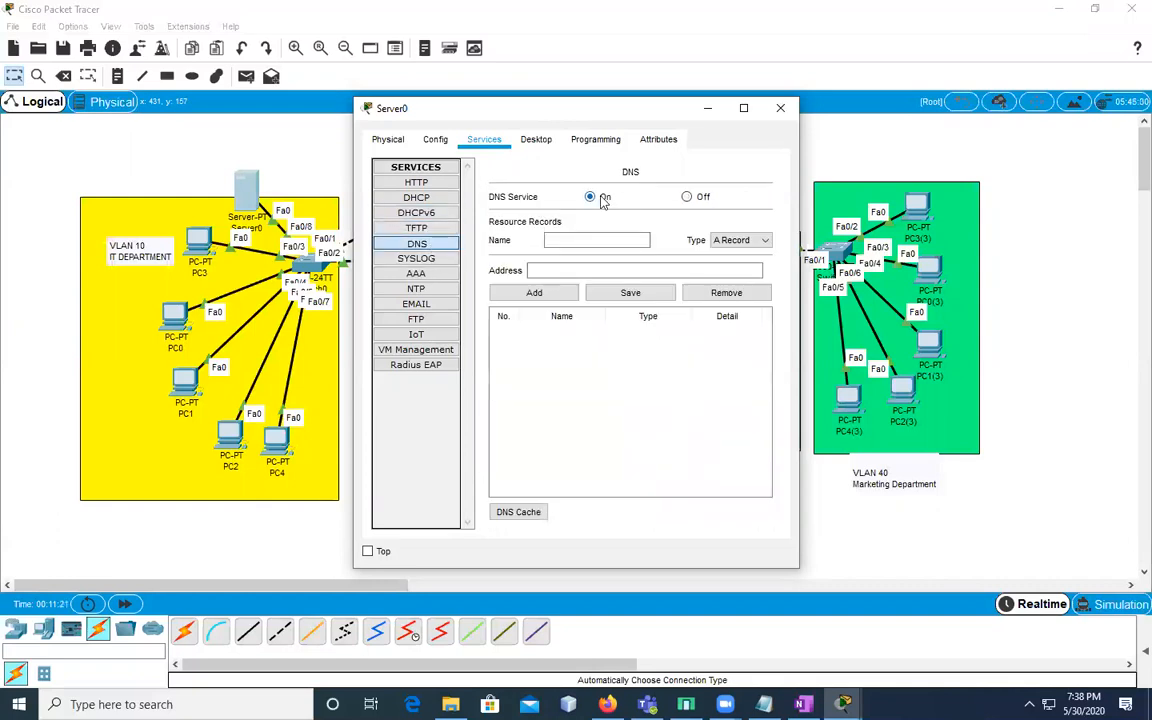
left_click(740, 241)
left_click(740, 244)
Look through Server0's remaining services from Syslog to Radius EAP and close the server window
left_click(418, 260)
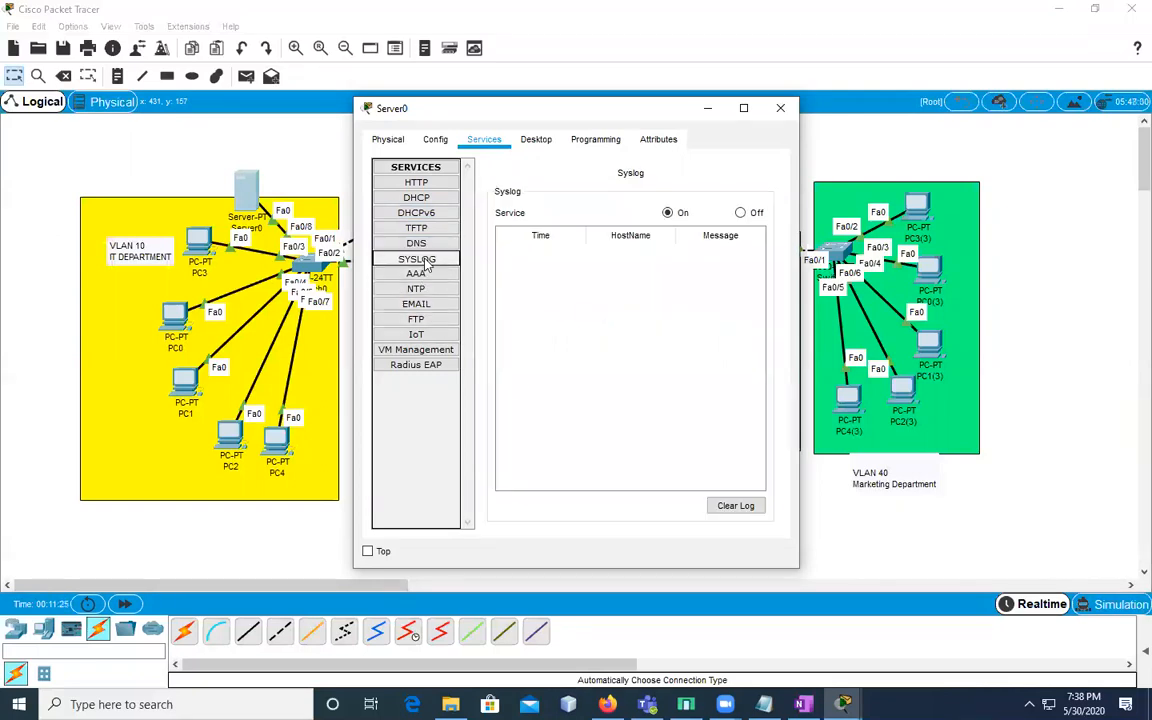
left_click(426, 275)
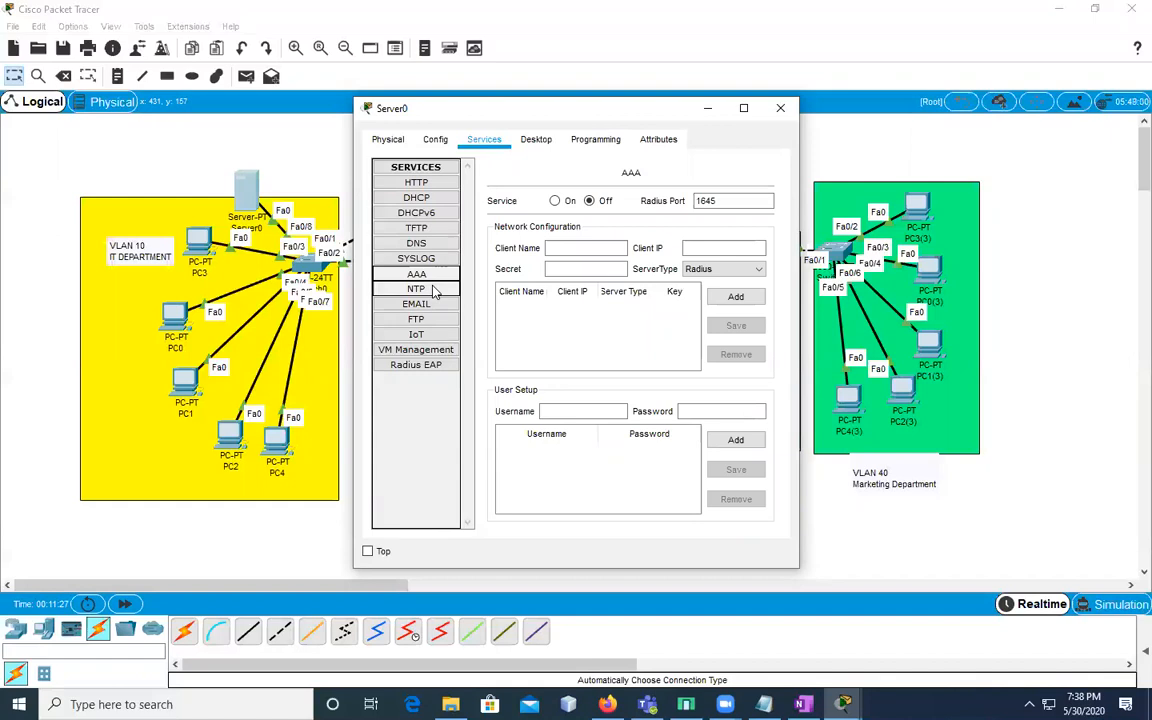
left_click(432, 289)
left_click(434, 304)
left_click(438, 320)
left_click(436, 334)
left_click(432, 349)
left_click(430, 365)
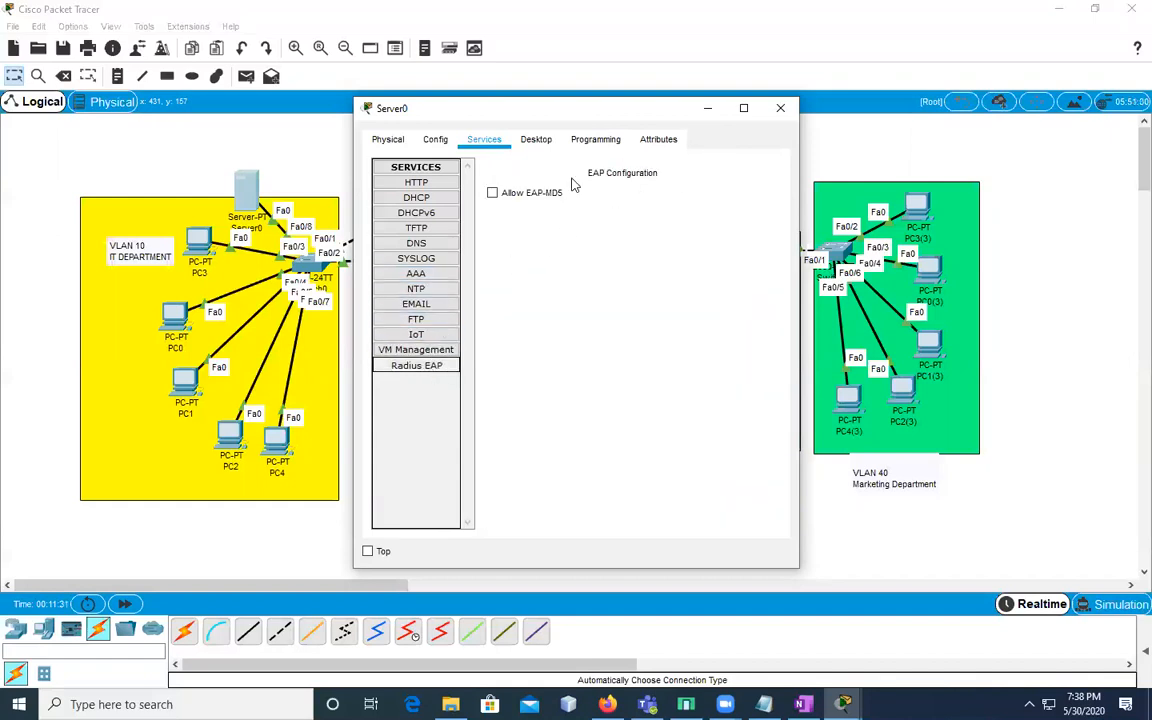
left_click(780, 108)
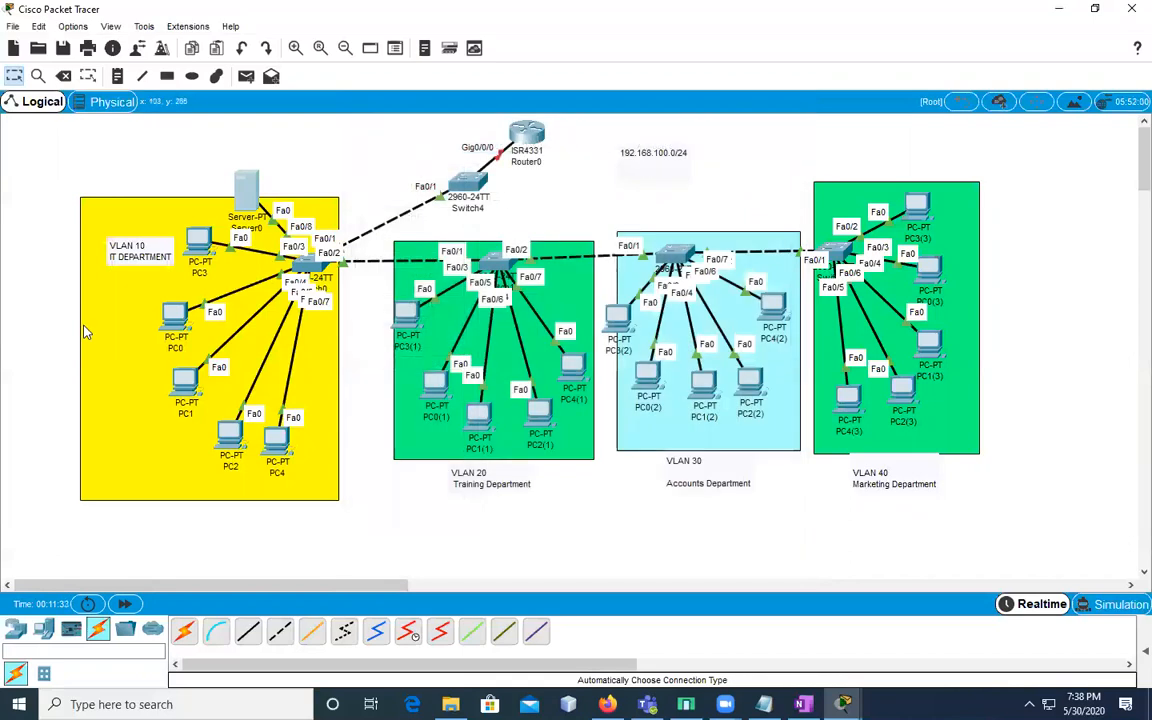
Renew PC3's DHCP lease by toggling its addressing to static and back, and close its configuration window
left_click(201, 254)
left_click(494, 228)
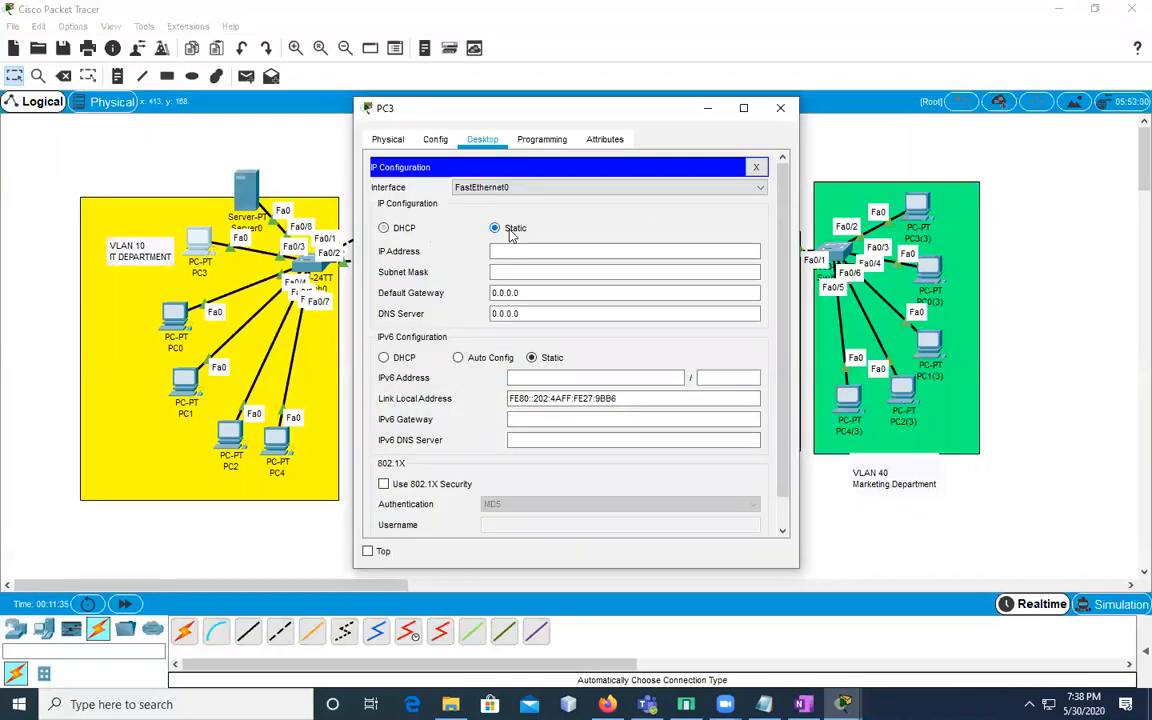
left_click(386, 228)
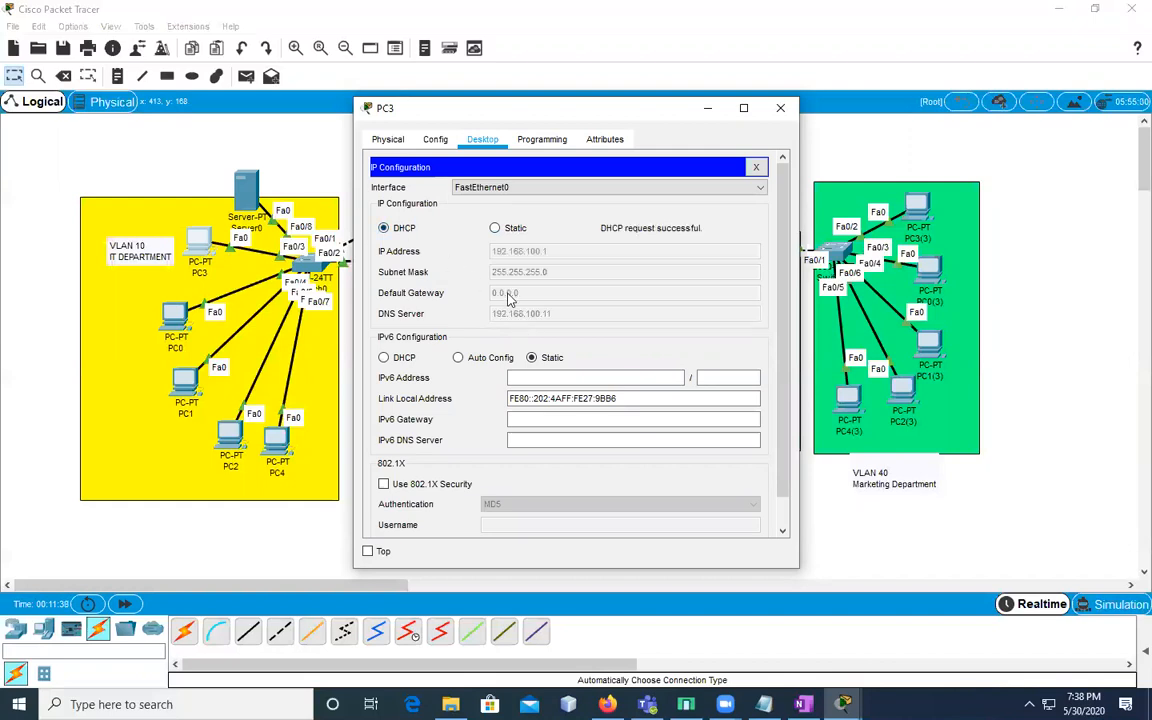
left_click(756, 167)
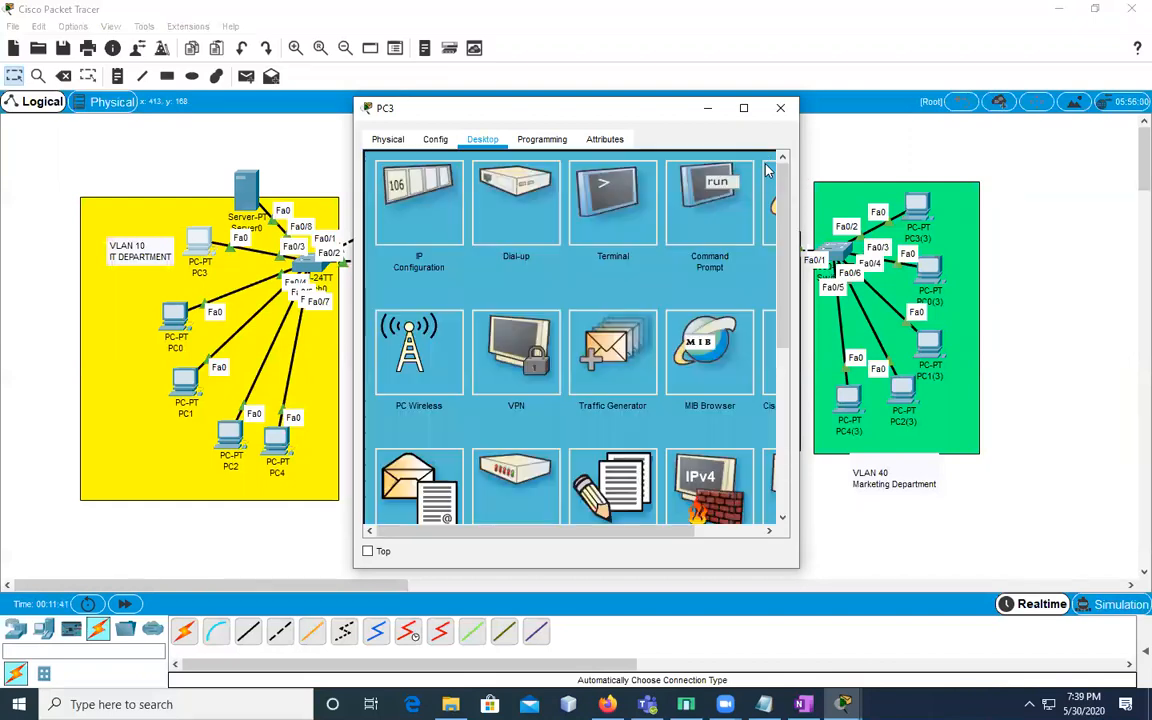
left_click(780, 107)
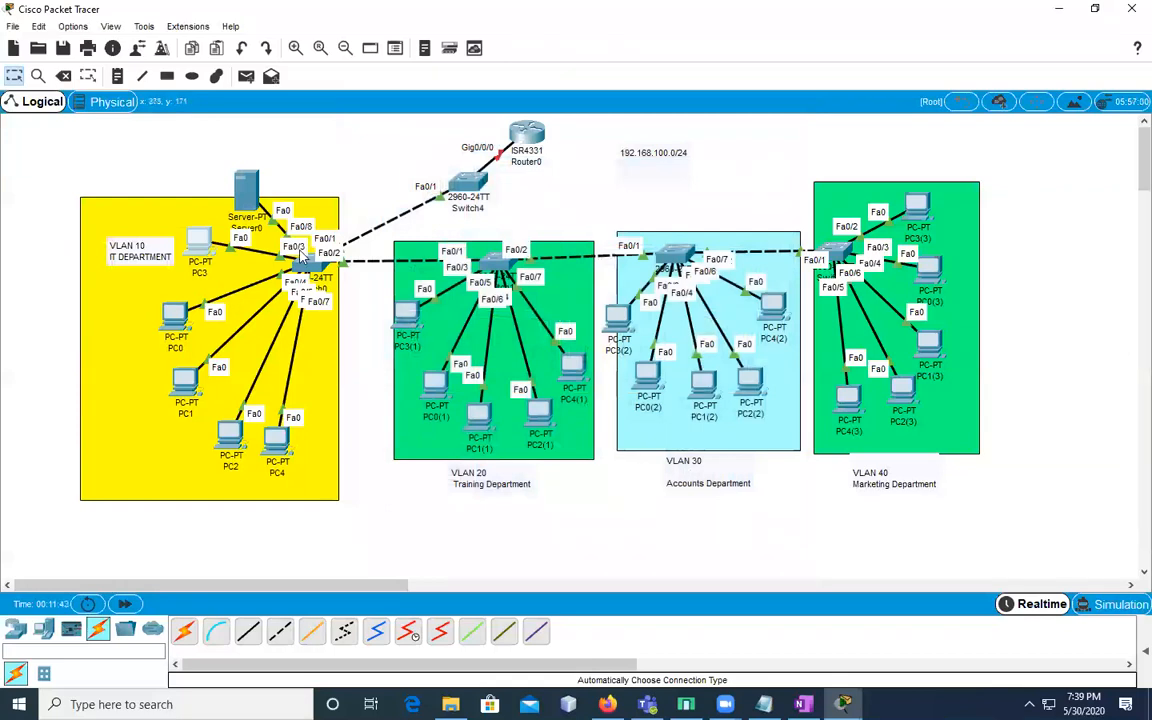
Switch PC3's IP addressing from DHCP to static and close its configuration window
left_click(185, 230)
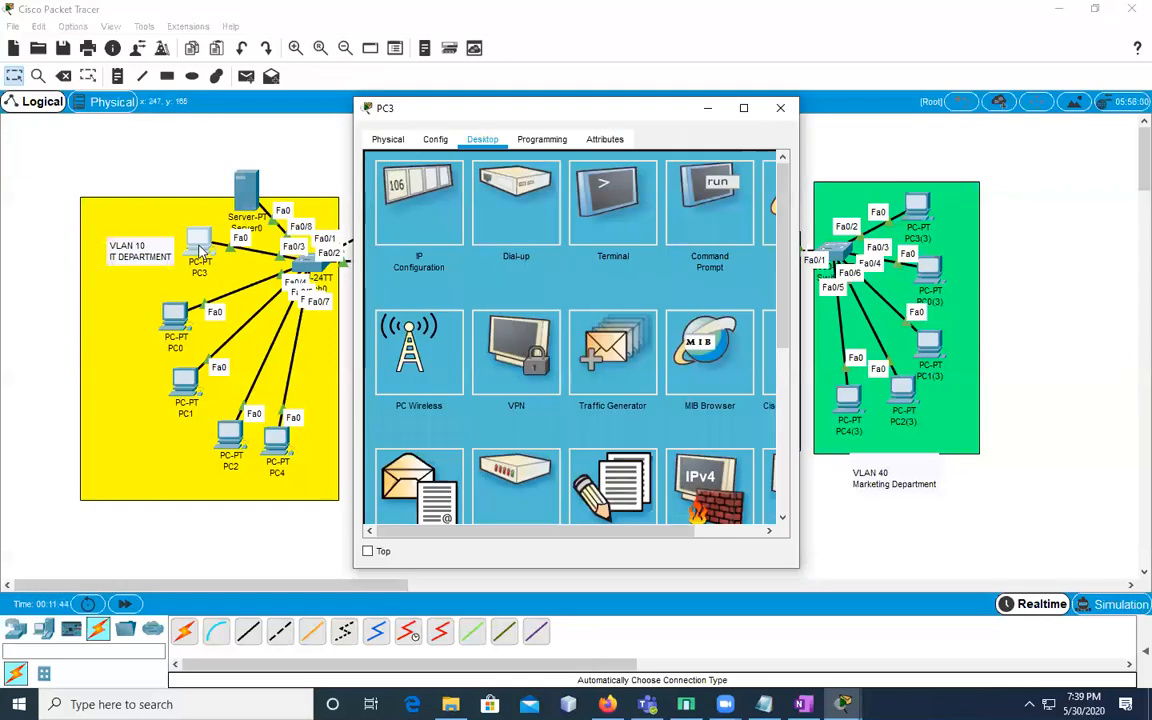
left_click(439, 217)
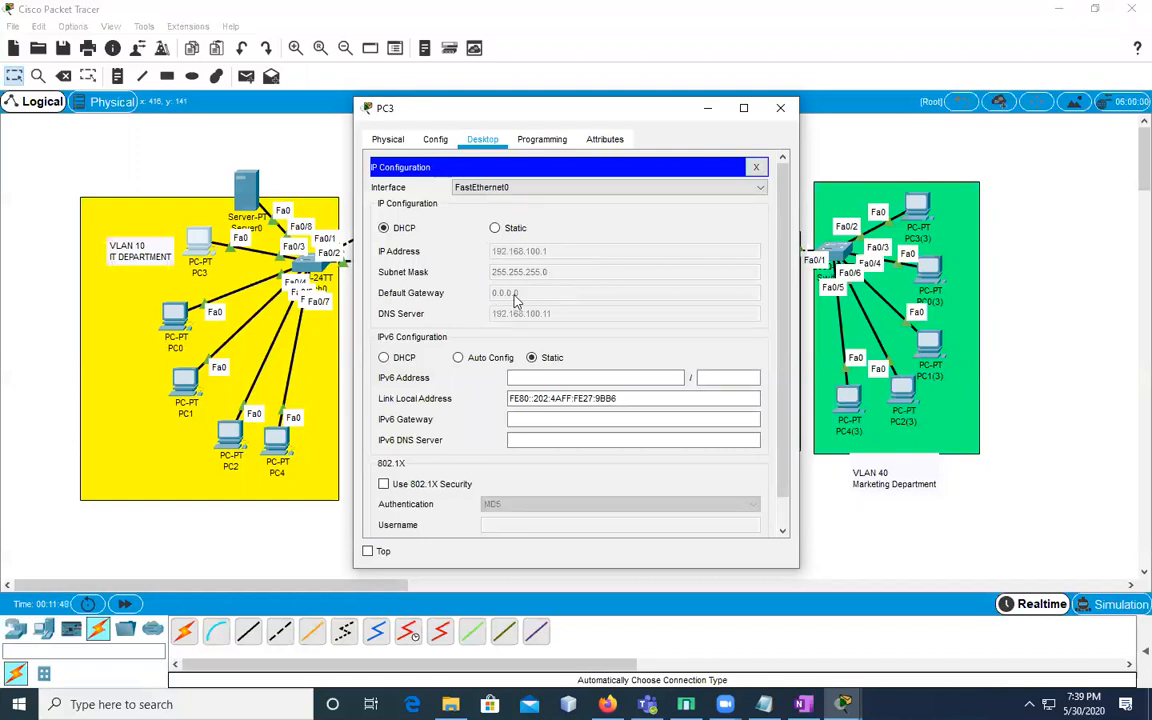
left_click(494, 228)
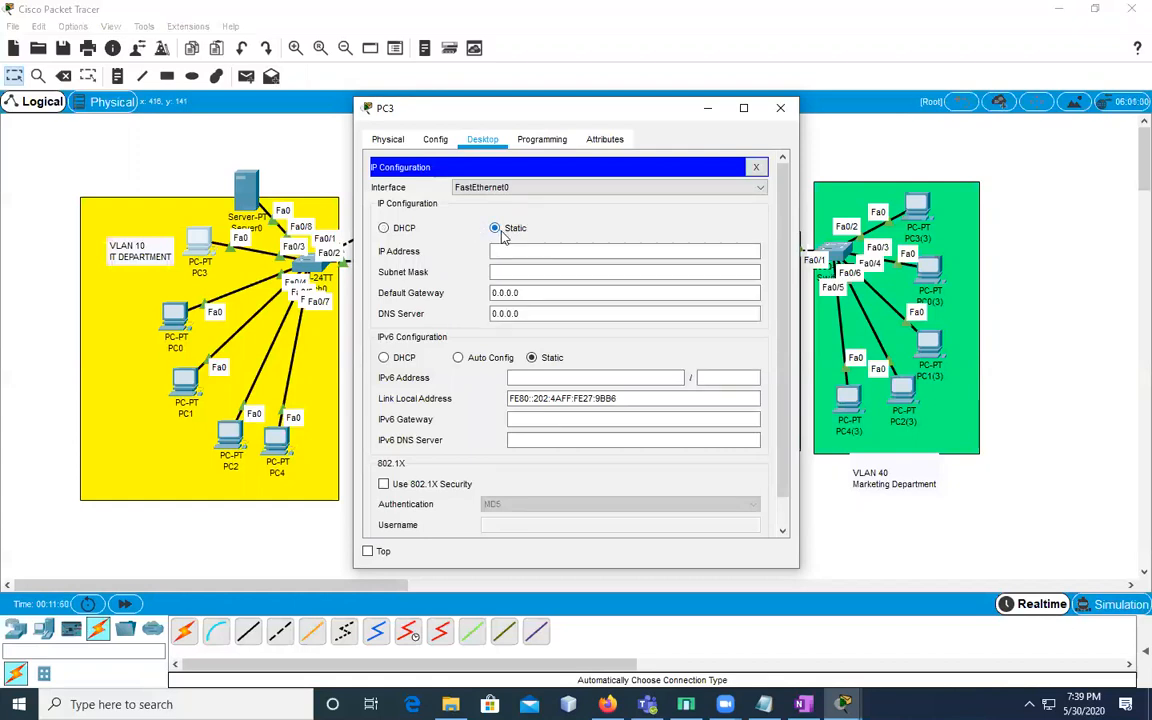
left_click(756, 167)
left_click(780, 108)
Look at Switch1's command line and configuration pages and close the switch window
left_click(499, 271)
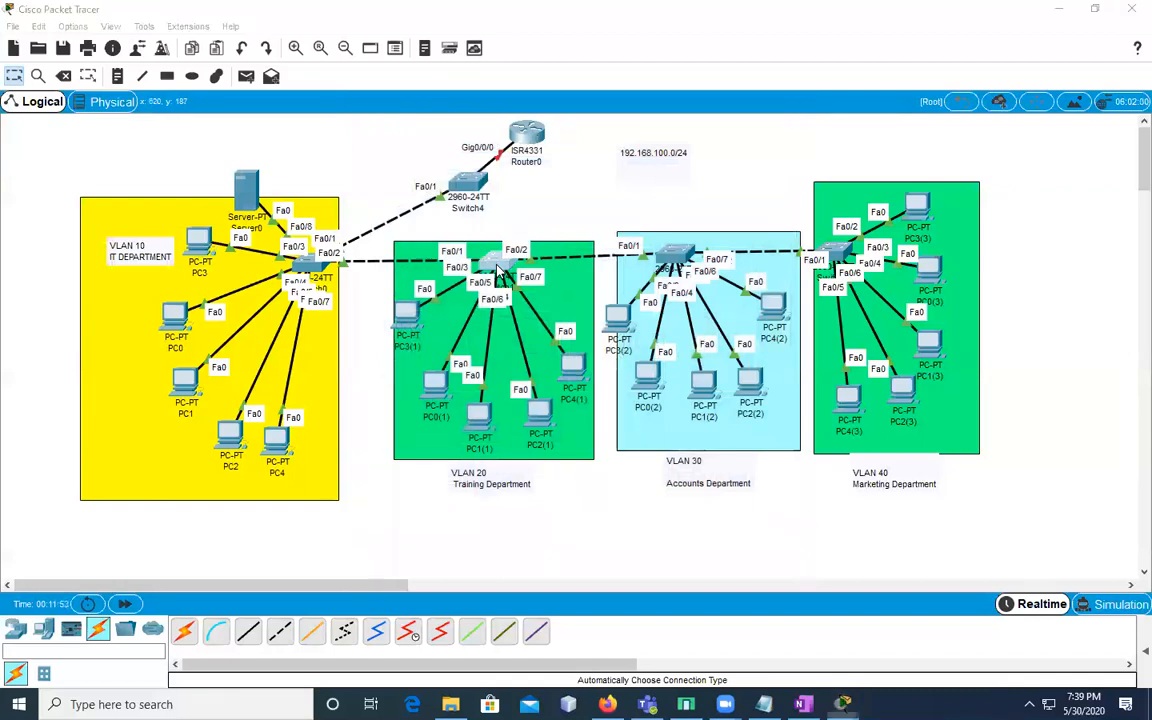
left_click(468, 140)
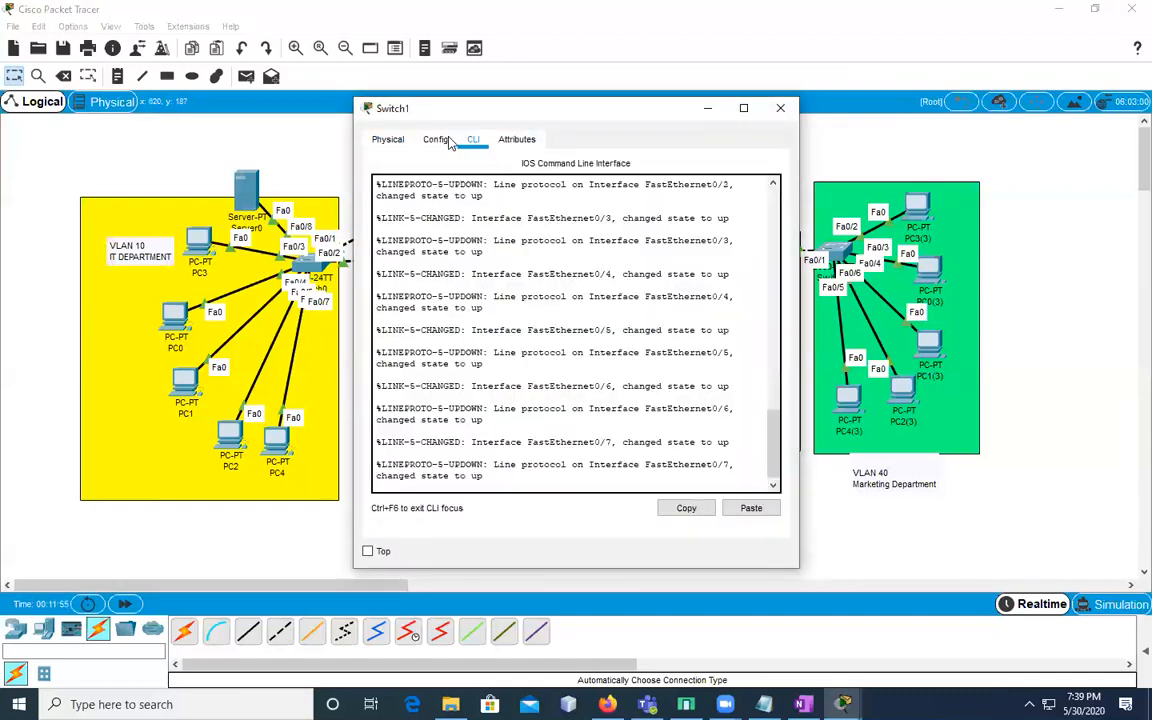
left_click(435, 139)
left_click(780, 108)
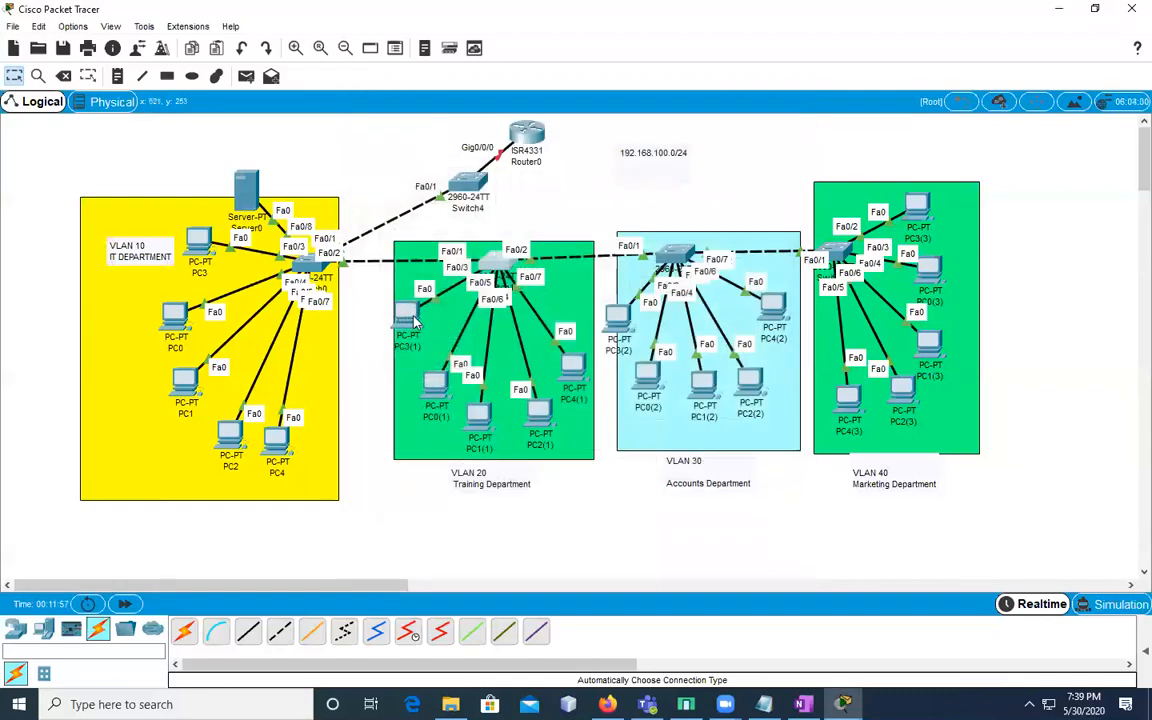
Set PC3(1) in the Training Department to obtain its IP address through DHCP and close its window
left_click(406, 313)
left_click(482, 139)
left_click(437, 193)
left_click(406, 231)
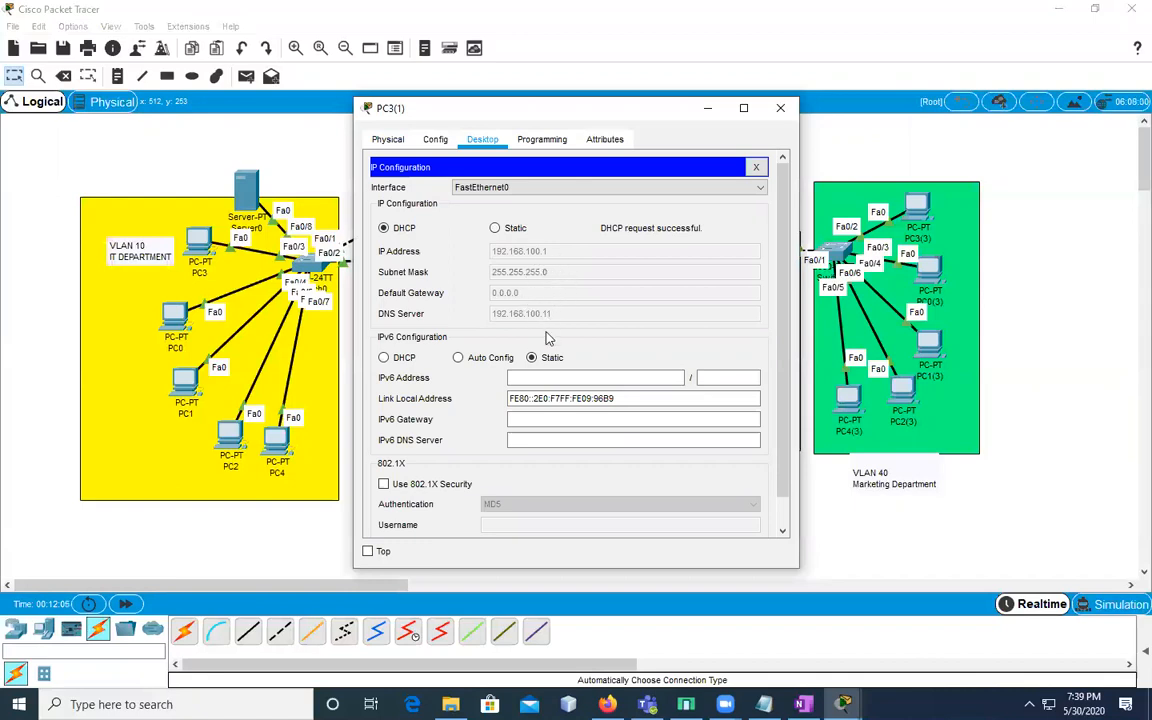
left_click(757, 167)
left_click(780, 107)
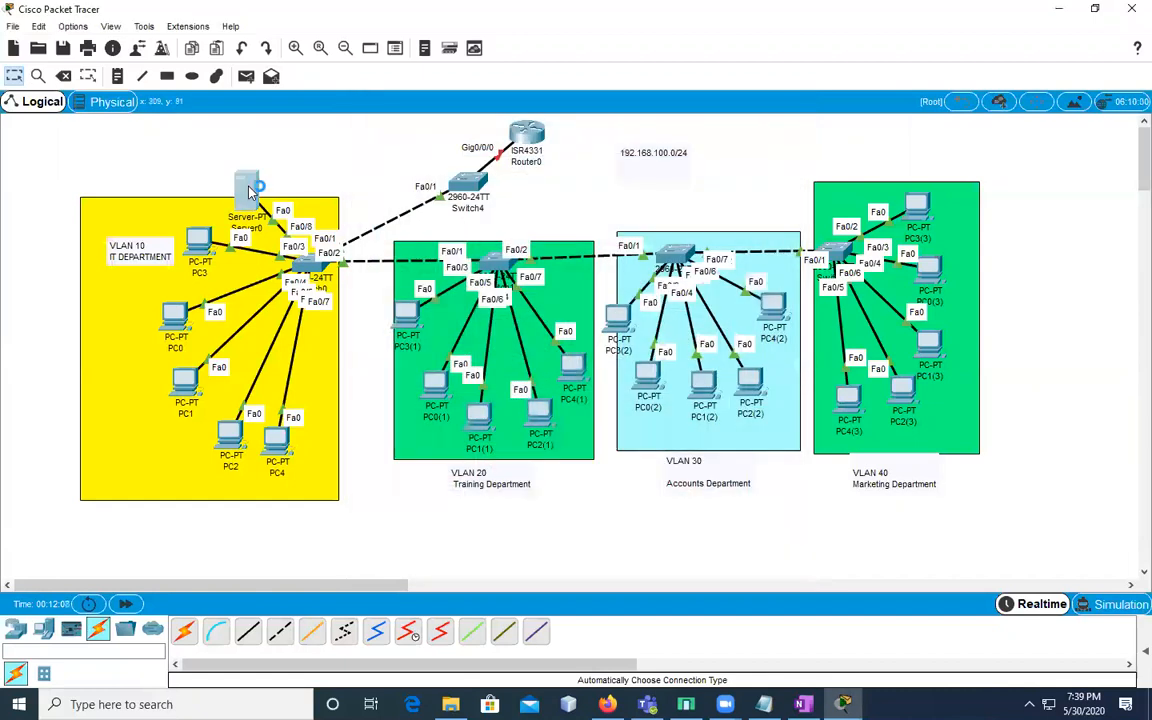
Turn on the DHCP service on Server0 with the AptechQatar pool selected
left_click(244, 186)
left_click(420, 198)
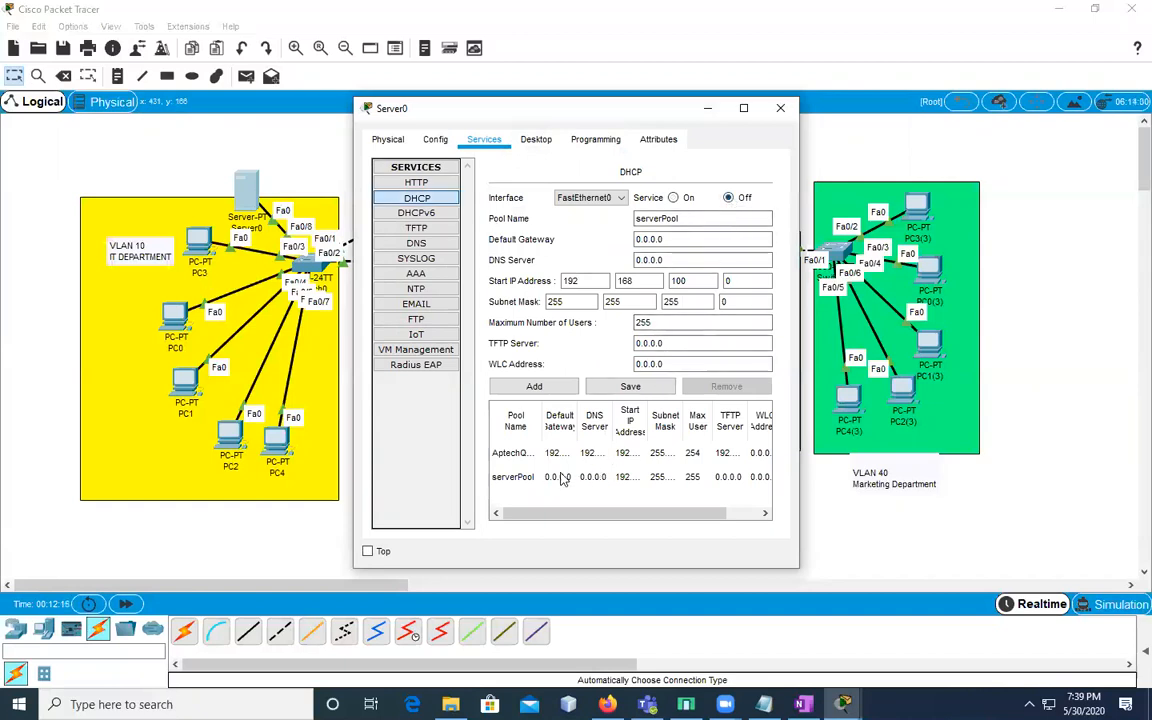
left_click(510, 452)
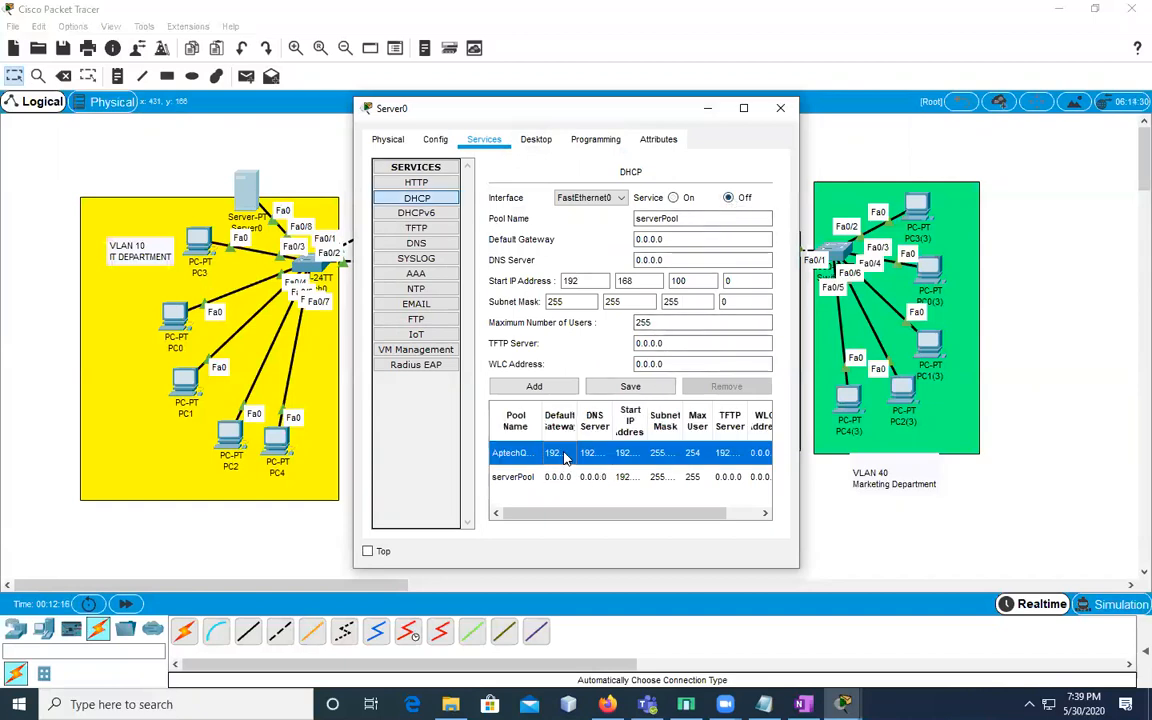
left_click(674, 198)
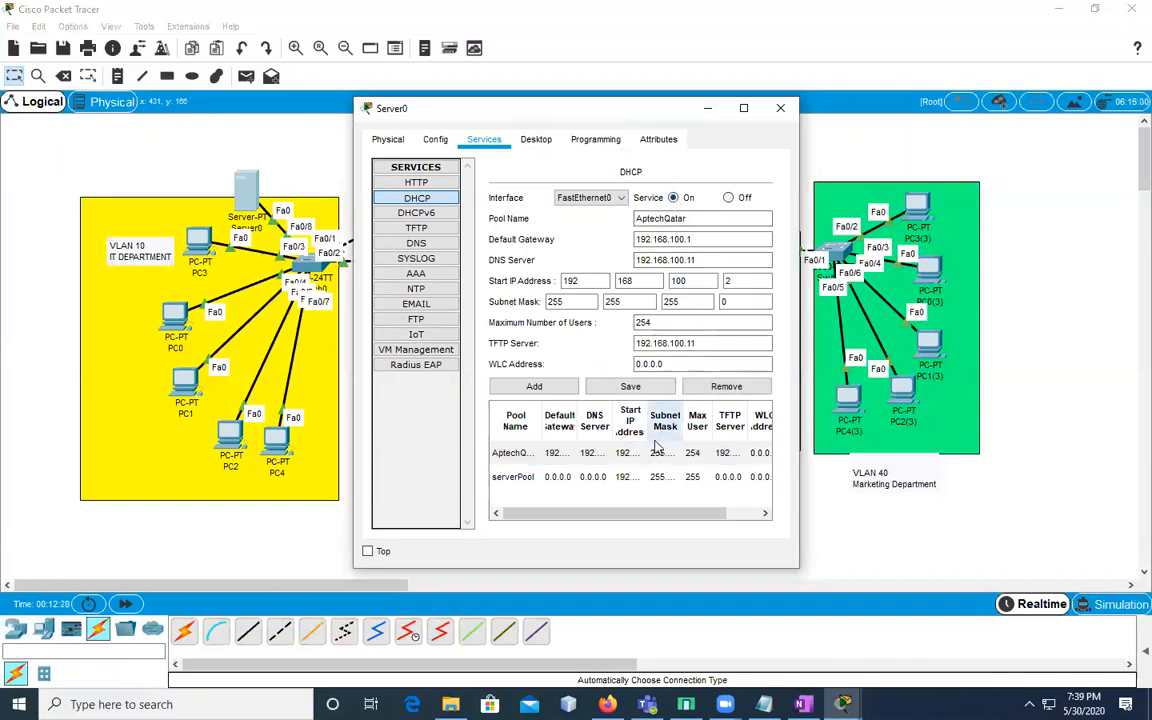
Compare the serverPool and AptechQatar entries in the DHCP pool list and remove the AptechQatar pool
left_click(597, 478)
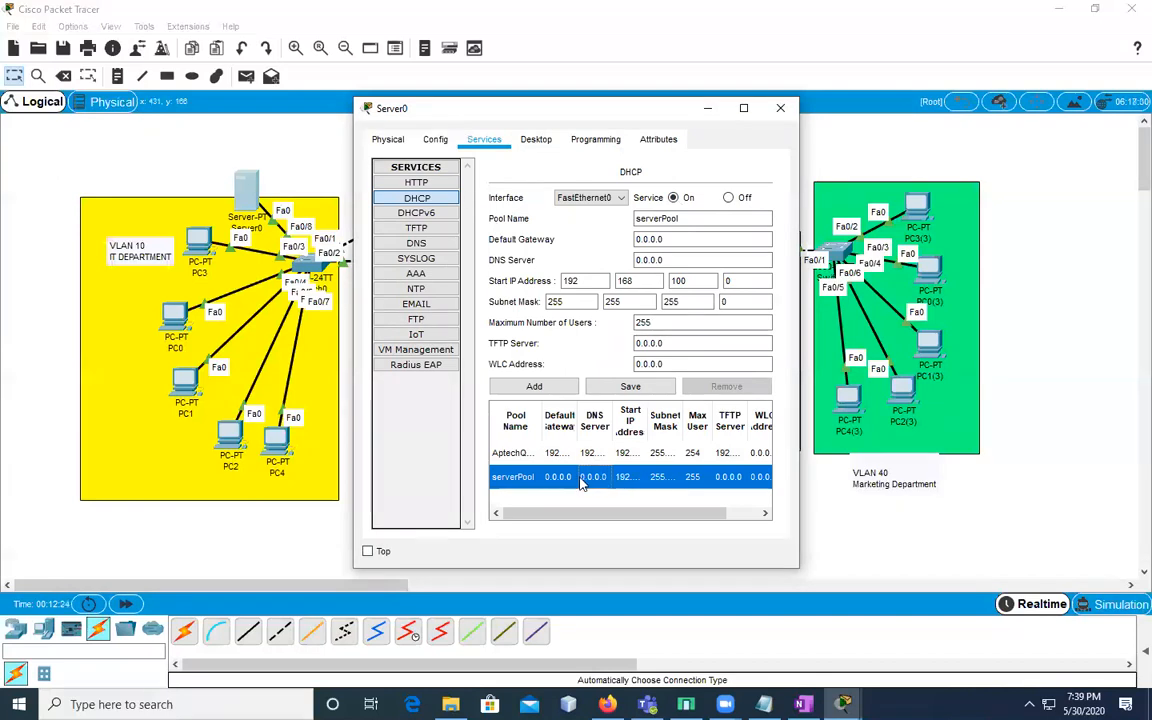
left_click(545, 462)
left_click(548, 476)
left_click(548, 463)
left_click(557, 481)
left_click(549, 456)
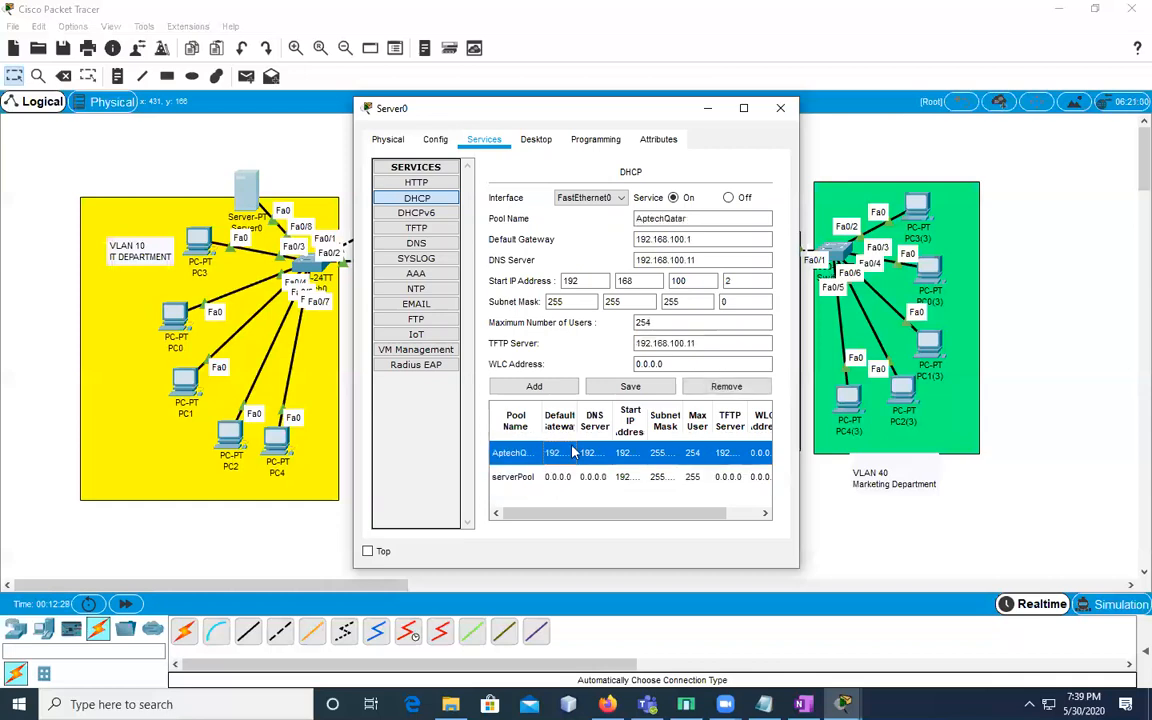
left_click(717, 386)
Set serverPool's default gateway to 192.168.100.1 and its DNS server to 192.168.100.11
left_click(563, 455)
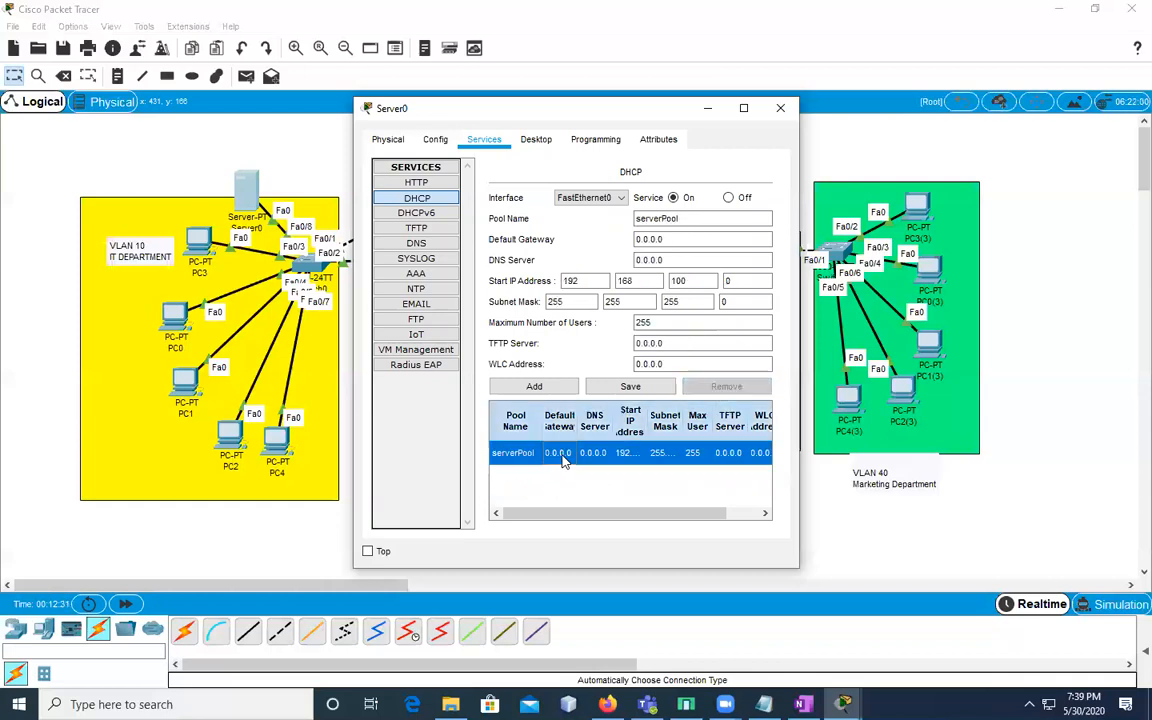
left_click_drag(684, 242, 606, 243)
type("192.168.")
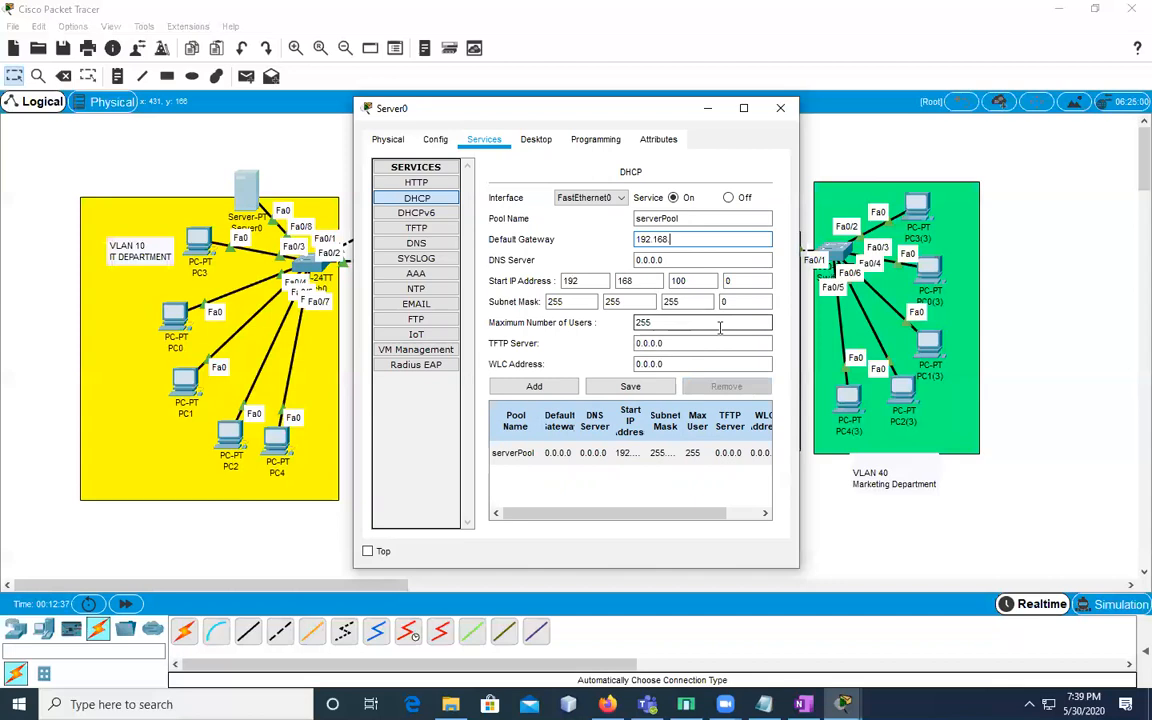
type("100.1")
key("Tab")
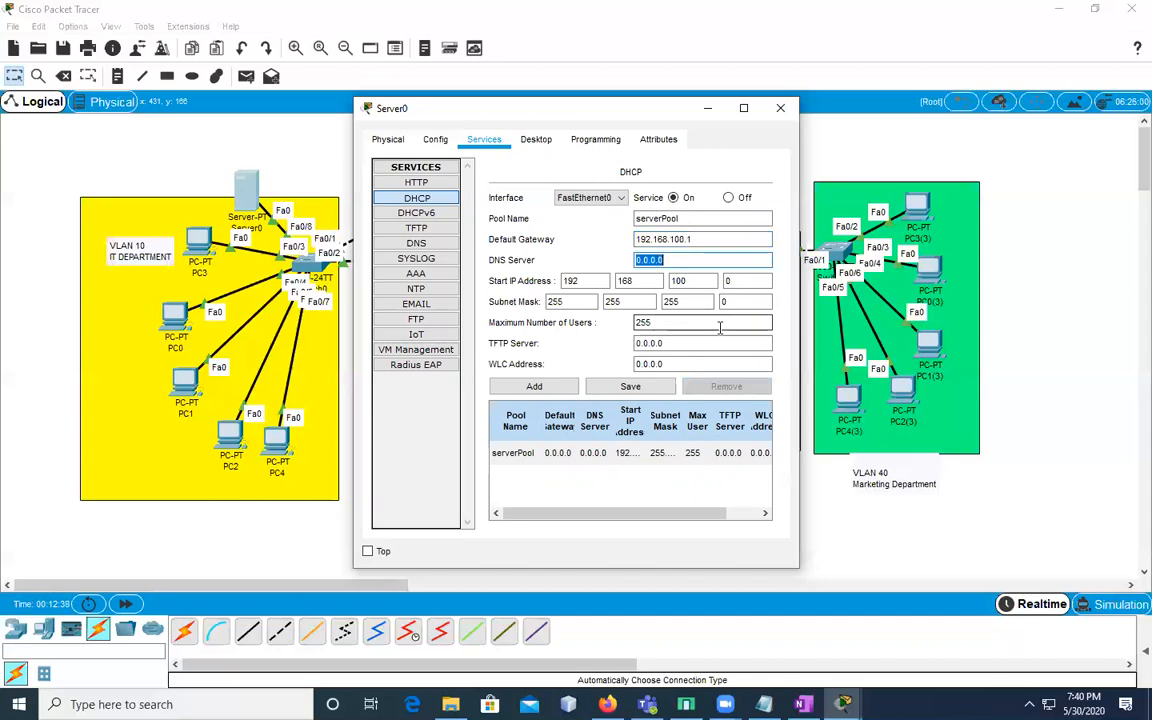
type("192.168.100.11")
Set serverPool's start IP address to 192.168.100.15 and TFTP server to 192.168.100.11, and save the pool
key("Tab")
key("Tab")
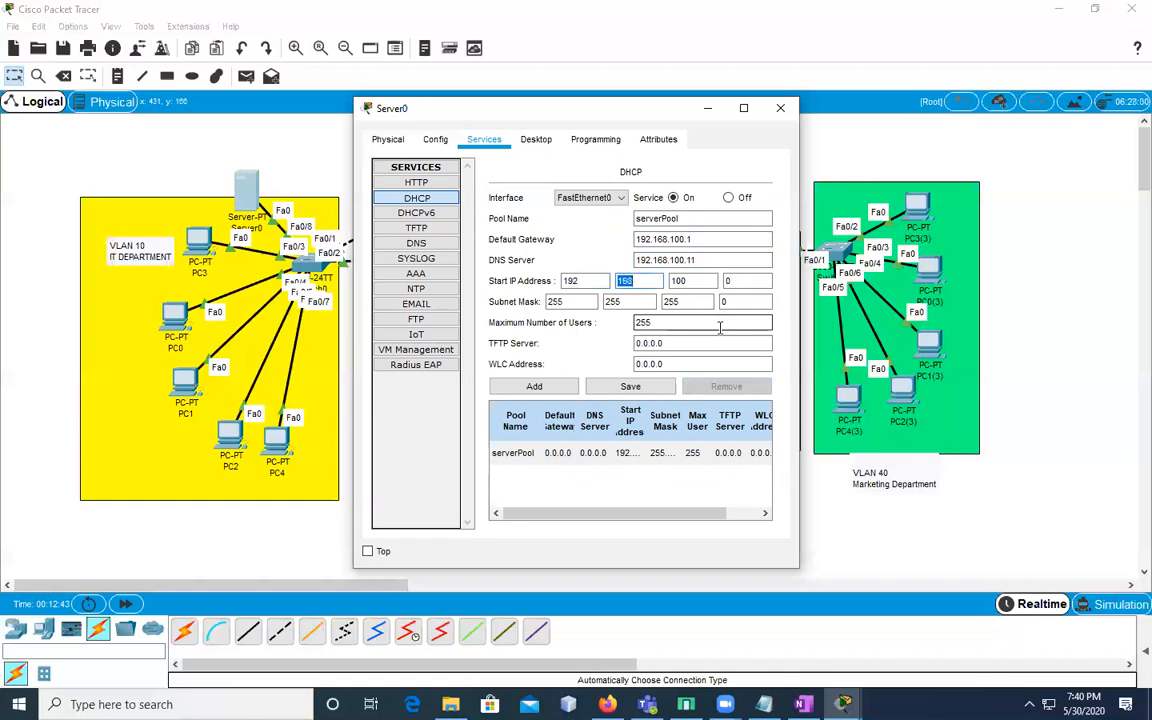
key("Tab")
key("Tab")
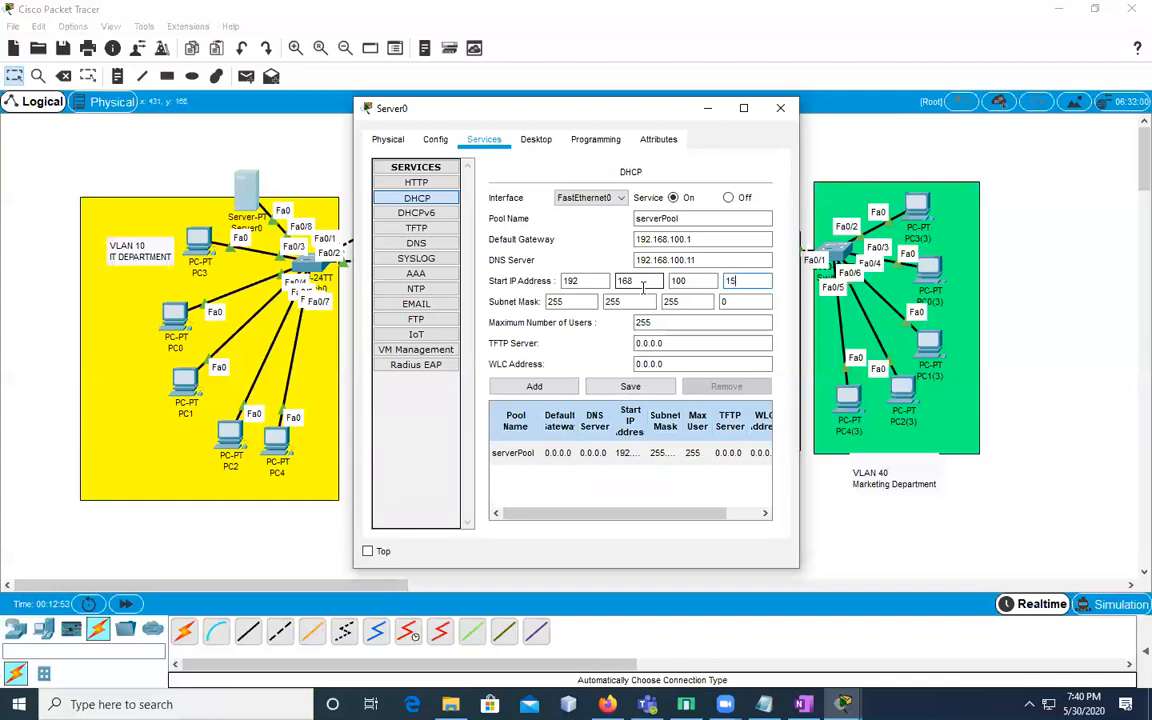
left_click(666, 322)
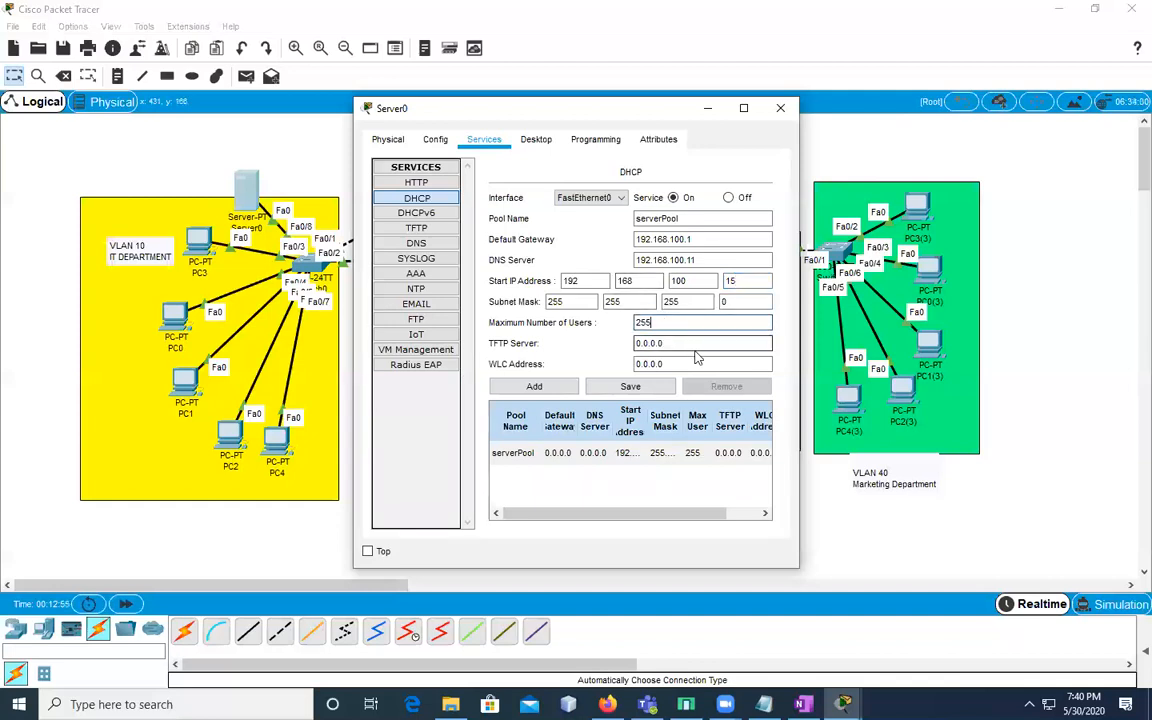
left_click_drag(663, 322, 632, 321)
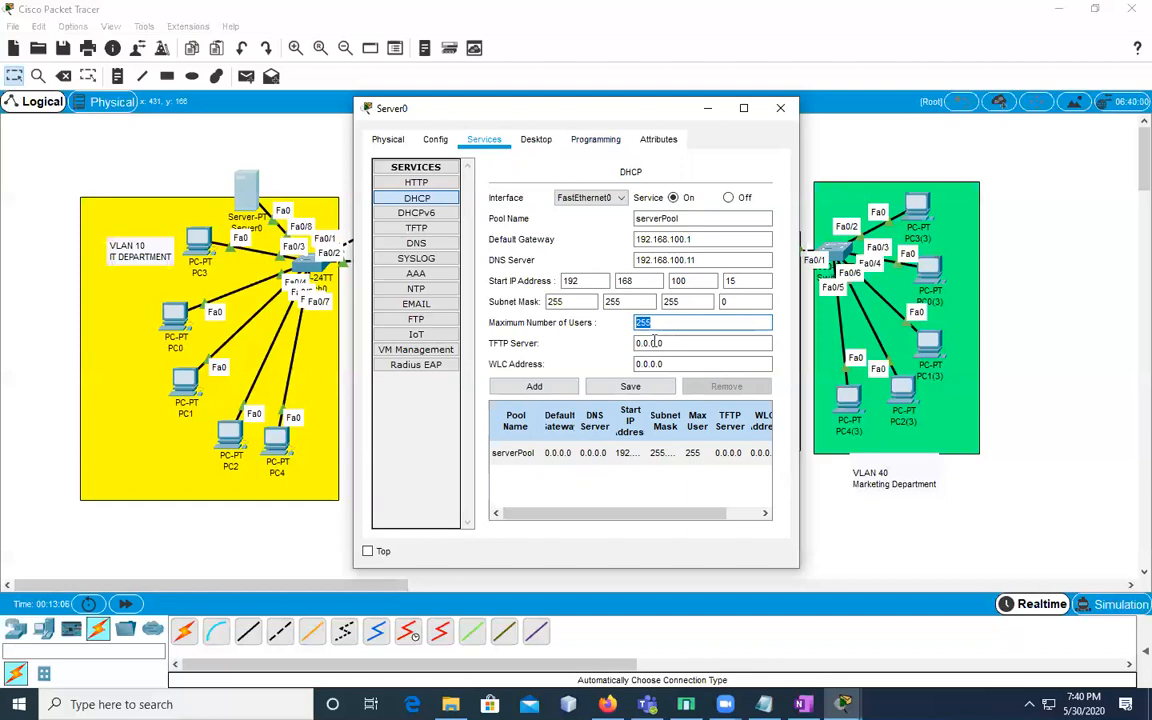
key("Tab")
type("1")
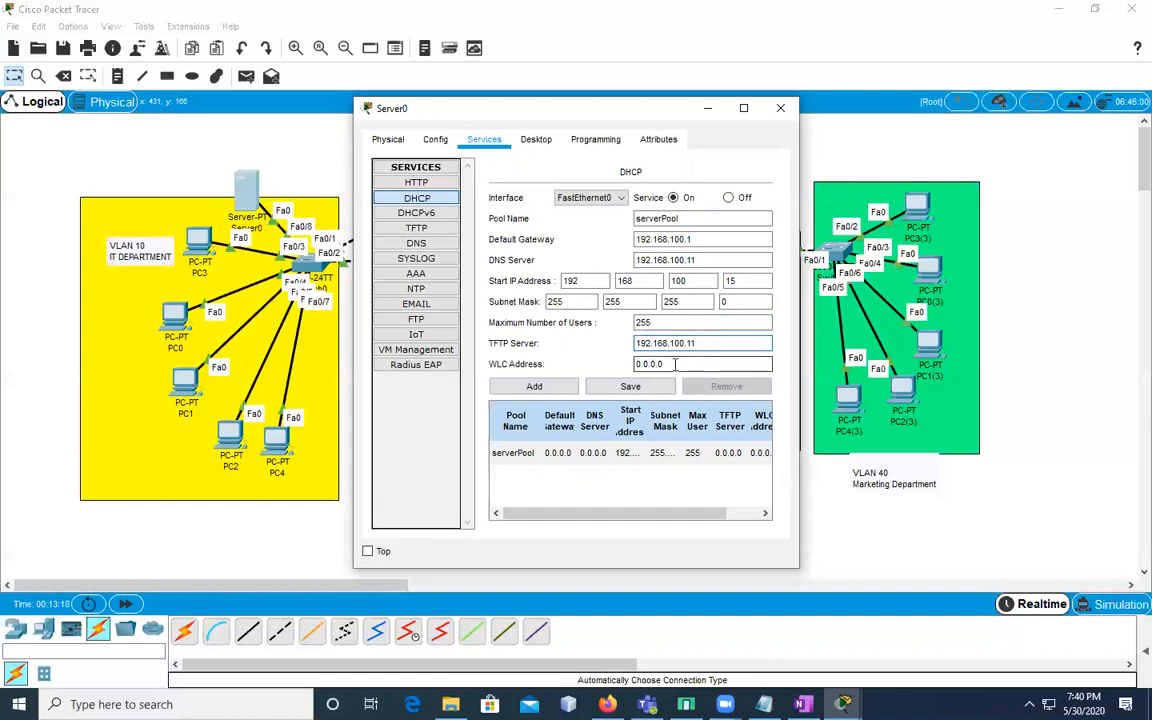
left_click(630, 388)
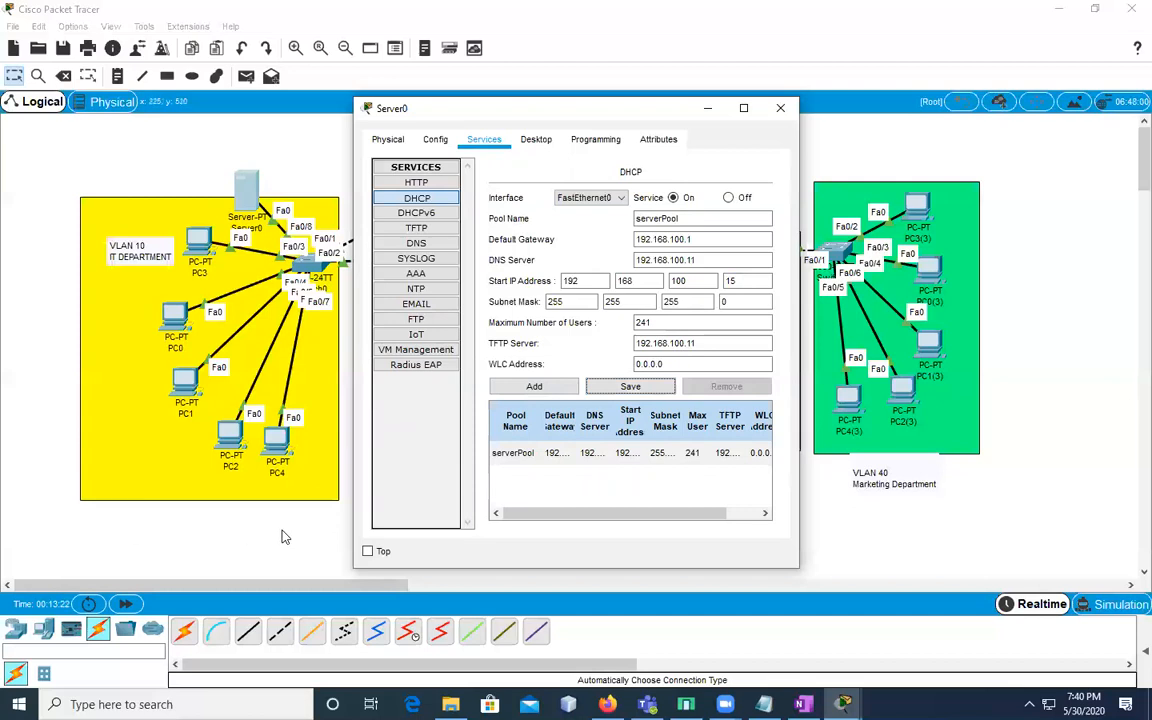
Try to add serverPool as a new pool, save it again, recheck the DHCP settings and close the server window
left_click(546, 389)
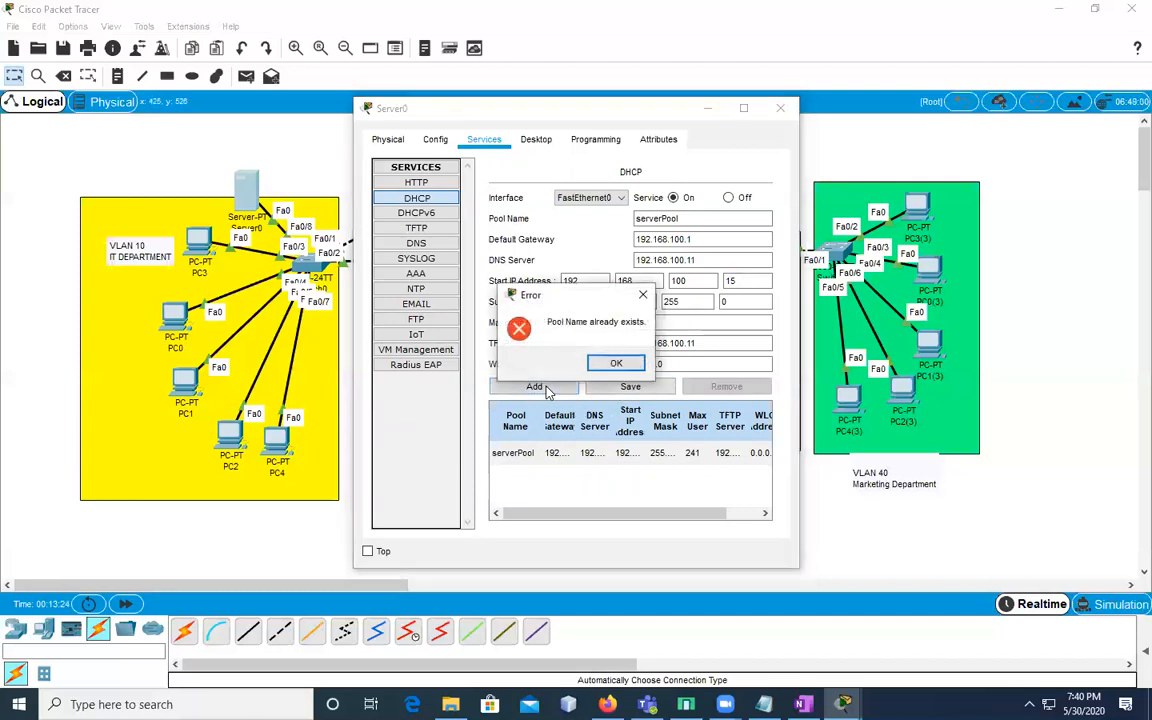
left_click(617, 366)
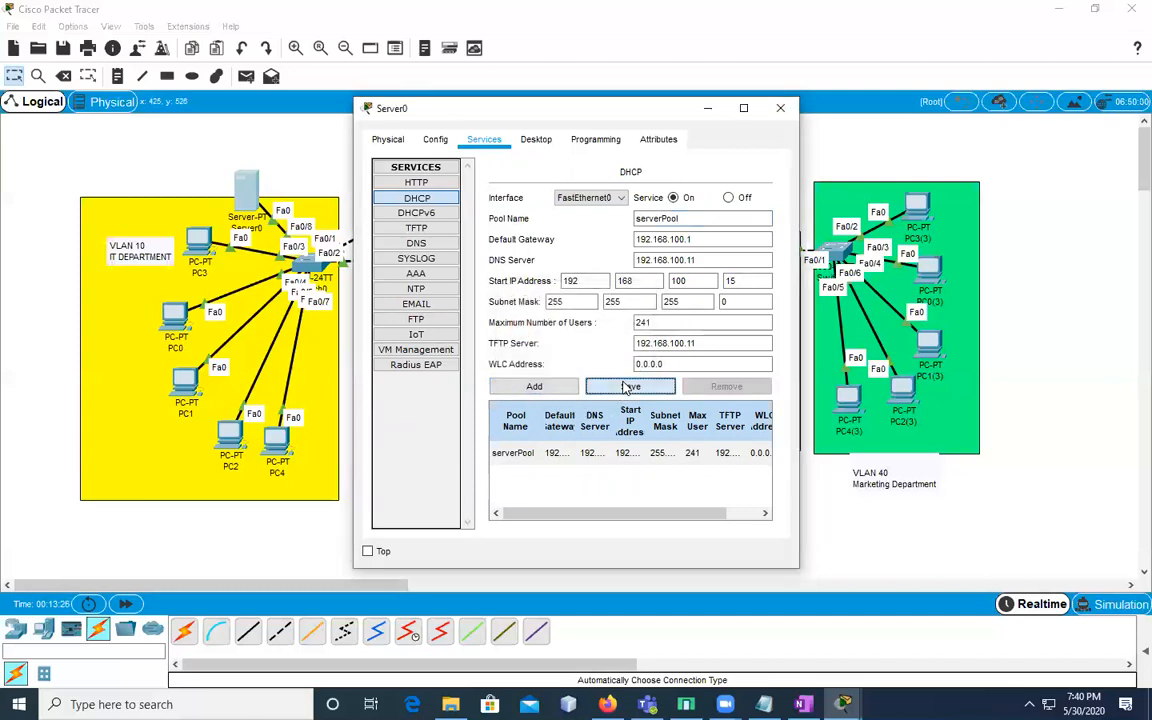
left_click(624, 389)
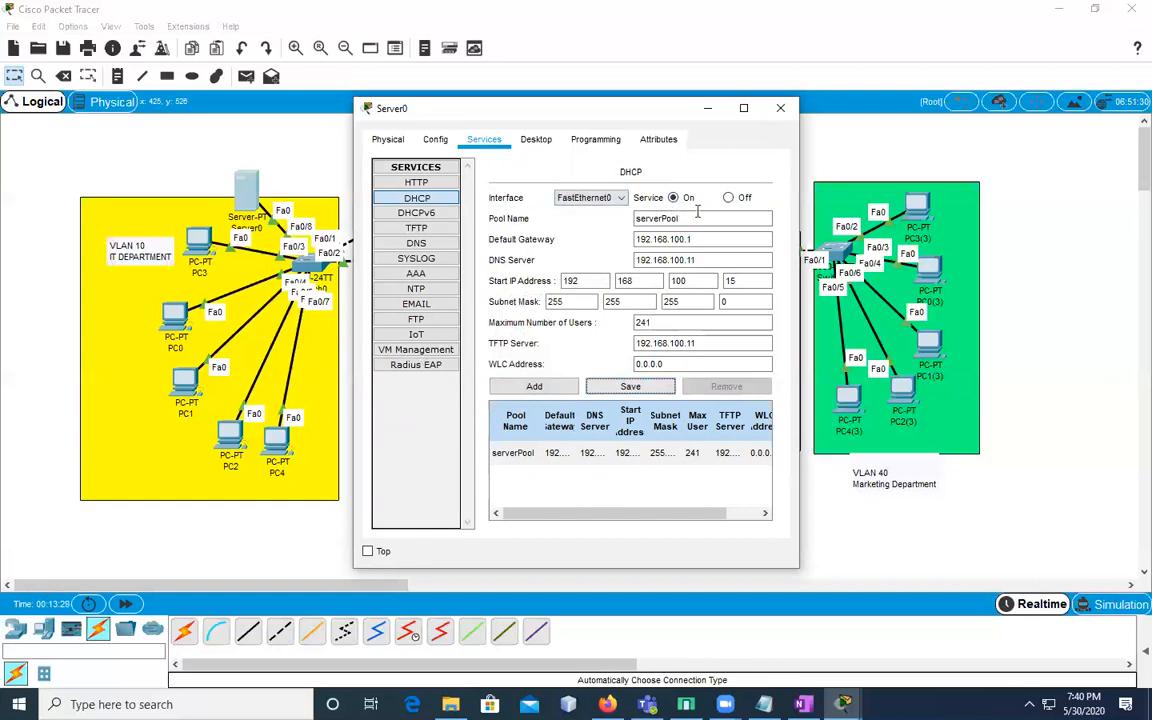
left_click(436, 213)
left_click(417, 198)
left_click(780, 108)
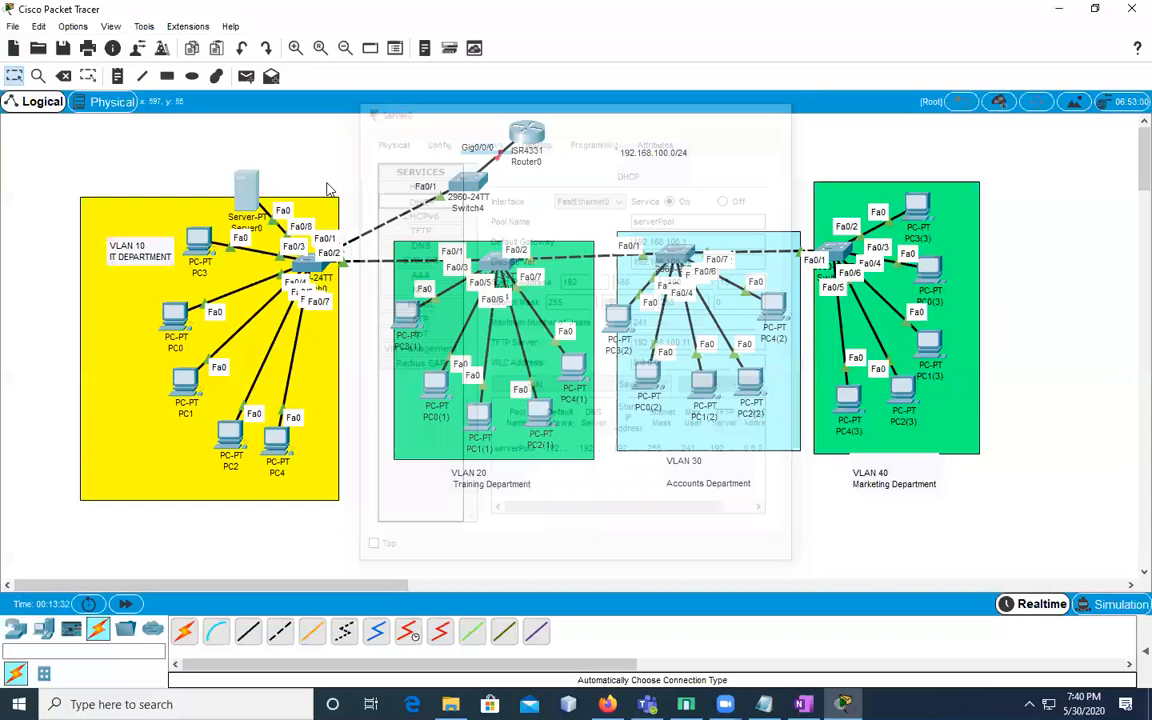
Set PC3 in the IT Department back to DHCP addressing and close its window
left_click(199, 262)
left_click(386, 190)
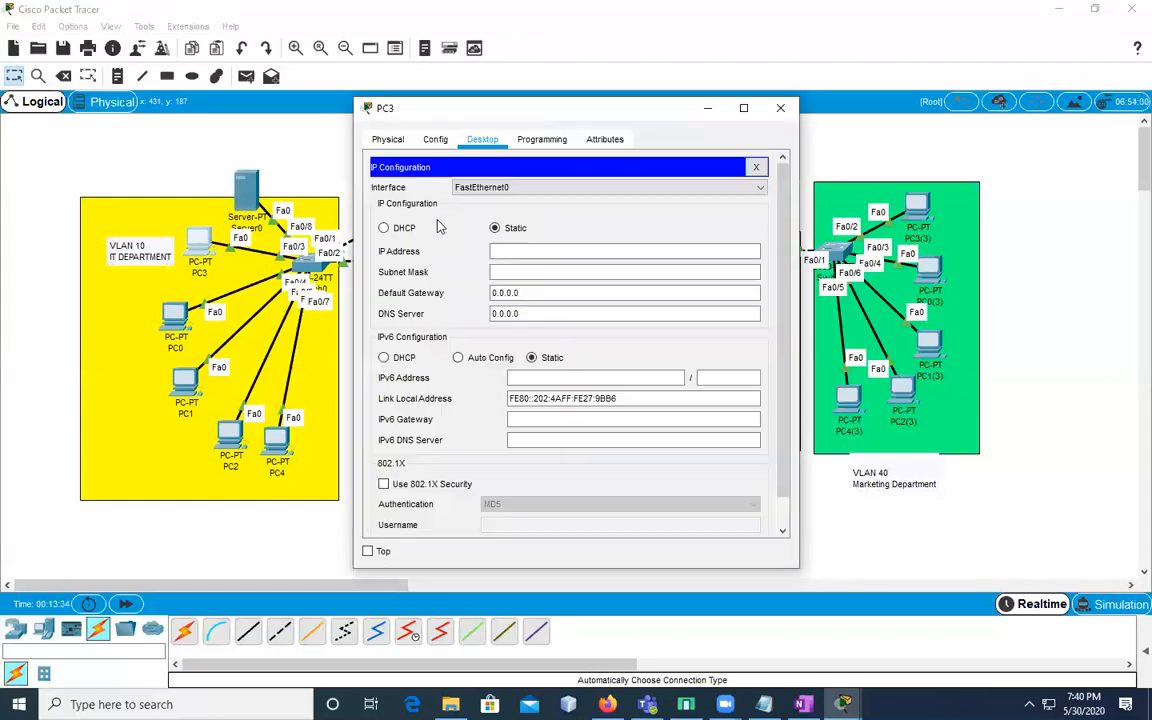
left_click(386, 228)
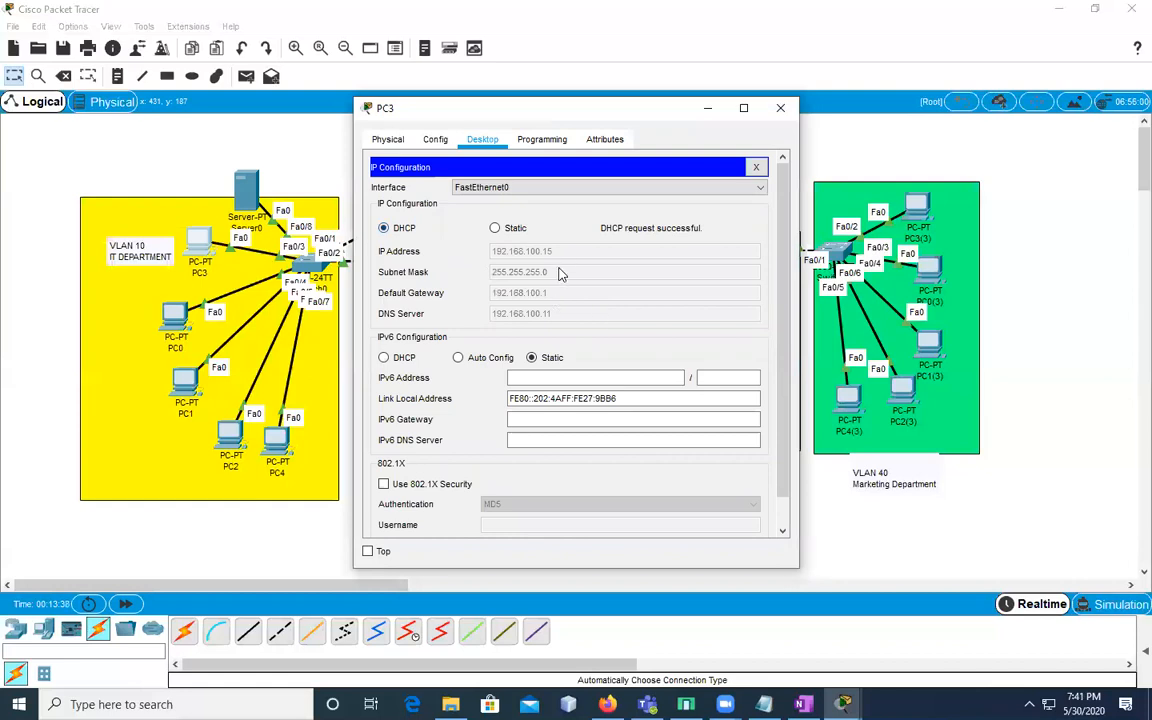
left_click(759, 167)
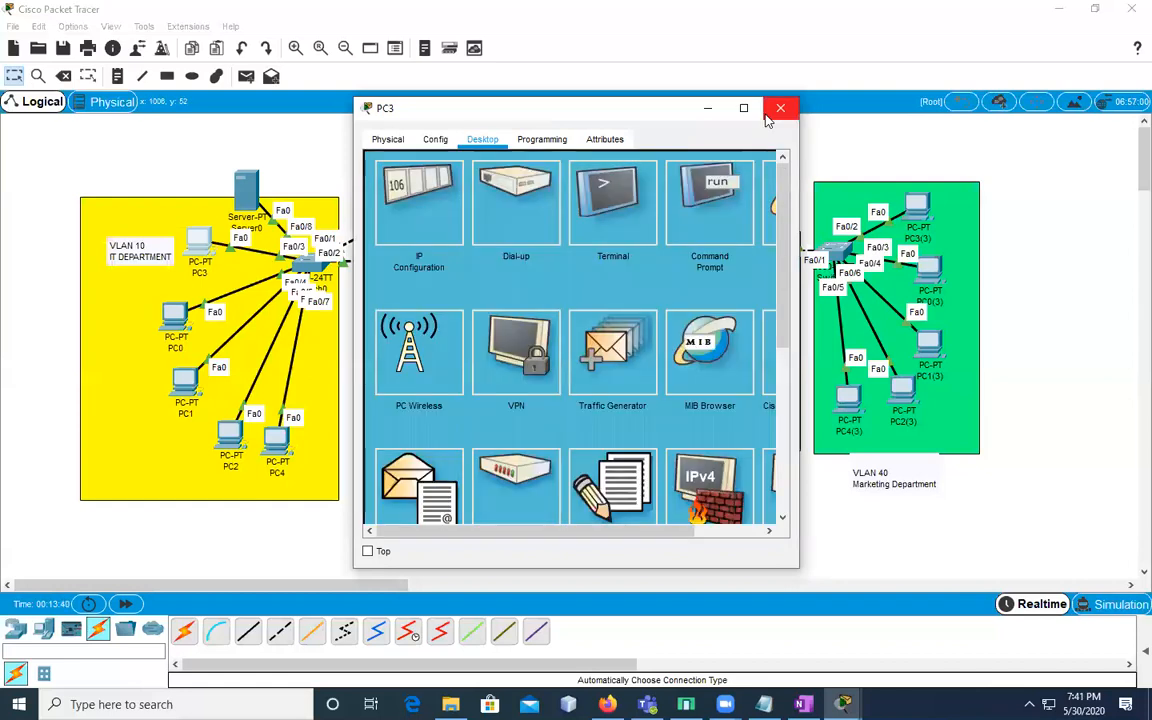
left_click(780, 107)
Renew PC0's DHCP lease by toggling its addressing to static and back, and close its window
left_click(175, 314)
left_click(420, 205)
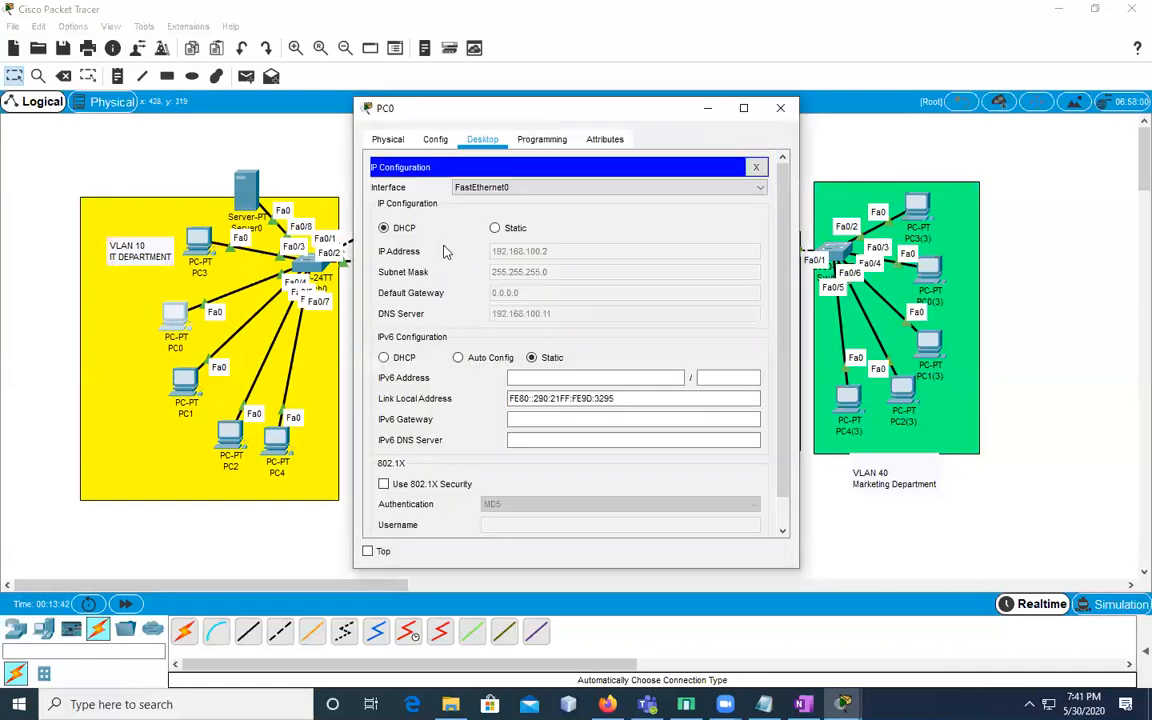
left_click(515, 230)
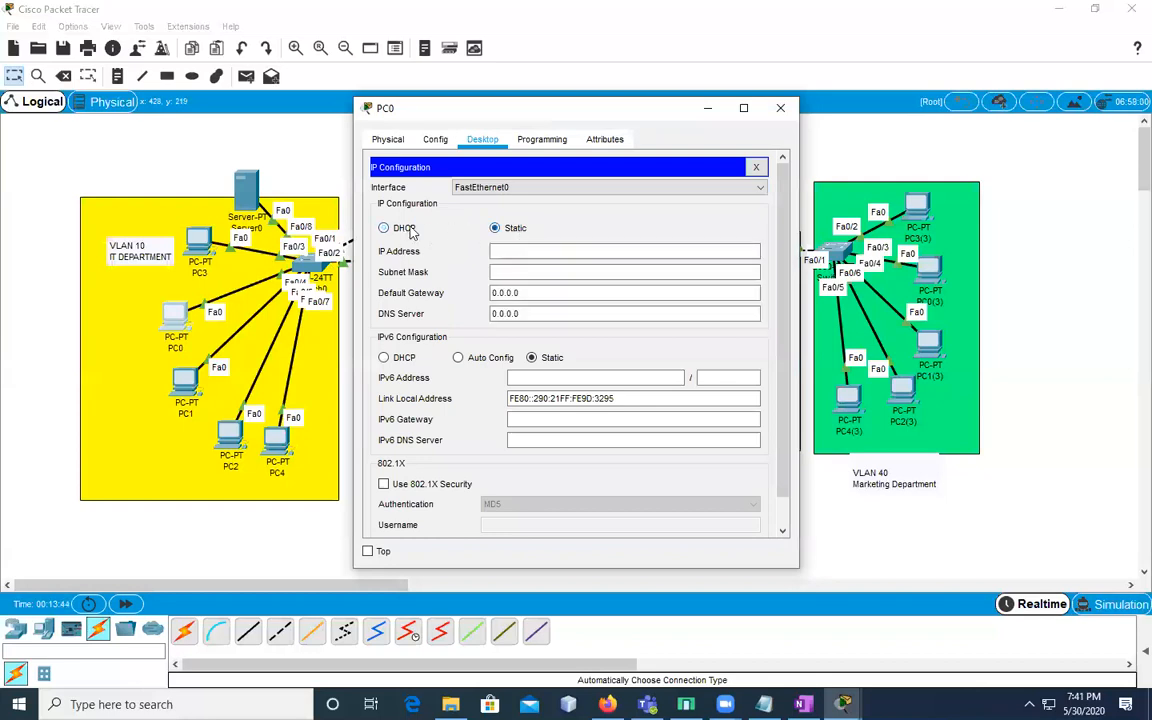
left_click(398, 229)
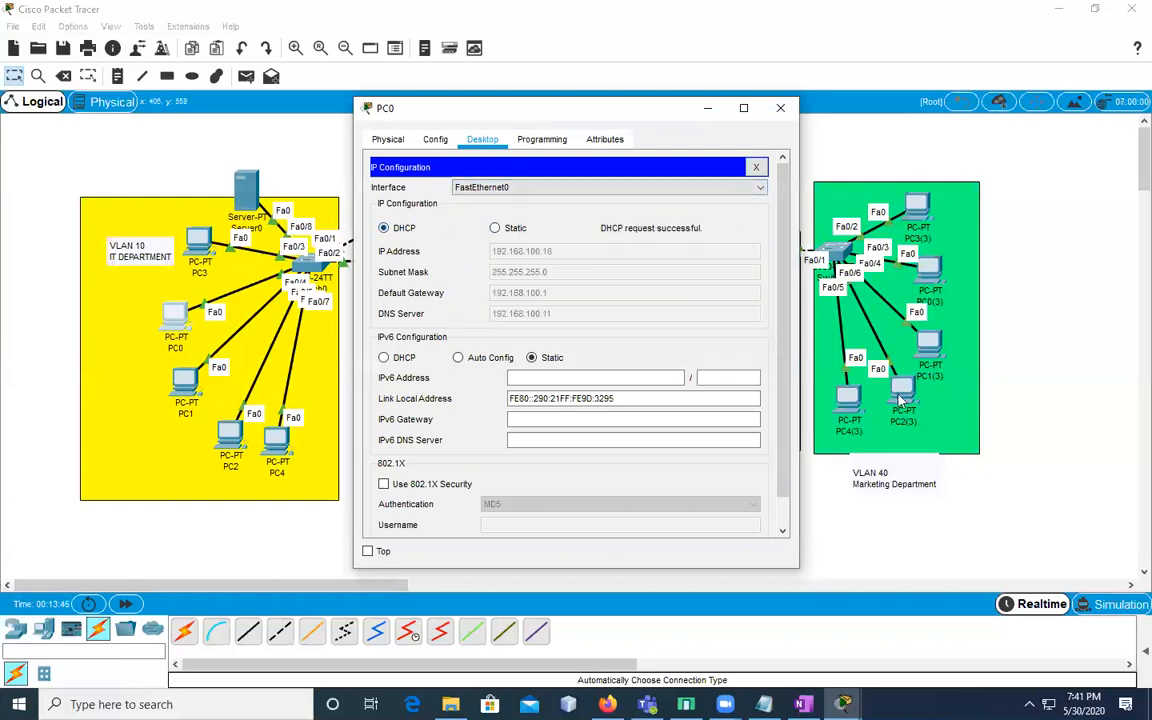
left_click(756, 167)
left_click(780, 107)
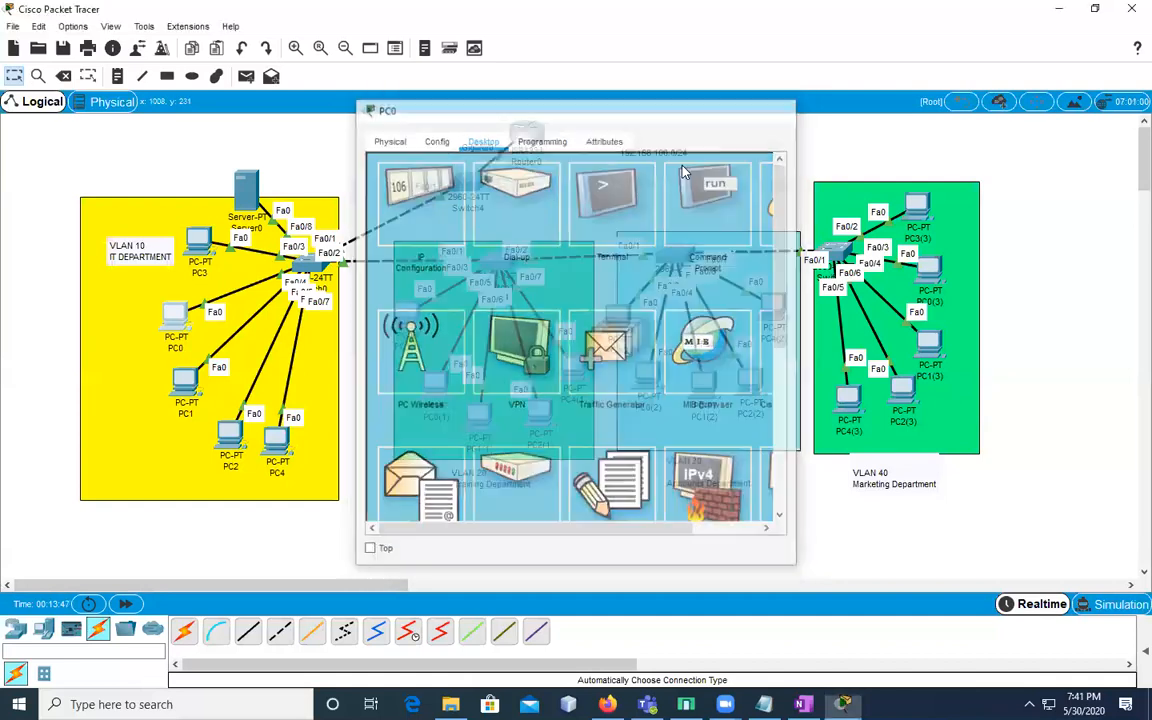
Renew PC1's DHCP lease in the IT Department by toggling its addressing to static and back, and close its window
left_click(183, 380)
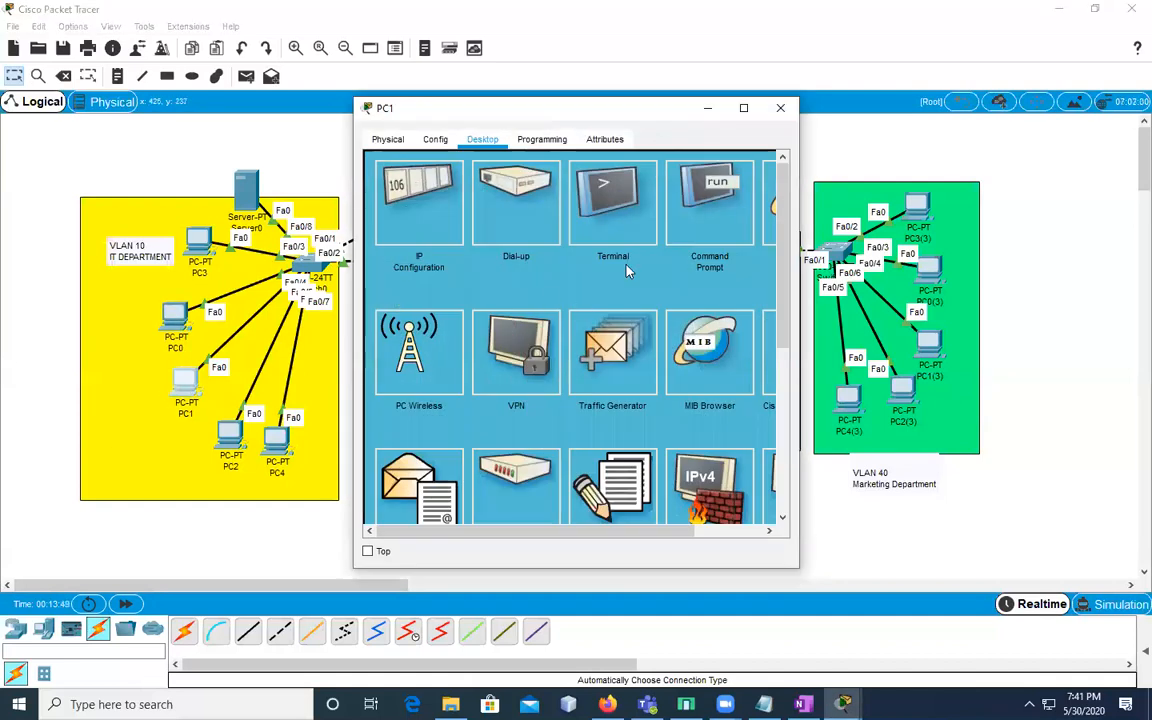
left_click(412, 208)
left_click(511, 230)
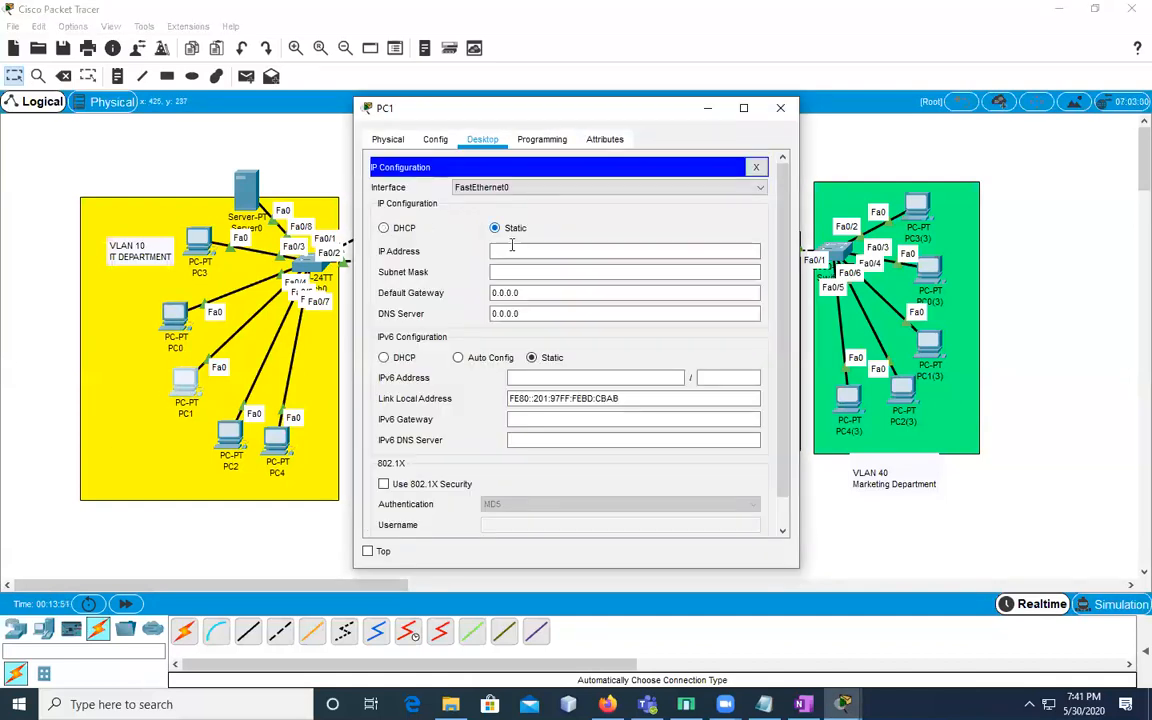
left_click(400, 225)
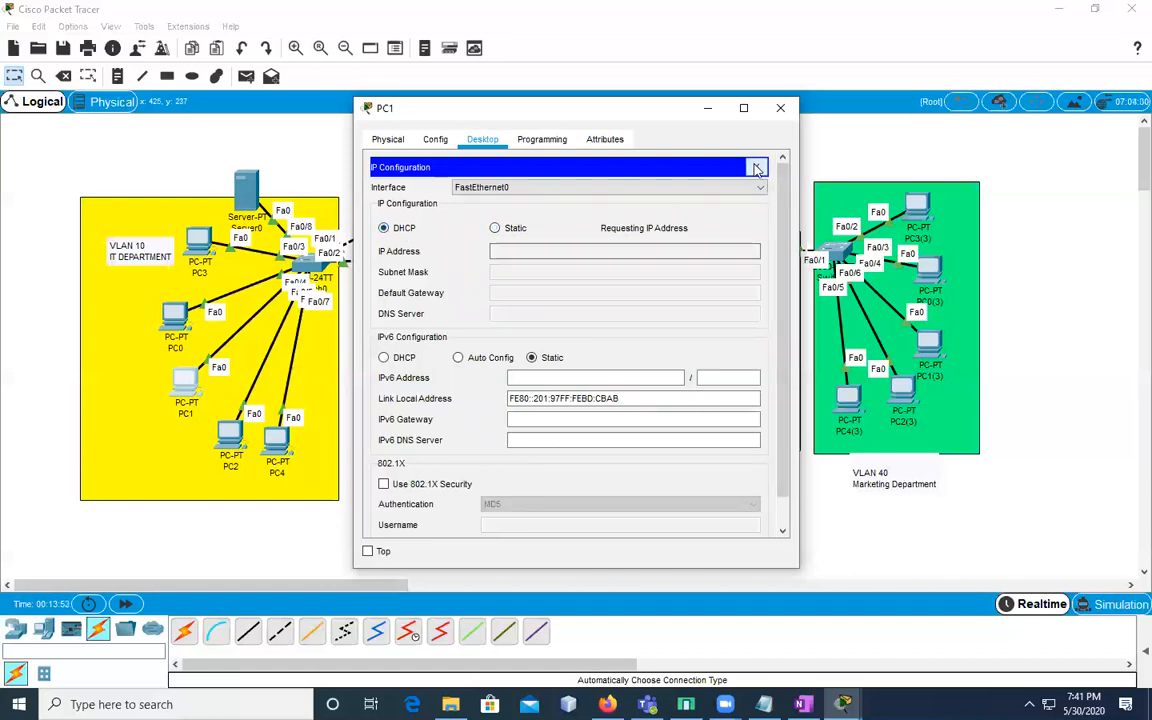
left_click(756, 167)
left_click(780, 107)
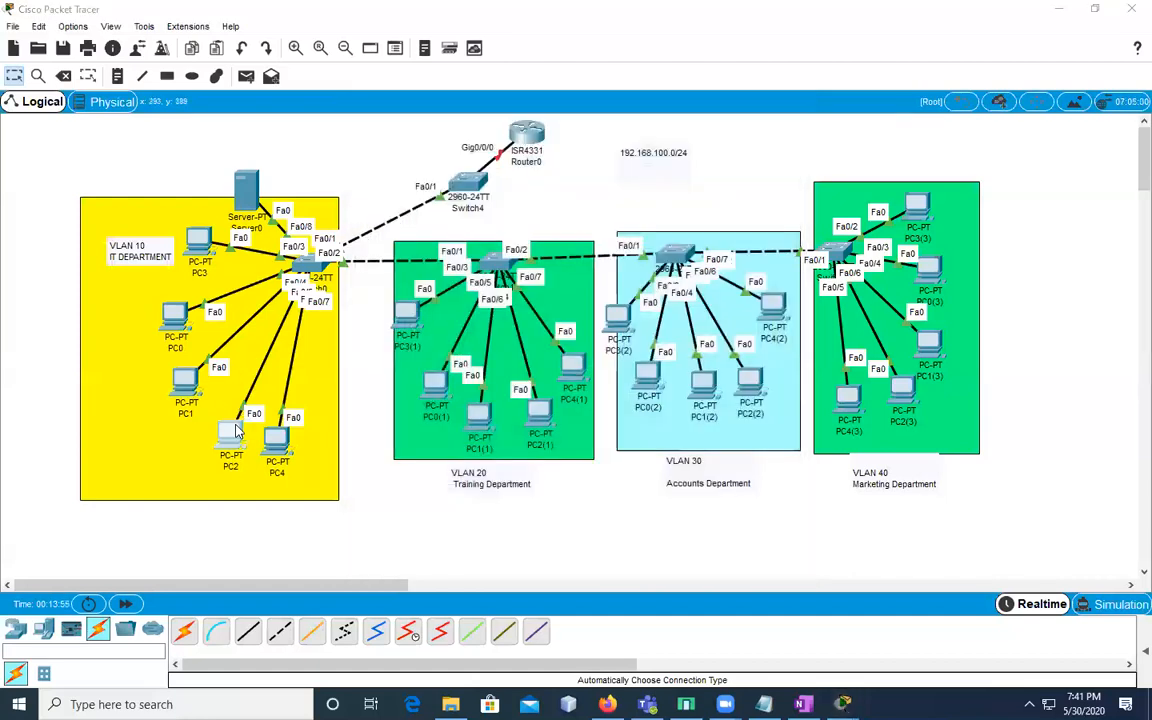
Set PC2 in the IT Department to DHCP addressing and close its window
left_click(229, 433)
left_click(482, 139)
left_click(420, 178)
left_click(385, 228)
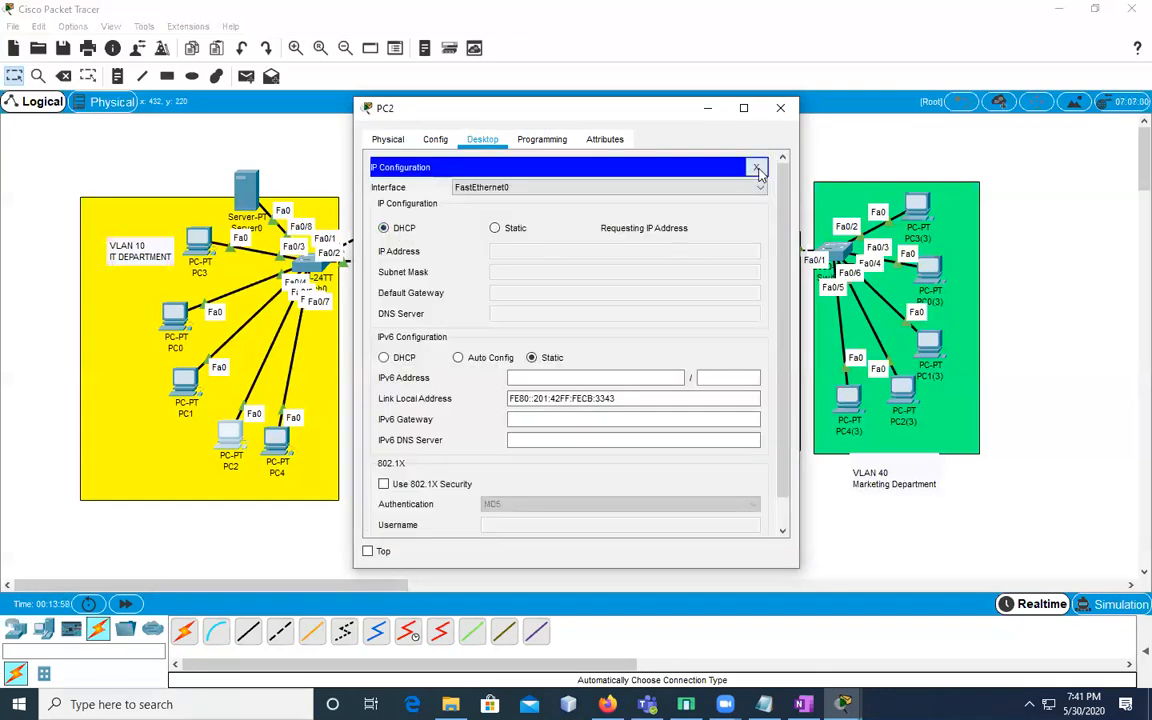
left_click(757, 168)
left_click(780, 108)
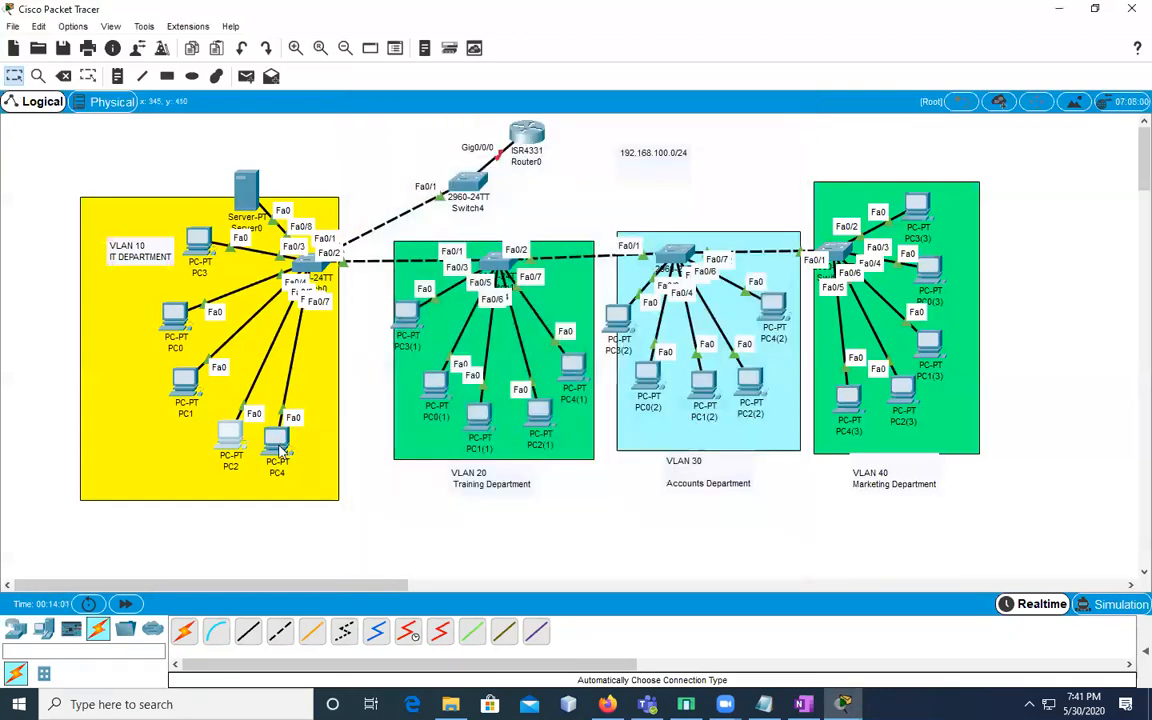
Set PC4 in the IT Department to obtain its IP configuration by DHCP and close its window
left_click(276, 440)
left_click(482, 139)
left_click(422, 242)
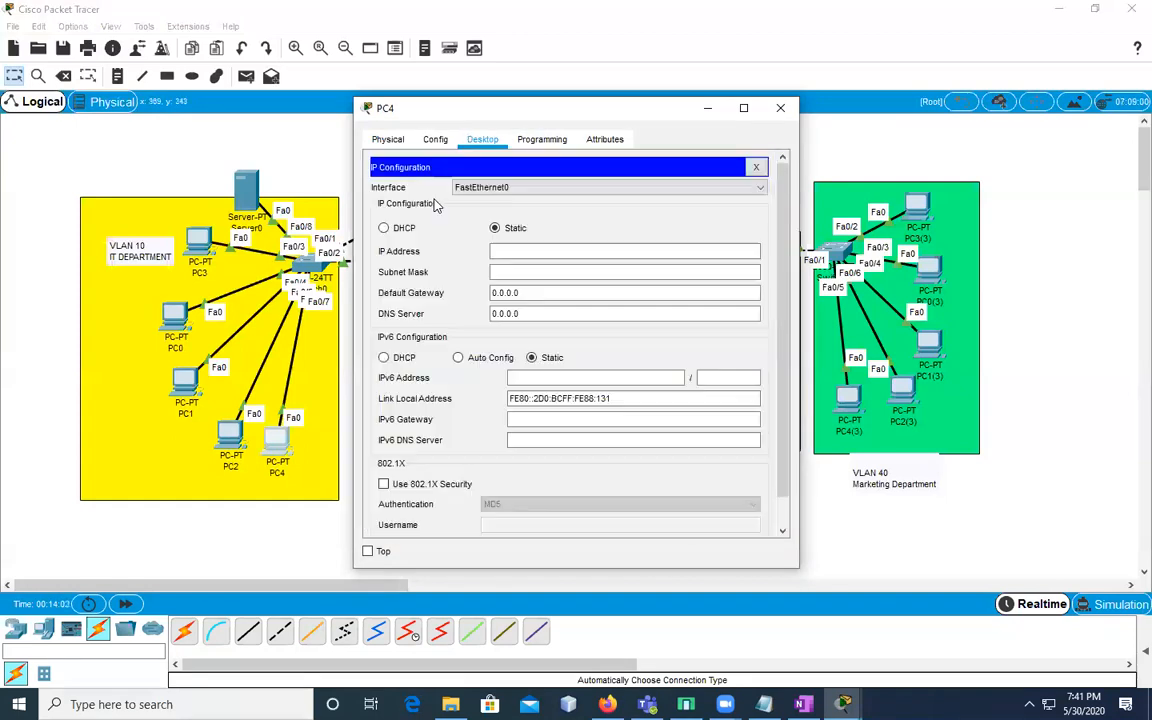
left_click(385, 228)
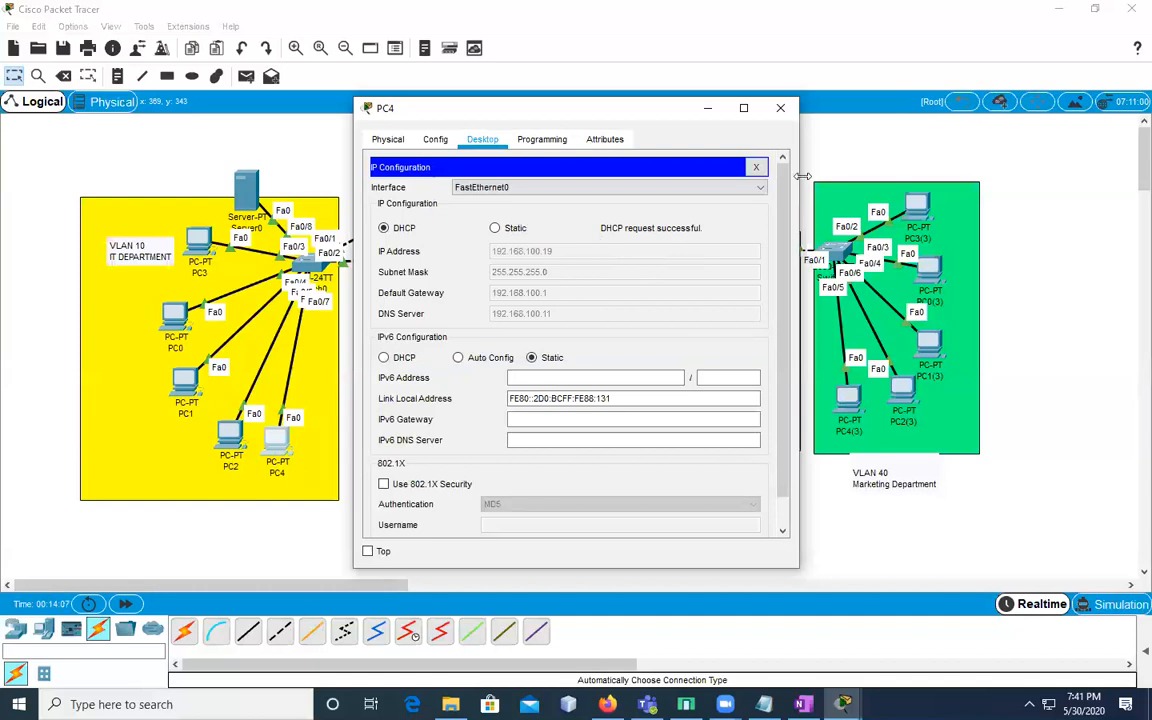
left_click(756, 167)
left_click(780, 107)
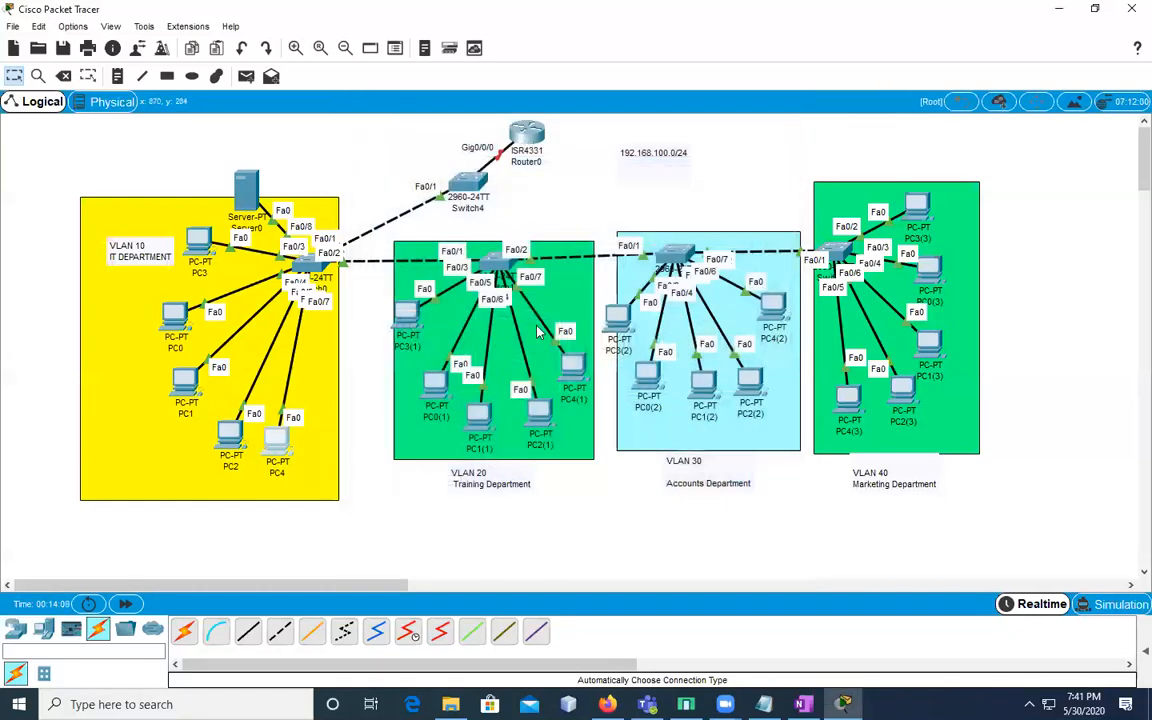
Renew PC3(1)'s DHCP lease in the Training Department by toggling its addressing to static and back, and close its window
left_click(405, 320)
left_click(440, 200)
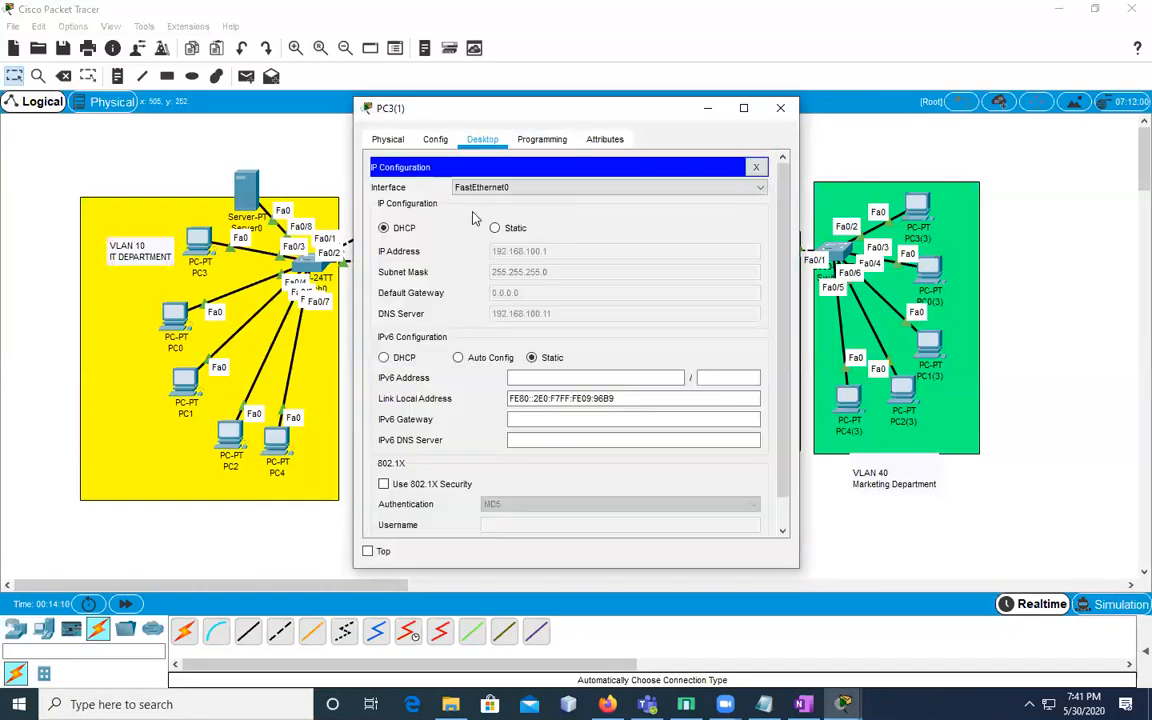
left_click(507, 228)
left_click(406, 229)
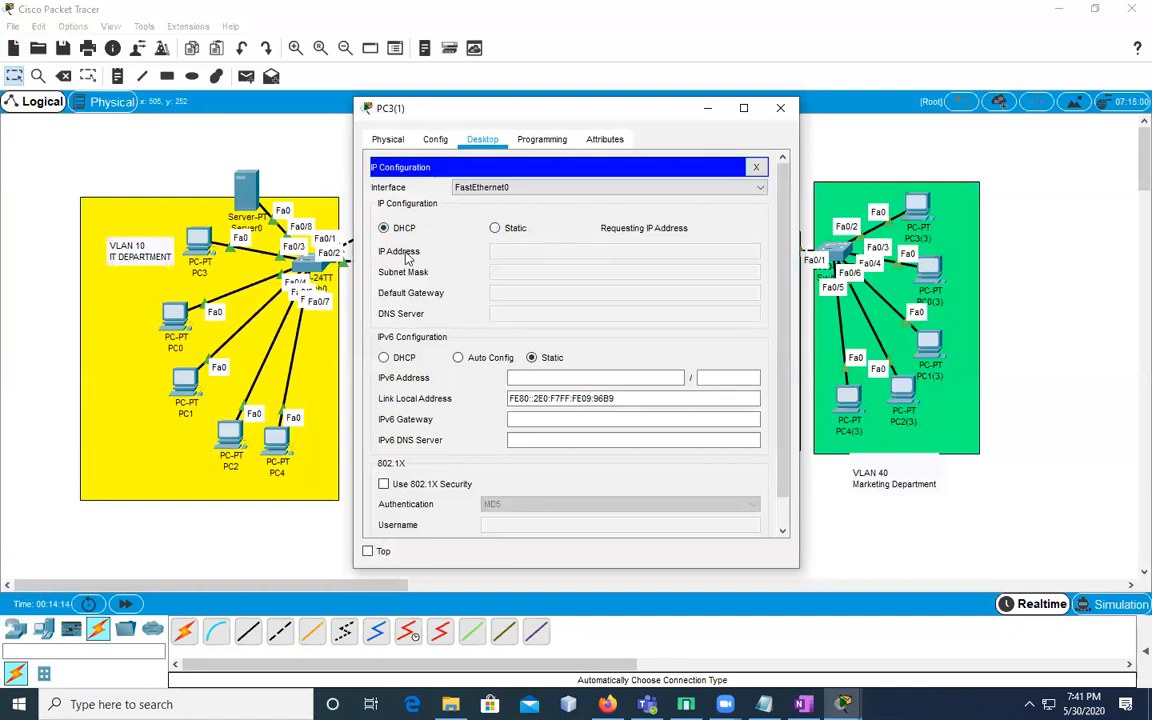
left_click(756, 167)
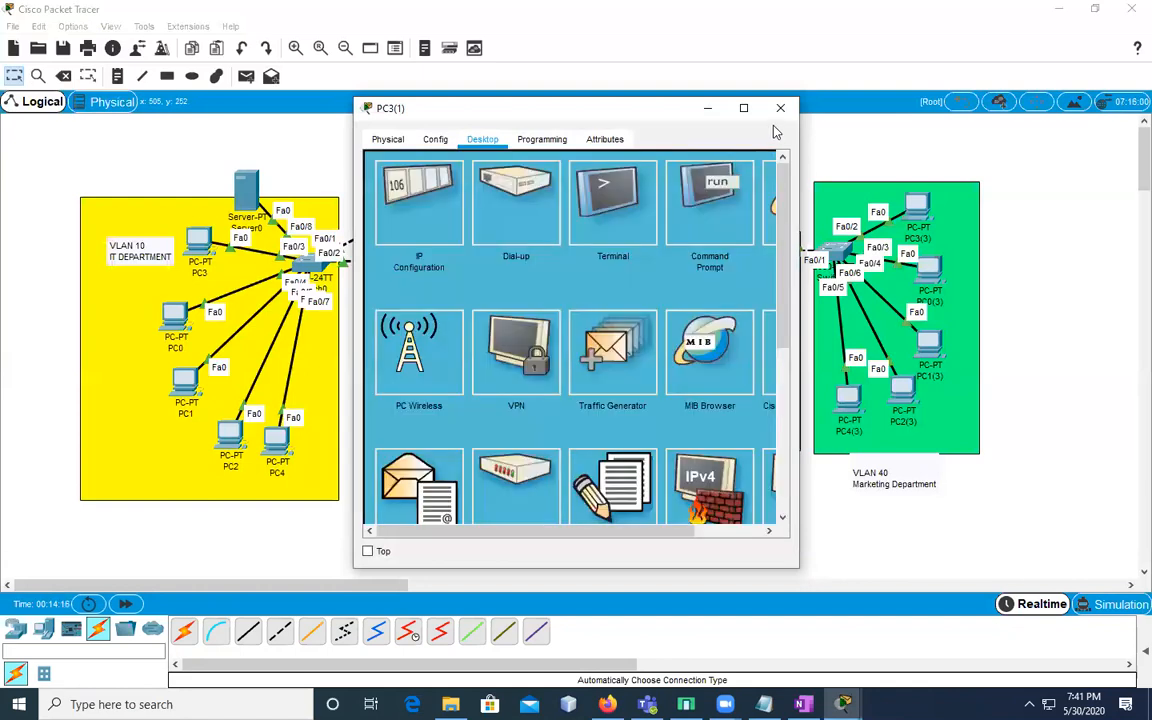
left_click(780, 107)
Set PC0(1) in the Training Department to DHCP addressing and close its window
left_click(400, 345)
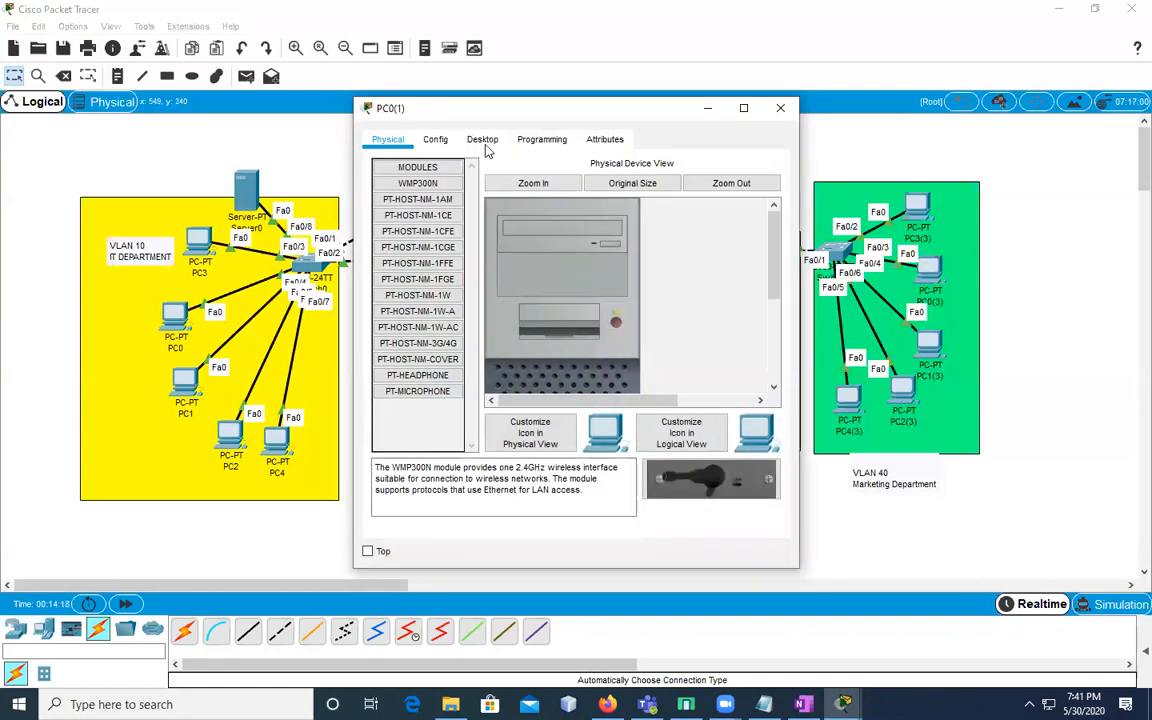
left_click(483, 140)
left_click(424, 210)
left_click(383, 228)
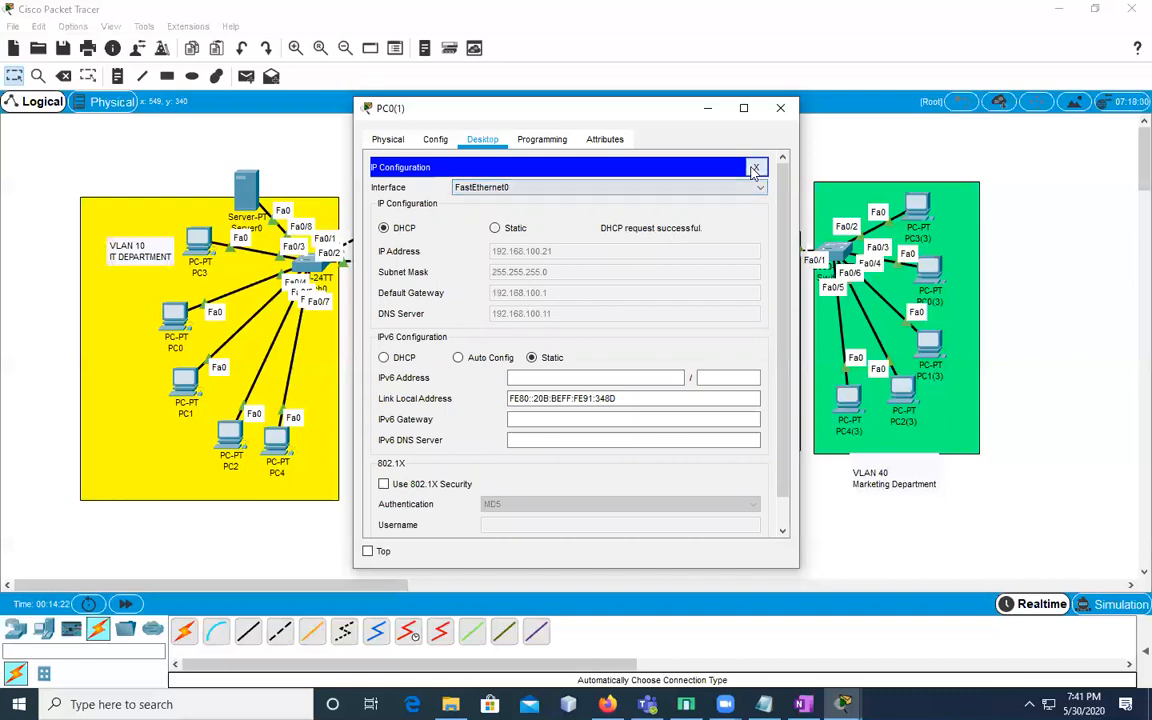
left_click(754, 169)
left_click(780, 107)
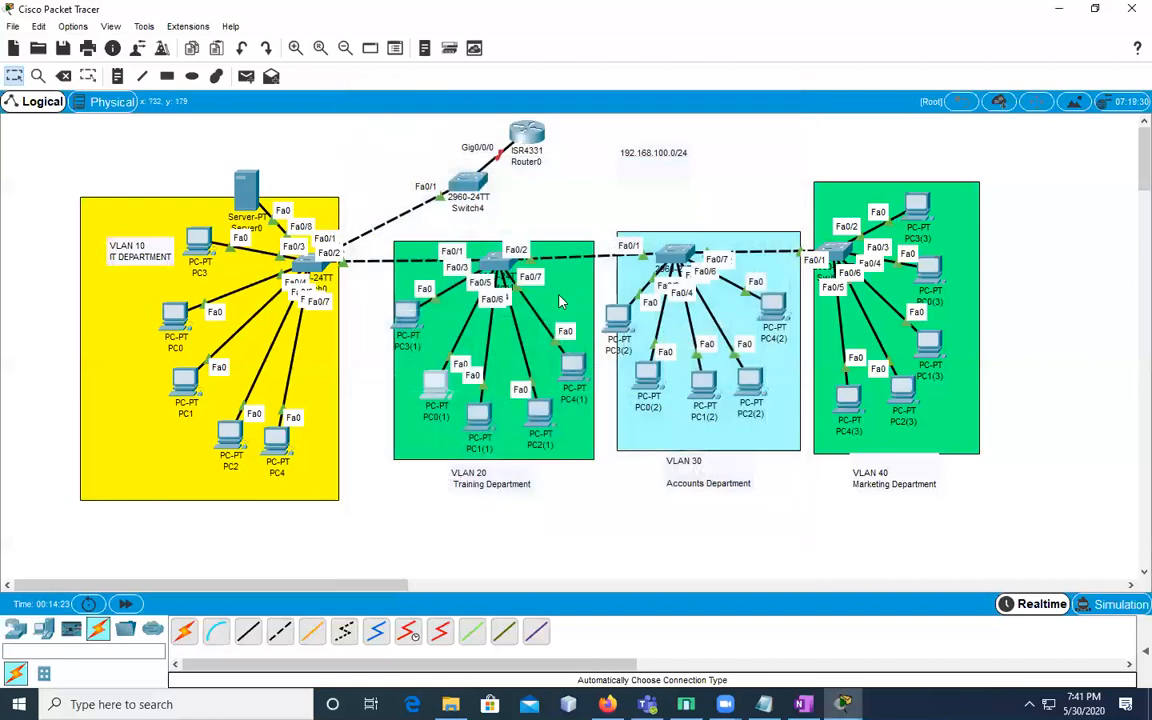
Set PC1(1) in the Training Department to DHCP addressing and close its window
left_click(484, 421)
left_click(484, 142)
left_click(408, 194)
left_click(383, 228)
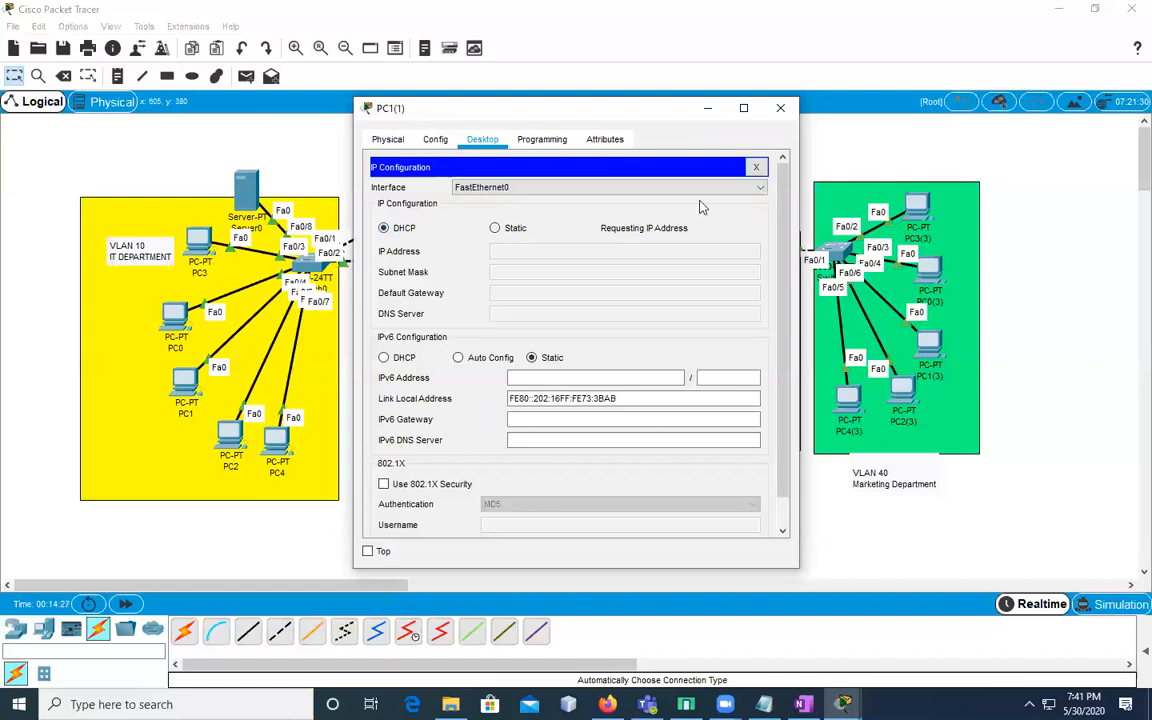
left_click(756, 167)
left_click(780, 108)
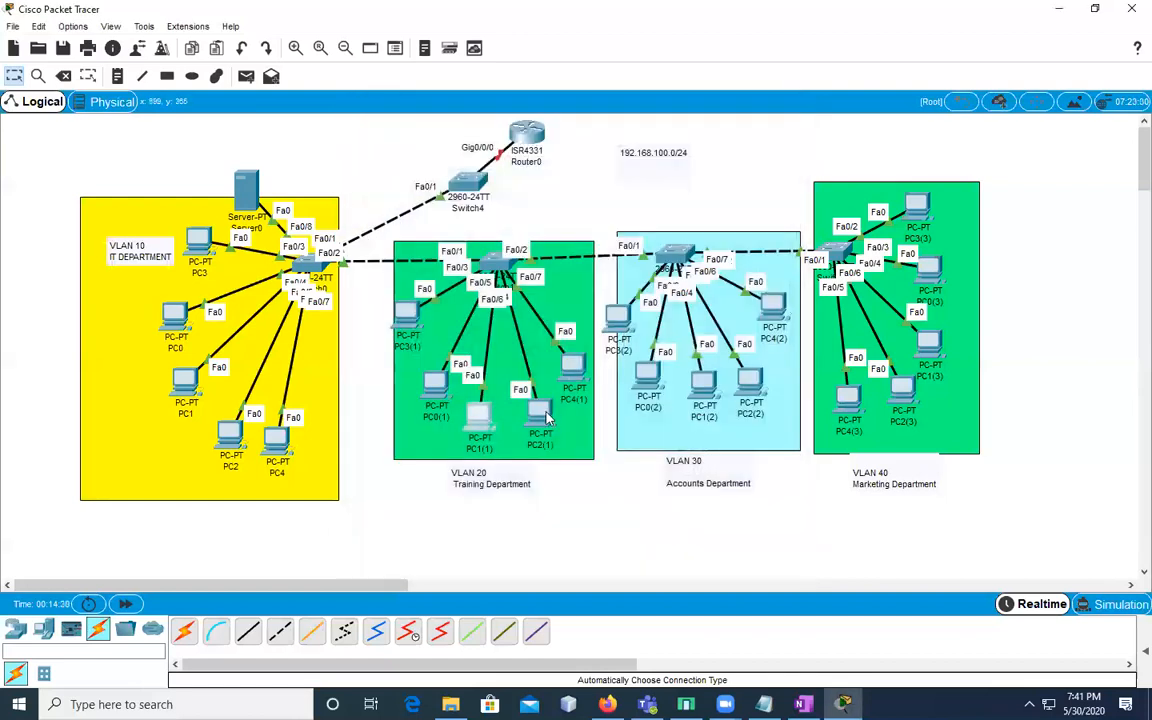
Set PC2(1) in the Training Department to DHCP addressing and close its window
left_click(490, 370)
left_click(482, 140)
left_click(398, 195)
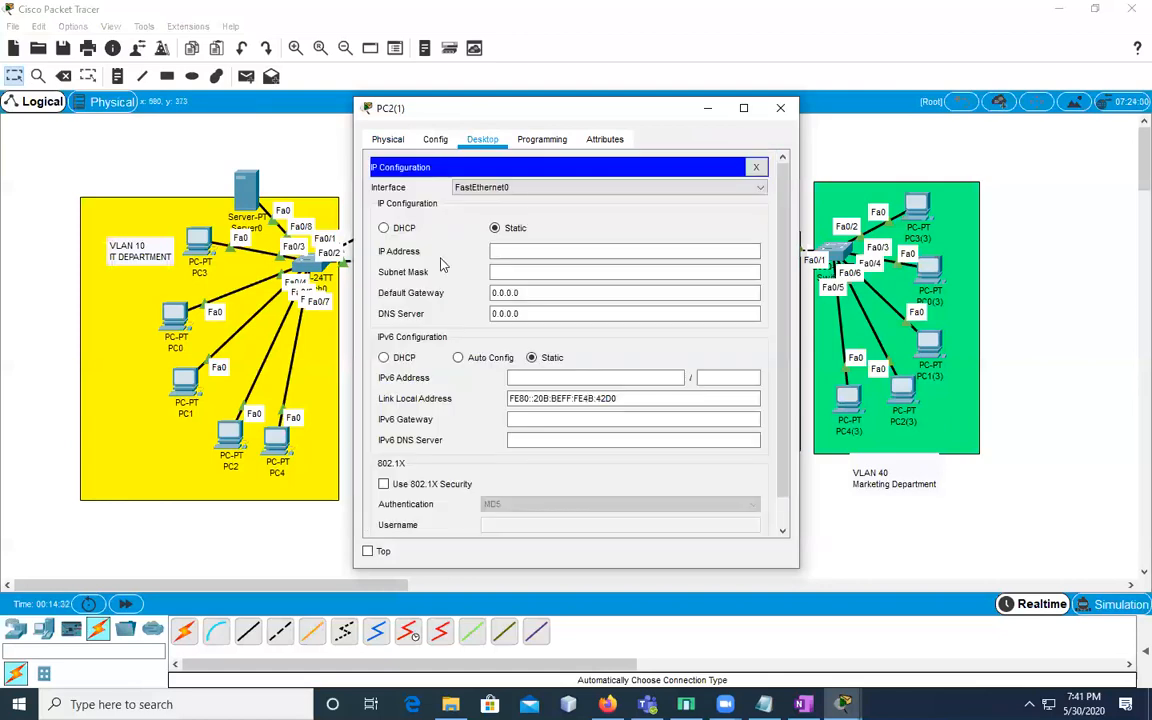
left_click(383, 228)
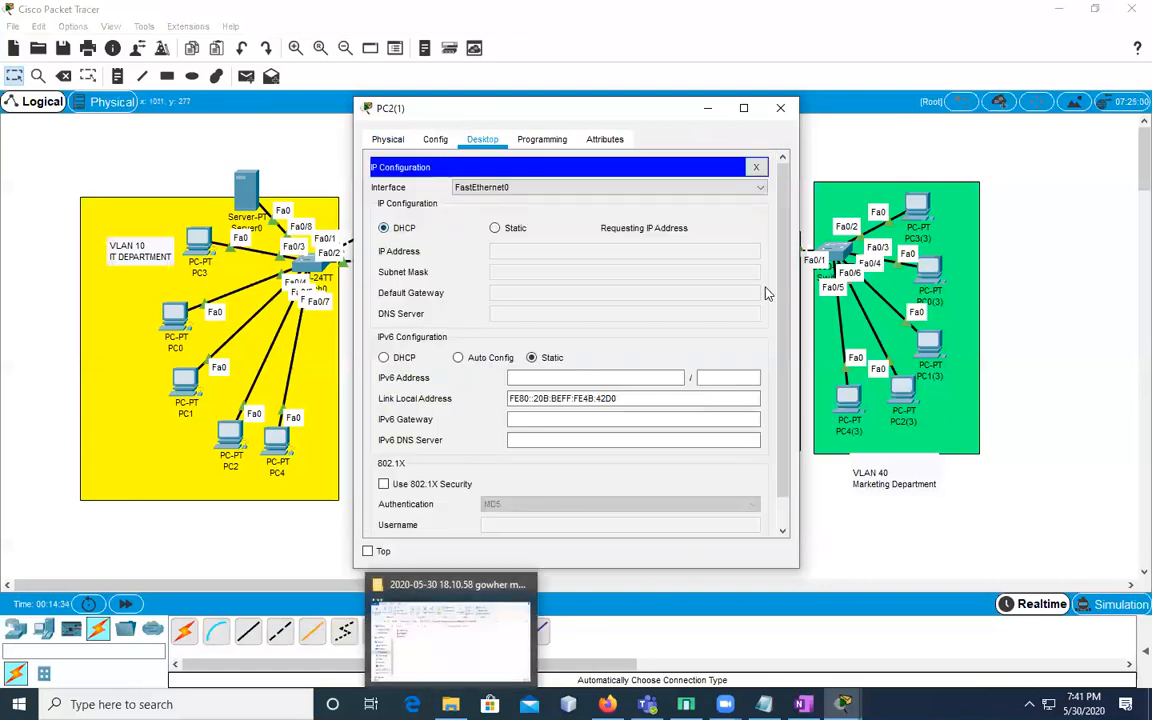
left_click(756, 167)
left_click(780, 108)
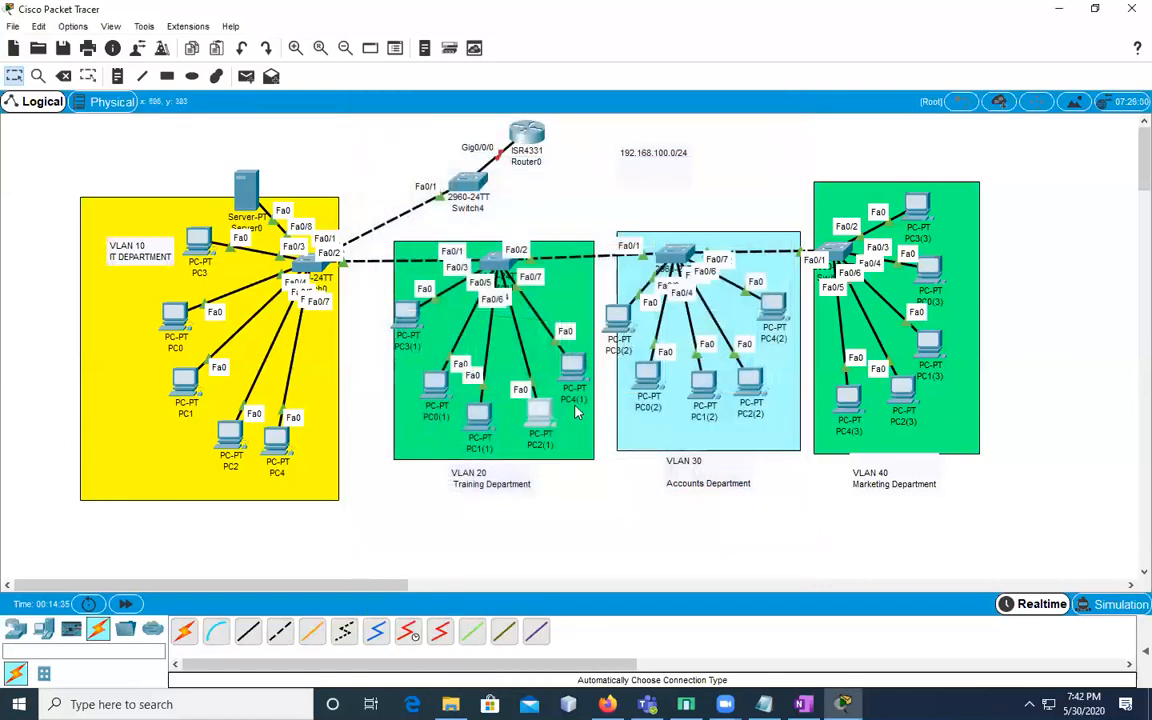
Set PC4(1) in the Training Department to DHCP addressing and close its window
left_click(486, 370)
left_click(462, 142)
left_click(399, 194)
left_click(385, 228)
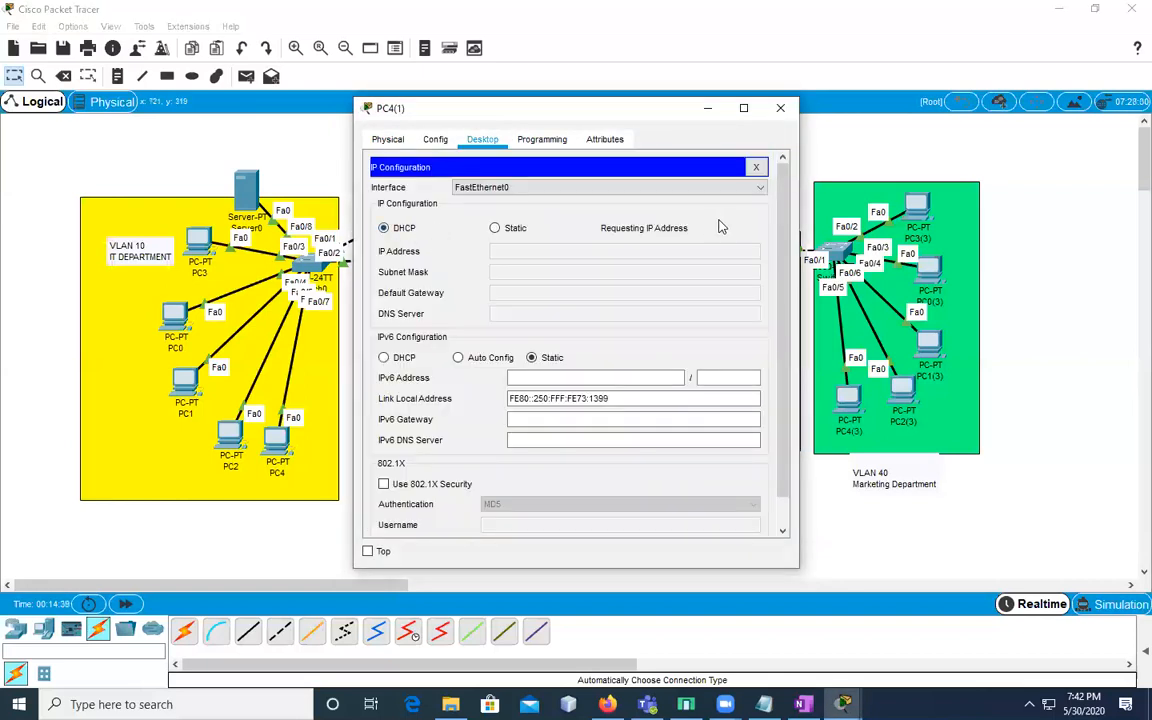
left_click(756, 167)
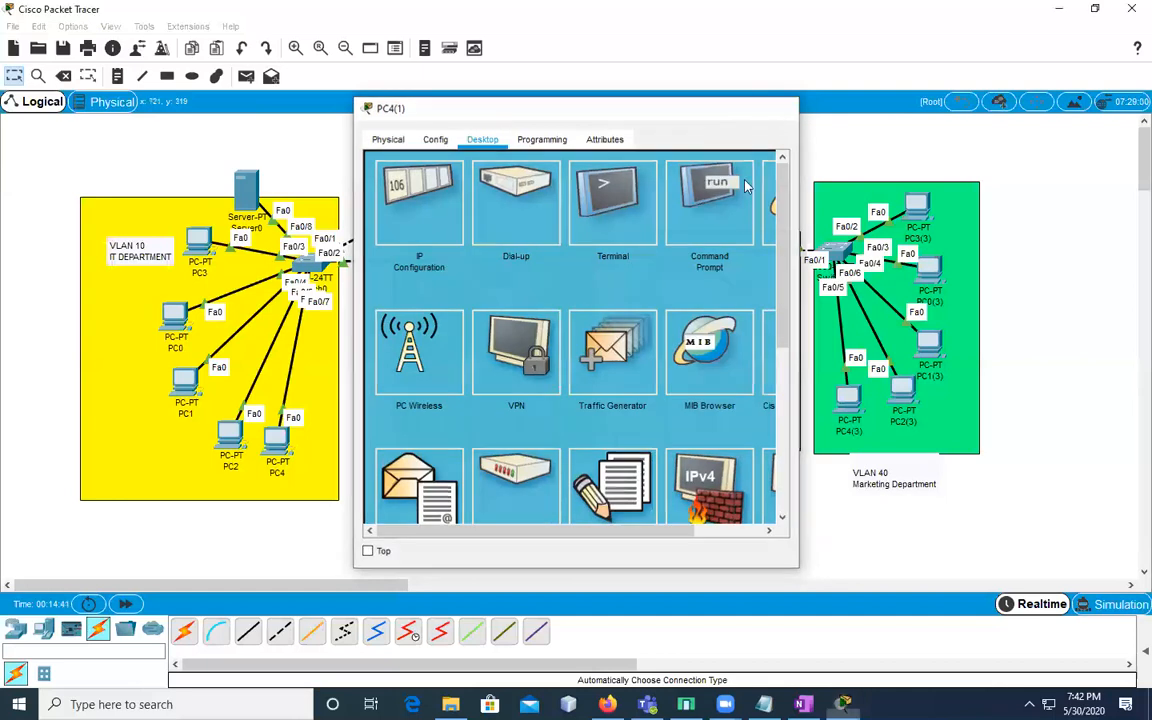
left_click(780, 107)
Set PC3(2) in the Accounts Department to DHCP addressing and close its window
left_click(553, 296)
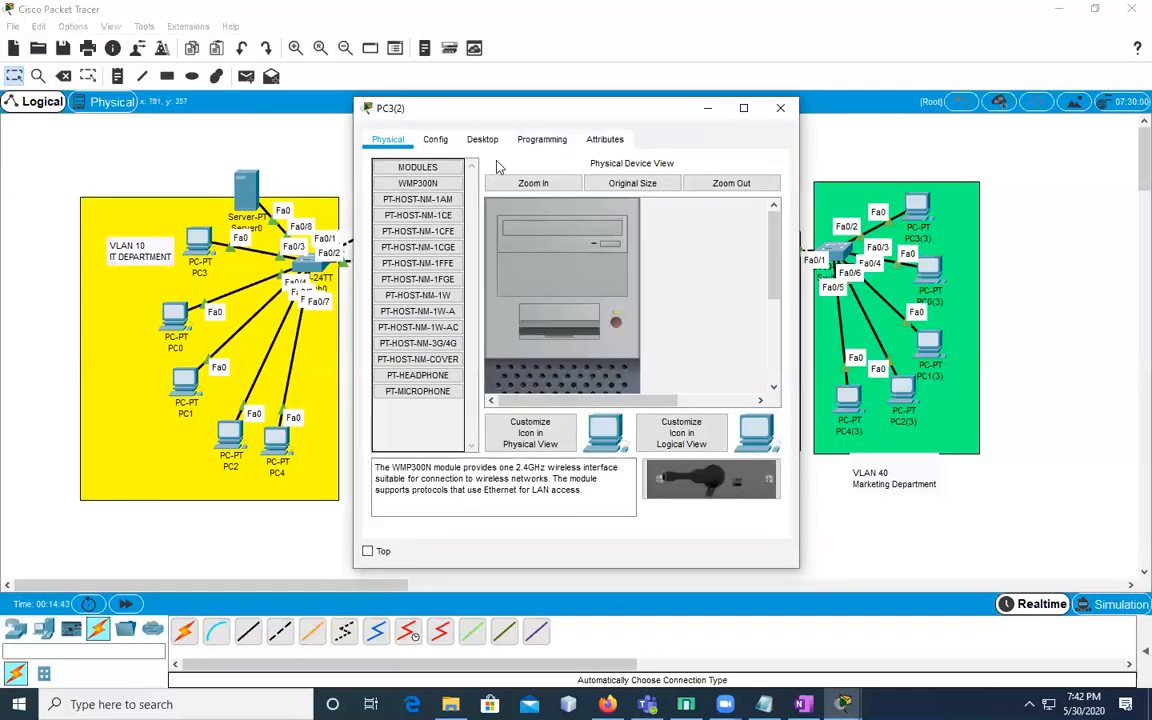
left_click(482, 139)
left_click(404, 195)
left_click(383, 228)
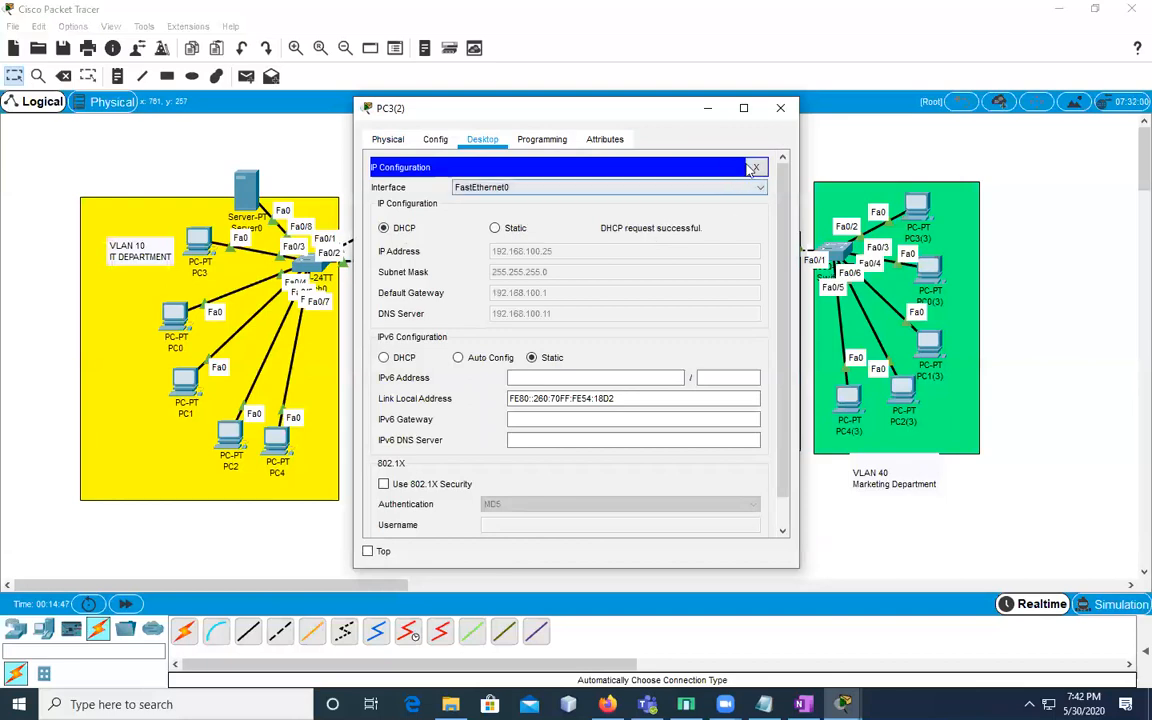
left_click(756, 167)
left_click(782, 114)
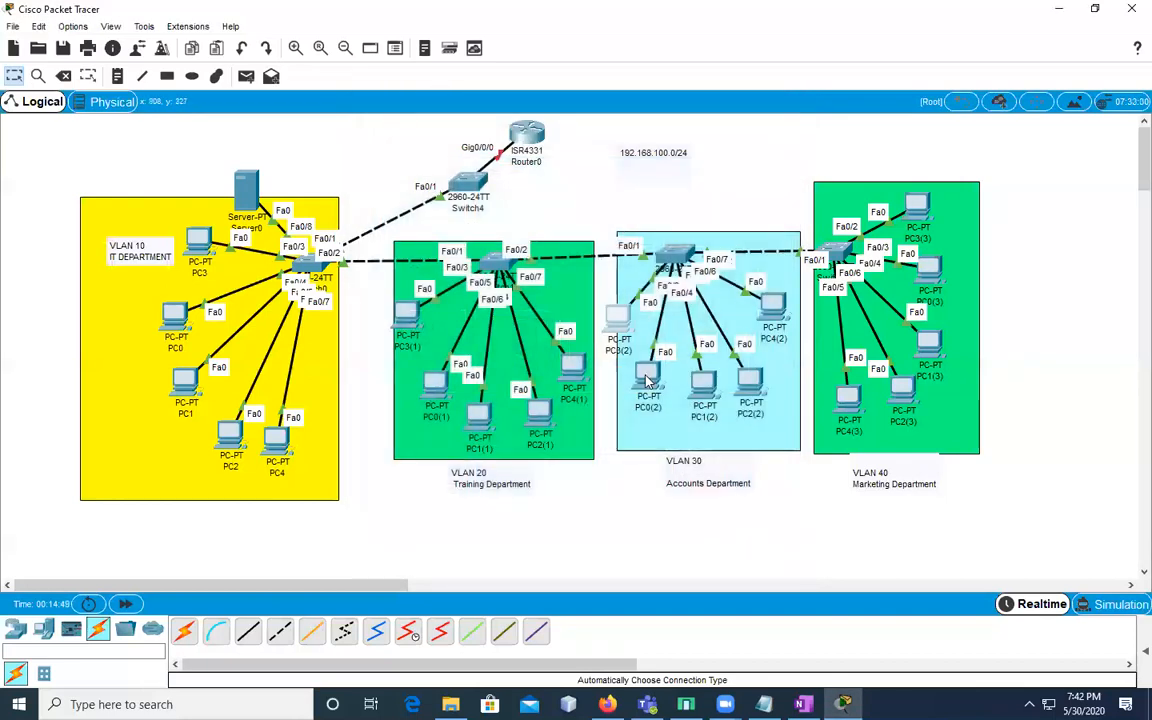
Set PC0(2) in the Accounts Department to DHCP addressing and close its window
left_click(557, 285)
left_click(480, 147)
left_click(406, 194)
left_click(386, 226)
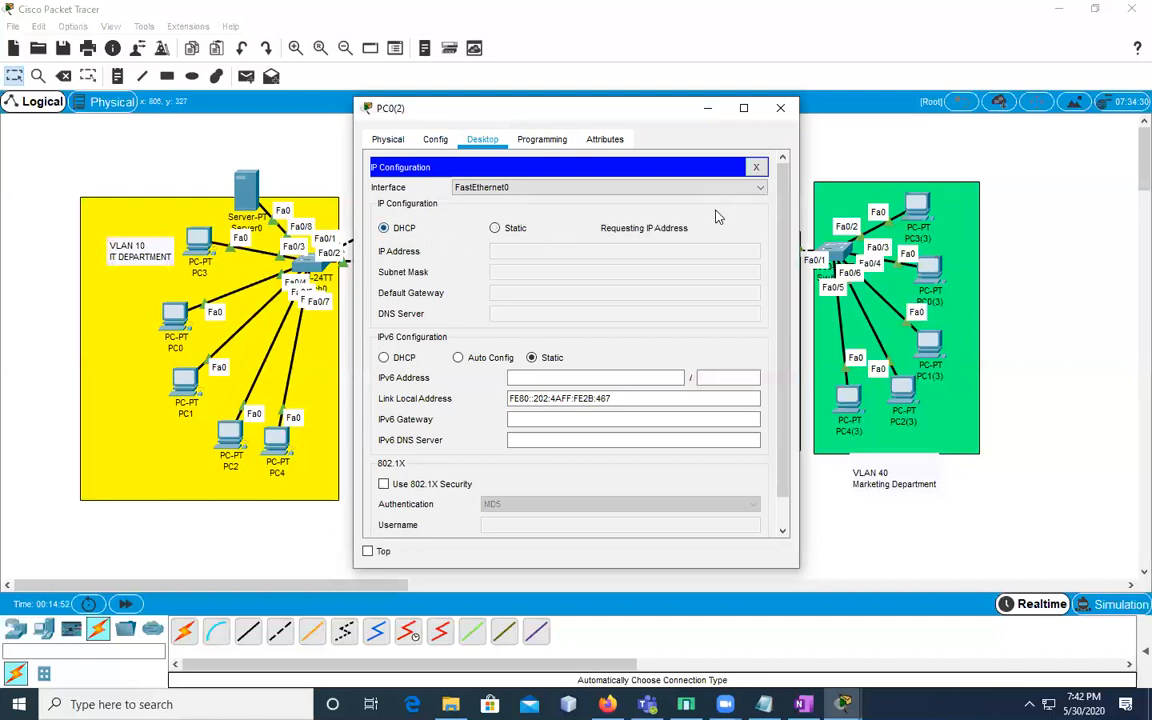
left_click(755, 167)
left_click(781, 110)
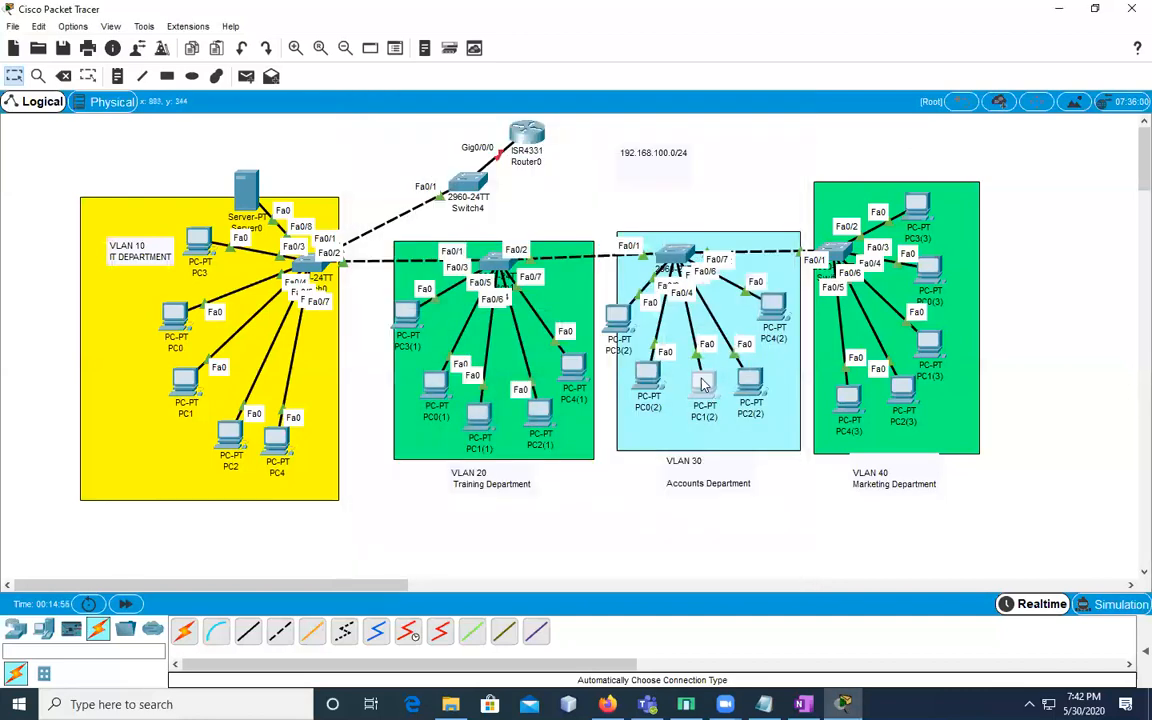
Set PC1(2) in the Accounts Department to DHCP addressing and close its window
left_click(580, 335)
left_click(483, 140)
left_click(415, 195)
left_click(384, 228)
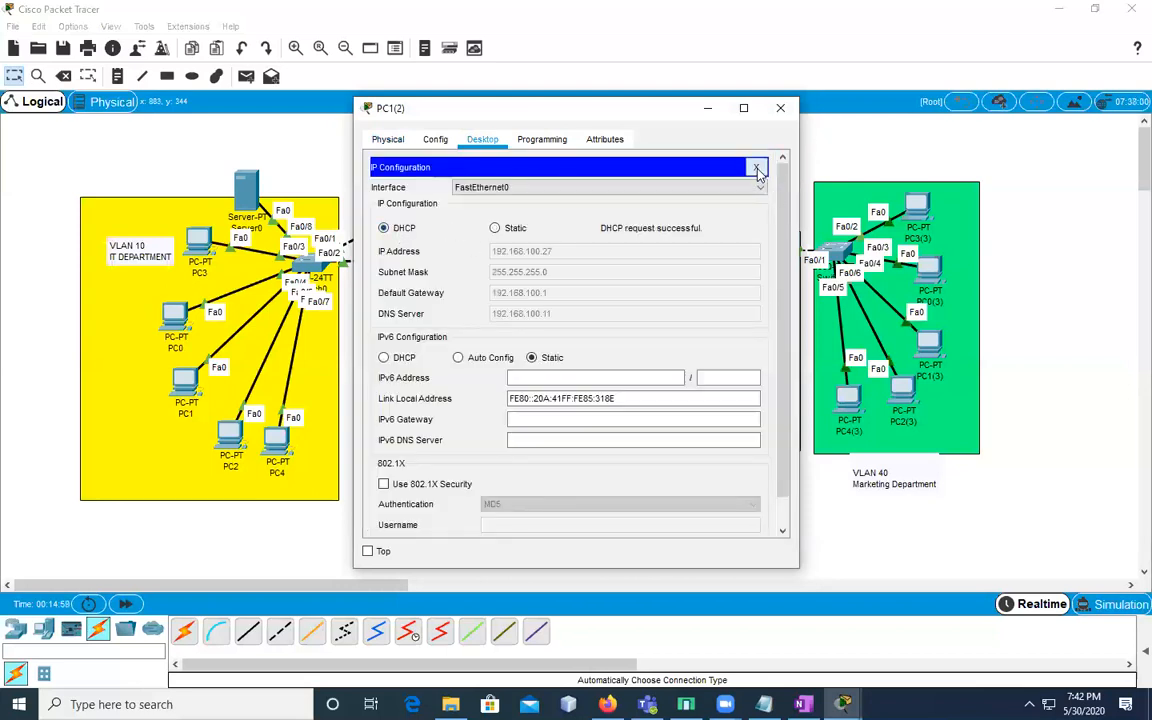
left_click(757, 168)
left_click(781, 109)
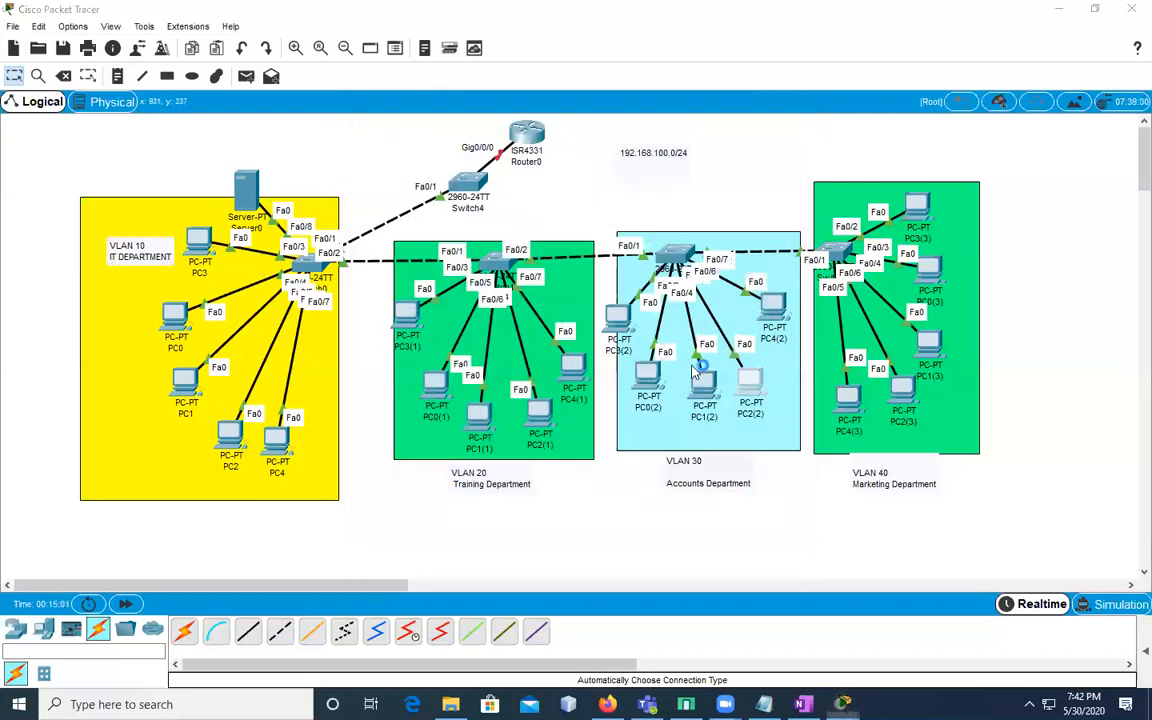
Set PC2(2) in the Accounts Department to DHCP addressing and close its window
left_click(749, 382)
left_click(483, 140)
left_click(425, 200)
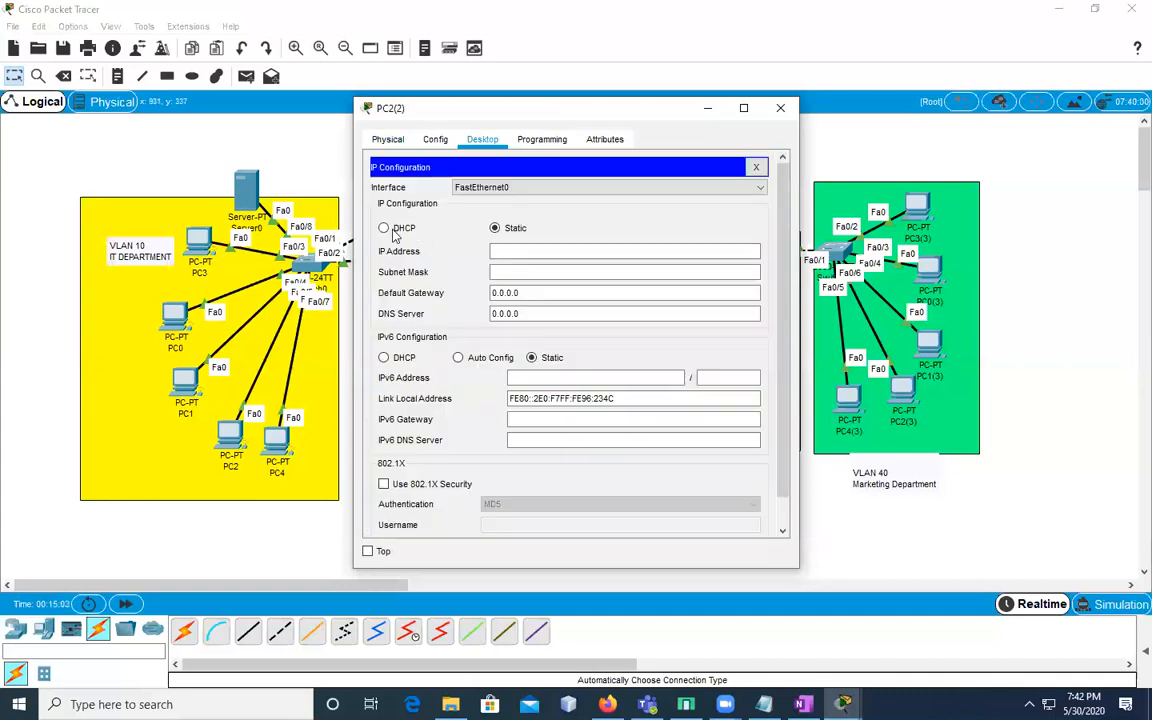
left_click(394, 234)
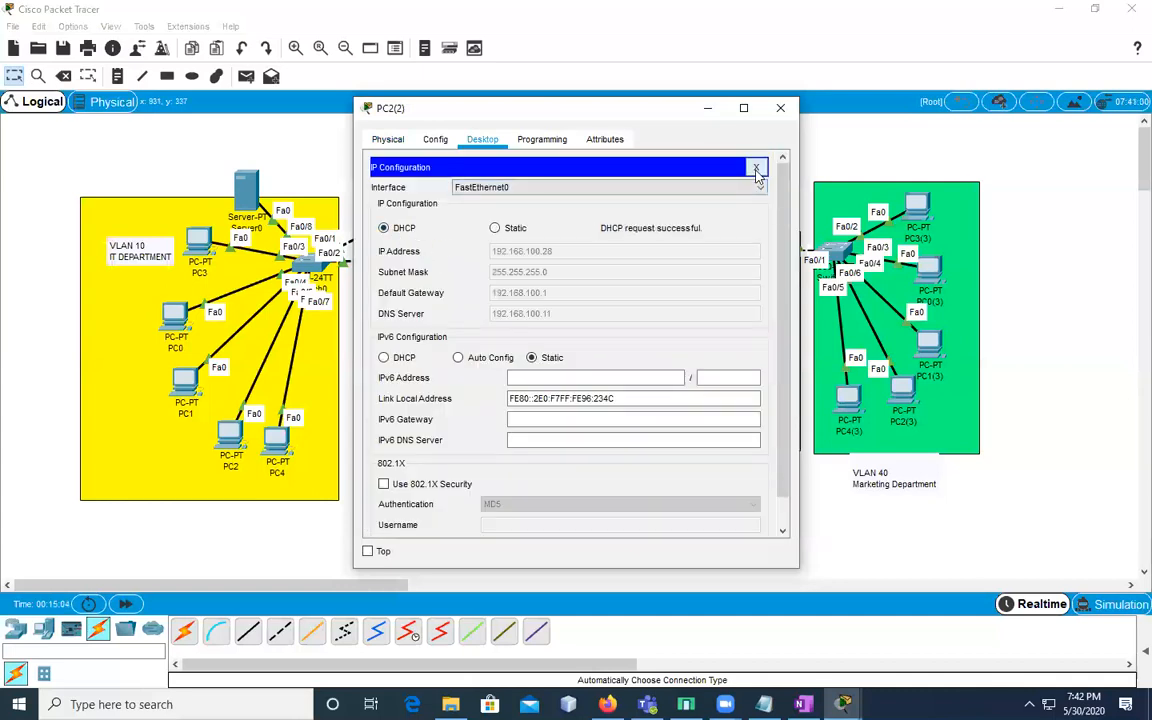
left_click(757, 170)
left_click(780, 107)
Set PC4(2) in the Accounts Department to DHCP addressing and close its window
left_click(766, 300)
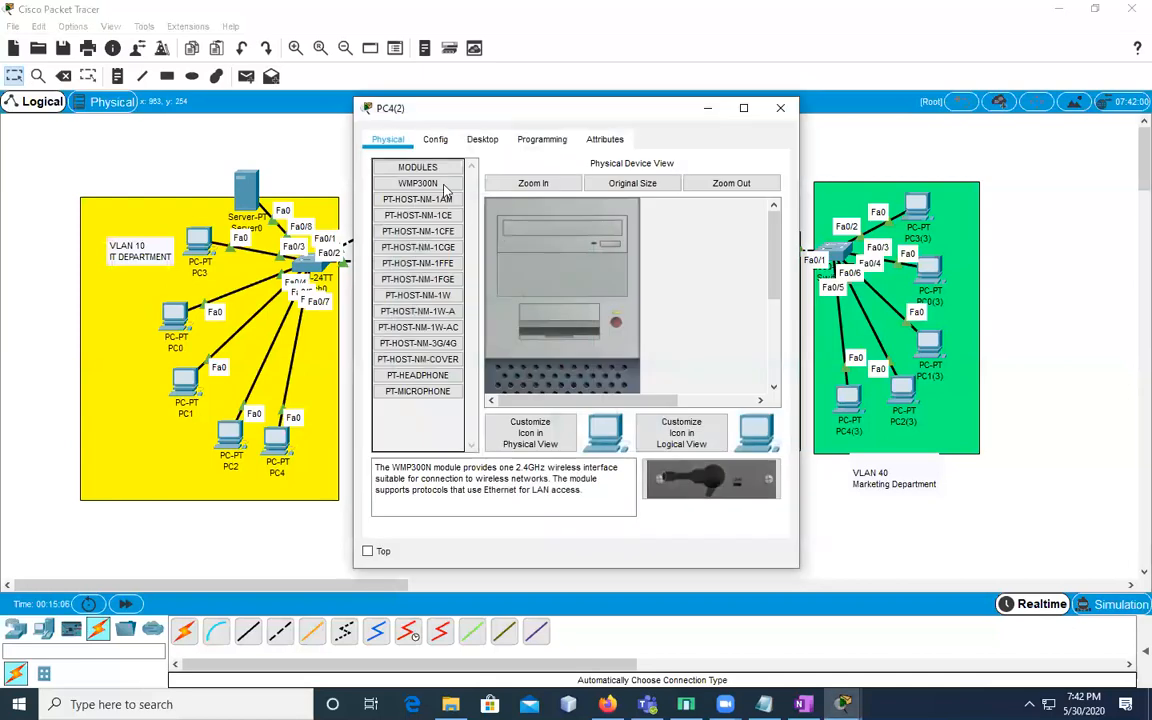
left_click(482, 139)
left_click(428, 196)
left_click(385, 228)
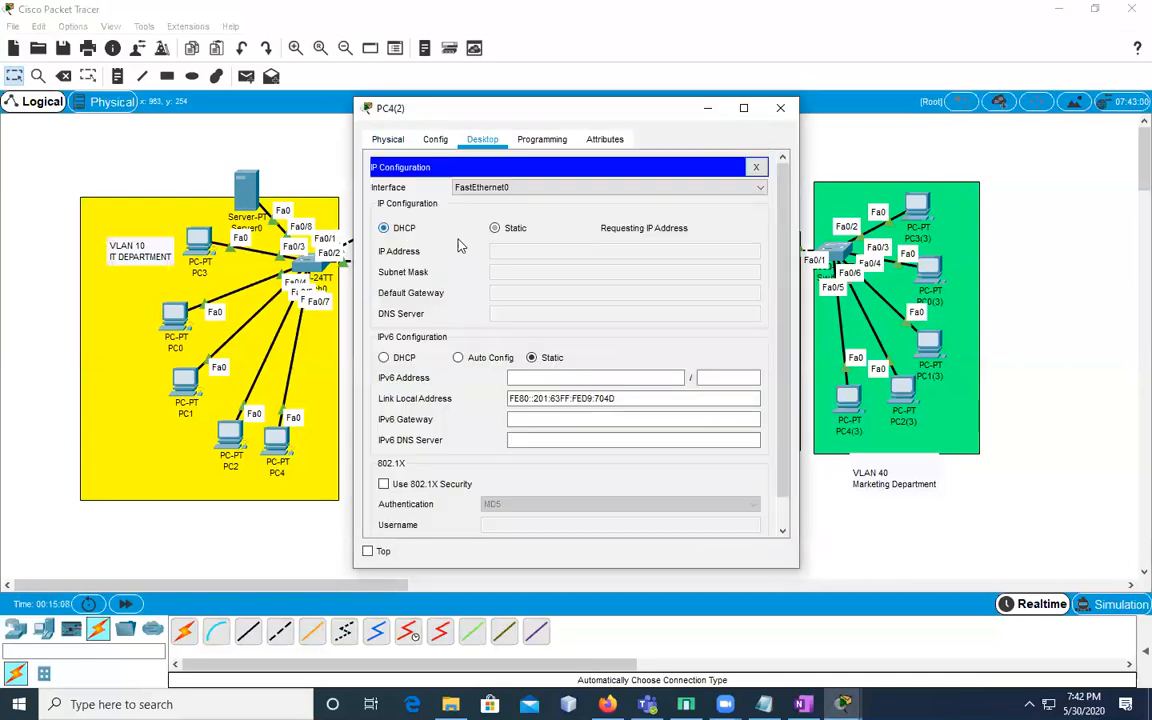
left_click(756, 167)
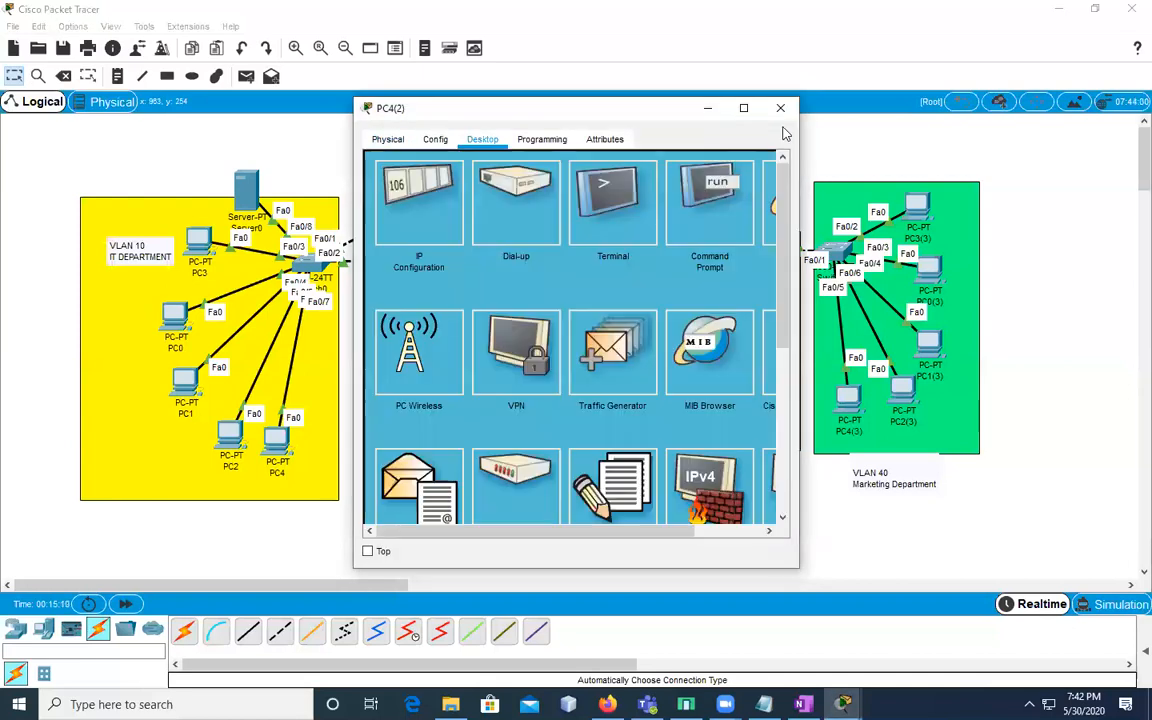
left_click(780, 108)
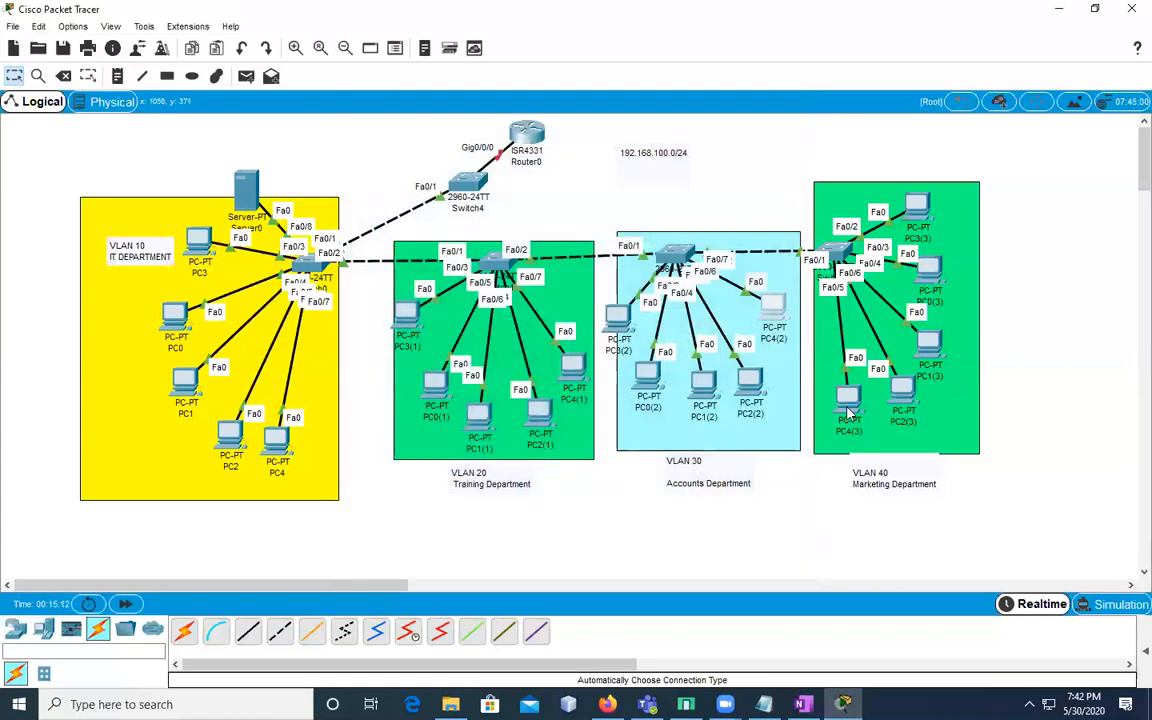
Set PC4(3) in the Marketing Department to DHCP addressing and close its window
left_click(848, 405)
left_click(482, 139)
left_click(402, 185)
left_click(406, 228)
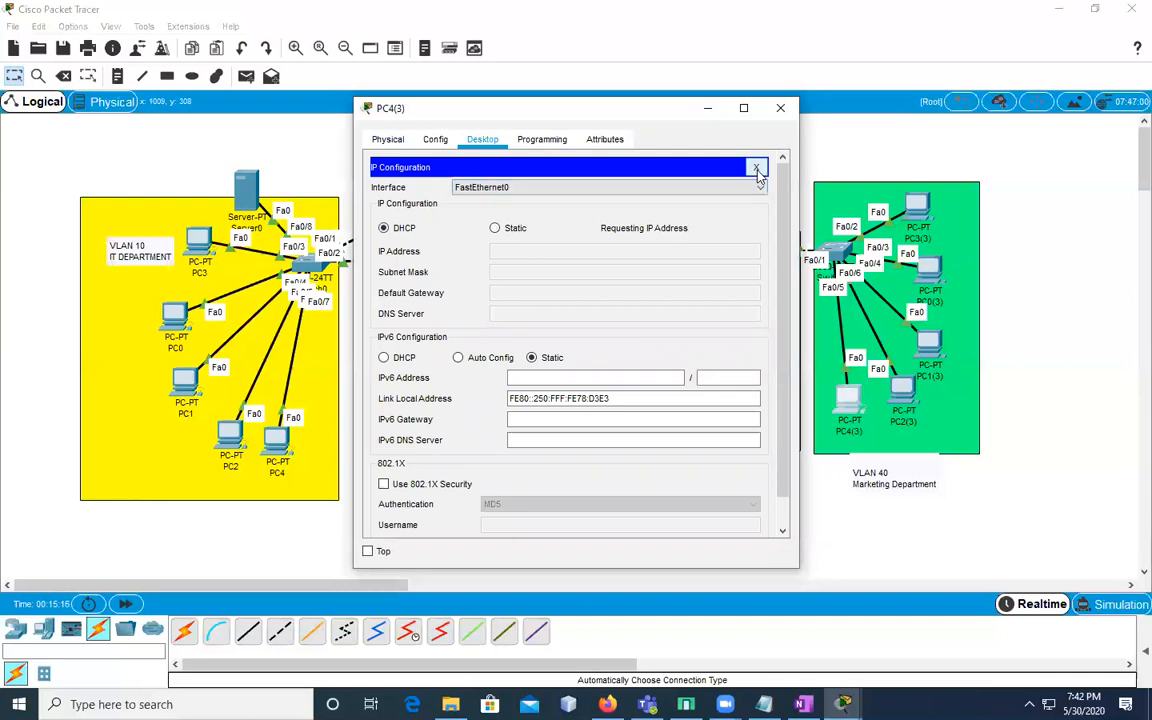
left_click(757, 168)
left_click(780, 108)
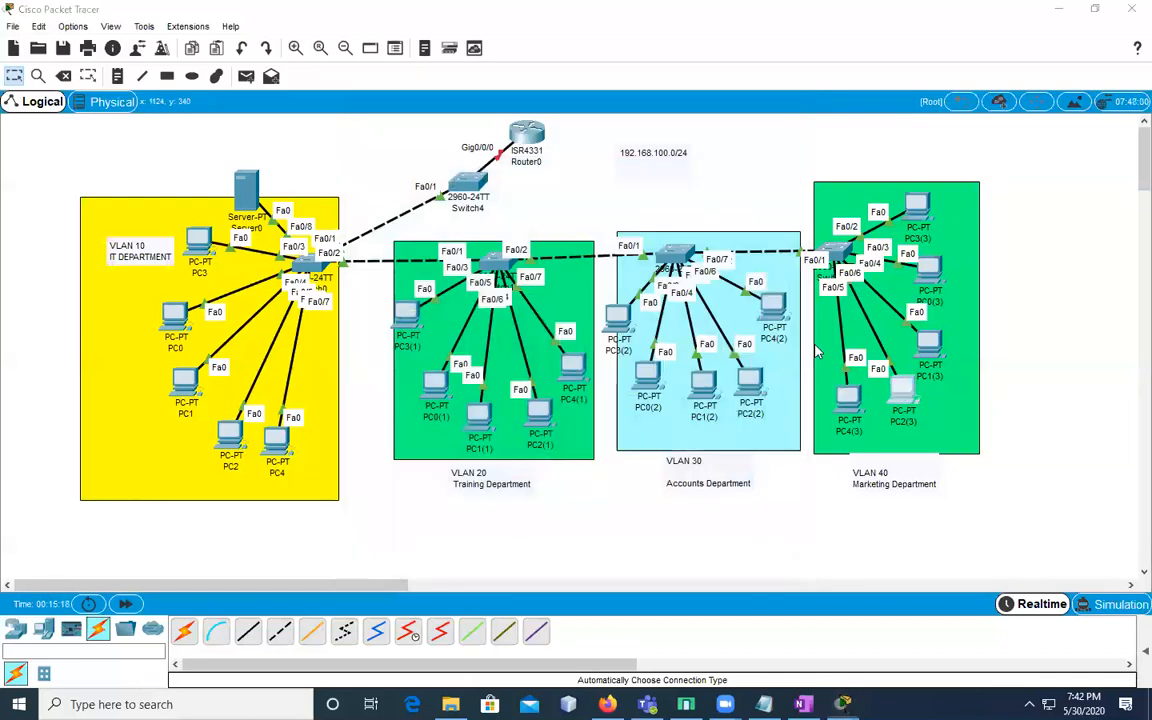
Set PC2(3) in the Marketing Department to DHCP addressing and dismiss its window
left_click(902, 390)
left_click(482, 139)
left_click(404, 188)
left_click(405, 230)
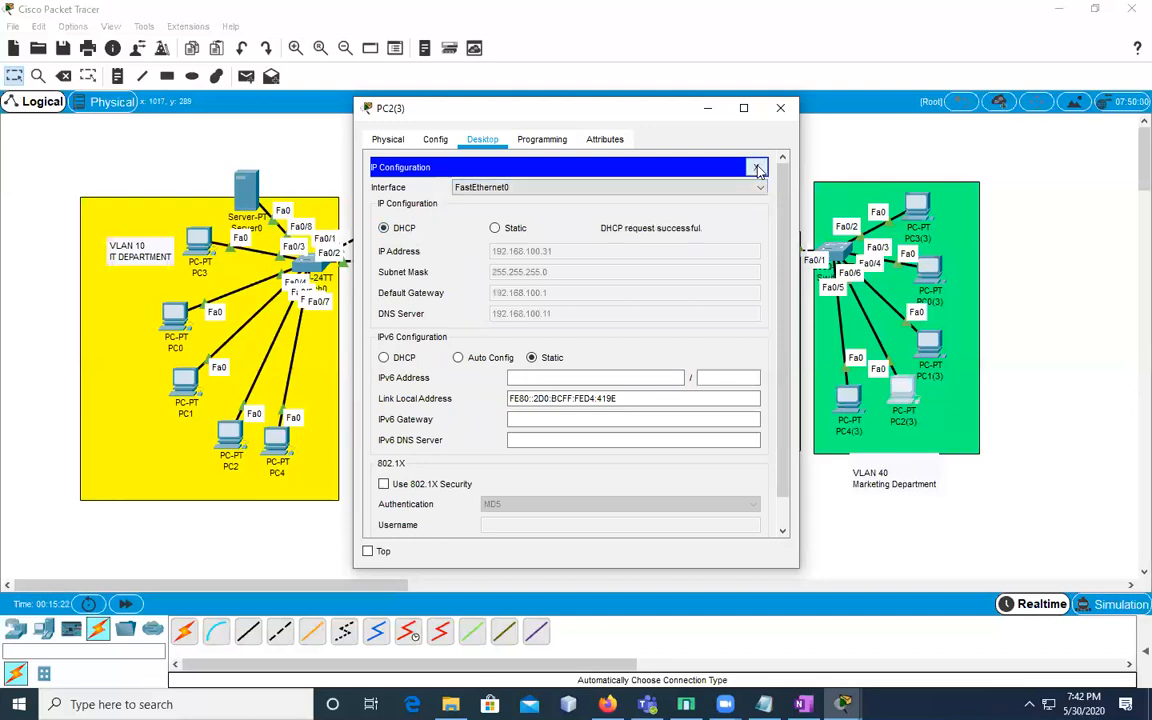
left_click(757, 168)
left_click(707, 108)
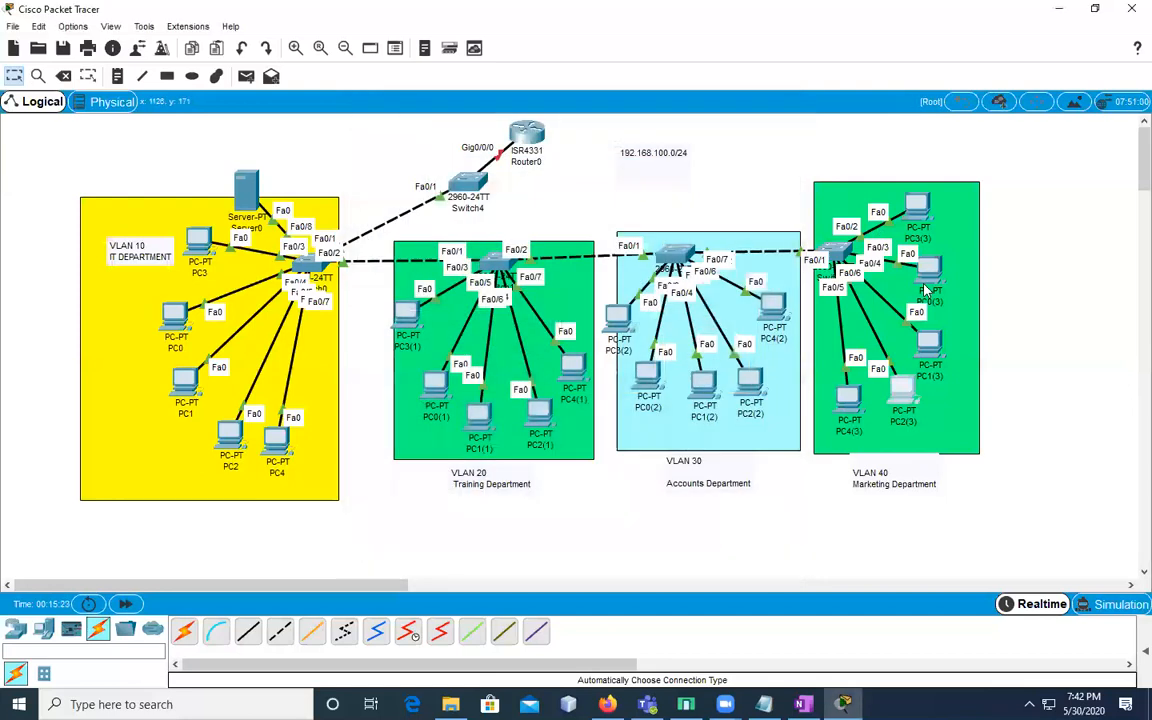
Set PC1(3) in the Marketing Department to DHCP addressing and close its window
left_click(929, 345)
left_click(482, 139)
left_click(402, 188)
left_click(405, 230)
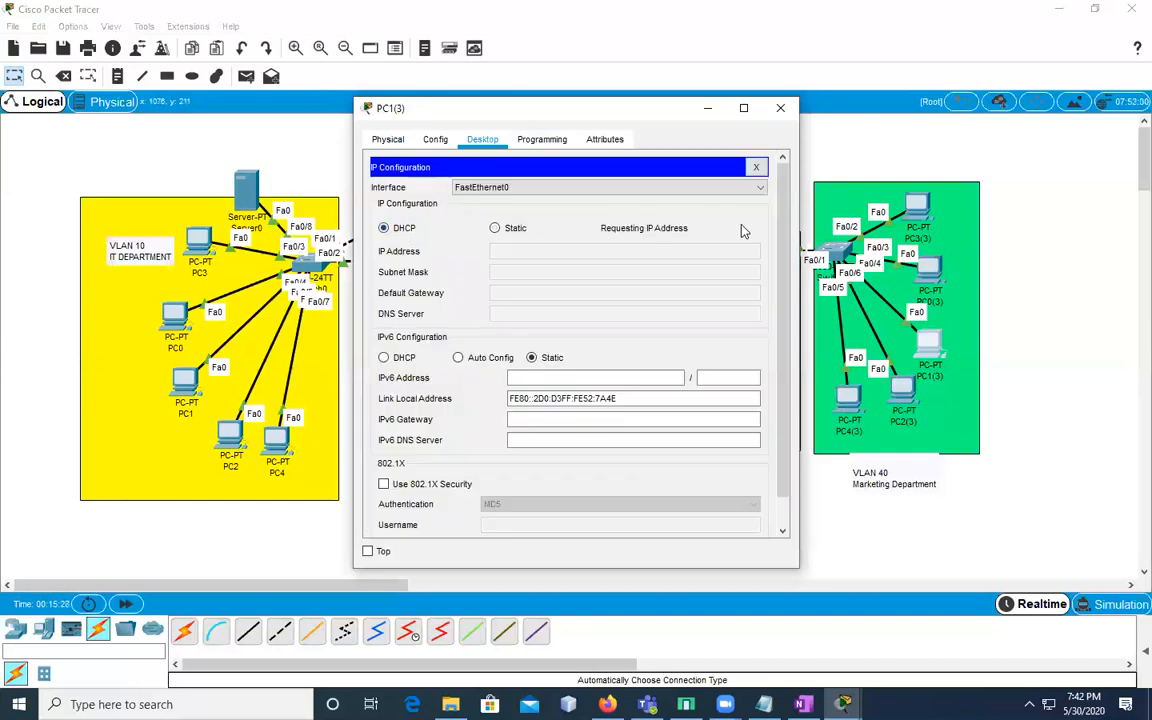
left_click(756, 167)
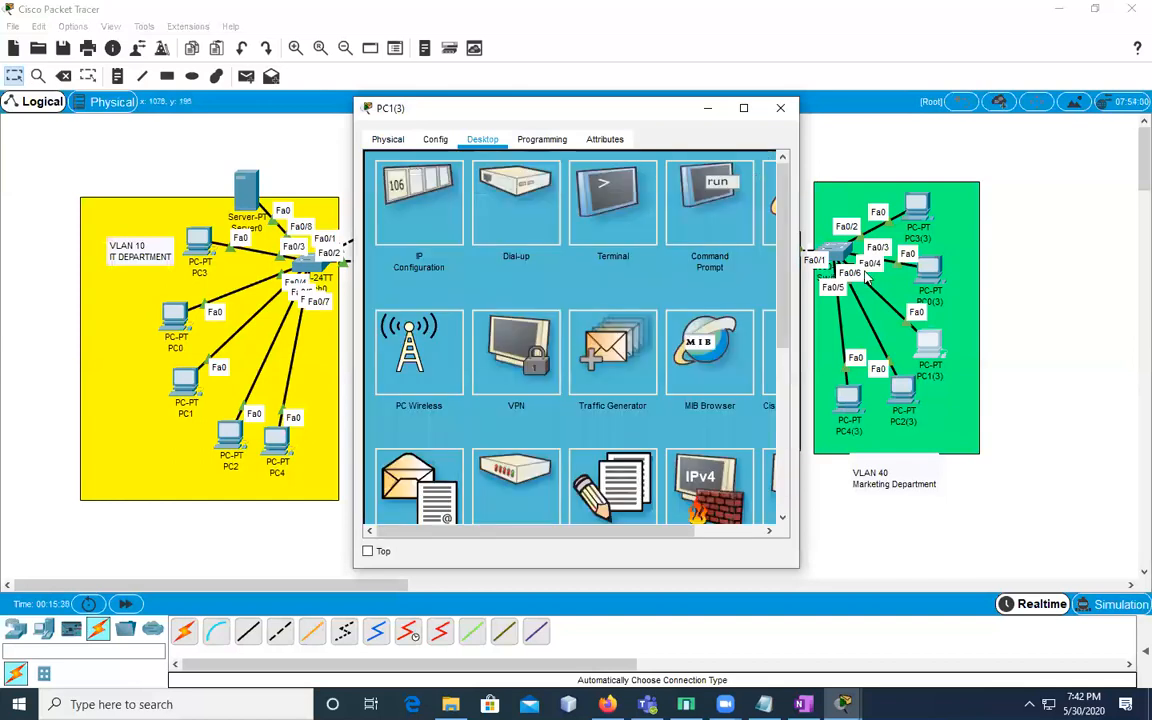
left_click(780, 108)
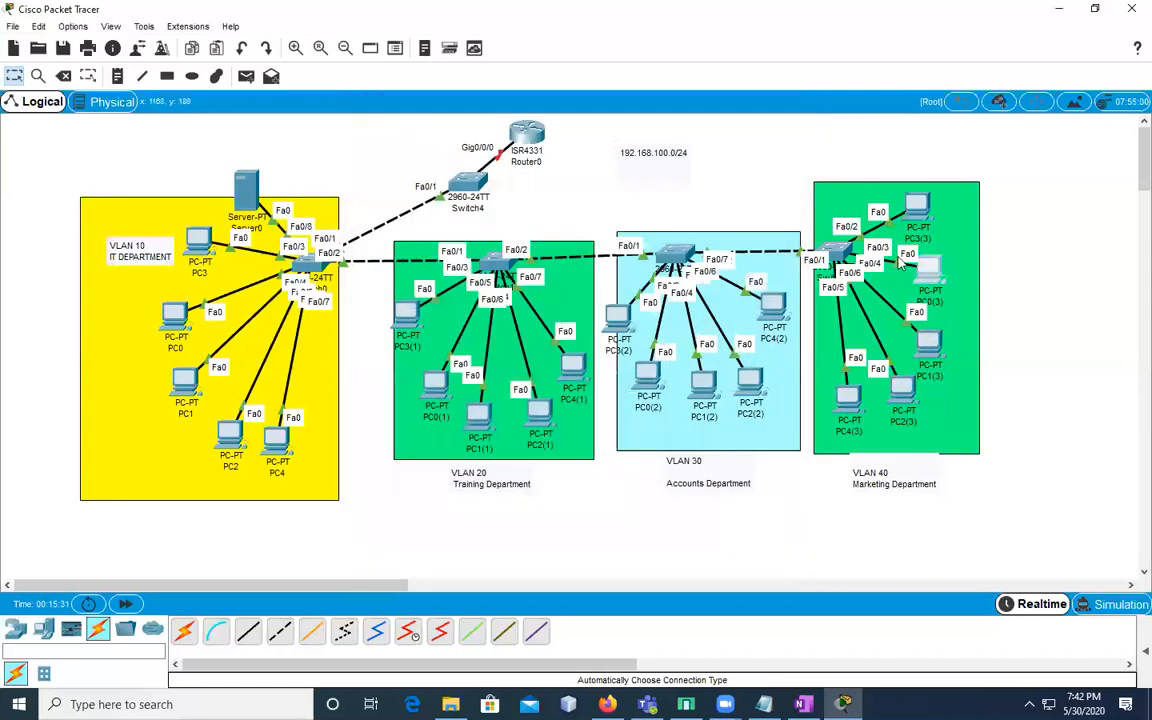
Set PC0(3) in the Marketing Department to DHCP addressing and close its window
left_click(928, 268)
left_click(482, 139)
left_click(424, 200)
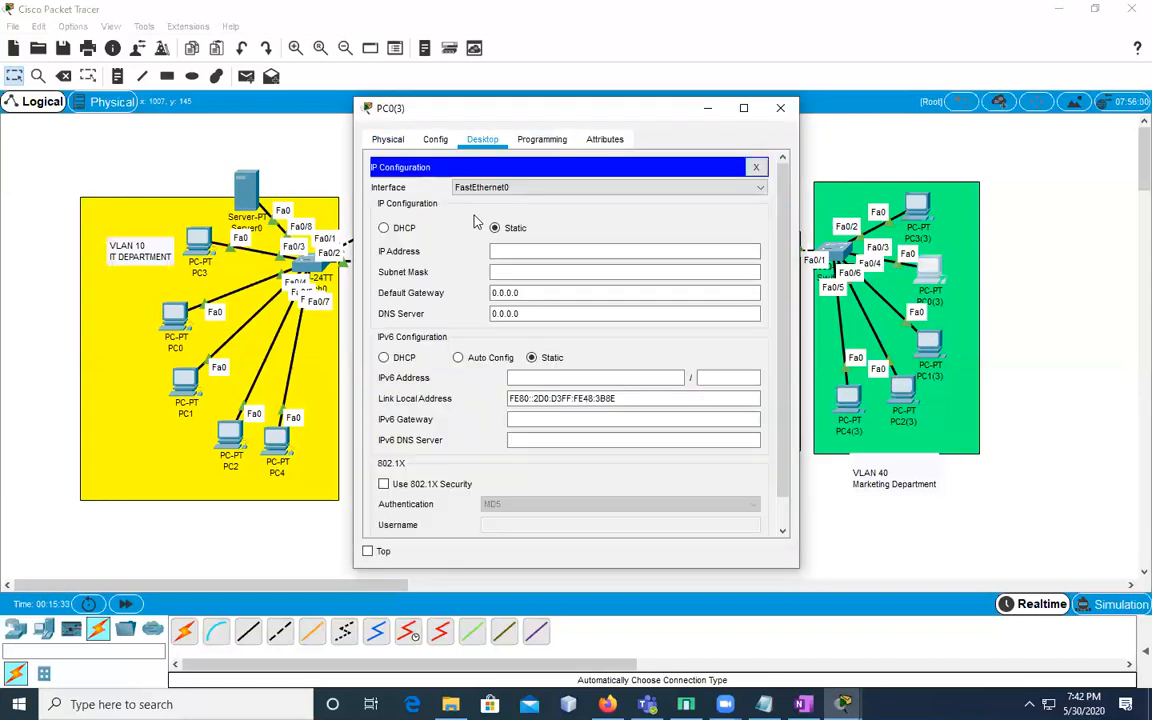
left_click(385, 228)
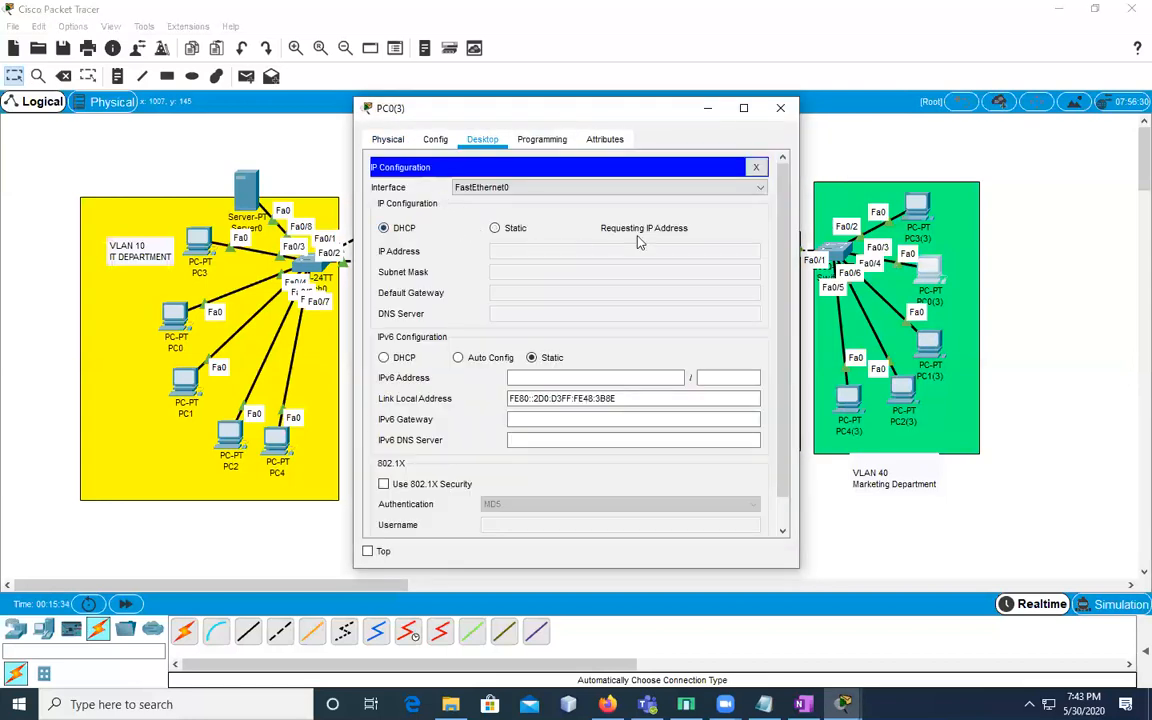
left_click(756, 167)
left_click(780, 108)
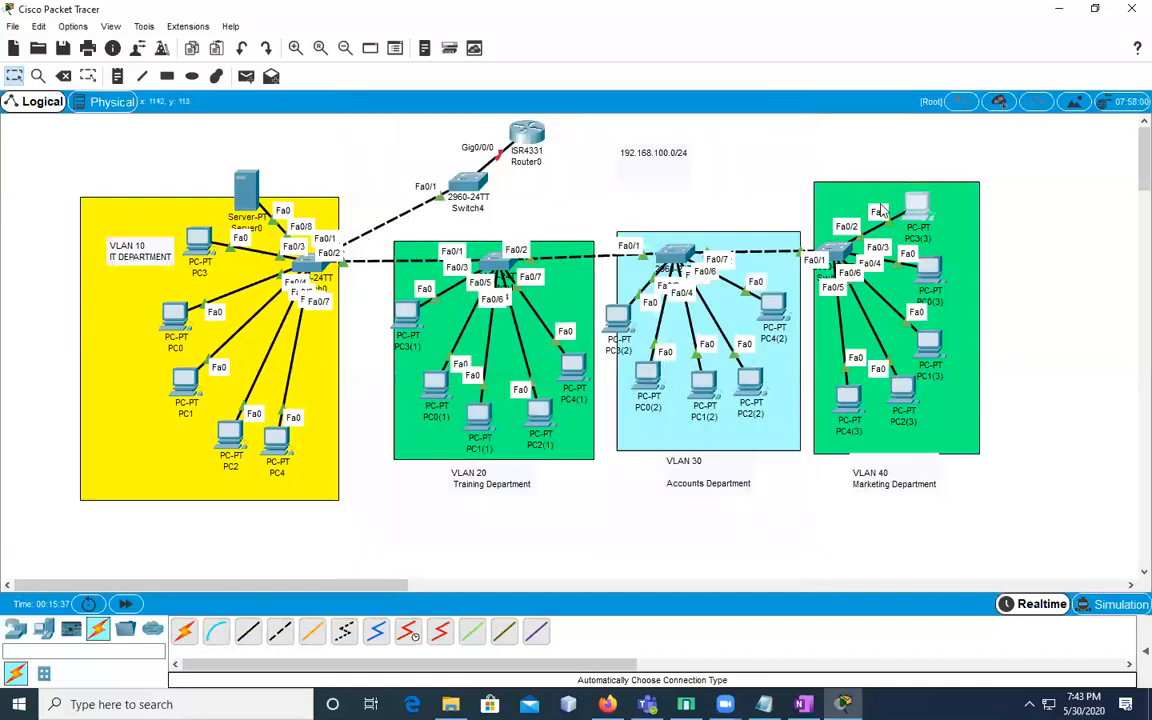
Set PC3(3) in the Marketing Department to DHCP addressing and close its window
left_click(912, 212)
left_click(482, 139)
left_click(424, 200)
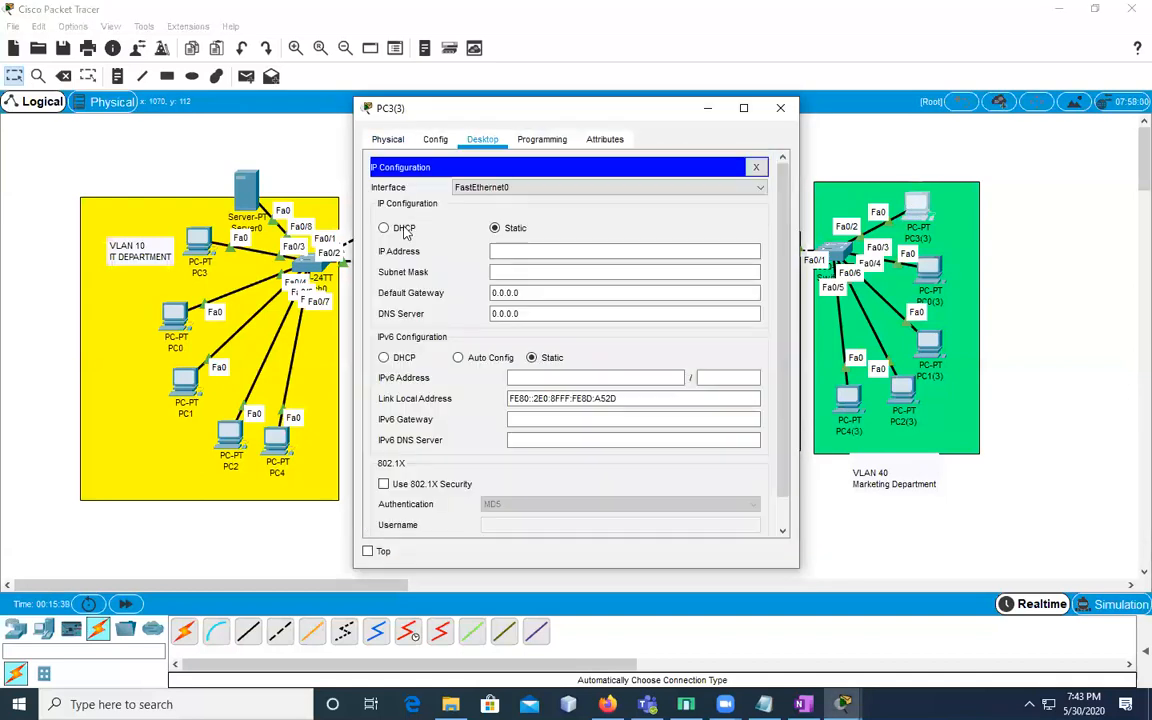
left_click(404, 229)
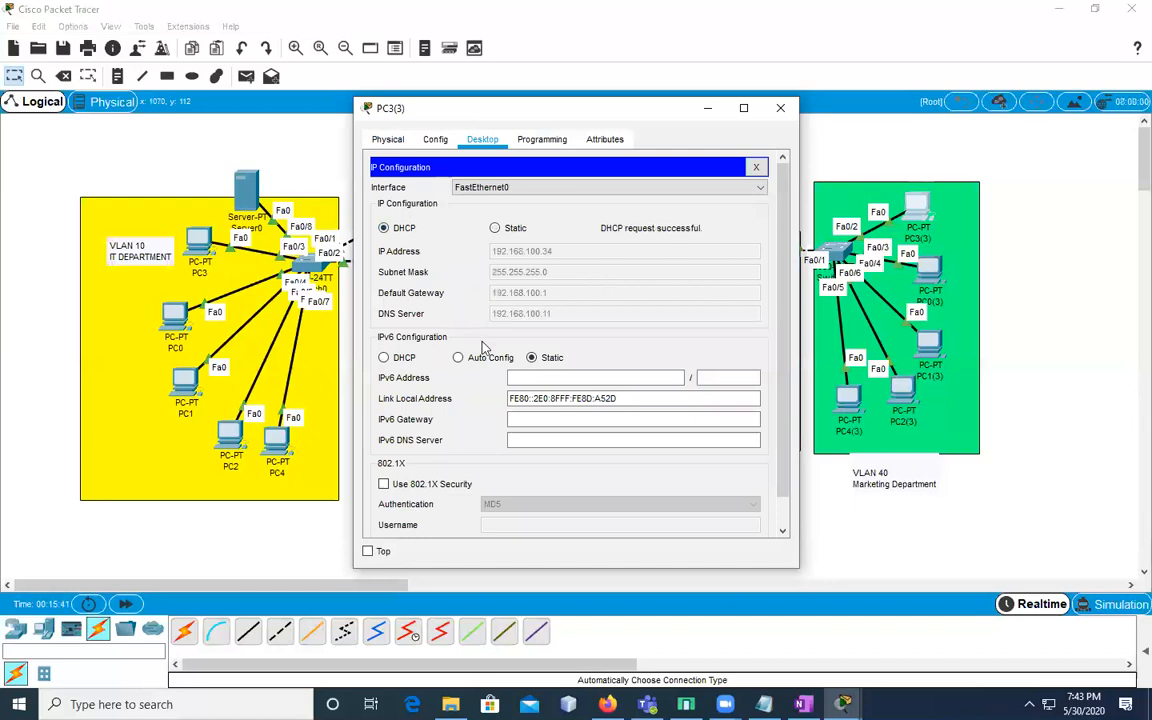
left_click(756, 167)
left_click(780, 108)
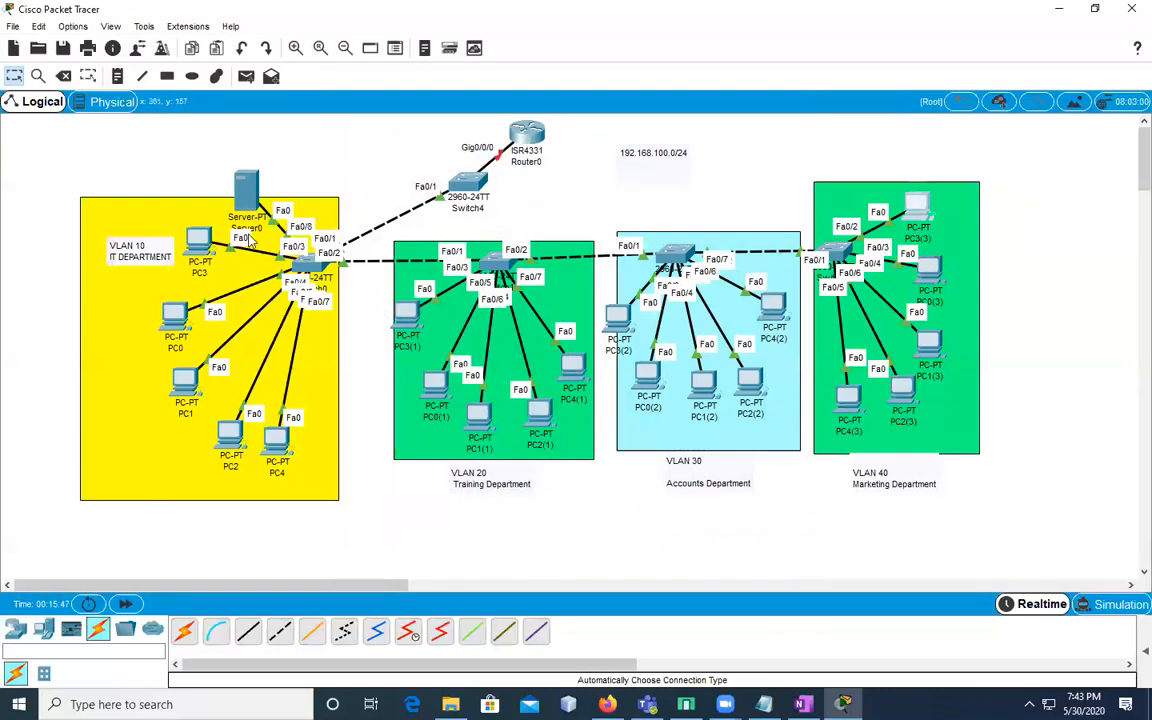
Review the serverPool settings in Server0's DHCP service and save the pool
left_click(246, 188)
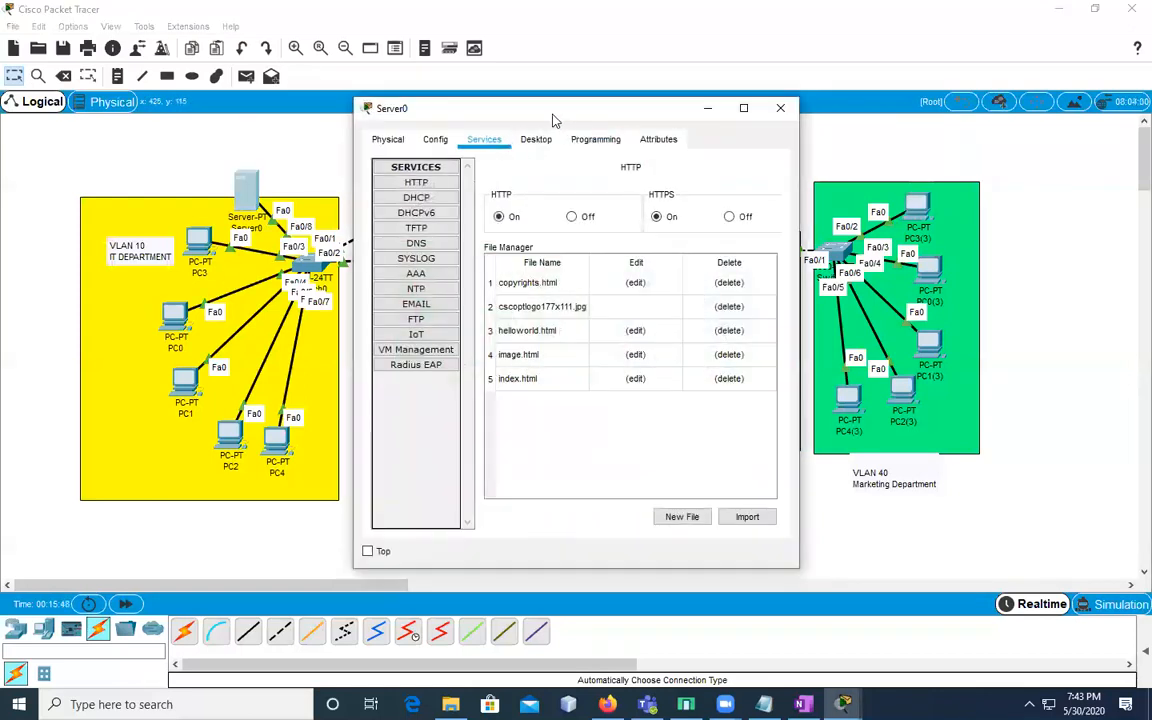
left_click_drag(555, 120, 402, 236)
left_click_drag(476, 236, 737, 222)
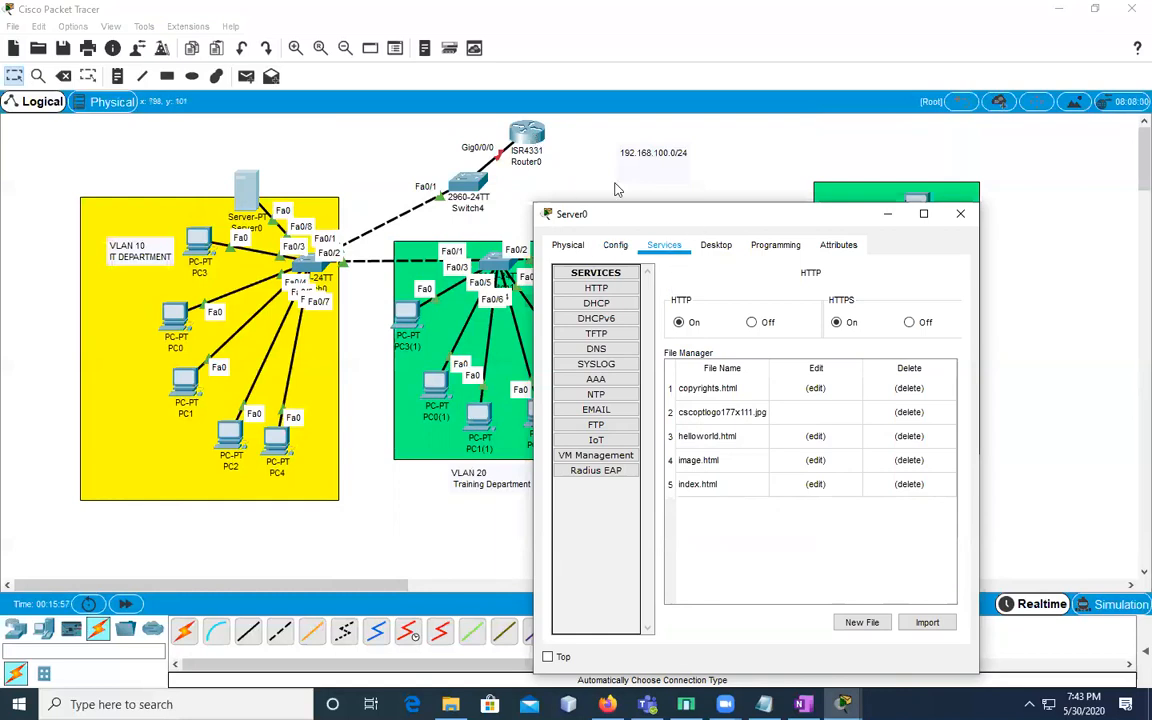
left_click(249, 204)
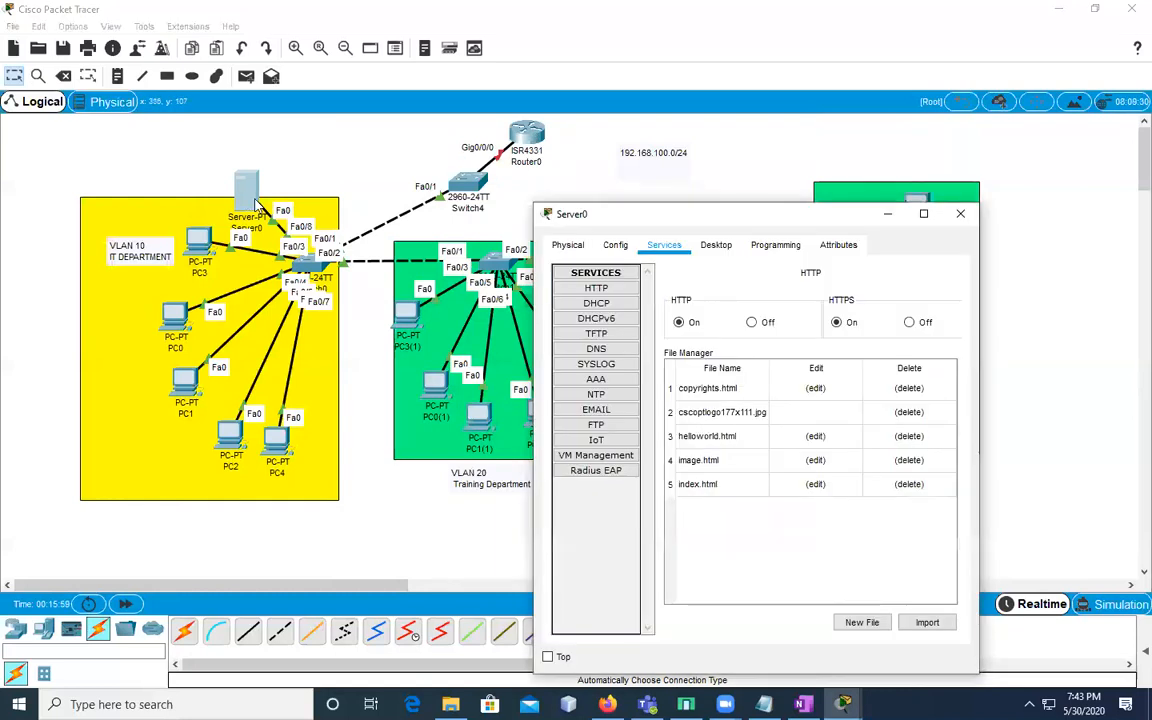
left_click(596, 303)
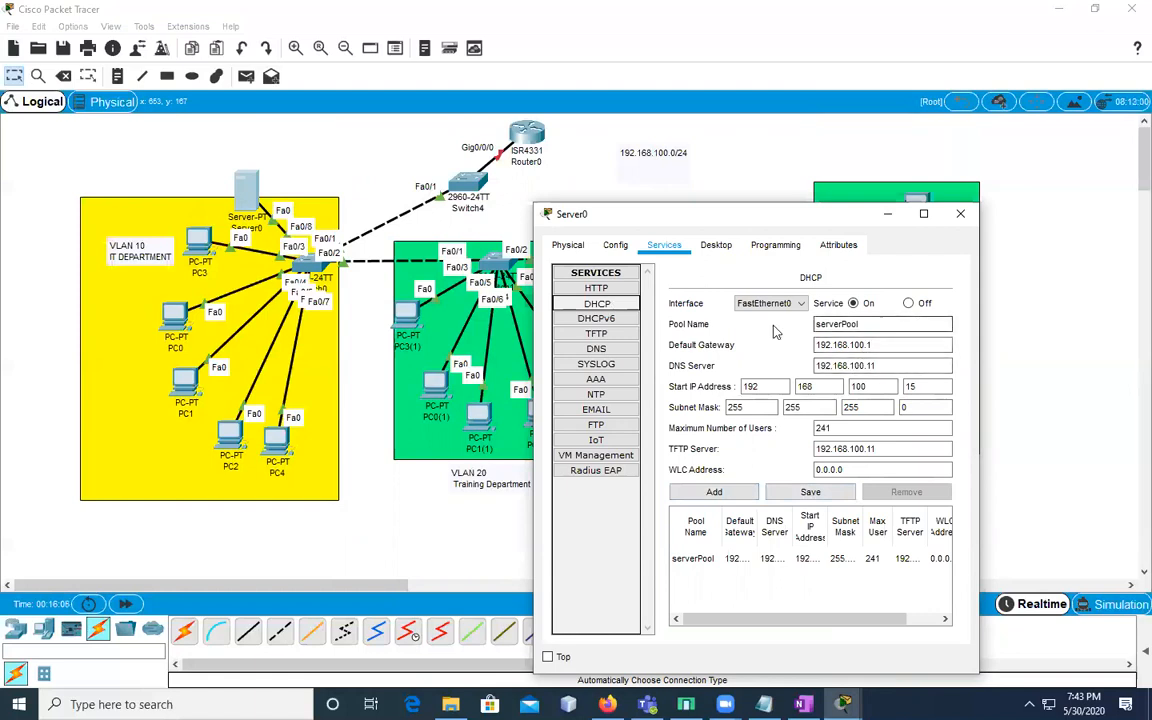
left_click(810, 491)
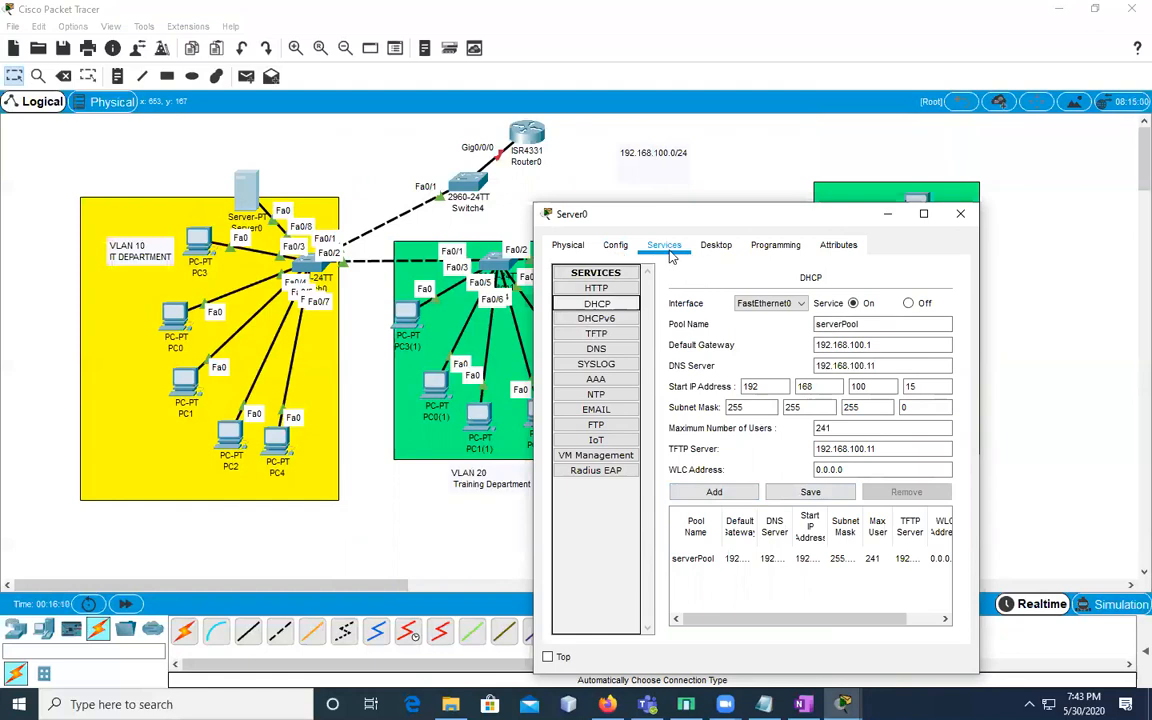
Look through Server0's DNS, SYSLOG, NTP and AAA service settings, then close the server's window
left_click(610, 349)
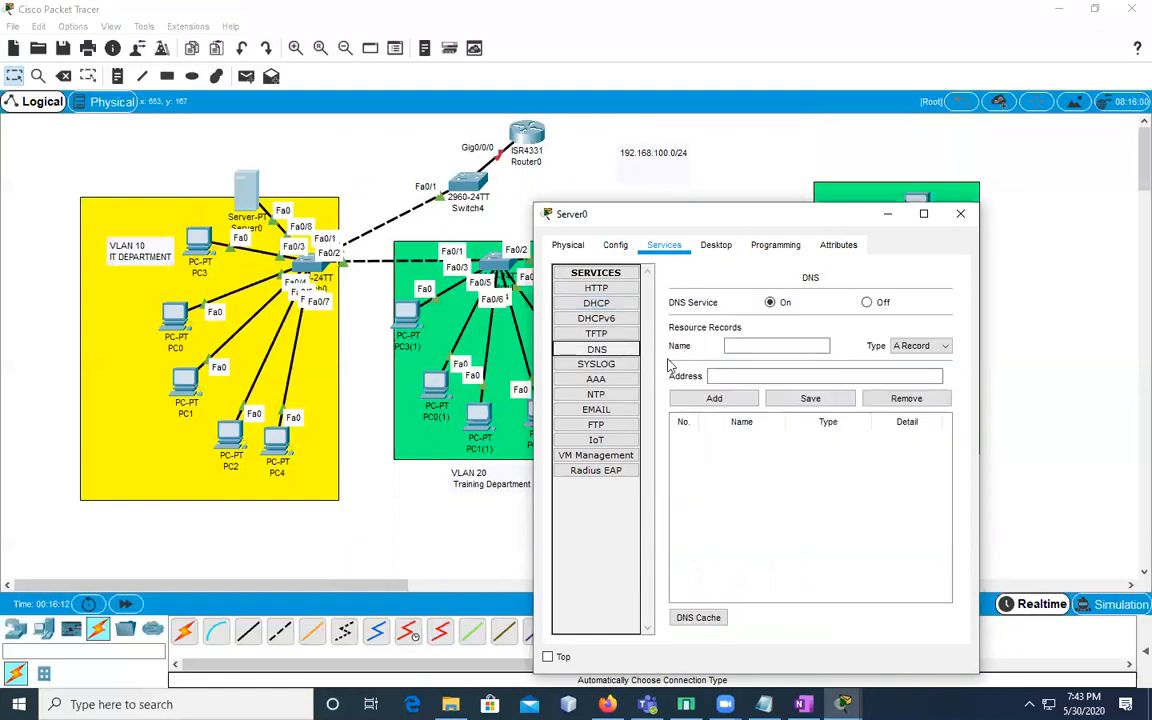
left_click(612, 368)
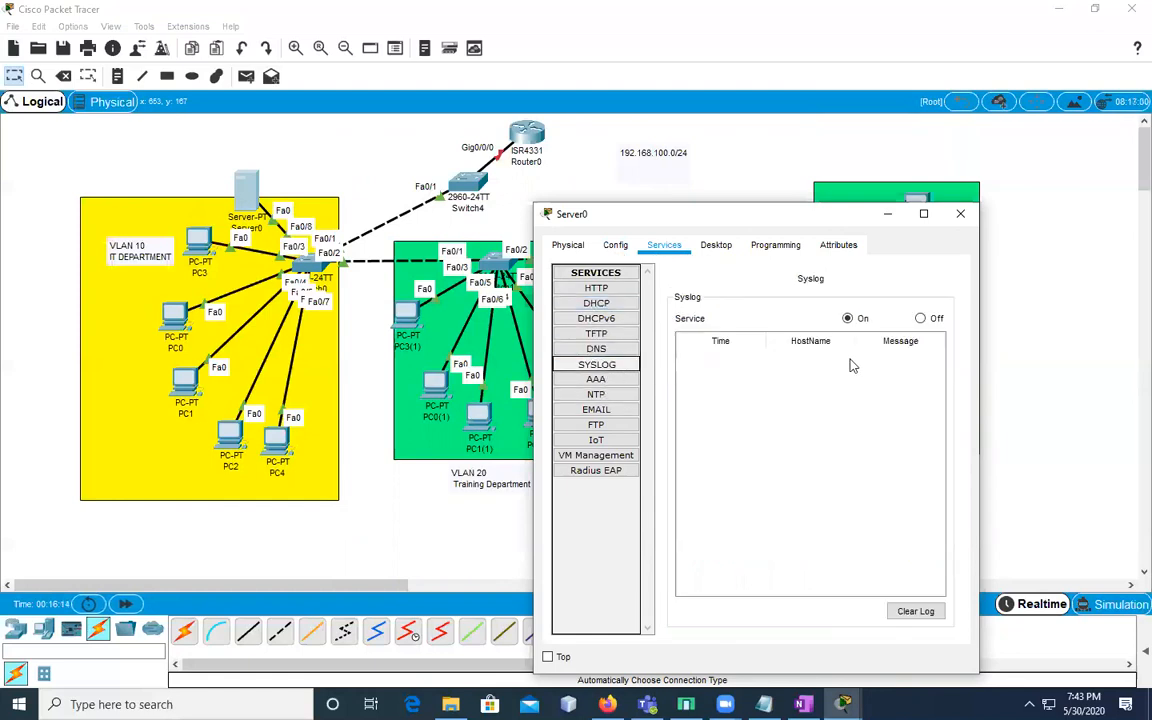
left_click(596, 394)
left_click(596, 379)
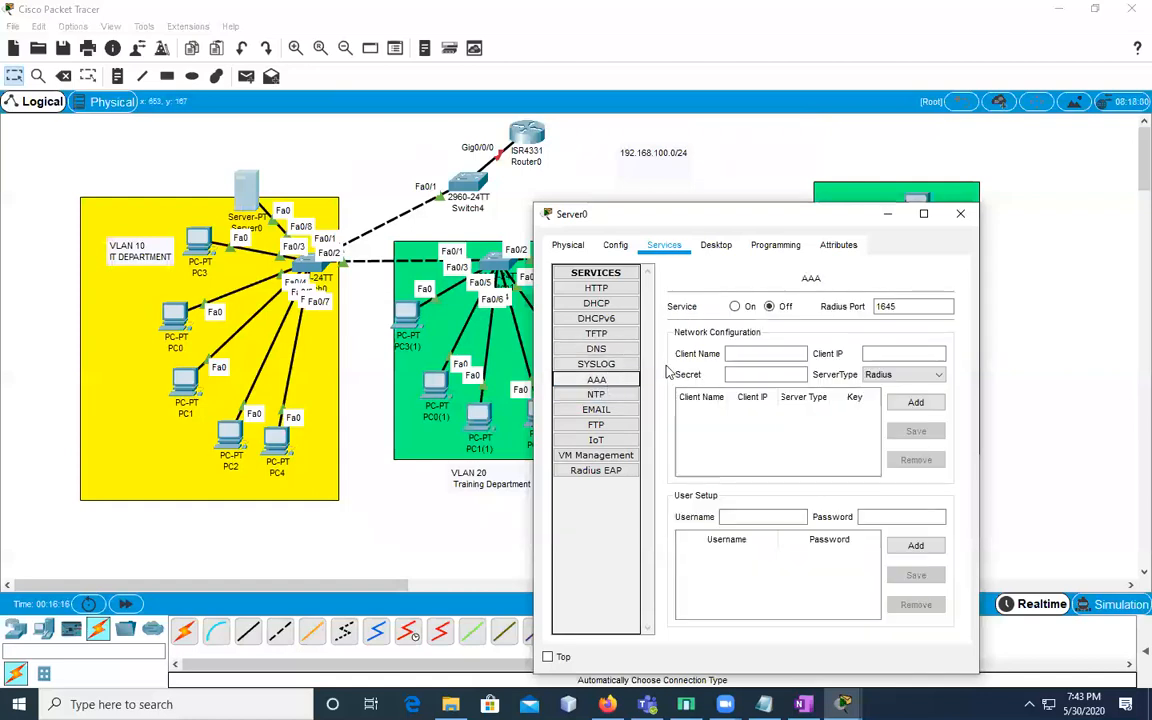
left_click(960, 213)
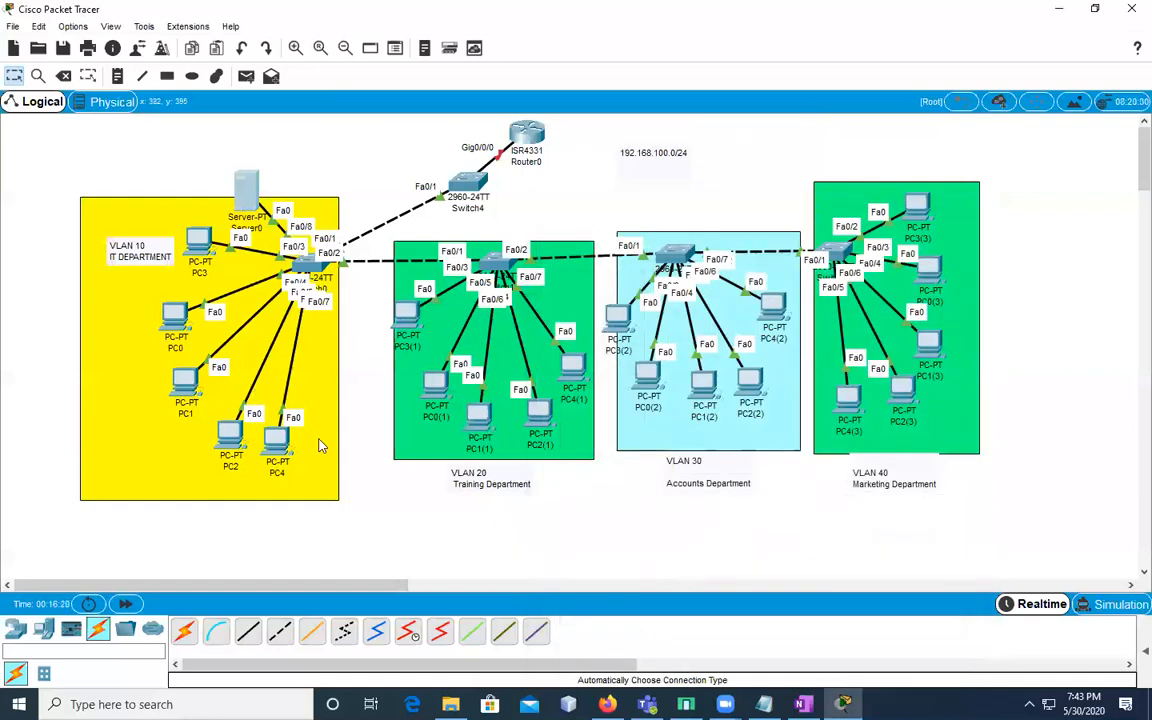
Ping 192.168.100.20 from the command prompt of PC1(1) in the Training Department and close its window
left_click(481, 420)
left_click(708, 210)
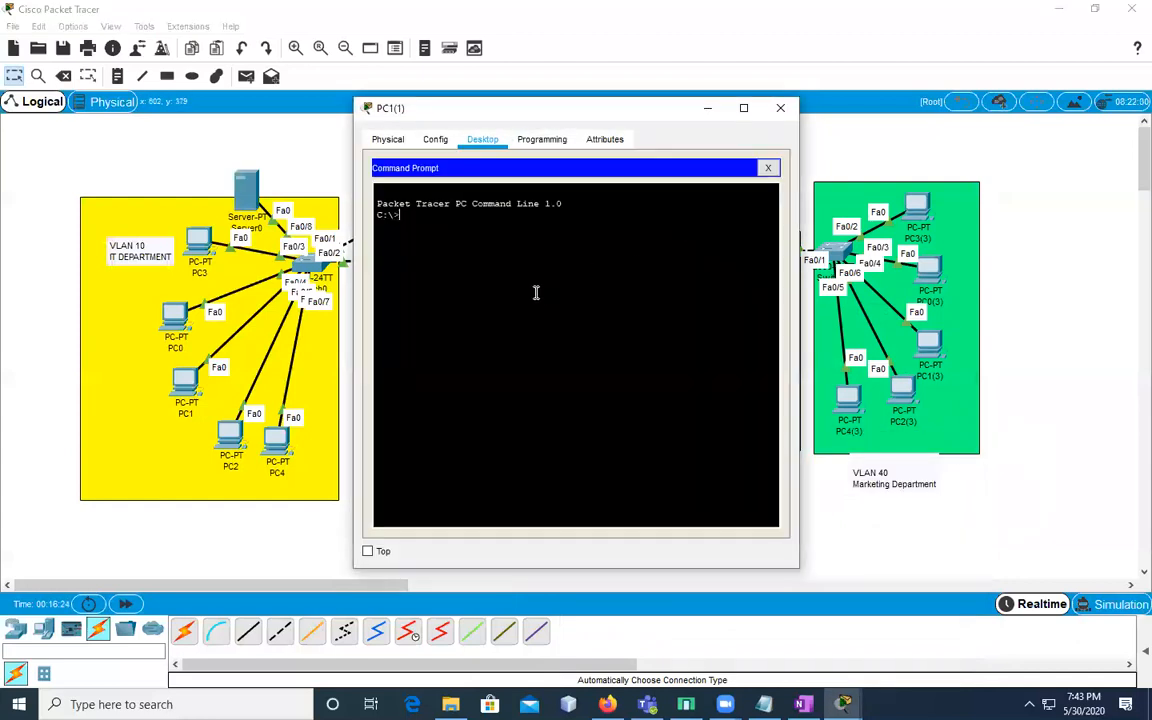
type("ping 192.168.100.")
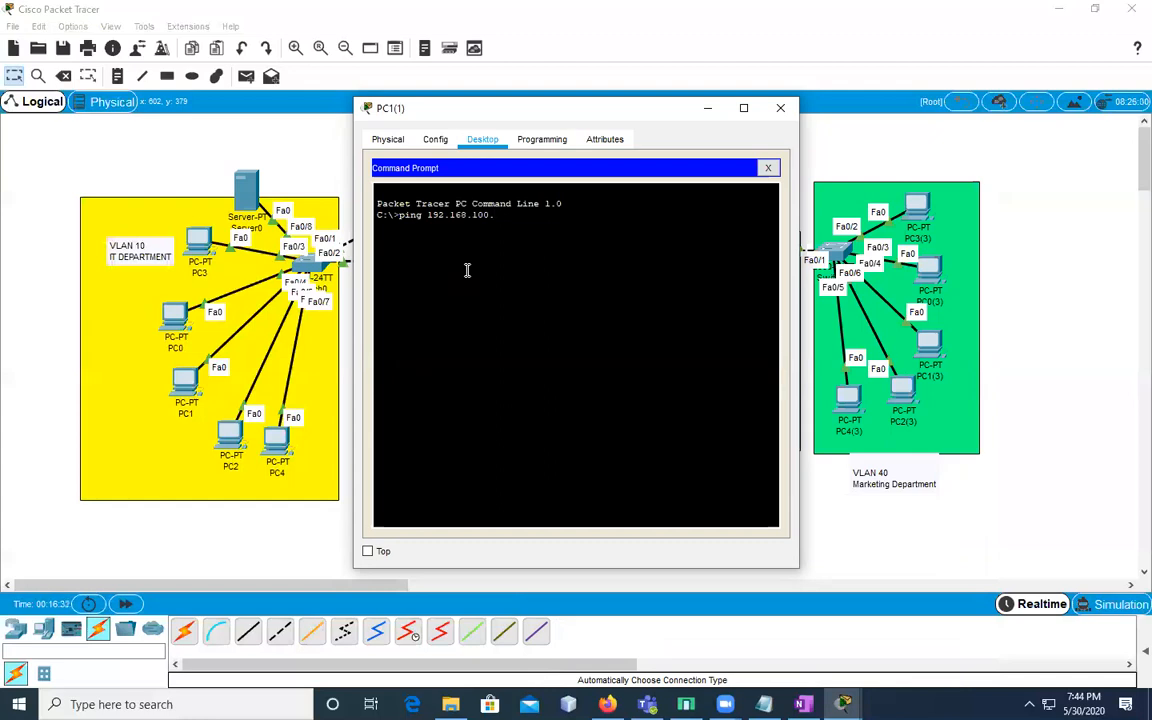
key("Return")
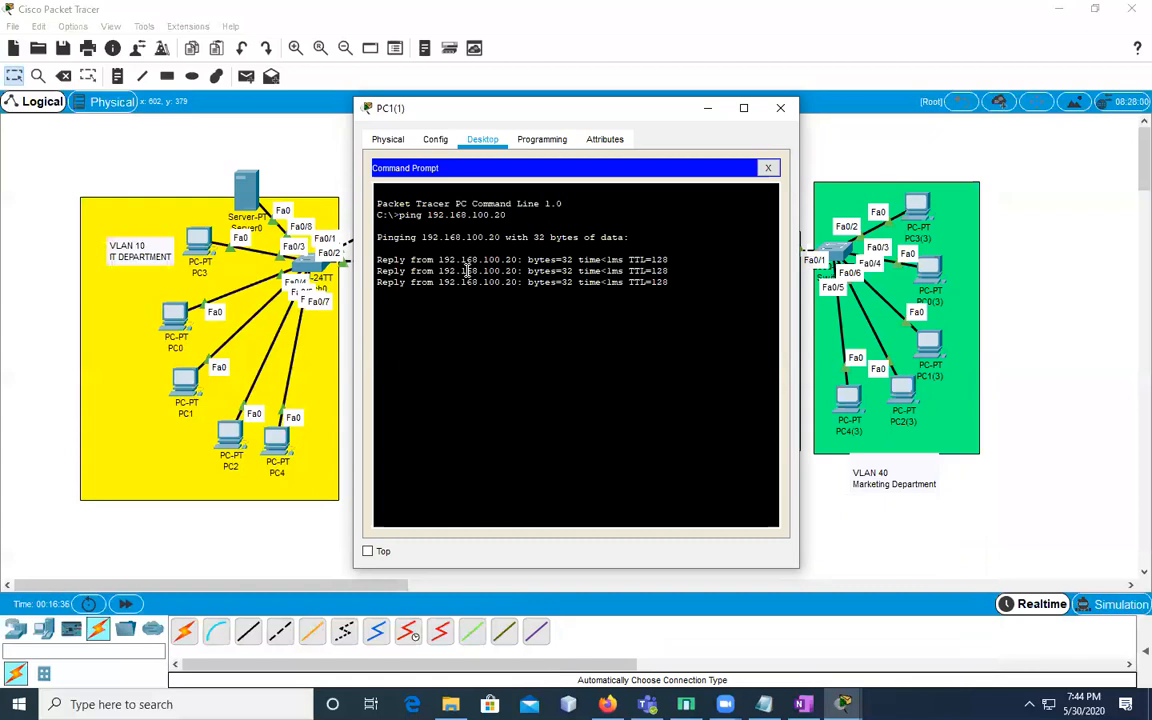
key("Return")
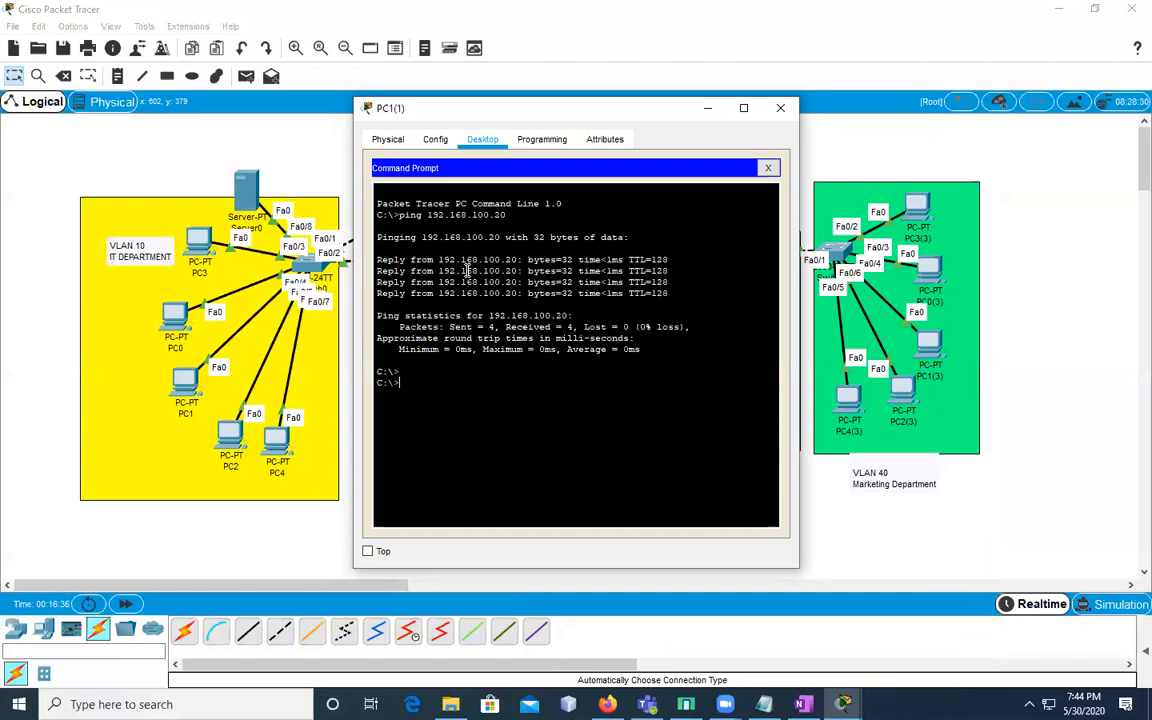
left_click(768, 168)
left_click(781, 108)
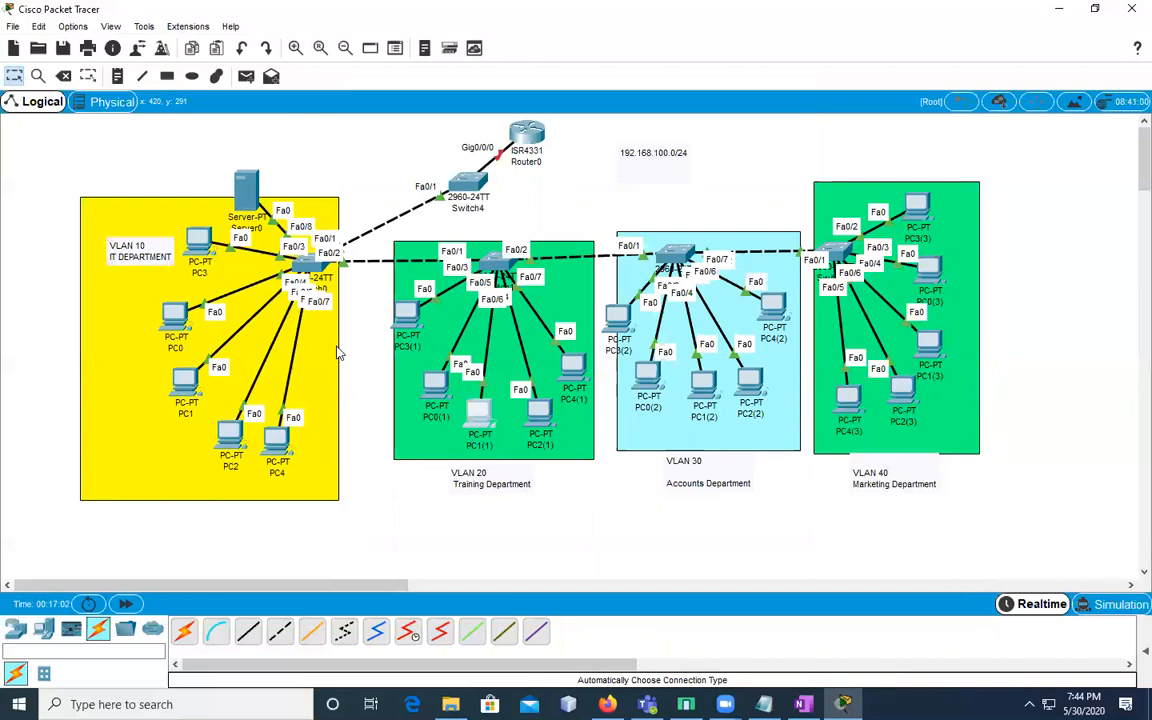
Open the 192.168.100.0/24 network note above the Accounts Department for editing
mouse_move(178, 381)
double_click(648, 174)
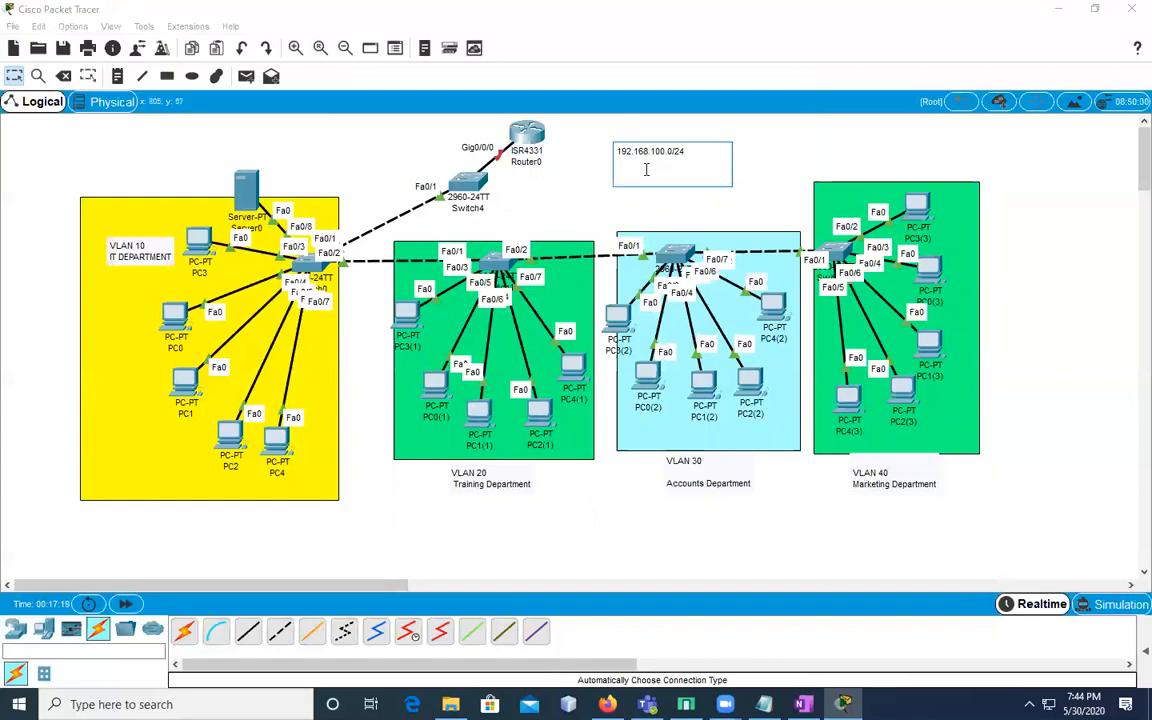